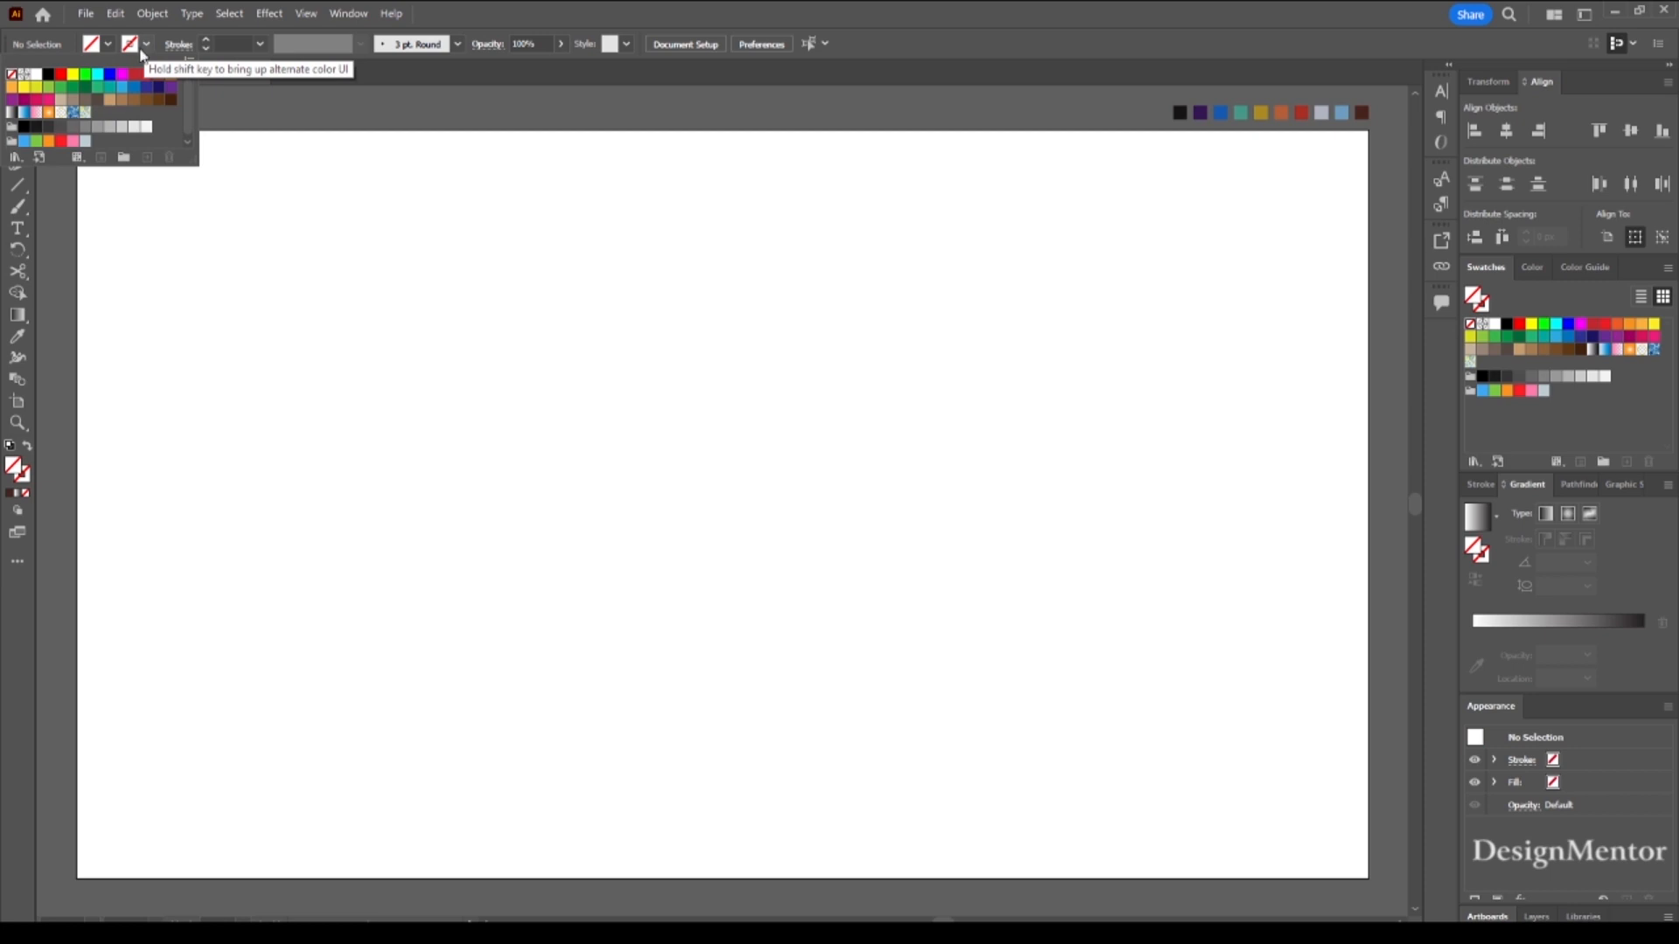
- Set the drawing colors to no fill with a black 1 pt stroke
{"action": "left_click", "coordinate": [49, 77]}
{"action": "left_click", "coordinate": [24, 134]}
{"action": "left_click", "coordinate": [24, 128]}
{"action": "key", "text": "Escape"}
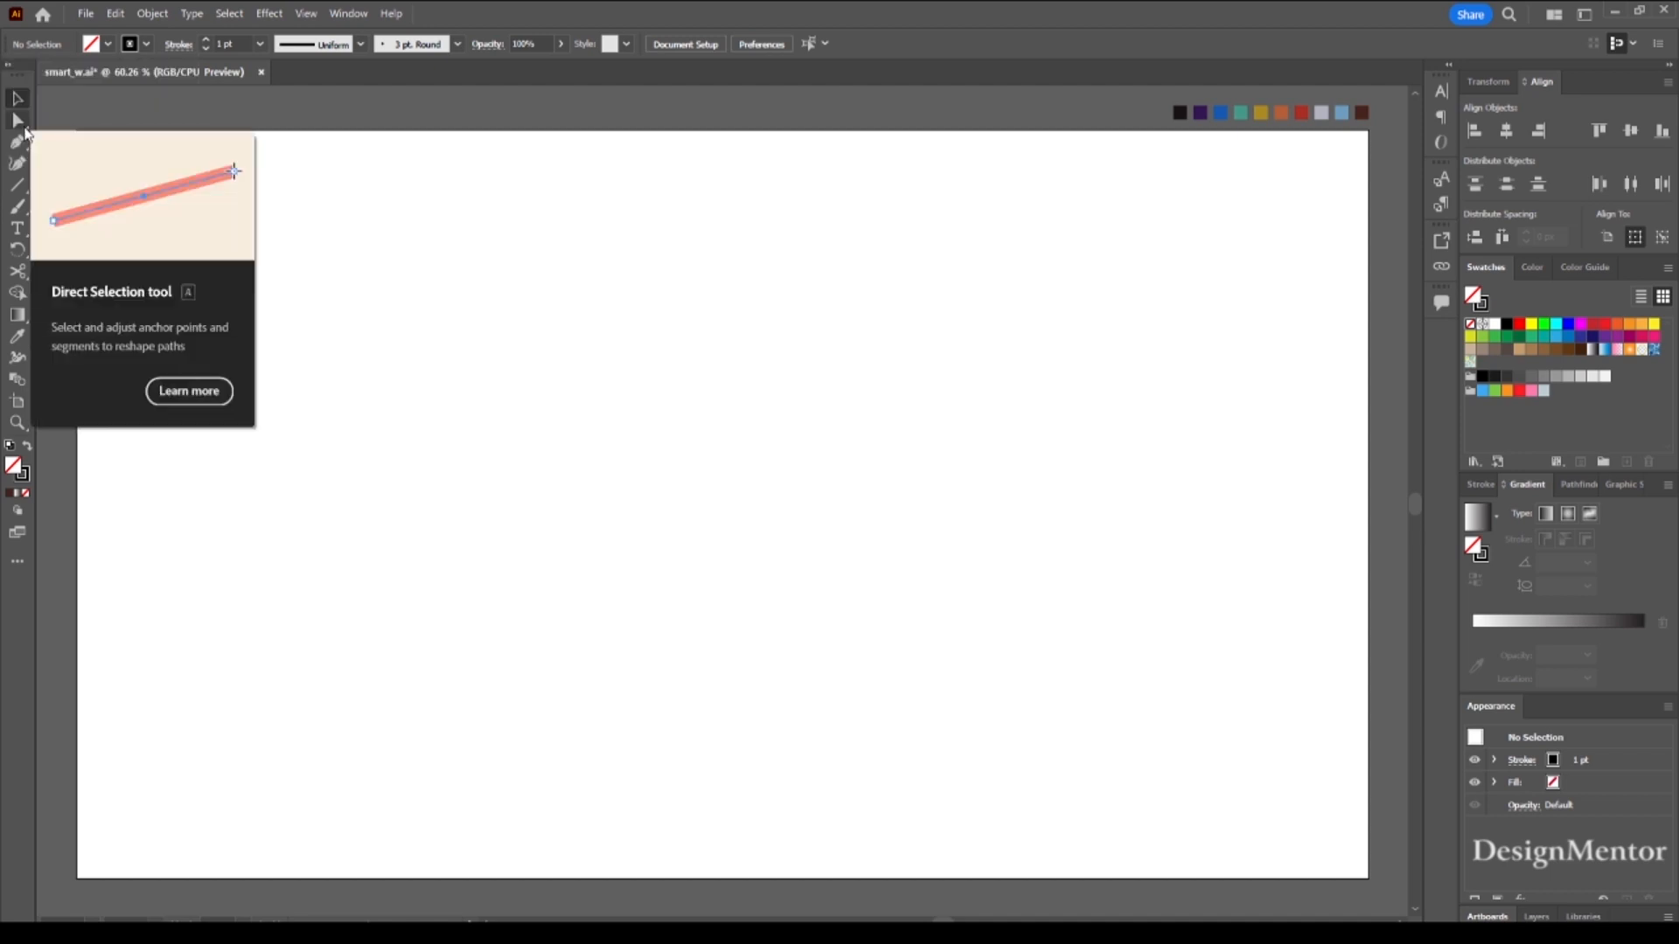
- Draw a 520 × 520 px circle and center it horizontally and vertically on the artboard
{"action": "left_click_drag", "start_coordinate": [22, 194], "coordinate": [92, 206]}
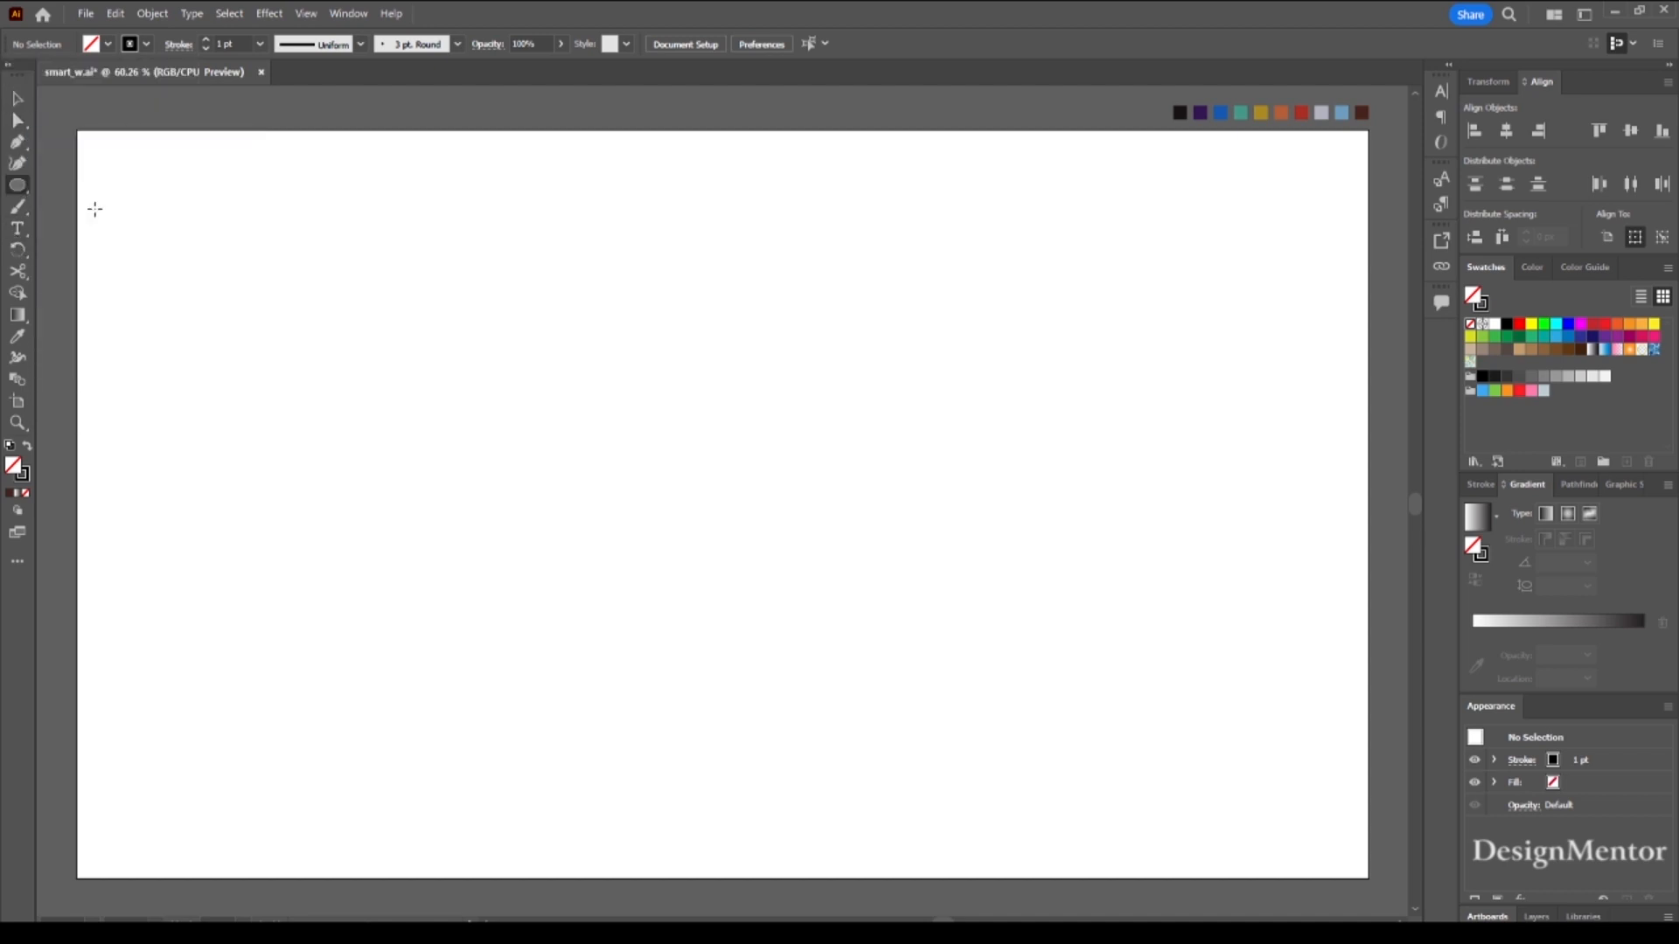
{"action": "left_click", "coordinate": [625, 423]}
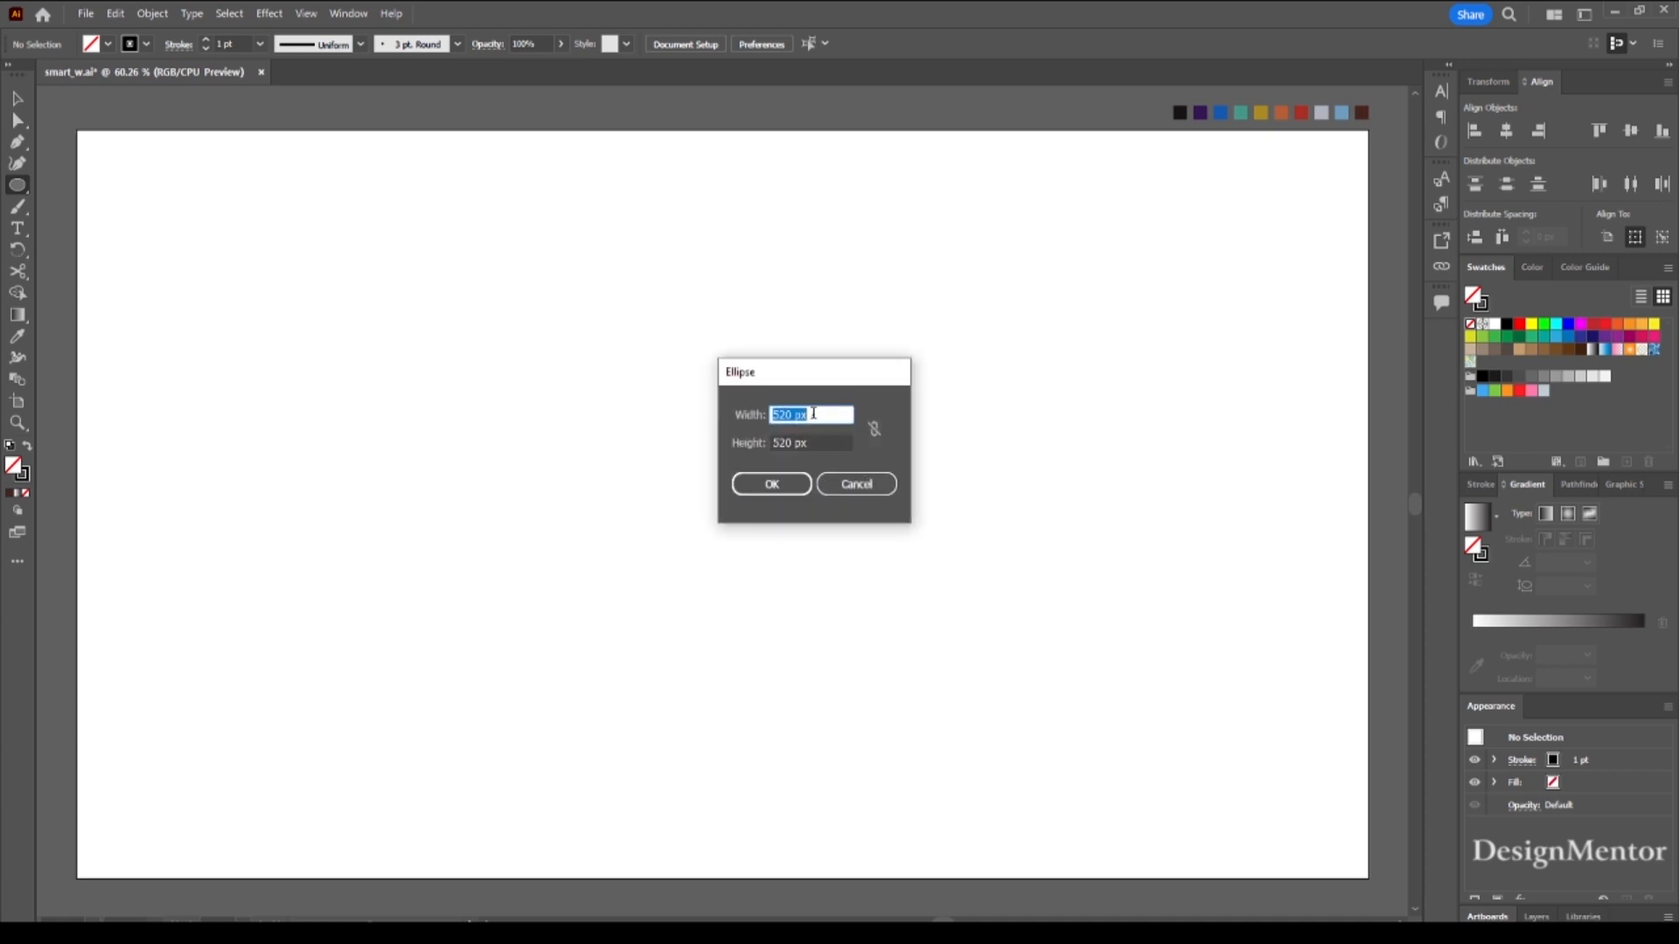
{"action": "key", "text": "Tab"}
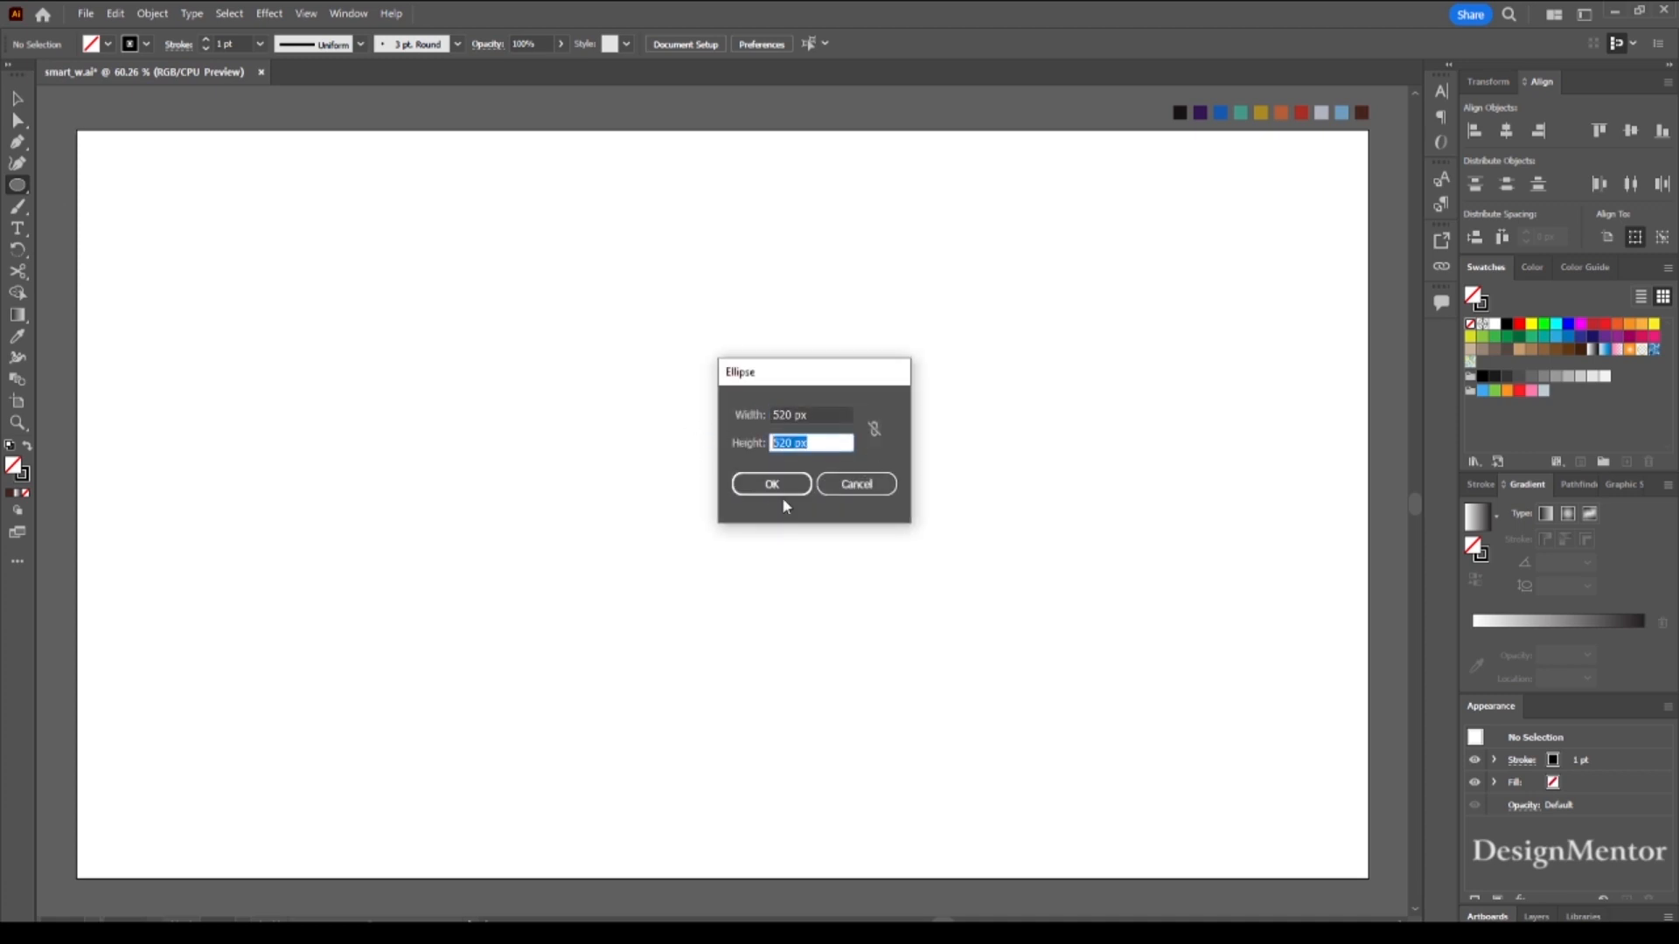
{"action": "left_click", "coordinate": [781, 487]}
{"action": "left_click", "coordinate": [1505, 130]}
{"action": "left_click", "coordinate": [1630, 130]}
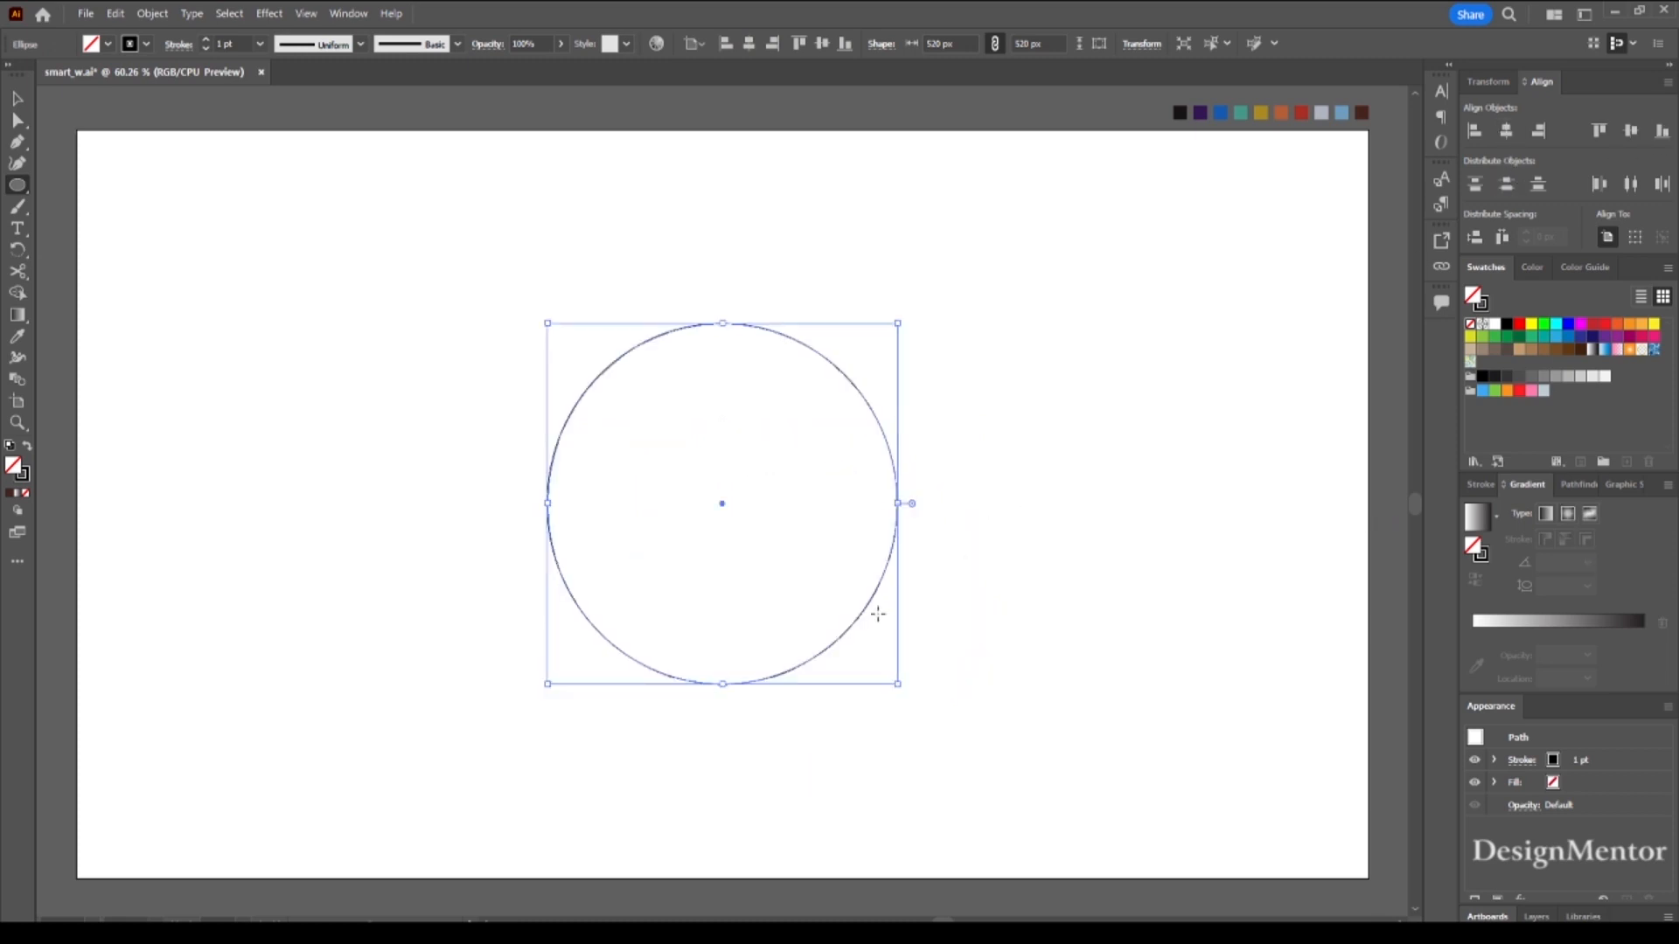
{"action": "key", "text": "v"}
{"action": "left_click", "coordinate": [1045, 618]}
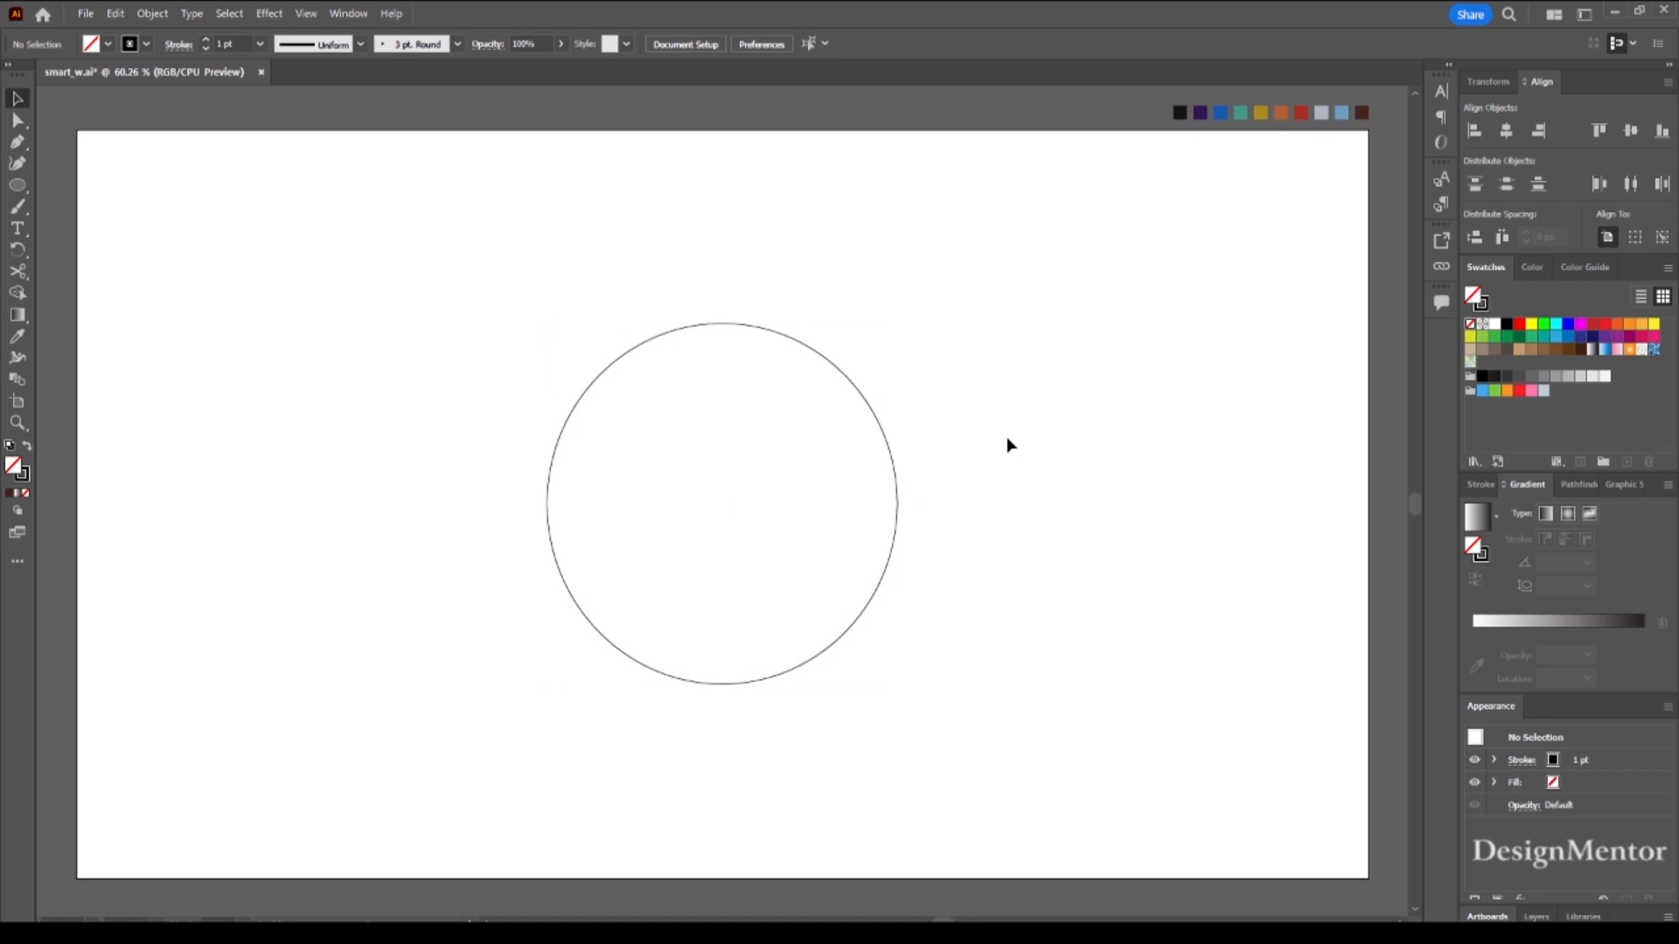
- Create a small circle about a quarter of the large circle's diameter and center it on the artboard
{"action": "left_click_drag", "start_coordinate": [659, 278], "coordinate": [796, 388]}
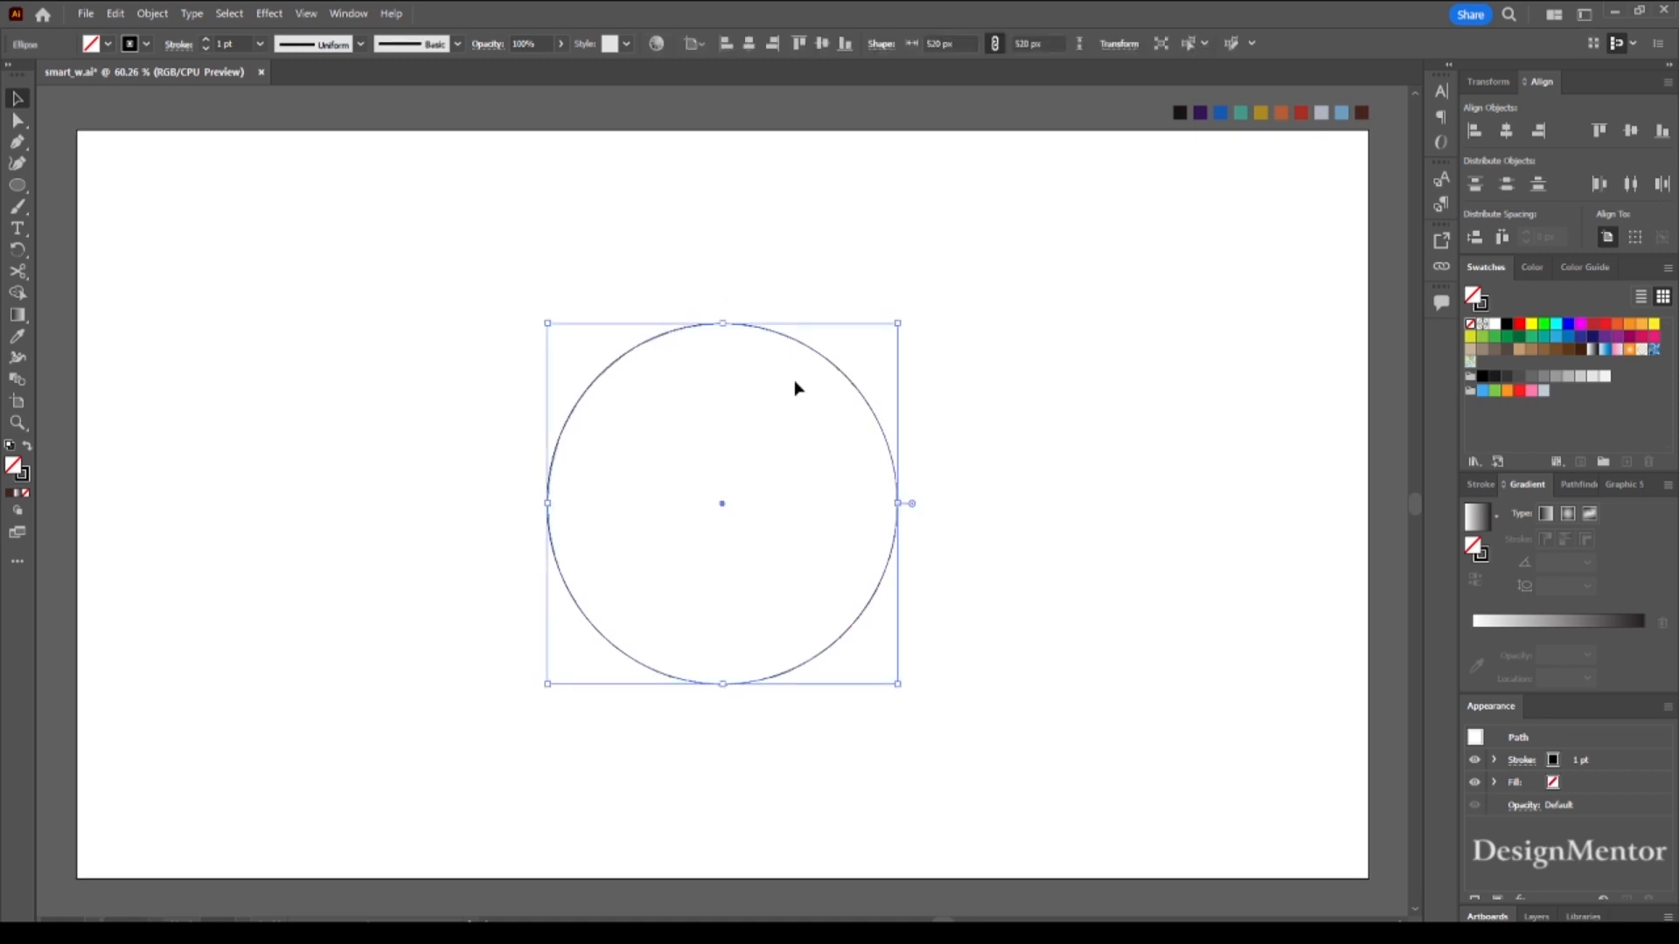
{"action": "left_click", "coordinate": [183, 300]}
{"action": "left_click", "coordinate": [17, 186]}
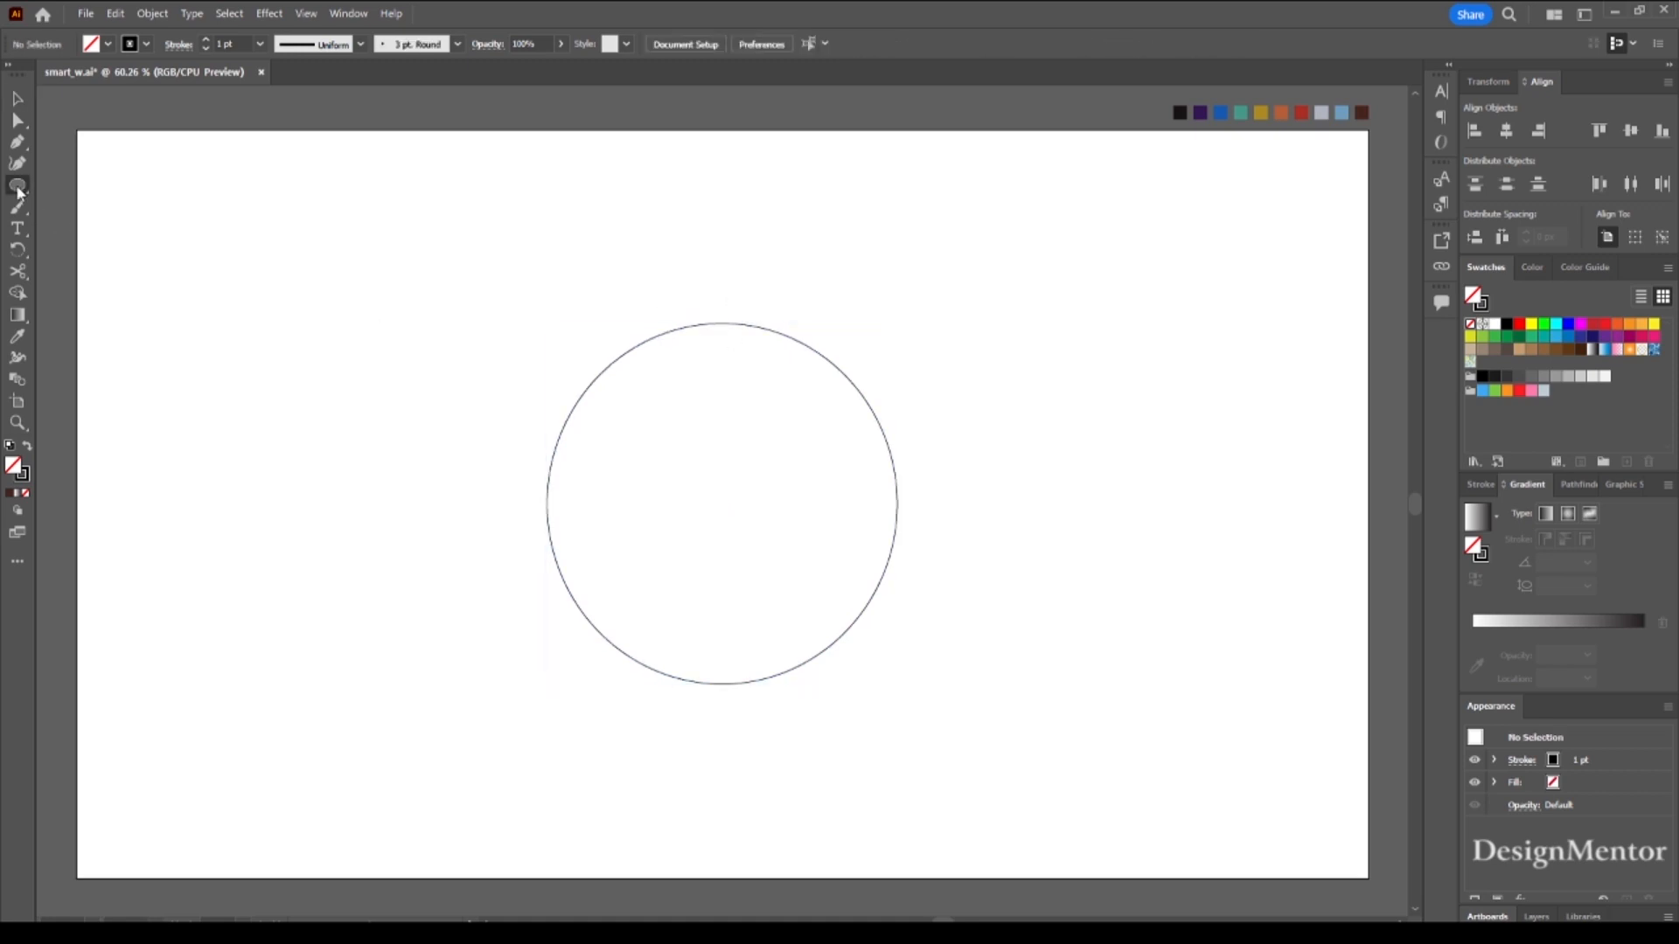
{"action": "left_click", "coordinate": [487, 418]}
{"action": "type", "text": "480"}
{"action": "key", "text": "Tab"}
{"action": "type", "text": "480"}
{"action": "key", "text": "Return"}
{"action": "left_click", "coordinate": [1505, 131]}
{"action": "left_click", "coordinate": [1629, 131]}
{"action": "key", "text": "v"}
- Move the large circle straight up until its bottom edge meets the small circle's bottom edge
{"action": "left_click_drag", "start_coordinate": [695, 274], "coordinate": [902, 391]}
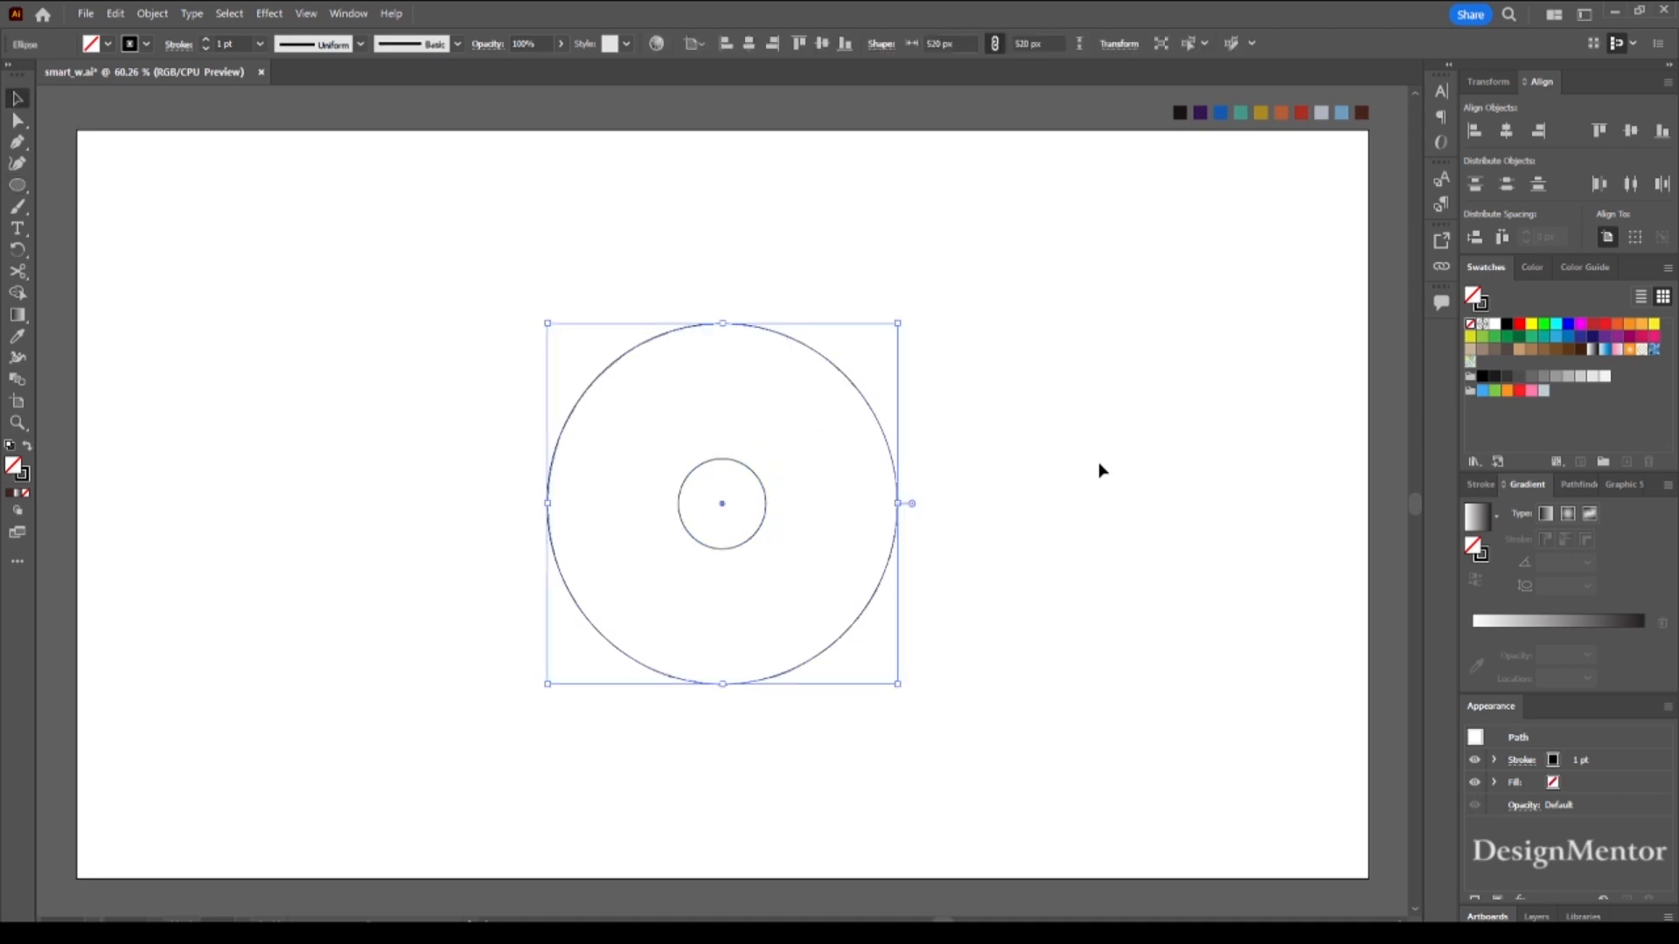
{"action": "key", "text": "shift+Up"}
{"action": "key", "text": "shift+Up"}
{"action": "key", "text": "shift+Up"}
{"action": "key", "text": "shift+Up"}
{"action": "key", "text": "shift+Up"}
{"action": "key", "text": "shift+Up"}
{"action": "key", "text": "shift+Up"}
{"action": "key", "text": "shift+Up"}
{"action": "key", "text": "shift+Up"}
{"action": "key", "text": "shift+Up"}
{"action": "key", "text": "shift+Up"}
{"action": "key", "text": "shift+Up"}
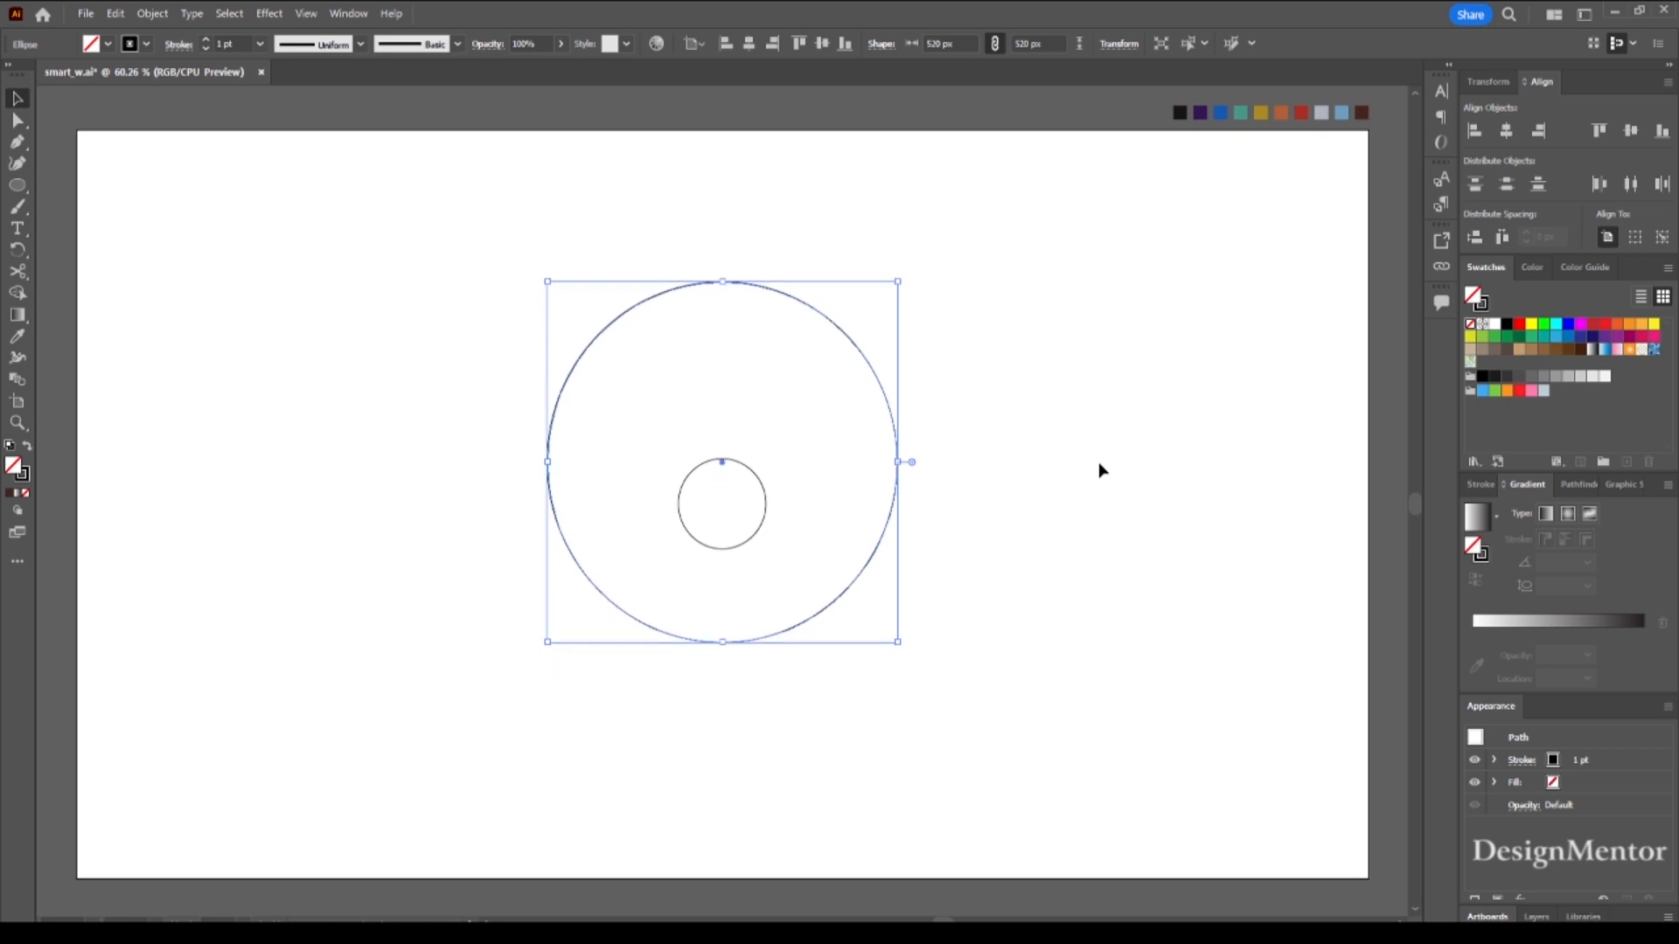
{"action": "key", "text": "shift+Up"}
{"action": "key", "text": "shift+Up"}
{"action": "key", "text": "shift+Up"}
{"action": "key", "text": "shift+Up"}
{"action": "key", "text": "shift+Up"}
{"action": "key", "text": "shift+Up"}
{"action": "key", "text": "shift+Up"}
{"action": "key", "text": "shift+Up"}
{"action": "key", "text": "shift+Up"}
{"action": "key", "text": "shift+Up"}
{"action": "key", "text": "shift+Up"}
{"action": "key", "text": "shift+Up"}
{"action": "key", "text": "shift+Up"}
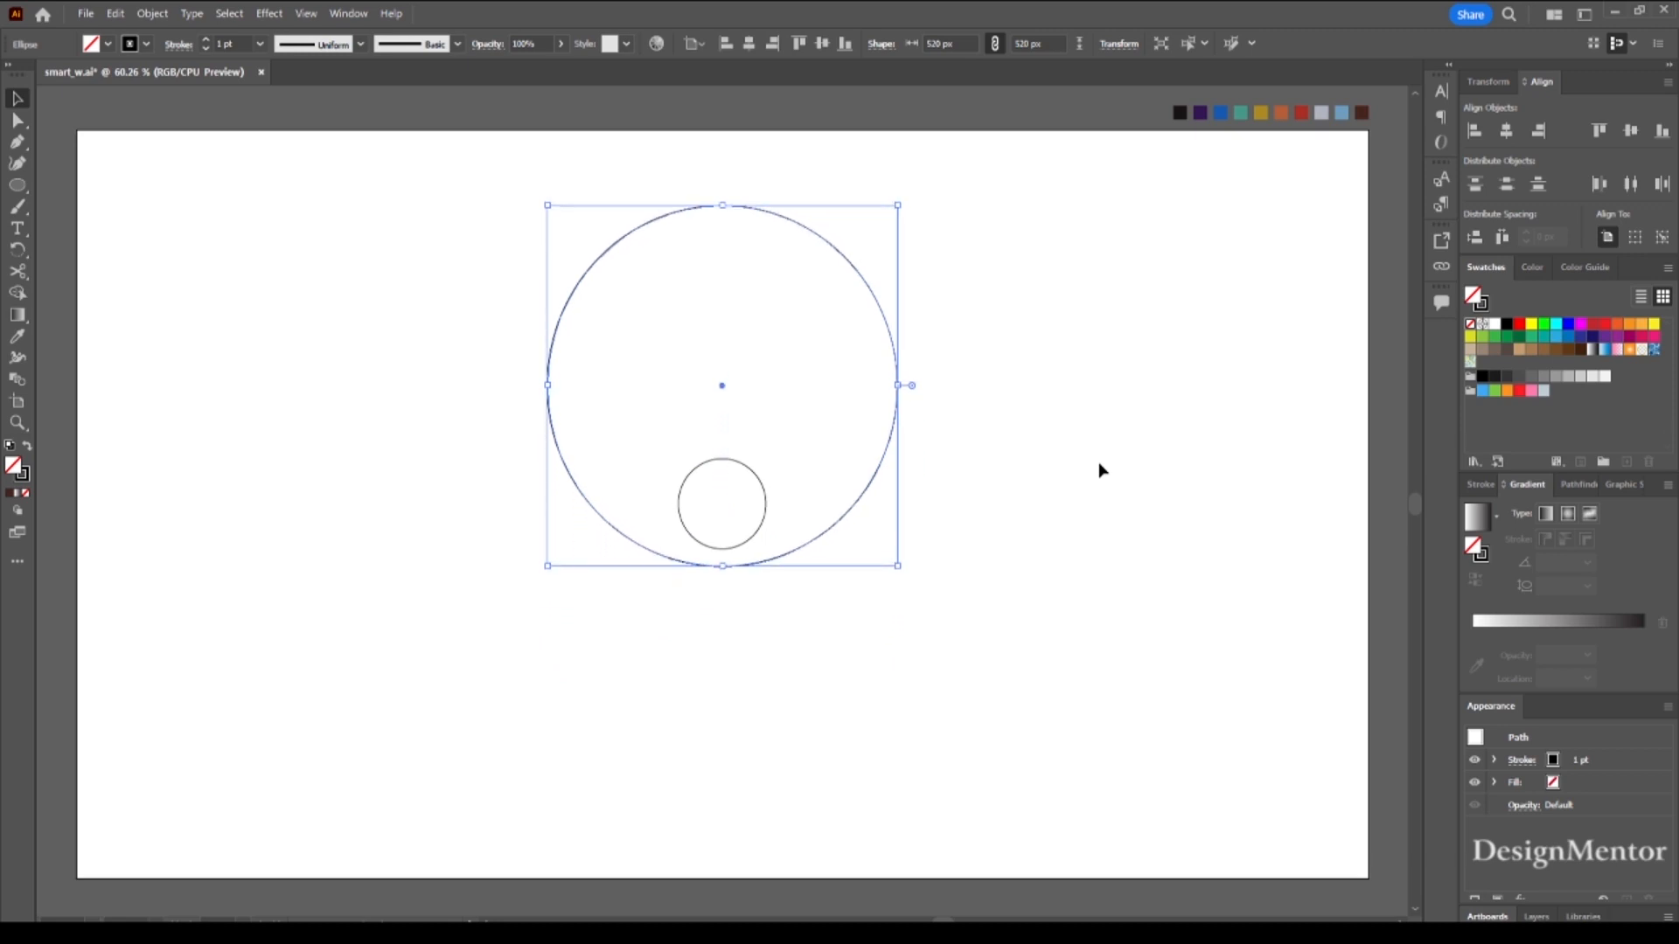
{"action": "key", "text": "Up"}
{"action": "key", "text": "Up"}
{"action": "key", "text": "Up"}
{"action": "key", "text": "Up"}
{"action": "key", "text": "Up"}
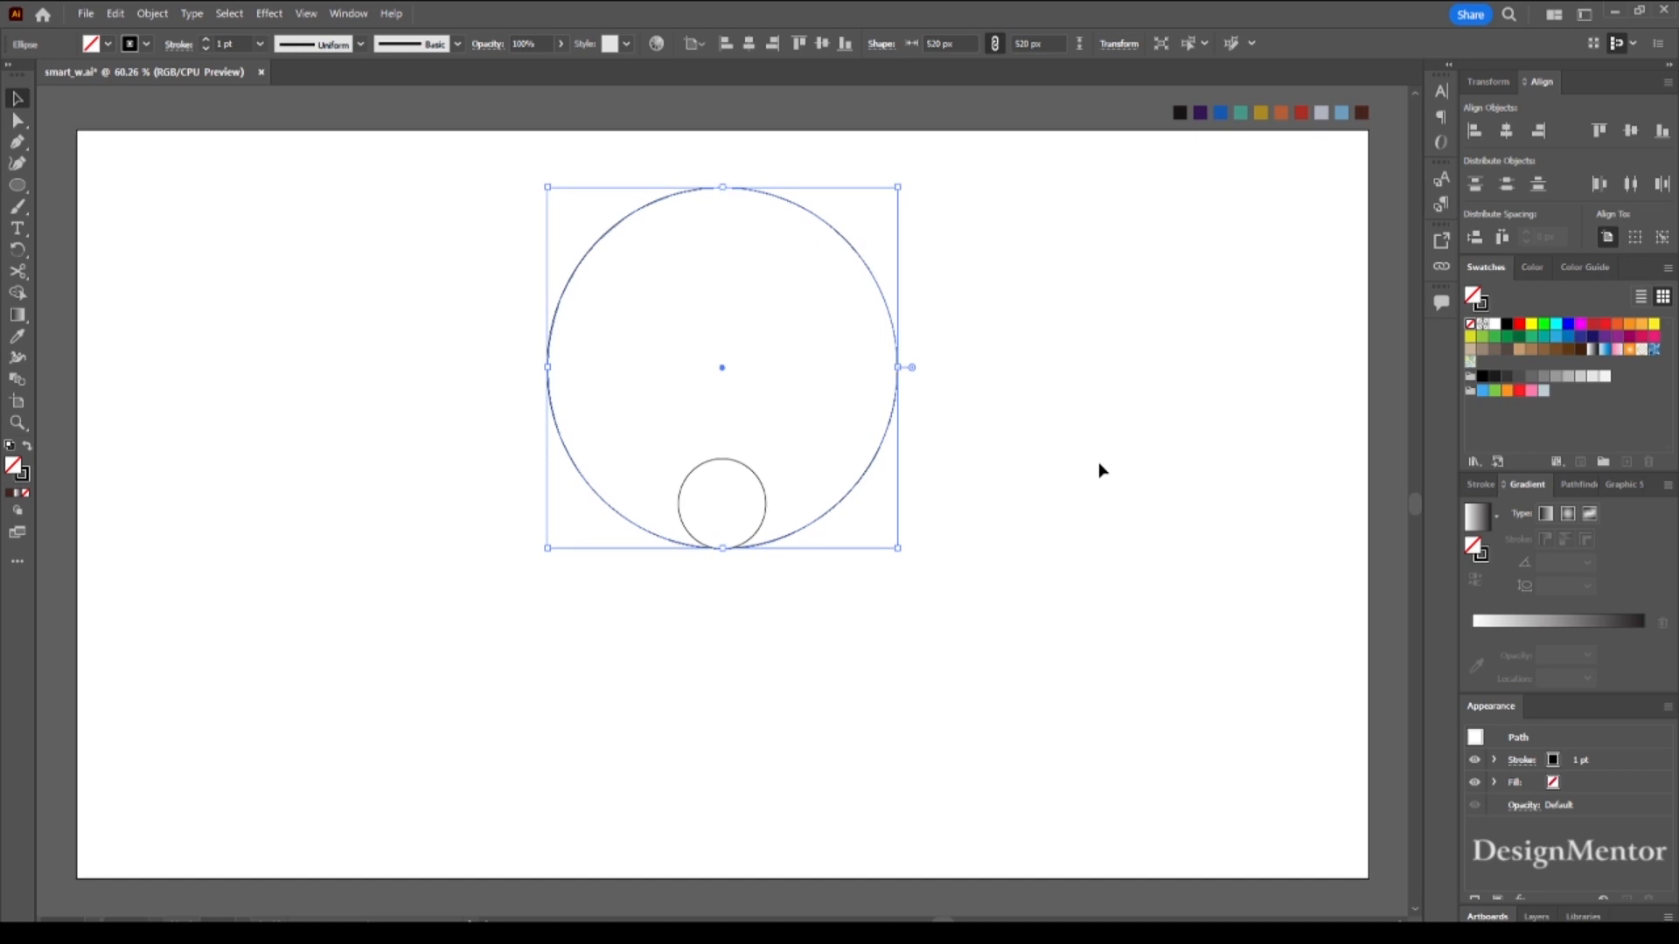
{"action": "key", "text": "ctrl+shift+a"}
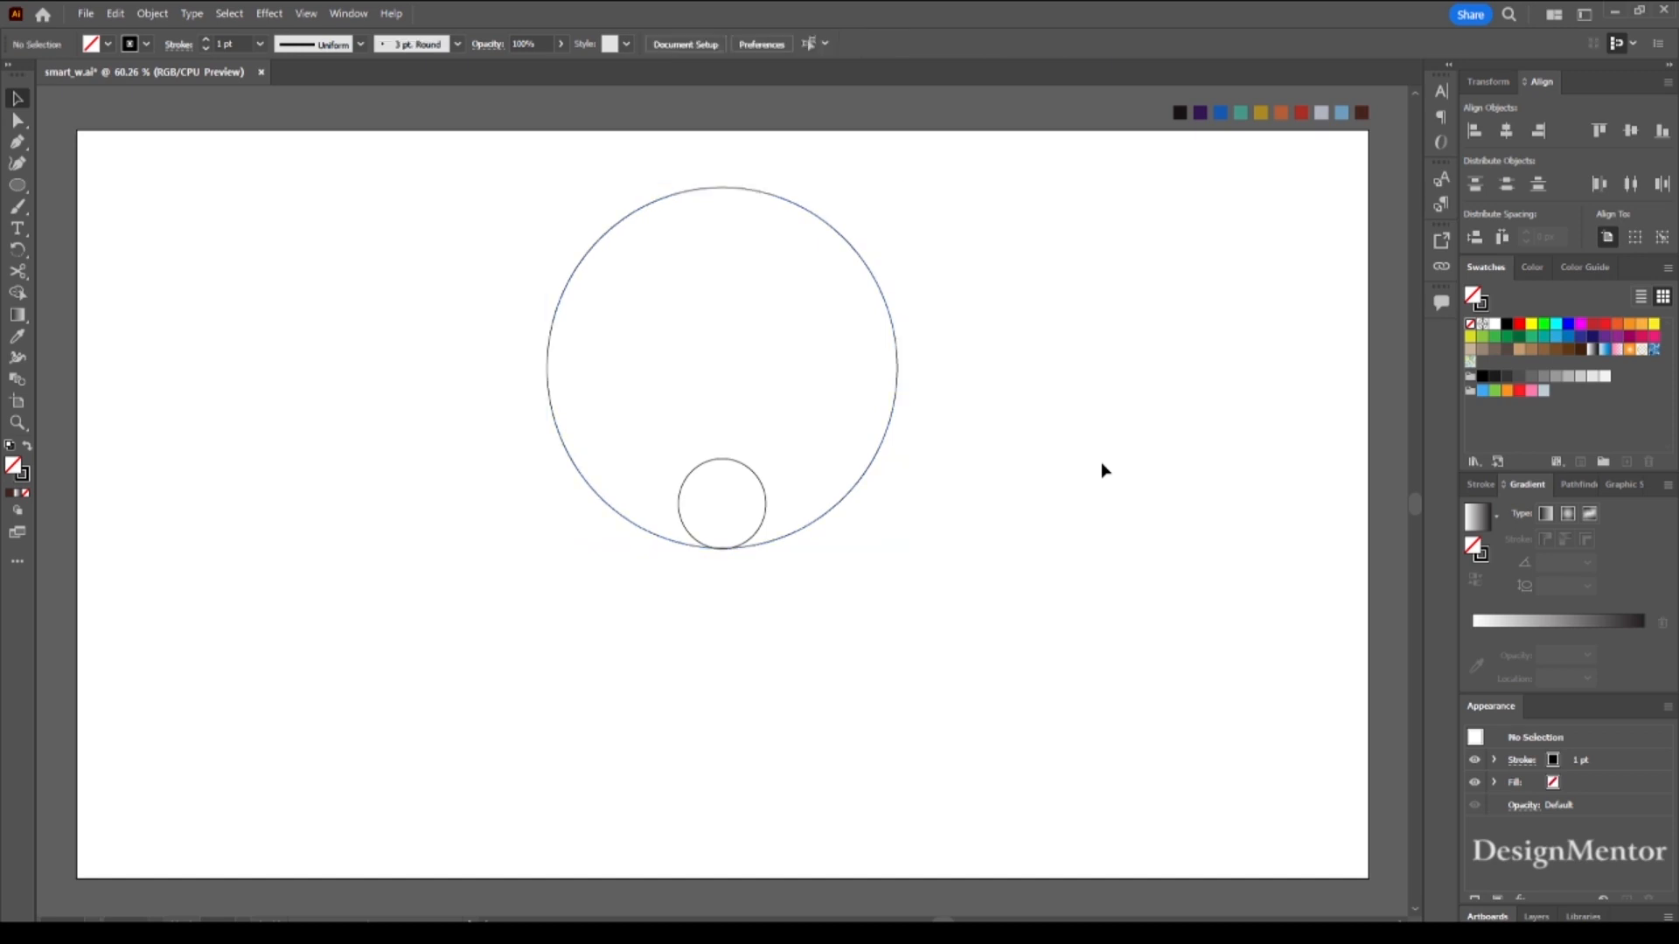
{"action": "left_click", "coordinate": [875, 463]}
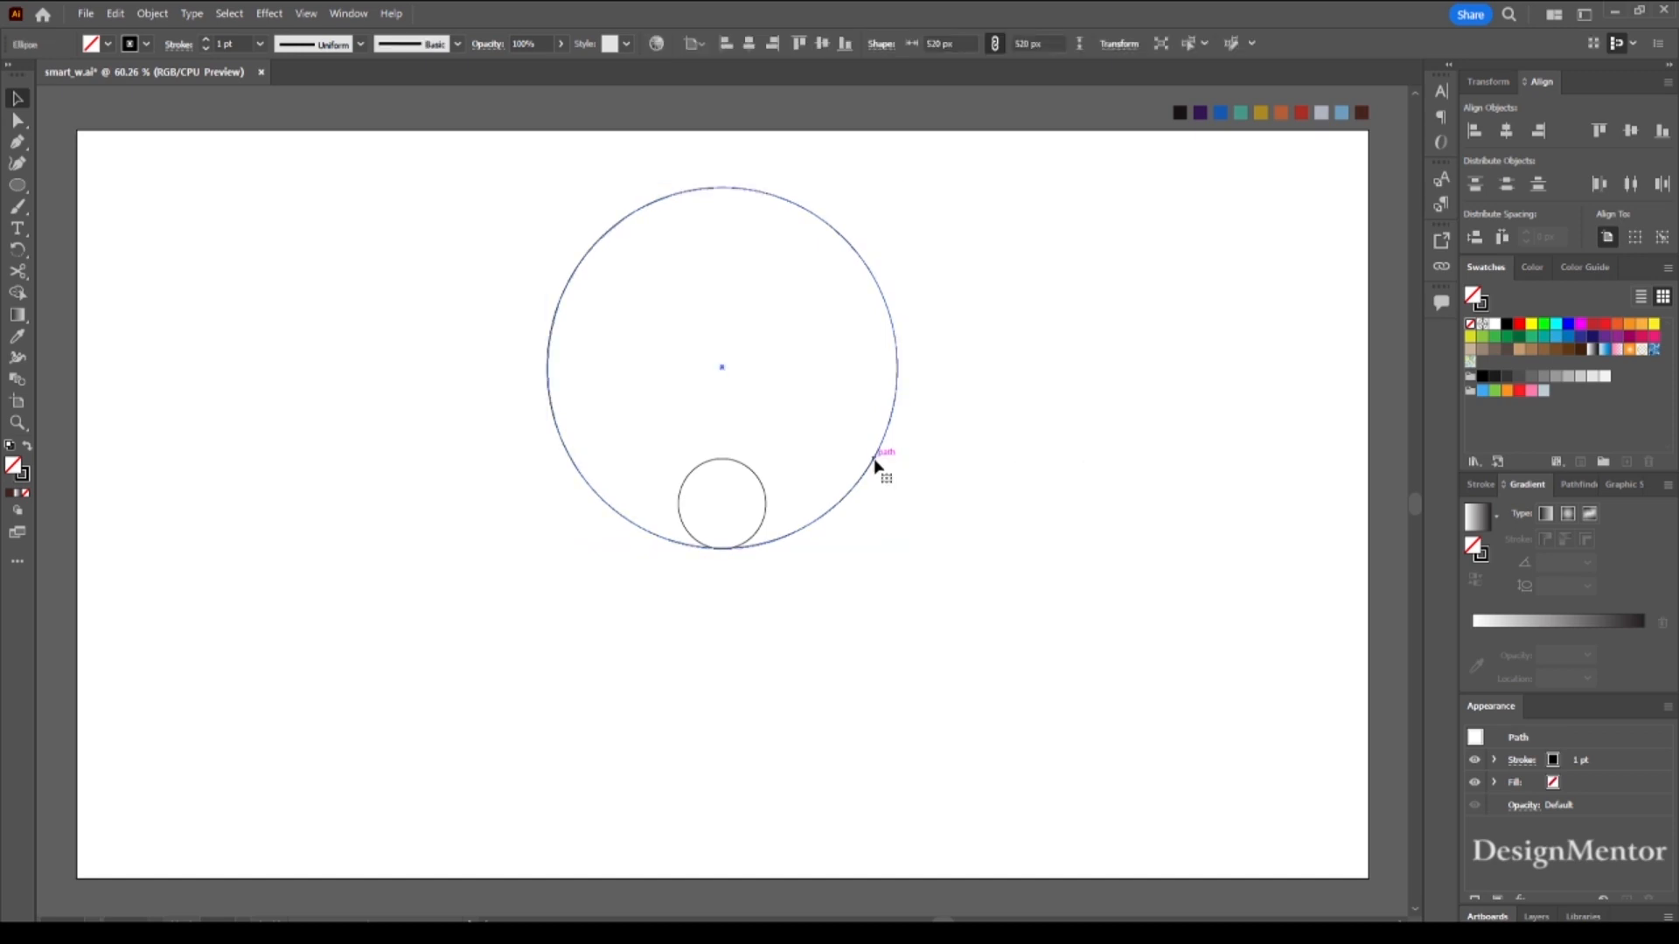
{"action": "left_click", "coordinate": [1218, 588]}
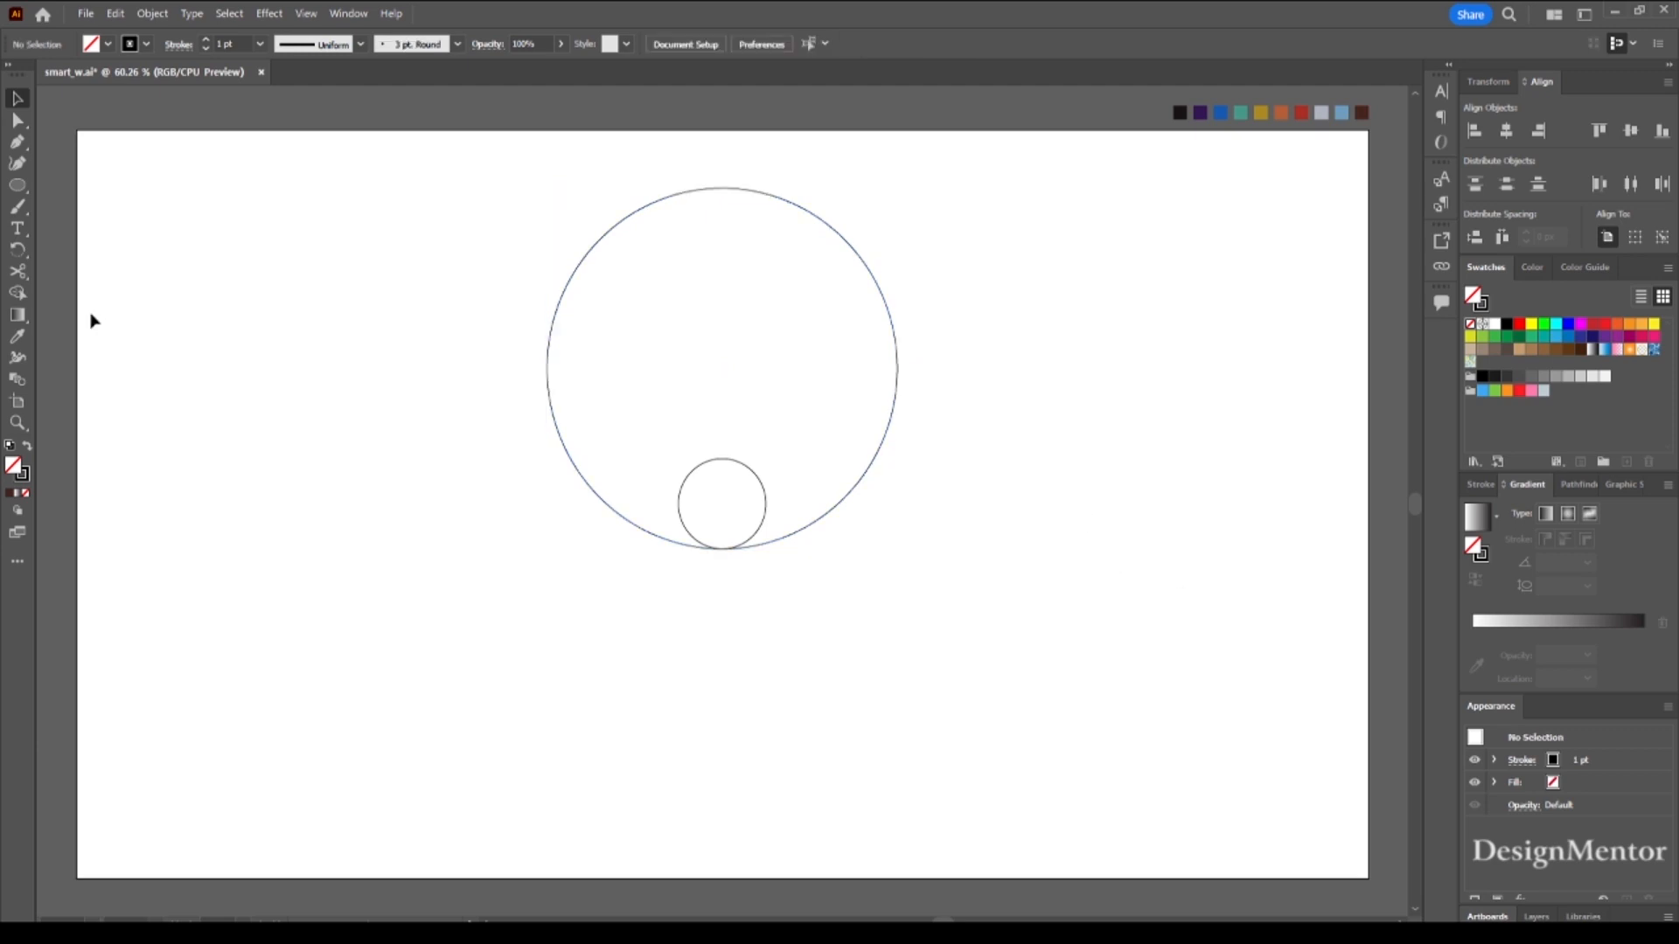
- Draw a red horizontal line about 106 px long inside the small circle and center it on the artboard
{"action": "left_click_drag", "start_coordinate": [17, 185], "coordinate": [86, 273]}
{"action": "left_click", "coordinate": [138, 46]}
{"action": "left_click", "coordinate": [59, 76]}
{"action": "left_click_drag", "start_coordinate": [684, 504], "coordinate": [756, 506]}
{"action": "key", "text": "v"}
{"action": "left_click", "coordinate": [690, 528]}
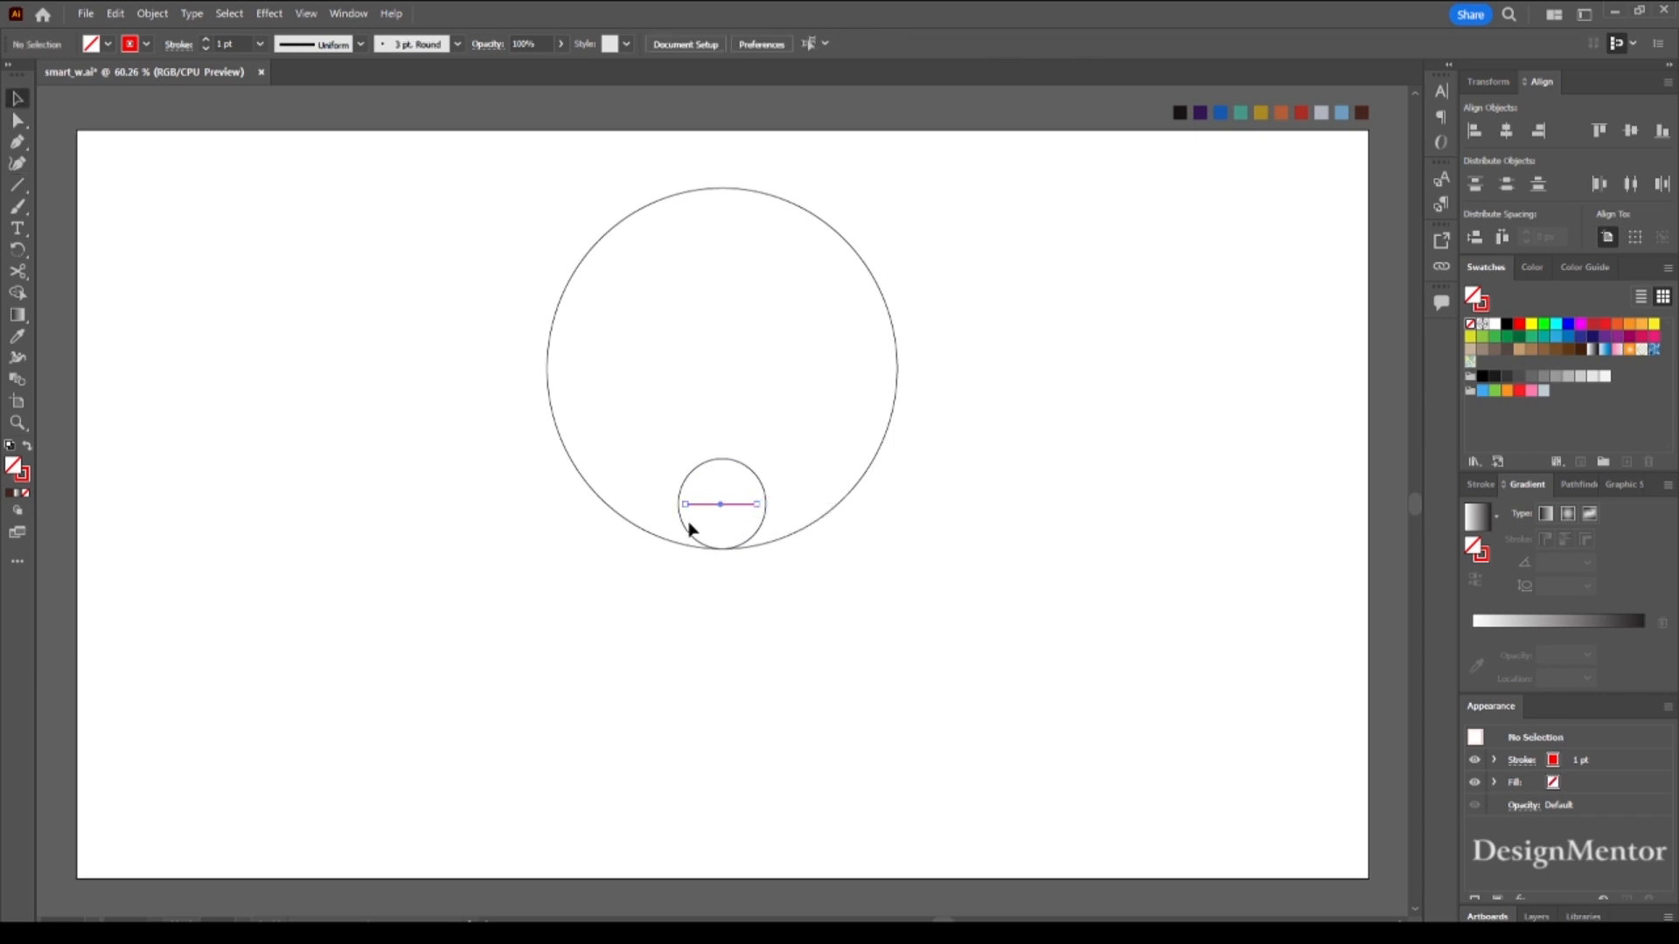
{"action": "left_click", "coordinate": [741, 504]}
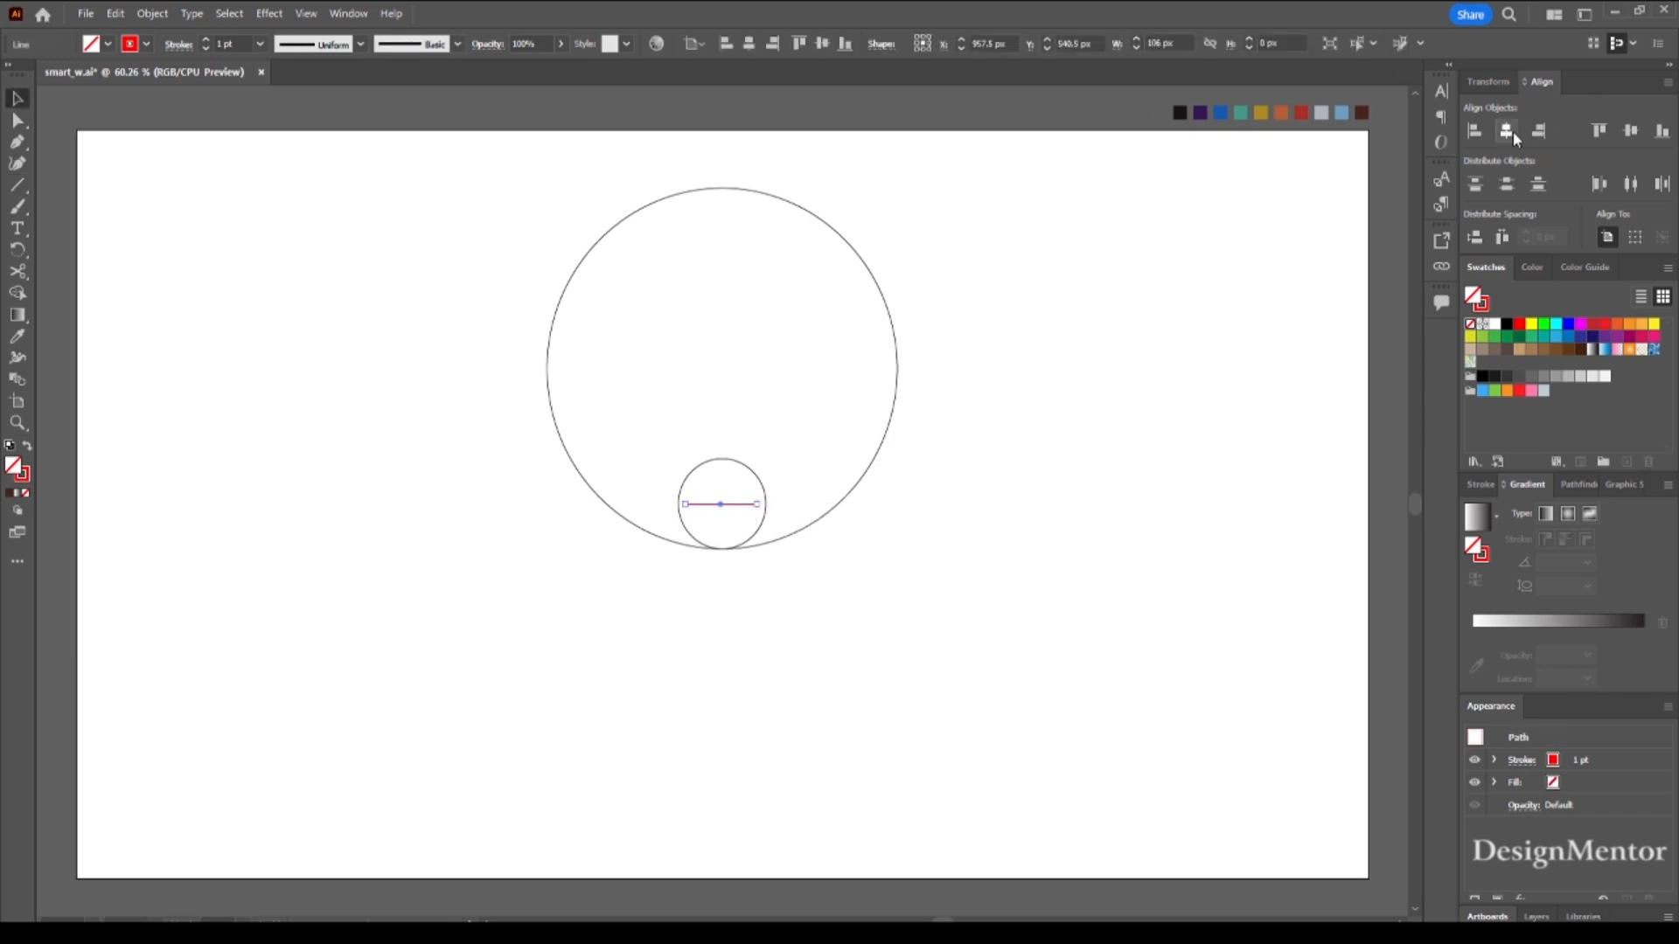
{"action": "left_click", "coordinate": [1150, 432]}
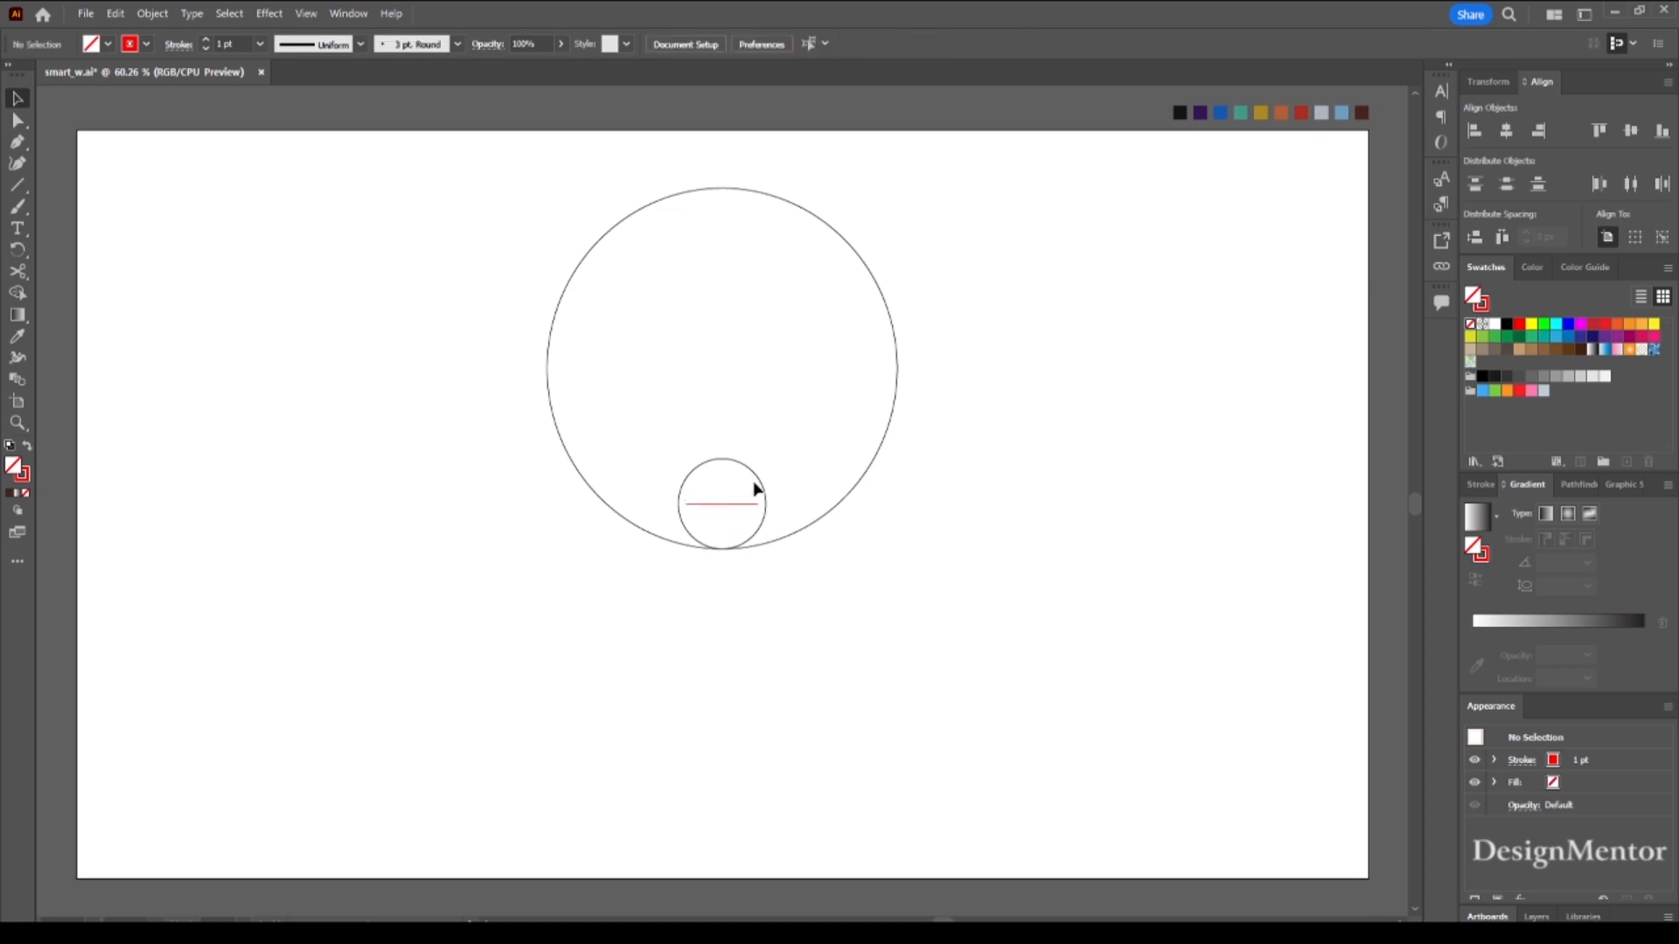
- Duplicate the red line in place and rotate the copy 90° to form a cross marking the small circle's center
{"action": "left_click", "coordinate": [737, 504]}
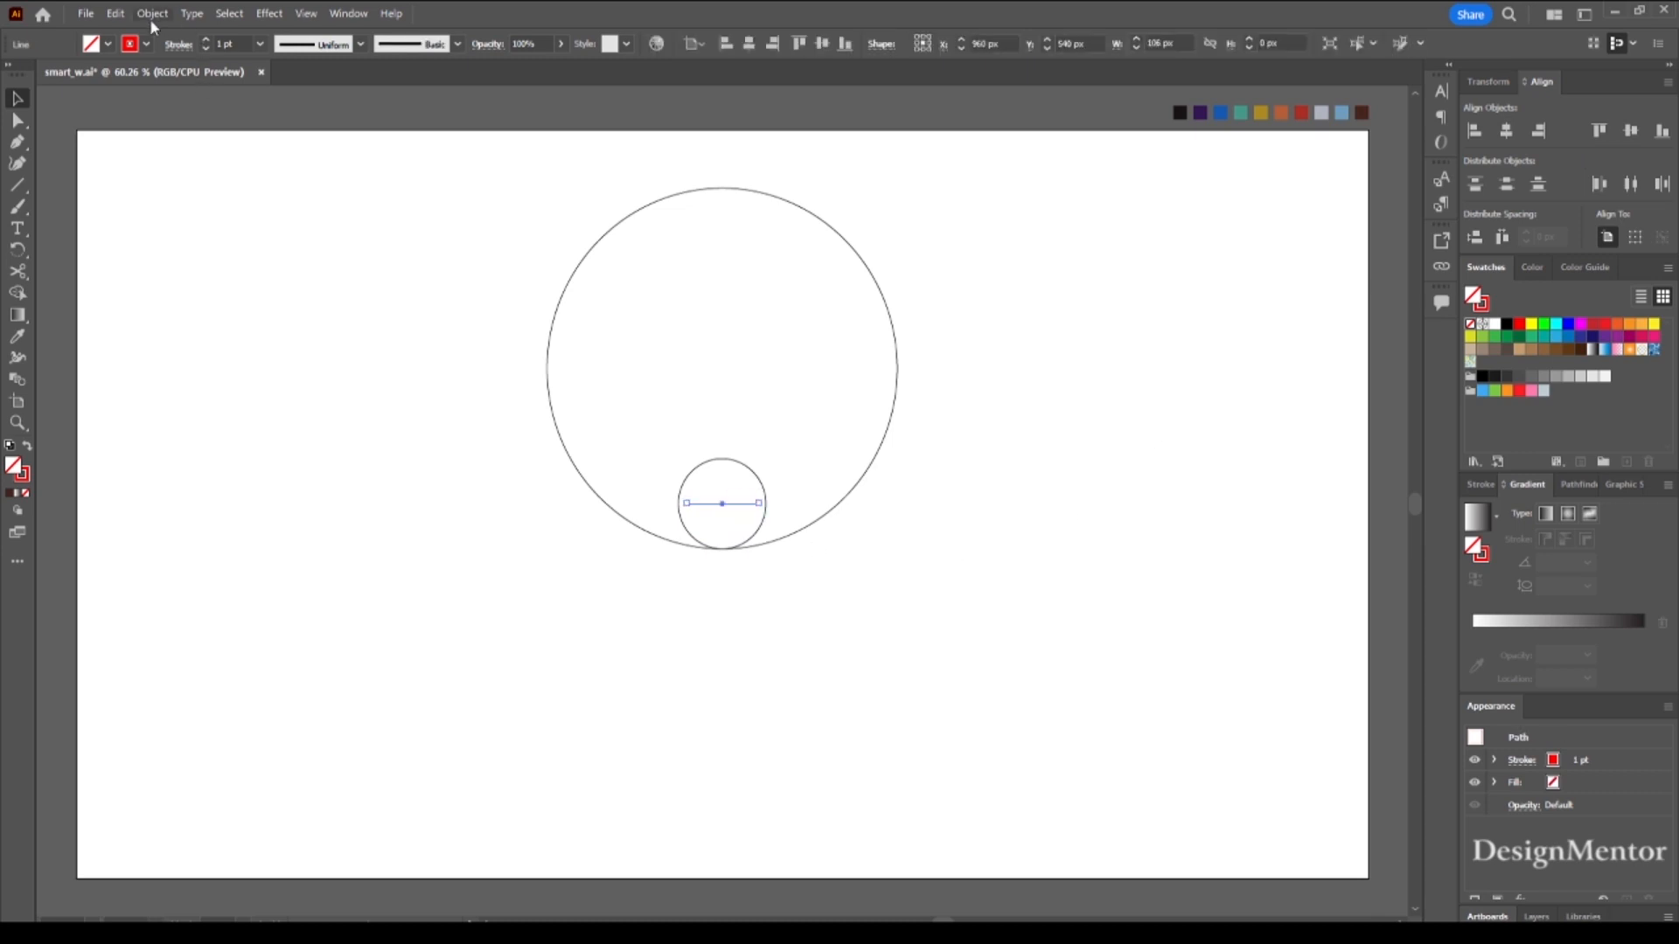
{"action": "left_click", "coordinate": [116, 13]}
{"action": "left_click", "coordinate": [140, 101]}
{"action": "left_click", "coordinate": [116, 13]}
{"action": "left_click", "coordinate": [171, 136]}
{"action": "key", "text": "e"}
{"action": "left_click_drag", "start_coordinate": [777, 483], "coordinate": [742, 564]}
{"action": "key", "text": "v"}
{"action": "left_click", "coordinate": [378, 376]}
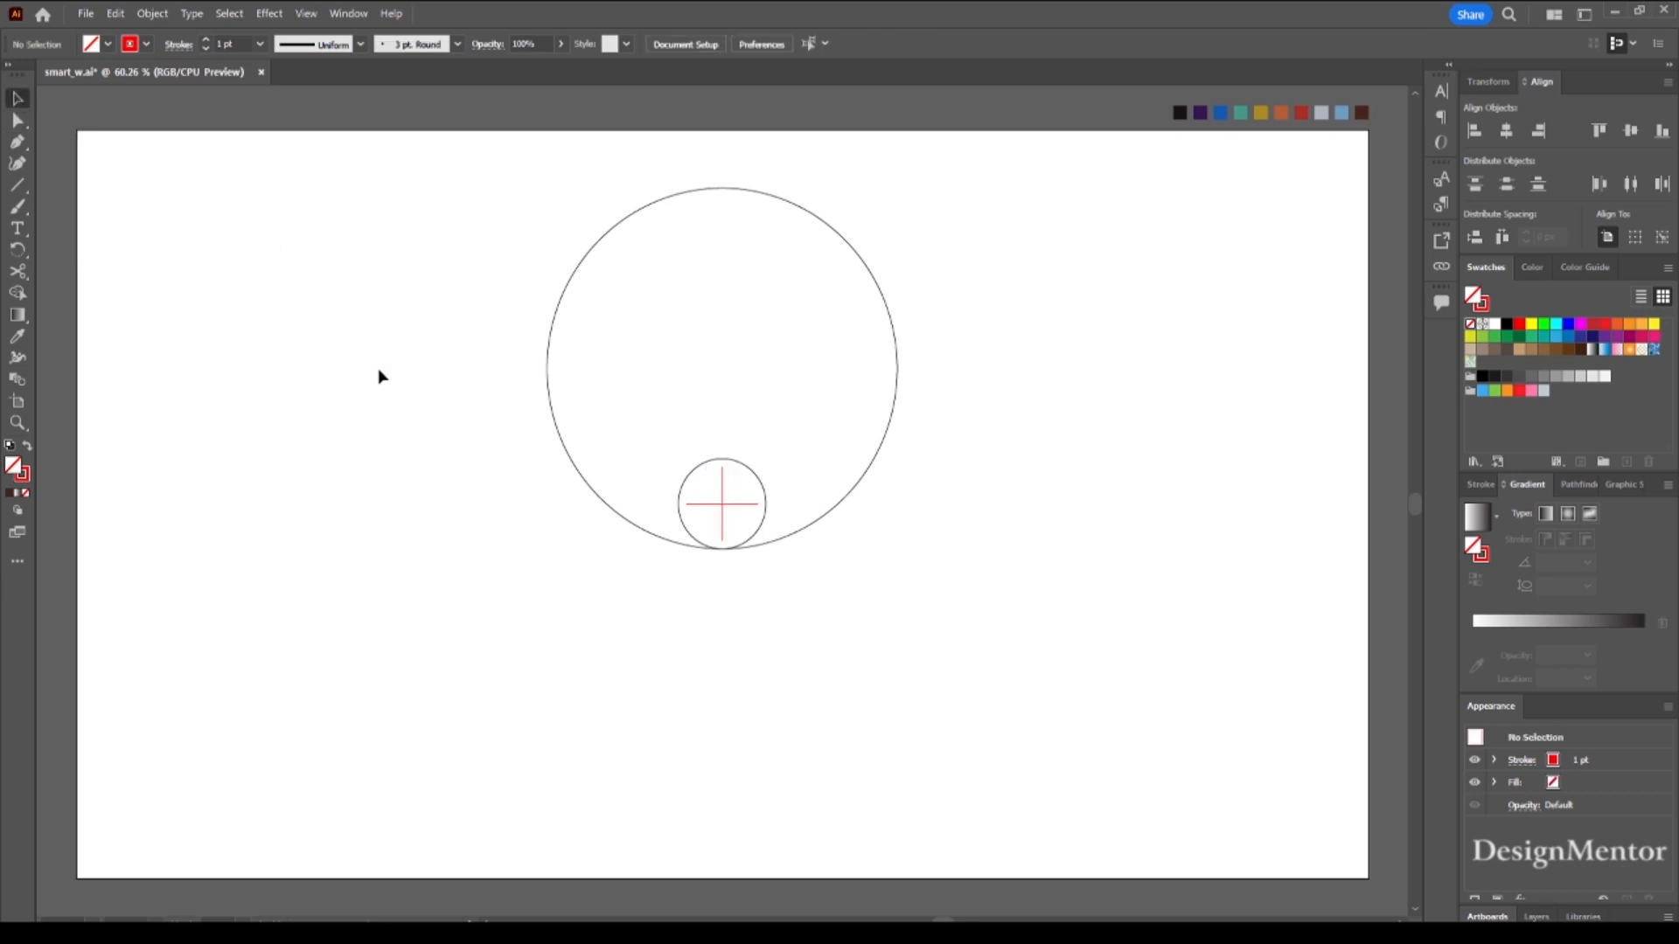
- Rotate a copy of the large circle by 36° around the center of the red cross
{"action": "left_click", "coordinate": [711, 194]}
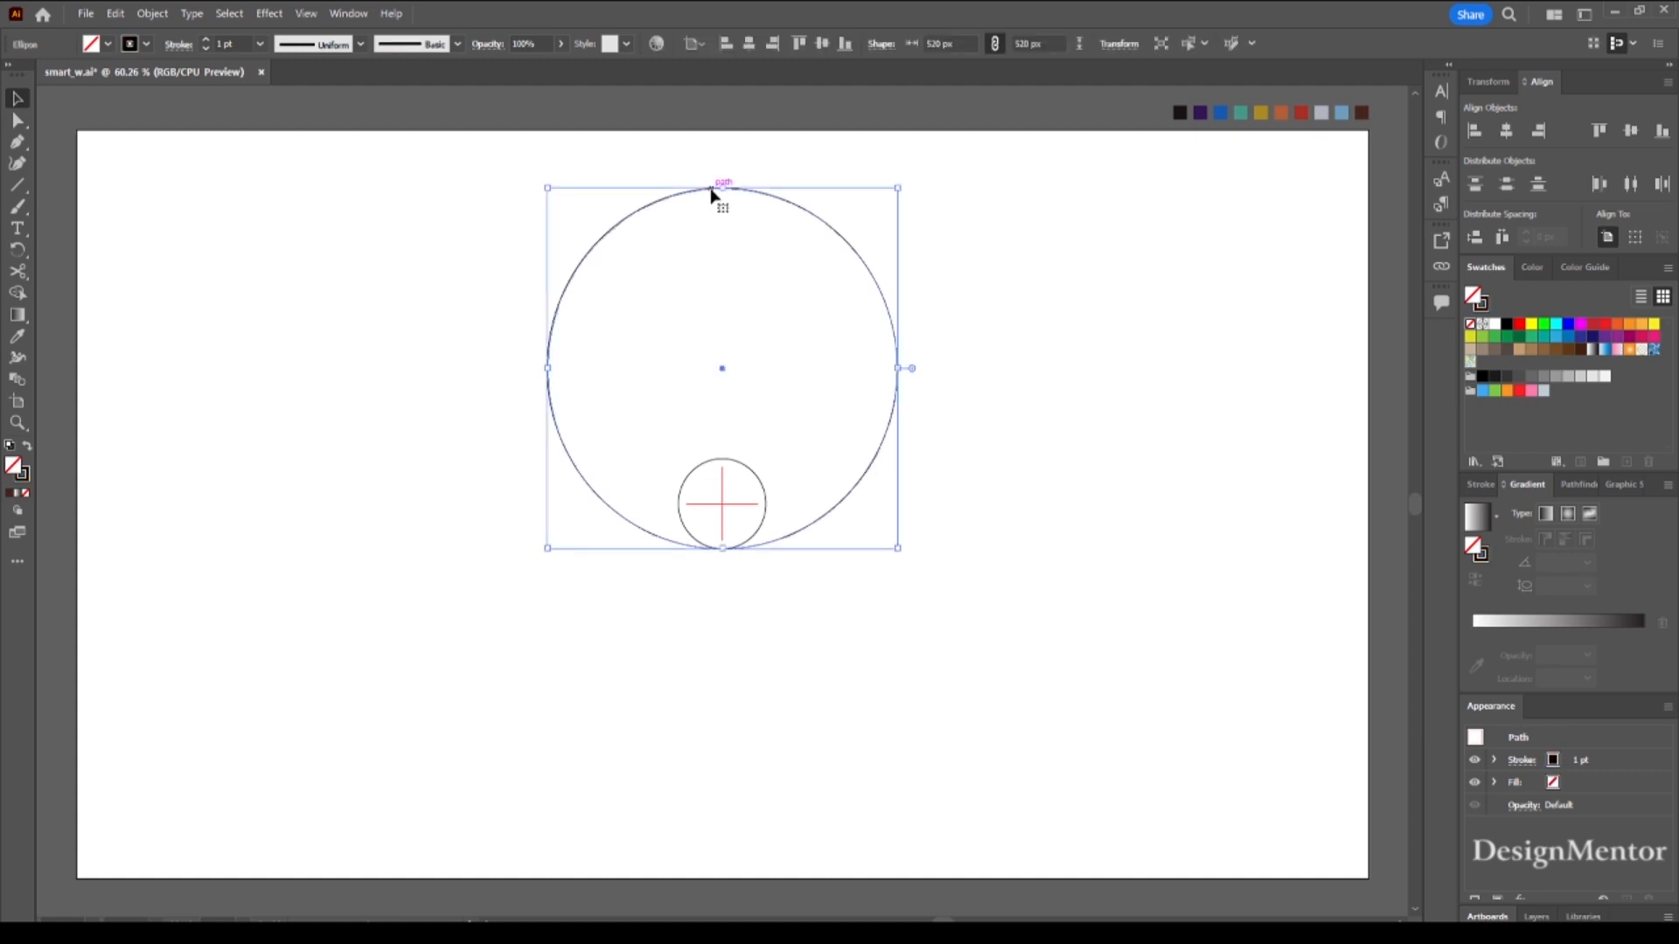
{"action": "left_click", "coordinate": [16, 250]}
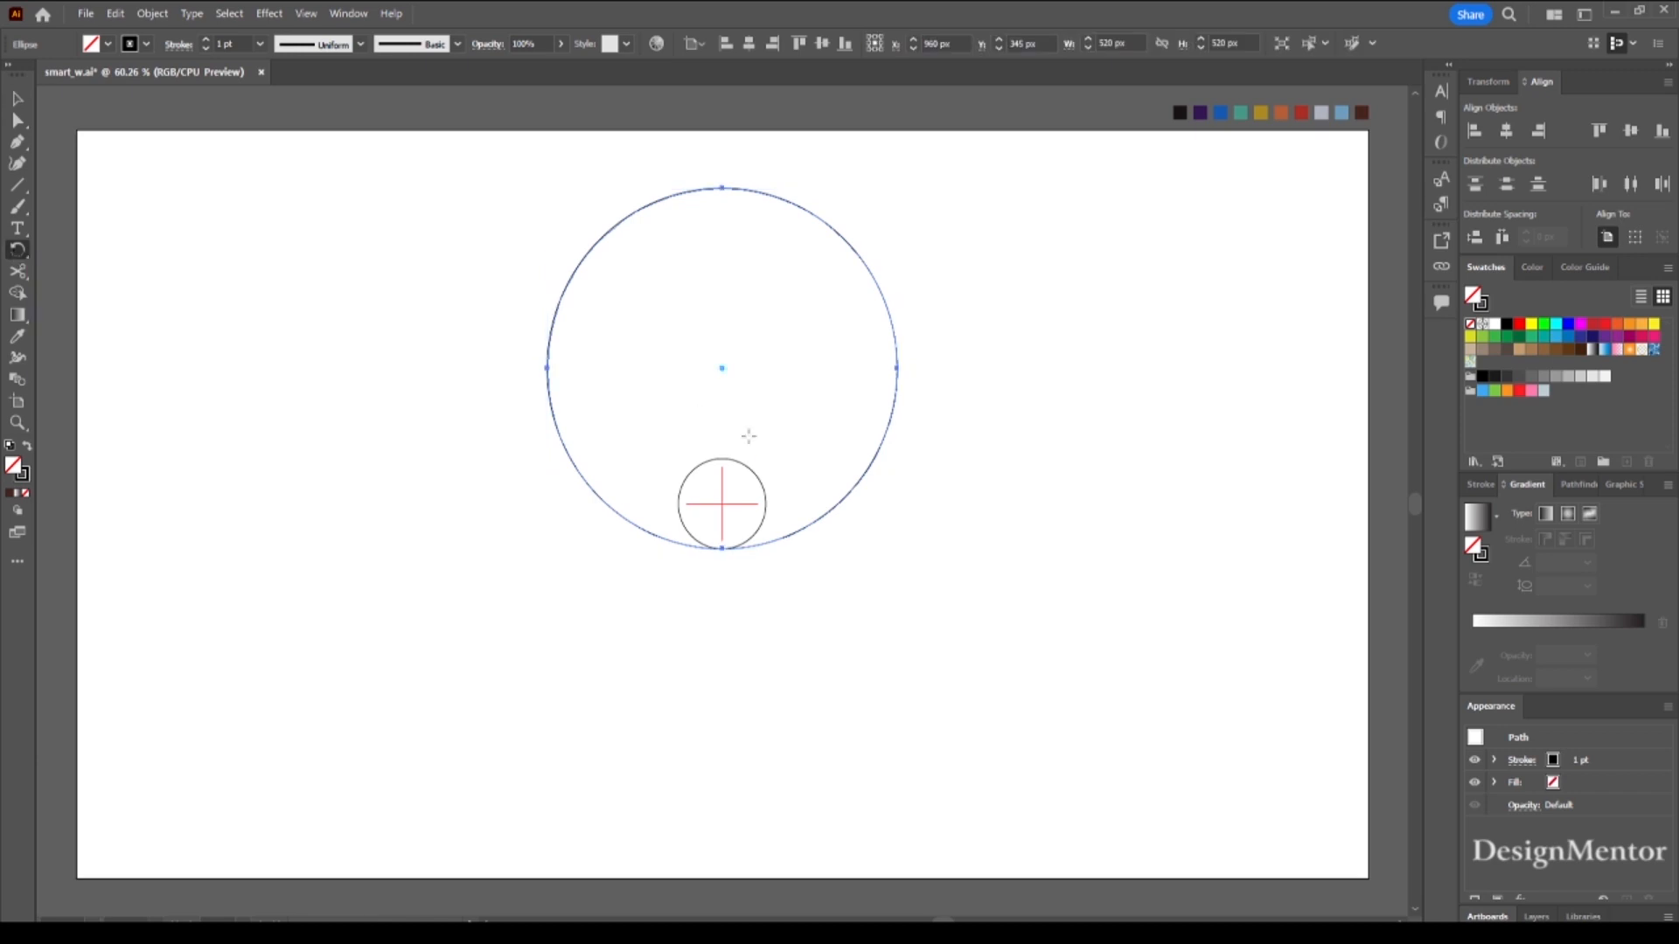
{"action": "left_click", "coordinate": [722, 504], "text": "alt"}
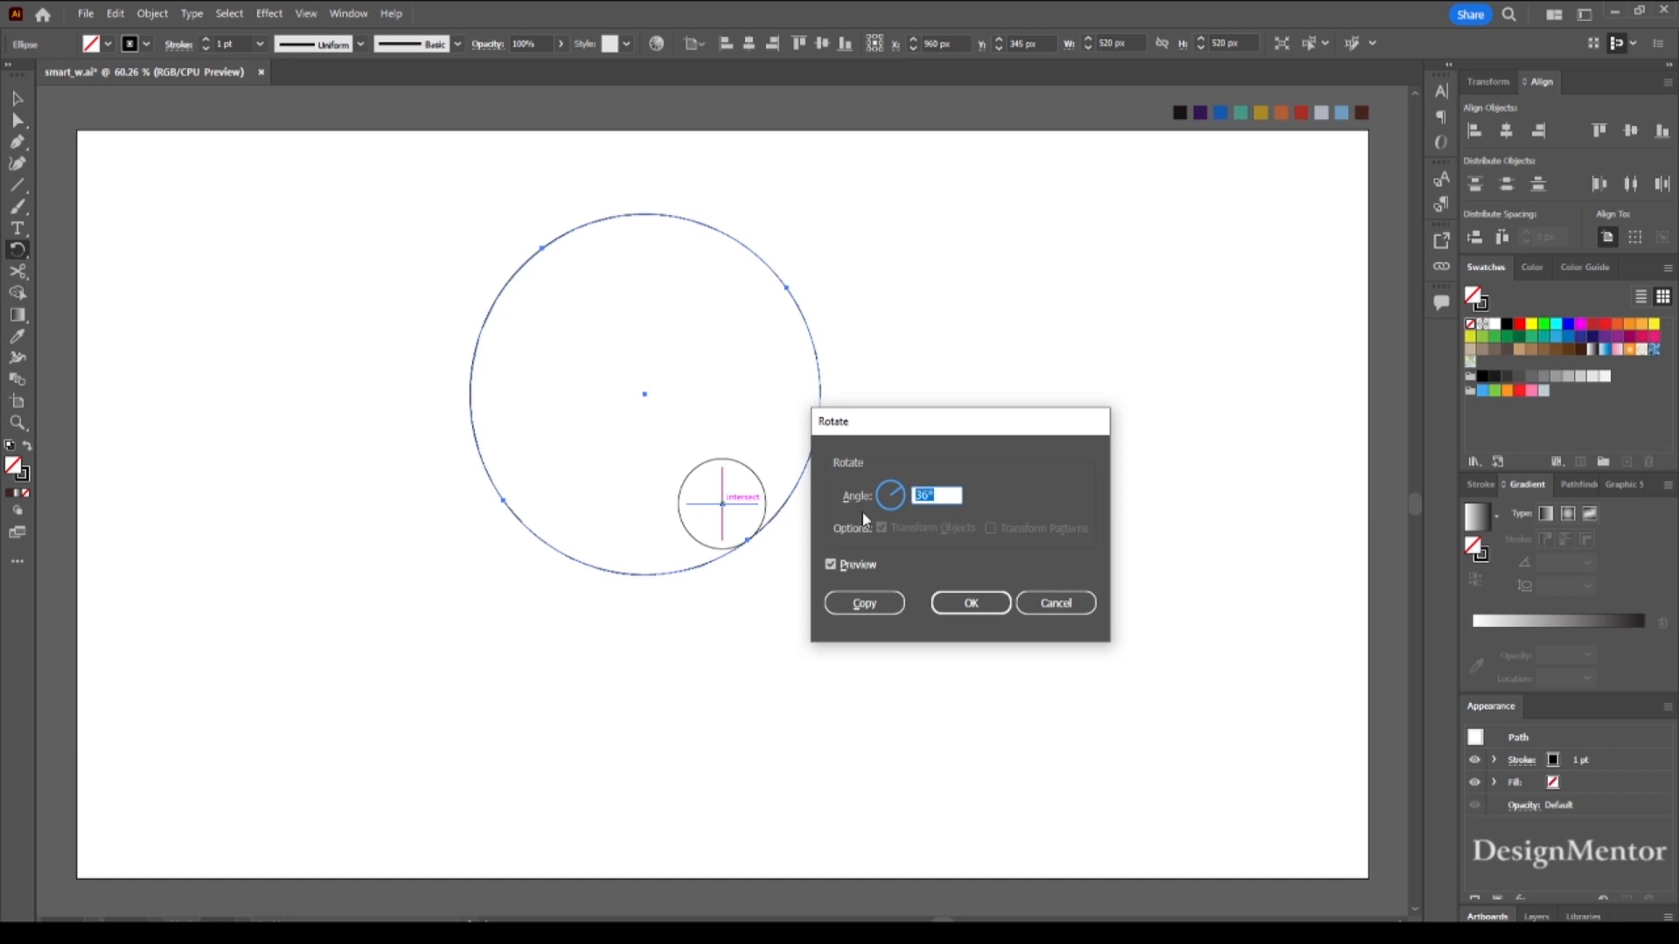
{"action": "left_click", "coordinate": [864, 603]}
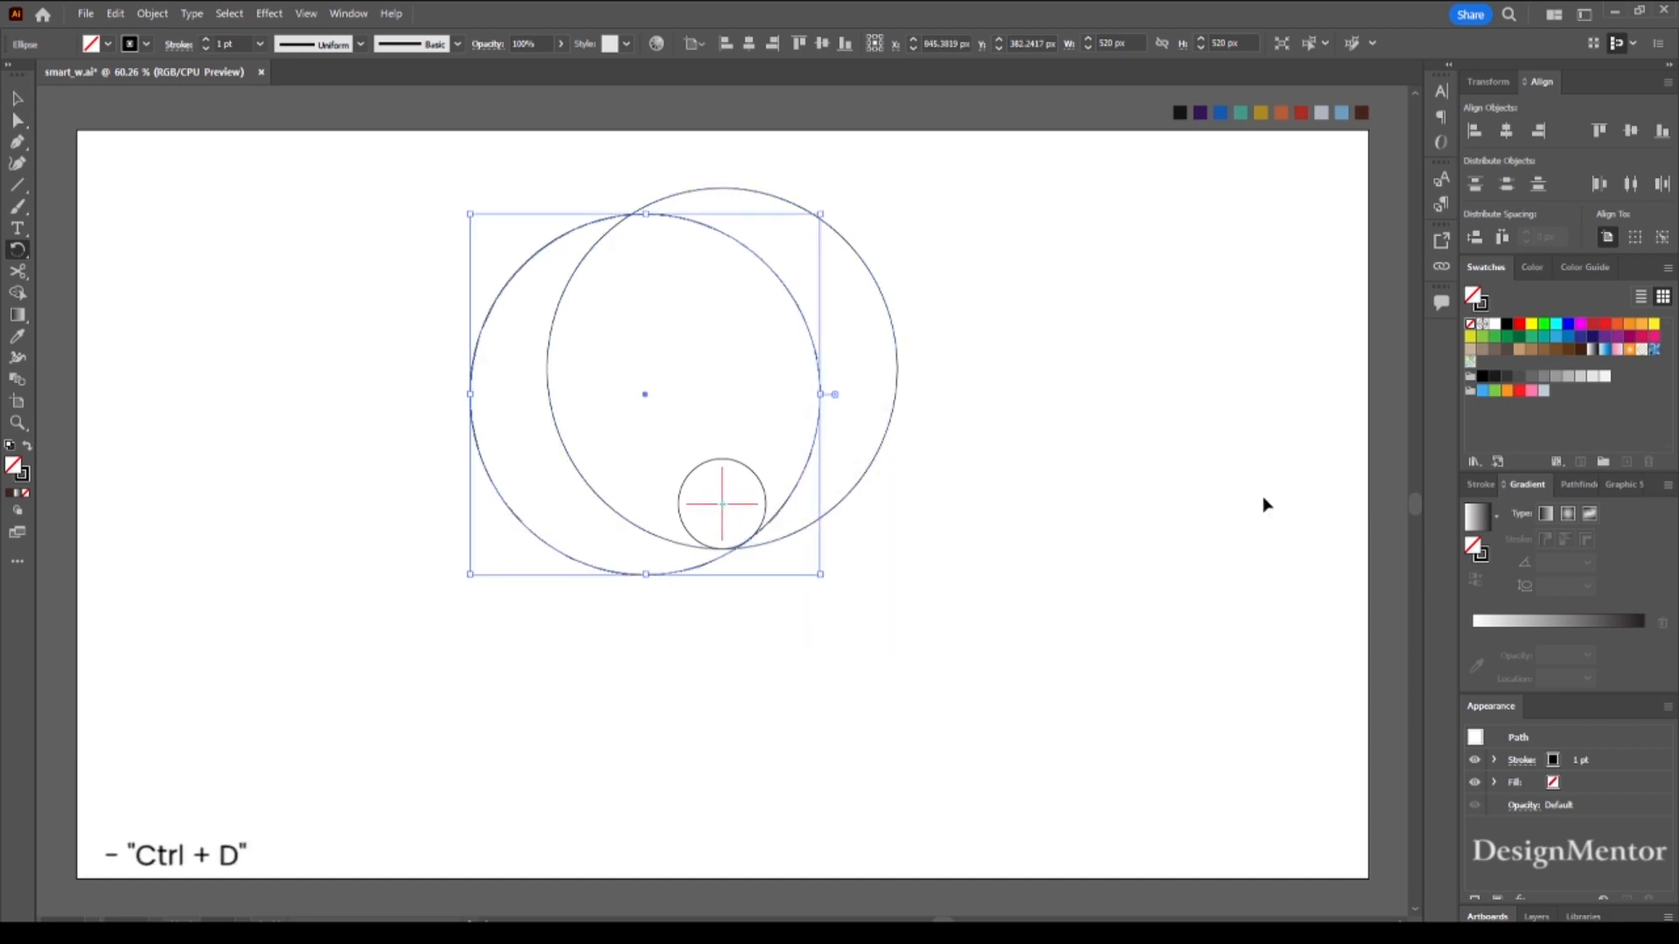
- Repeat the rotated copy eight times to complete a ring of ten circles around the cross
{"action": "key", "text": "ctrl+d"}
{"action": "key", "text": "ctrl+d"}
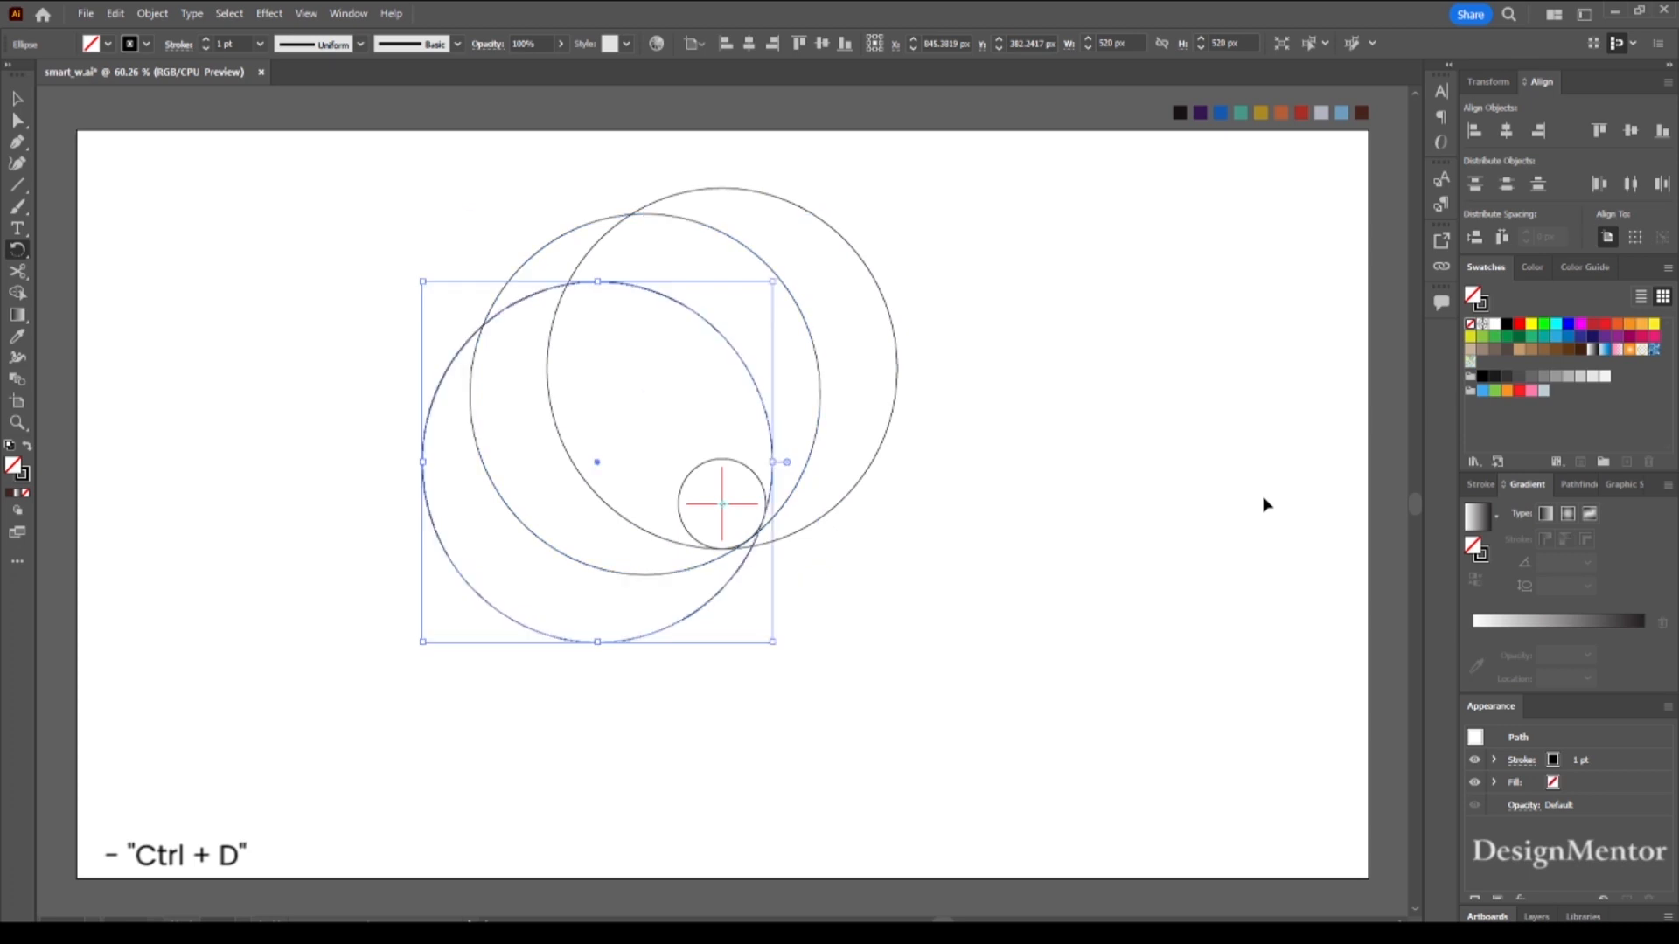
{"action": "key", "text": "ctrl+d"}
{"action": "key", "text": "ctrl+d"}
{"action": "key", "text": "ctrl+d"}
{"action": "key", "text": "ctrl+d"}
{"action": "key", "text": "ctrl+d"}
{"action": "key", "text": "ctrl+d"}
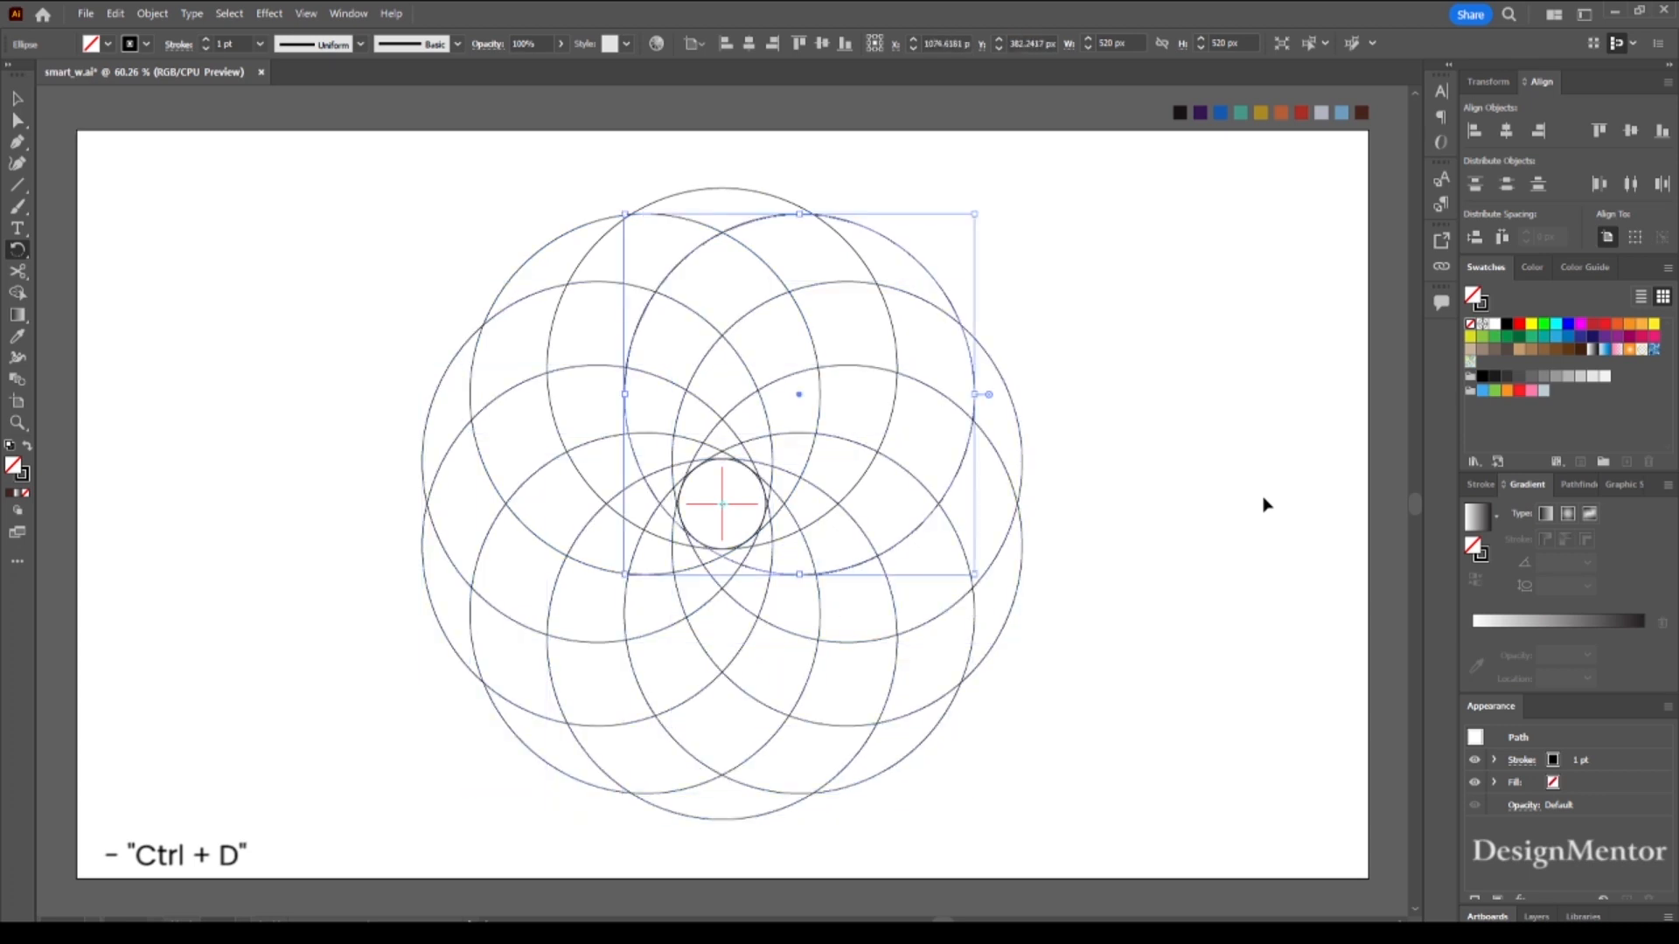
- Delete the small circle around the red cross
{"action": "key", "text": "v"}
{"action": "left_click", "coordinate": [1283, 511]}
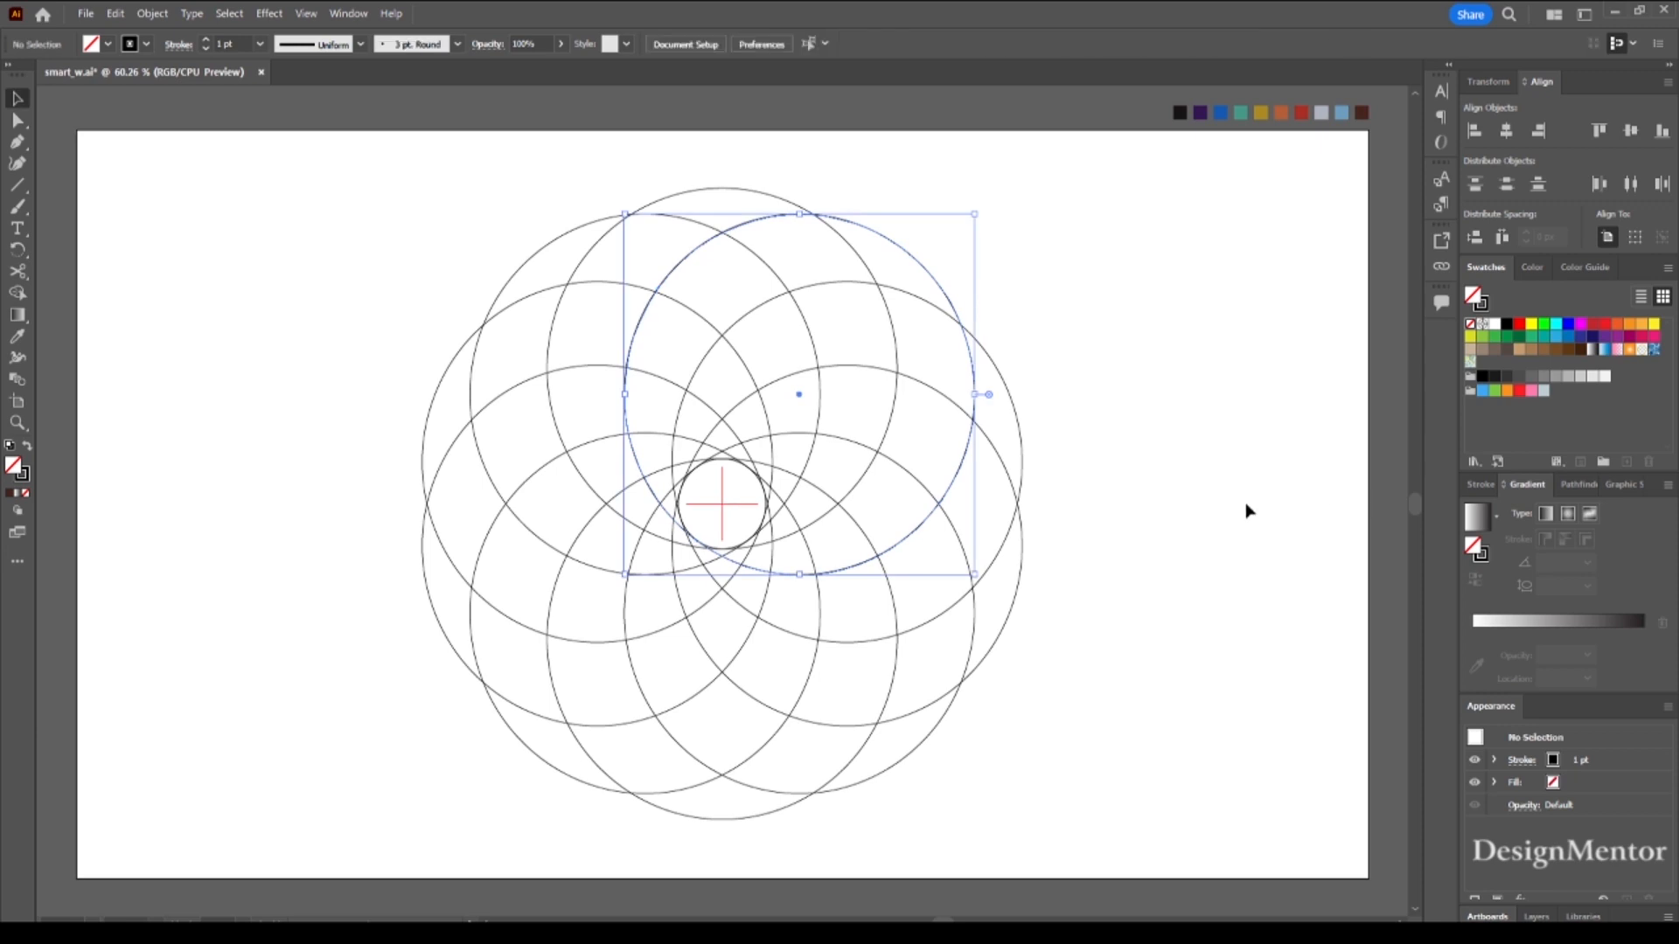
{"action": "left_click", "coordinate": [687, 494]}
{"action": "key", "text": "Delete"}
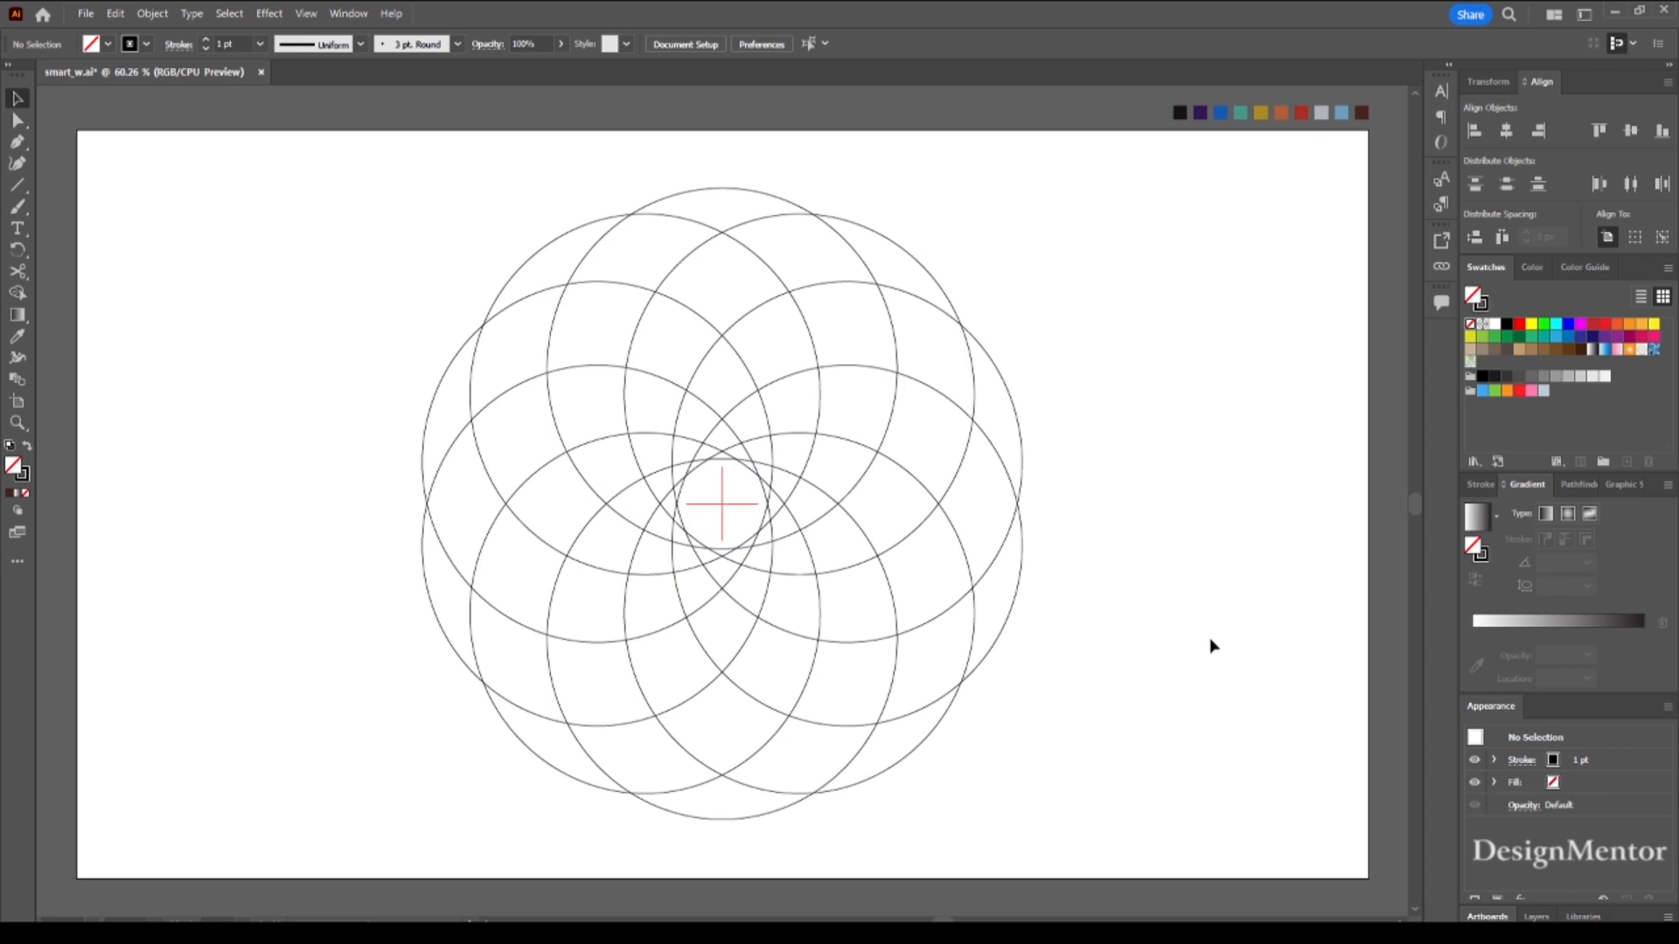
- Select all the circles and the red cross and use Shape Builder to merge the bottom, lower-right and right crescent petals
{"action": "left_click_drag", "start_coordinate": [350, 192], "coordinate": [1084, 794]}
{"action": "left_click", "coordinate": [19, 293]}
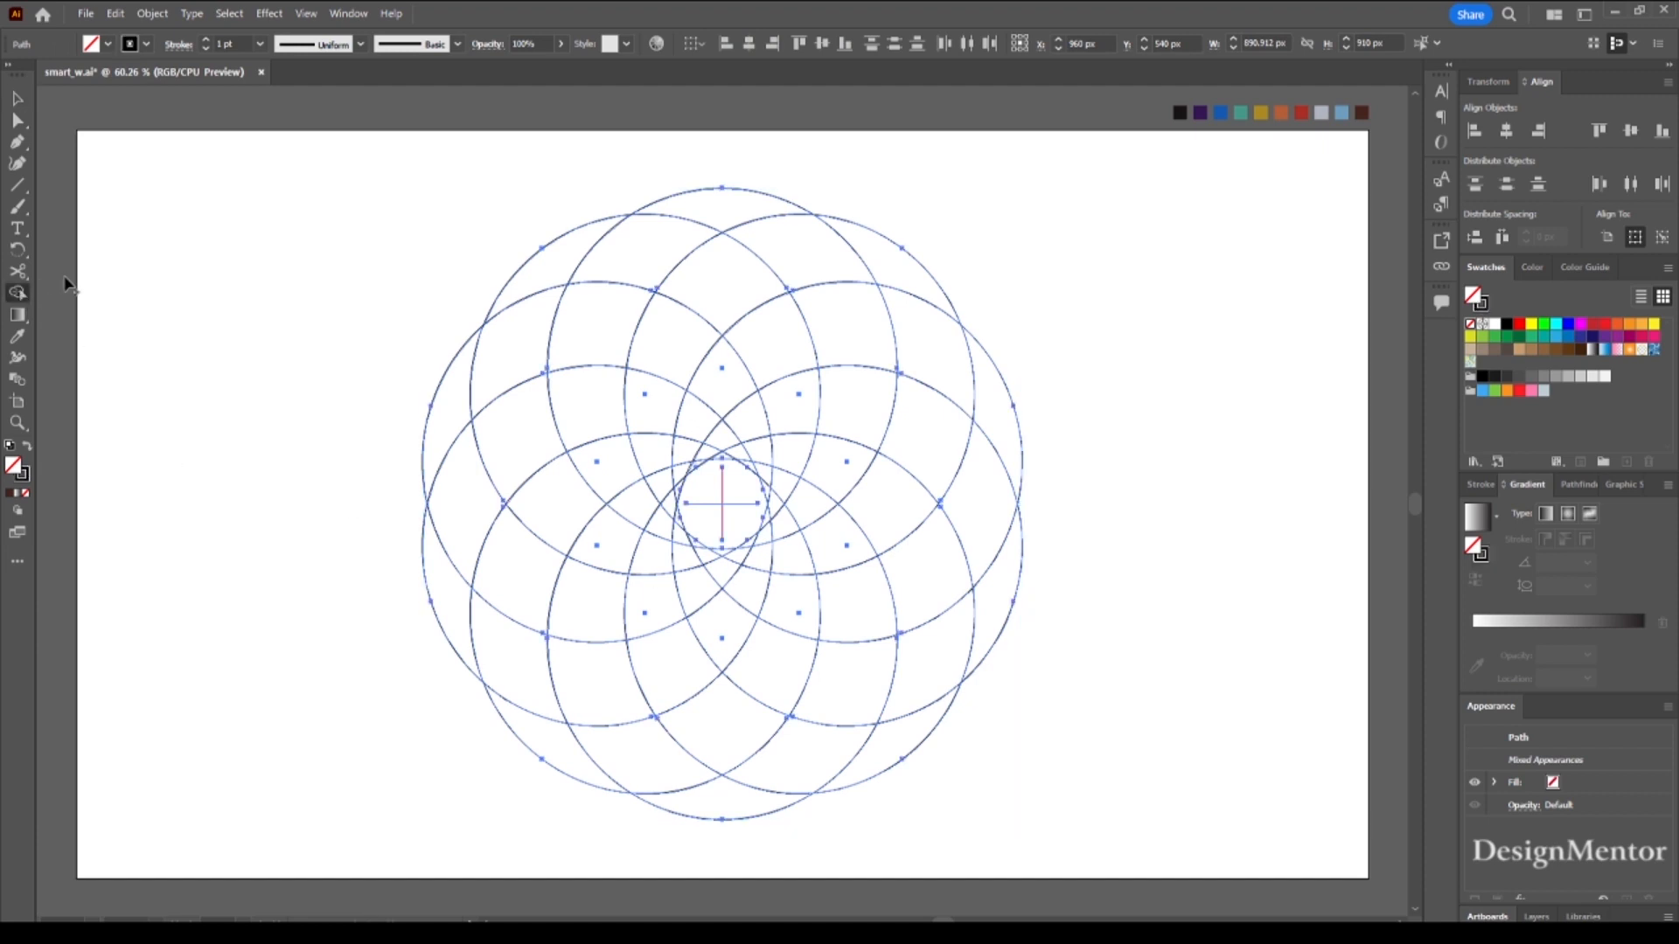
{"action": "left_click", "coordinate": [16, 98]}
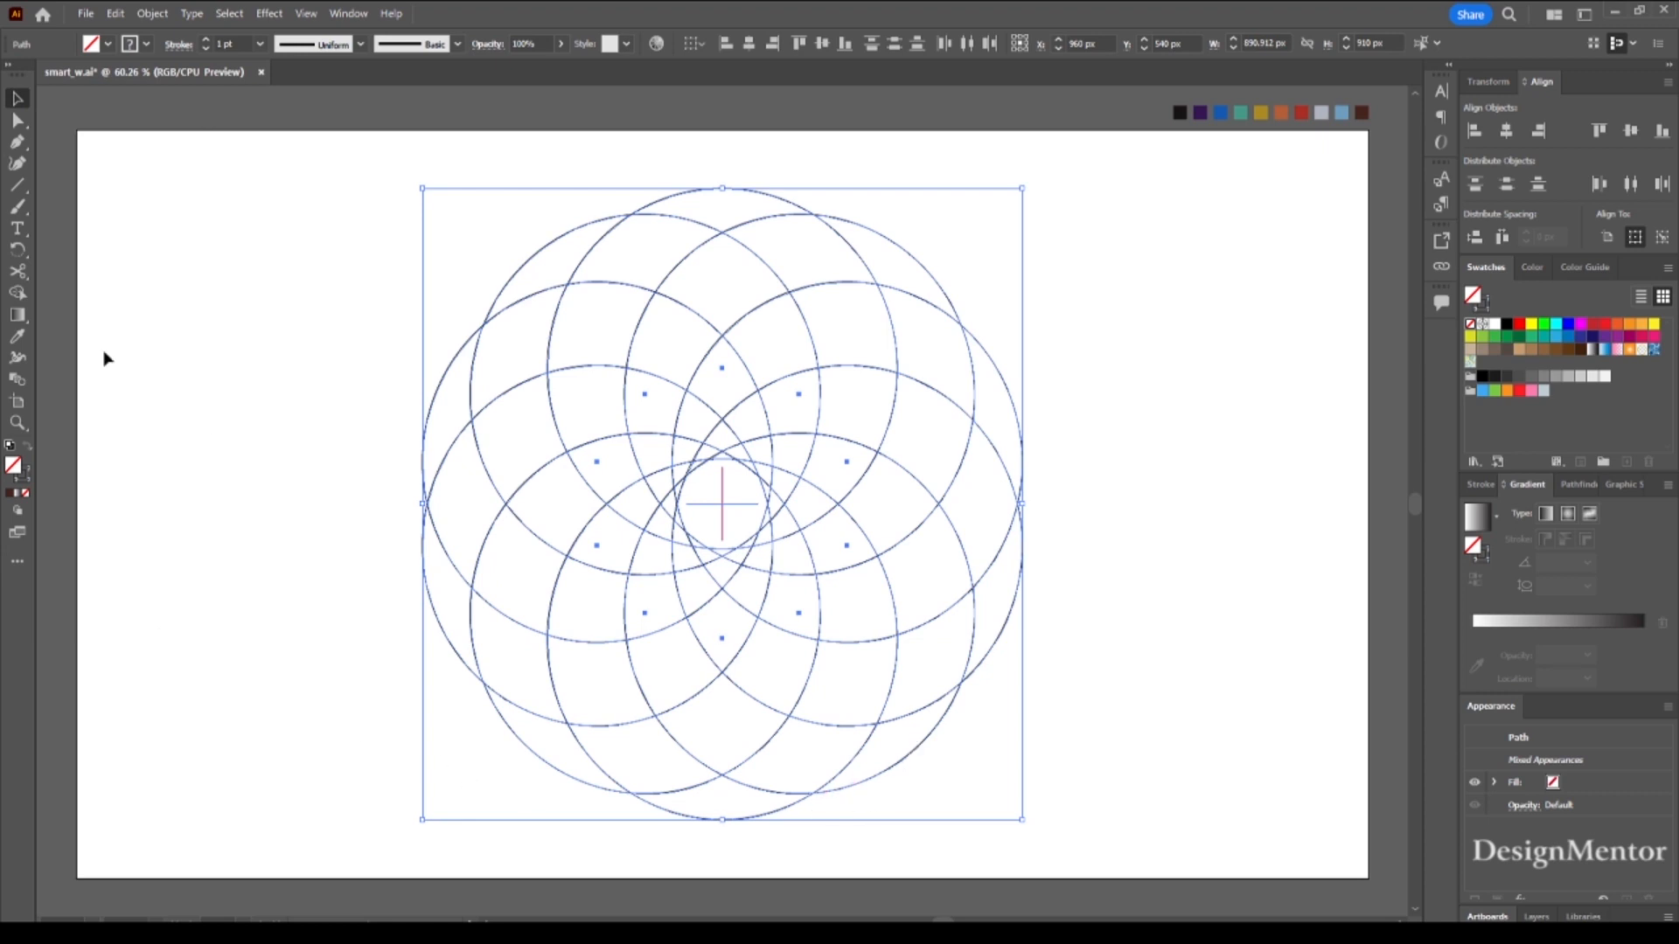
{"action": "left_click", "coordinate": [17, 293]}
{"action": "mouse_move", "coordinate": [909, 737]}
{"action": "left_mouse_down"}
{"action": "mouse_move", "coordinate": [780, 754]}
{"action": "mouse_move", "coordinate": [688, 714]}
{"action": "mouse_move", "coordinate": [642, 573]}
{"action": "mouse_move", "coordinate": [677, 489]}
{"action": "mouse_move", "coordinate": [622, 635]}
{"action": "left_mouse_up"}
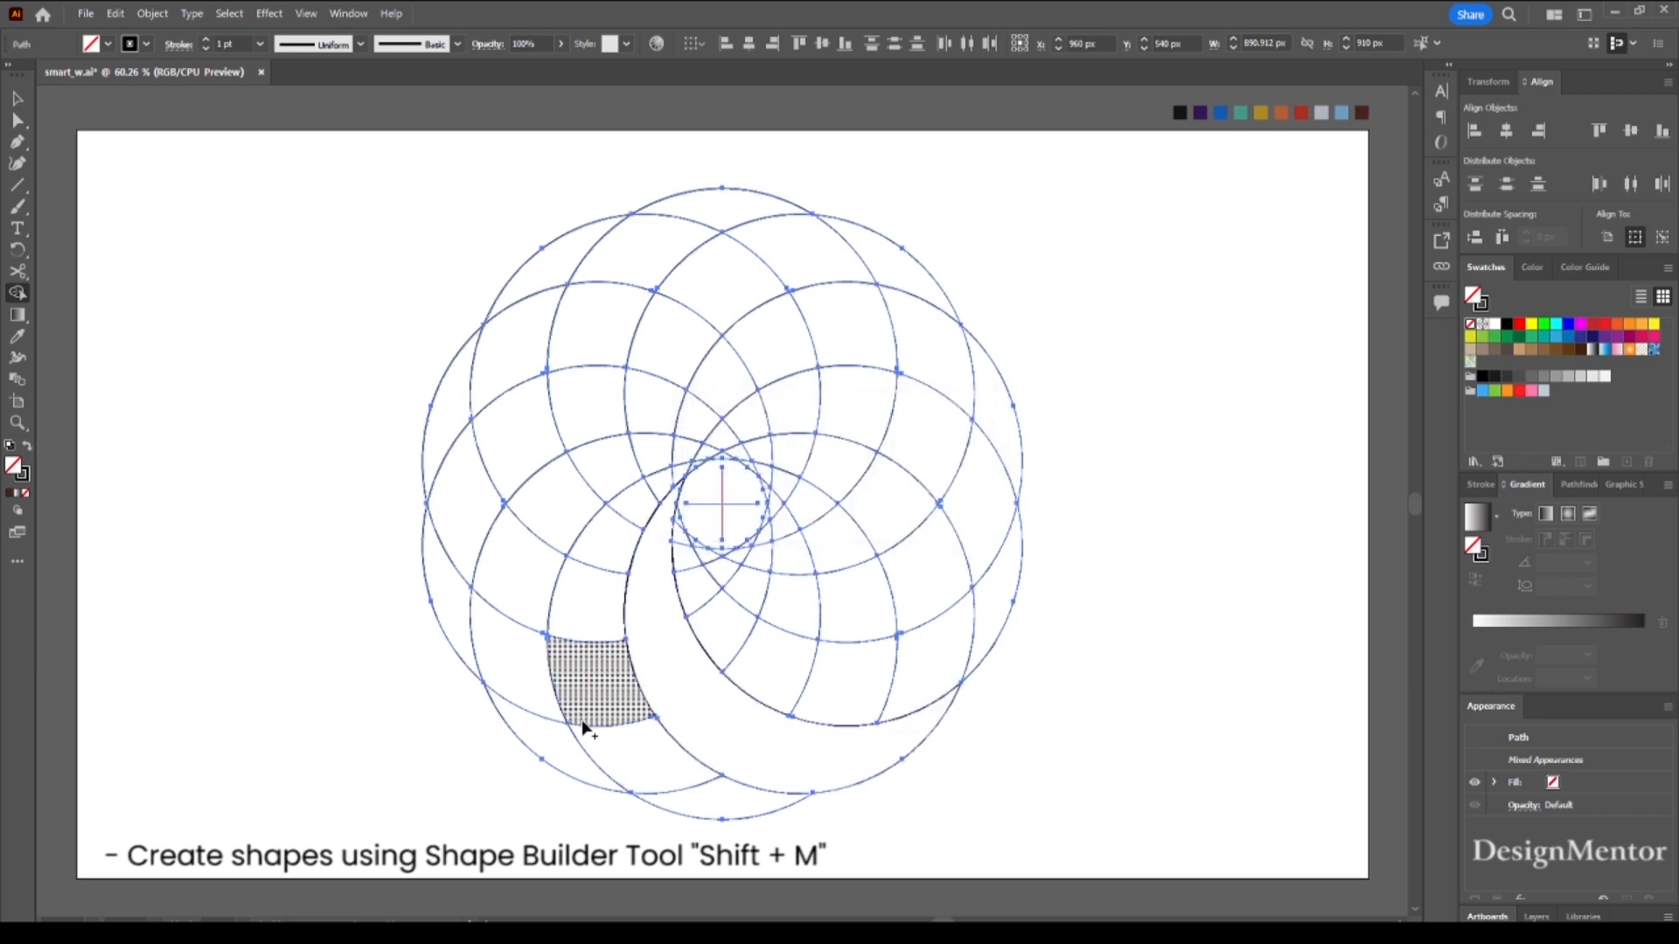
{"action": "mouse_move", "coordinate": [1019, 560]}
{"action": "left_mouse_down"}
{"action": "mouse_move", "coordinate": [899, 675]}
{"action": "mouse_move", "coordinate": [757, 680]}
{"action": "mouse_move", "coordinate": [713, 635]}
{"action": "mouse_move", "coordinate": [676, 530]}
{"action": "mouse_move", "coordinate": [723, 630]}
{"action": "left_mouse_up"}
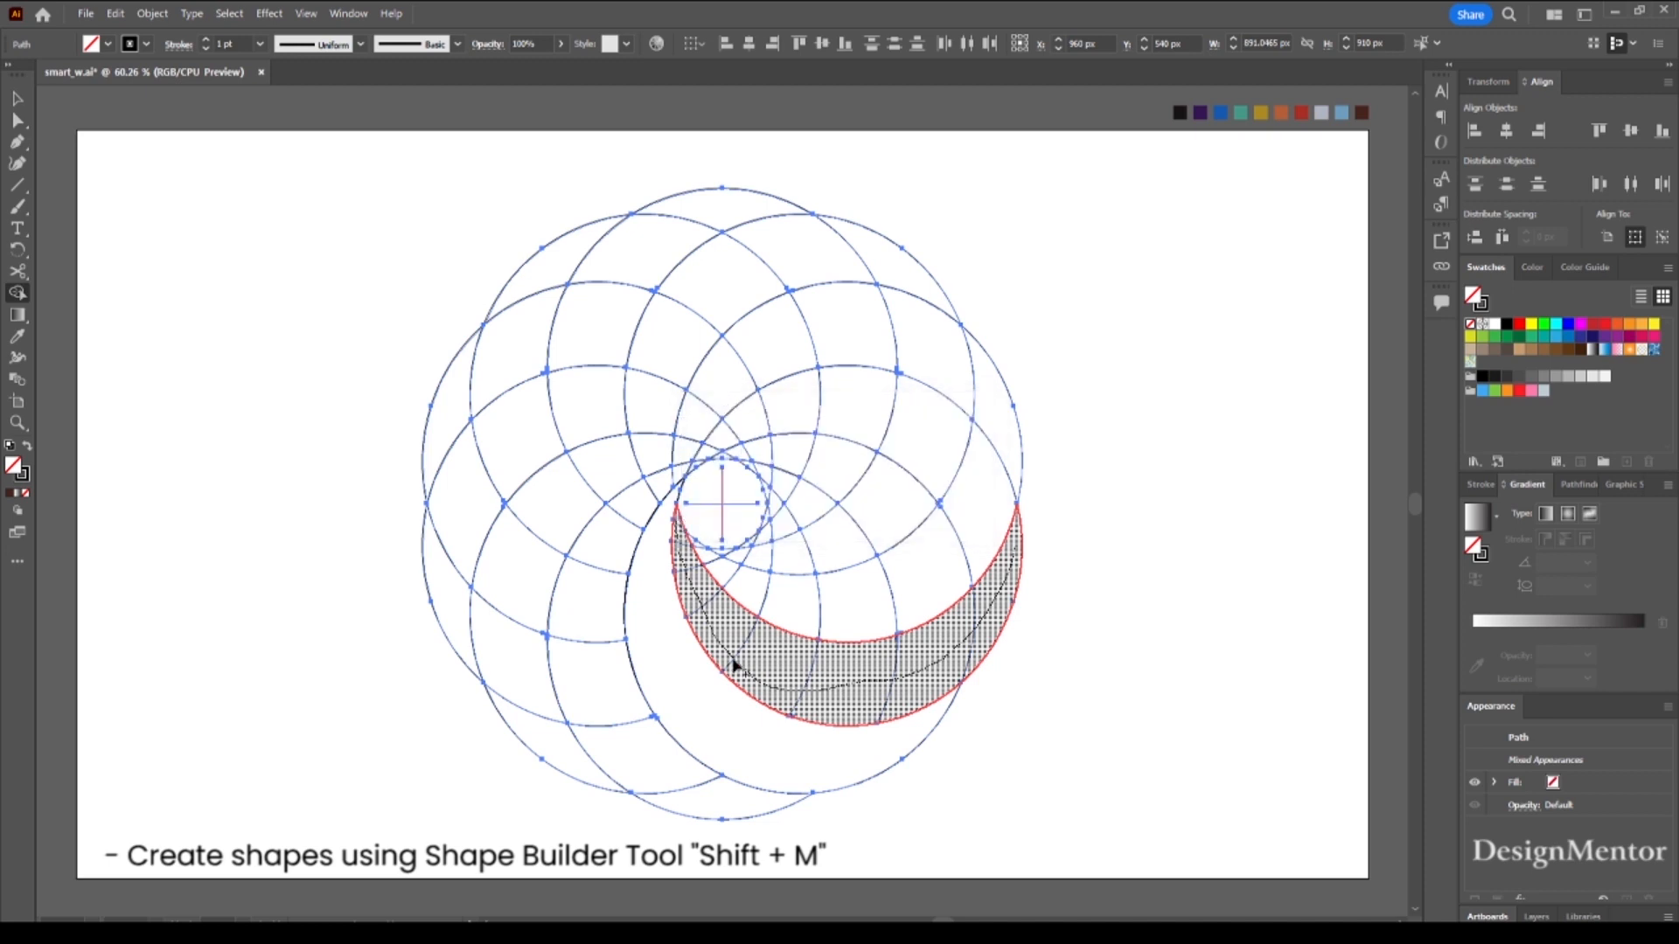
{"action": "mouse_move", "coordinate": [991, 450]}
{"action": "left_mouse_down"}
{"action": "mouse_move", "coordinate": [957, 557]}
{"action": "mouse_move", "coordinate": [886, 618]}
{"action": "mouse_move", "coordinate": [763, 612]}
{"action": "mouse_move", "coordinate": [694, 547]}
{"action": "left_mouse_up"}
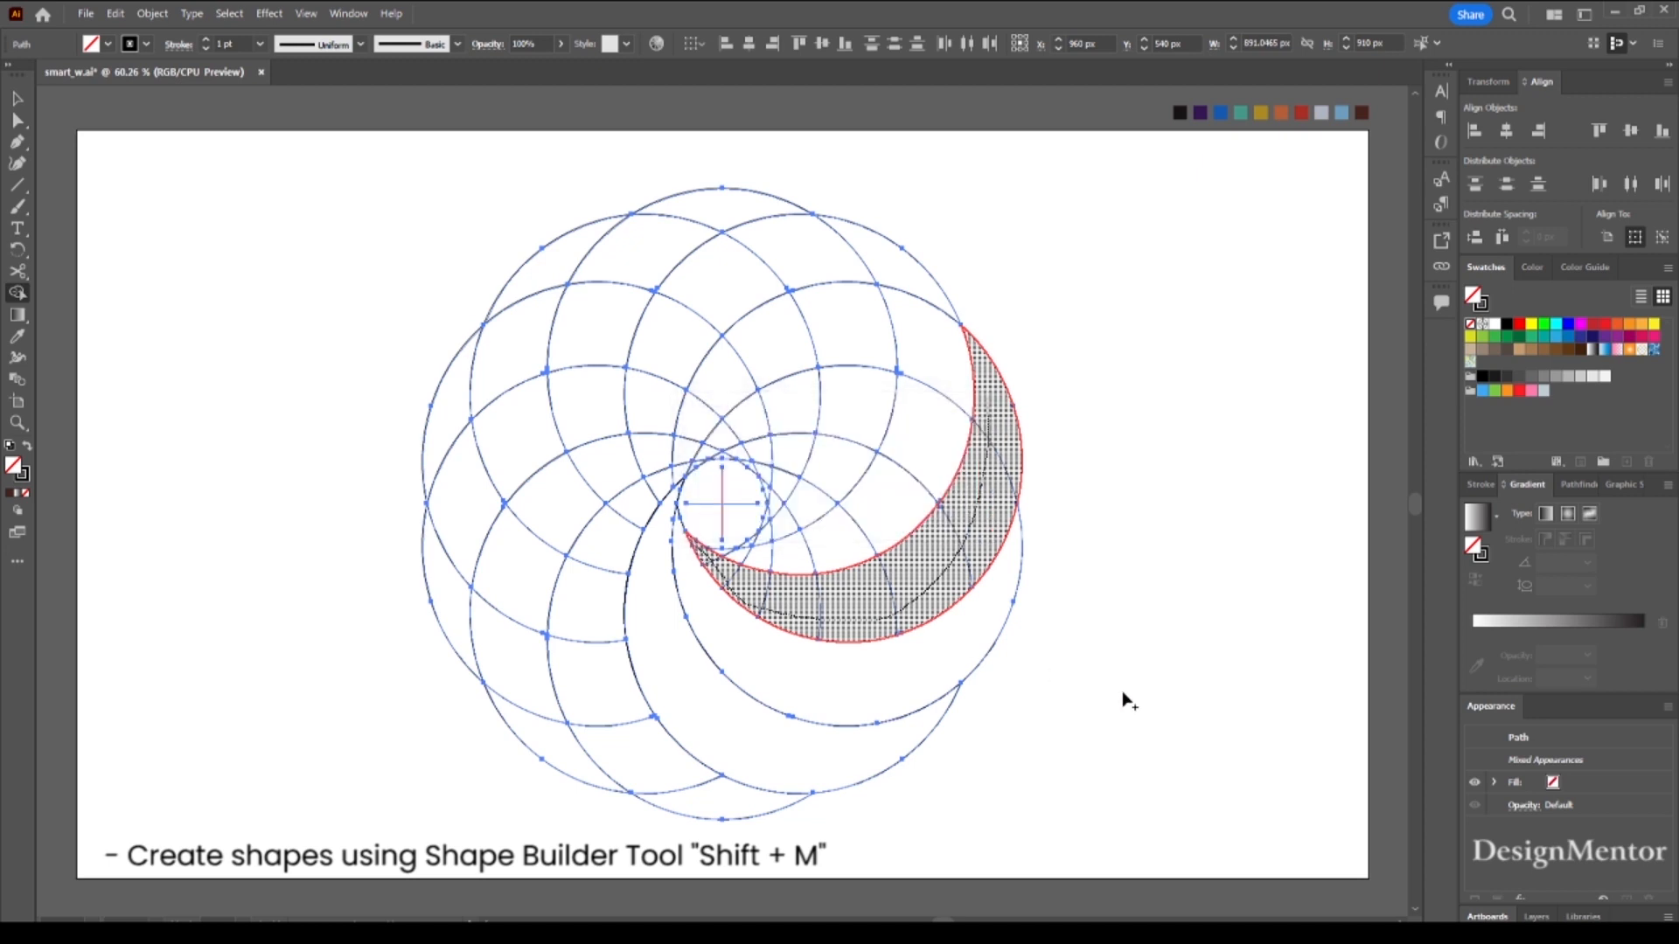
- Merge the seven remaining crescent petals counterclockwise from the upper right to the bottom with Shape Builder, leaving the artwork deselected
{"action": "mouse_move", "coordinate": [898, 272]}
{"action": "left_mouse_down"}
{"action": "mouse_move", "coordinate": [937, 336]}
{"action": "mouse_move", "coordinate": [948, 433]}
{"action": "mouse_move", "coordinate": [933, 473]}
{"action": "mouse_move", "coordinate": [860, 538]}
{"action": "mouse_move", "coordinate": [725, 556]}
{"action": "left_mouse_up"}
{"action": "mouse_move", "coordinate": [753, 206]}
{"action": "left_mouse_down"}
{"action": "mouse_move", "coordinate": [817, 236]}
{"action": "mouse_move", "coordinate": [863, 321]}
{"action": "mouse_move", "coordinate": [869, 424]}
{"action": "mouse_move", "coordinate": [826, 489]}
{"action": "mouse_move", "coordinate": [754, 546]}
{"action": "left_mouse_up"}
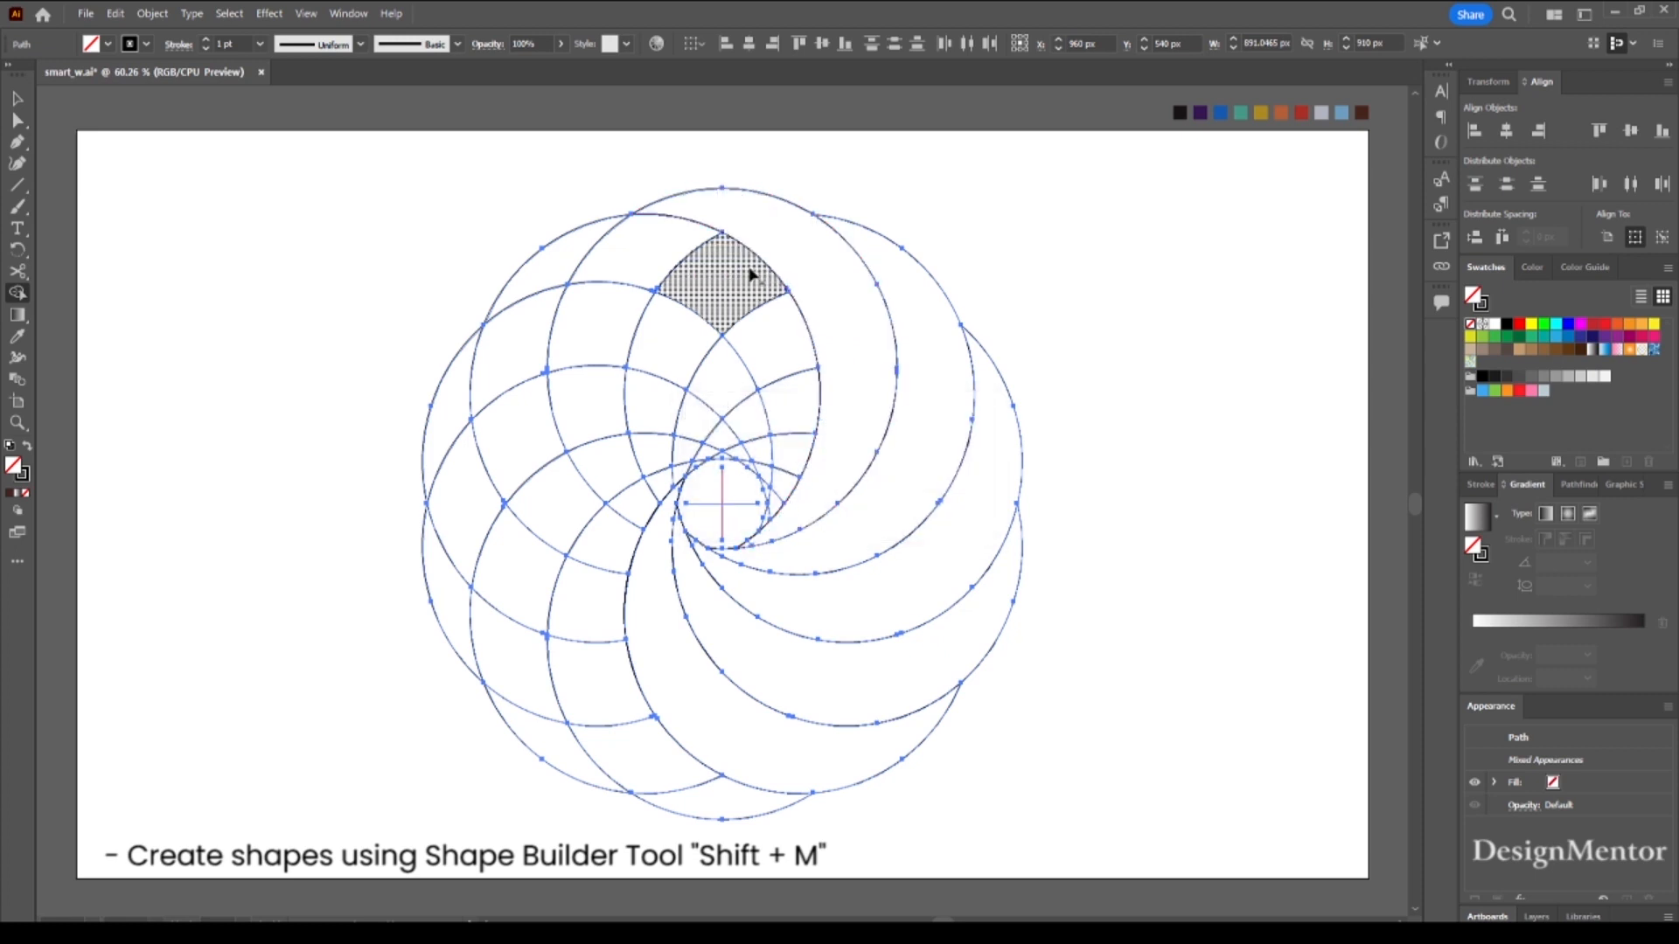
{"action": "mouse_move", "coordinate": [559, 277]}
{"action": "left_mouse_down"}
{"action": "mouse_move", "coordinate": [714, 259]}
{"action": "mouse_move", "coordinate": [769, 300]}
{"action": "mouse_move", "coordinate": [795, 379]}
{"action": "mouse_move", "coordinate": [771, 525]}
{"action": "left_mouse_up"}
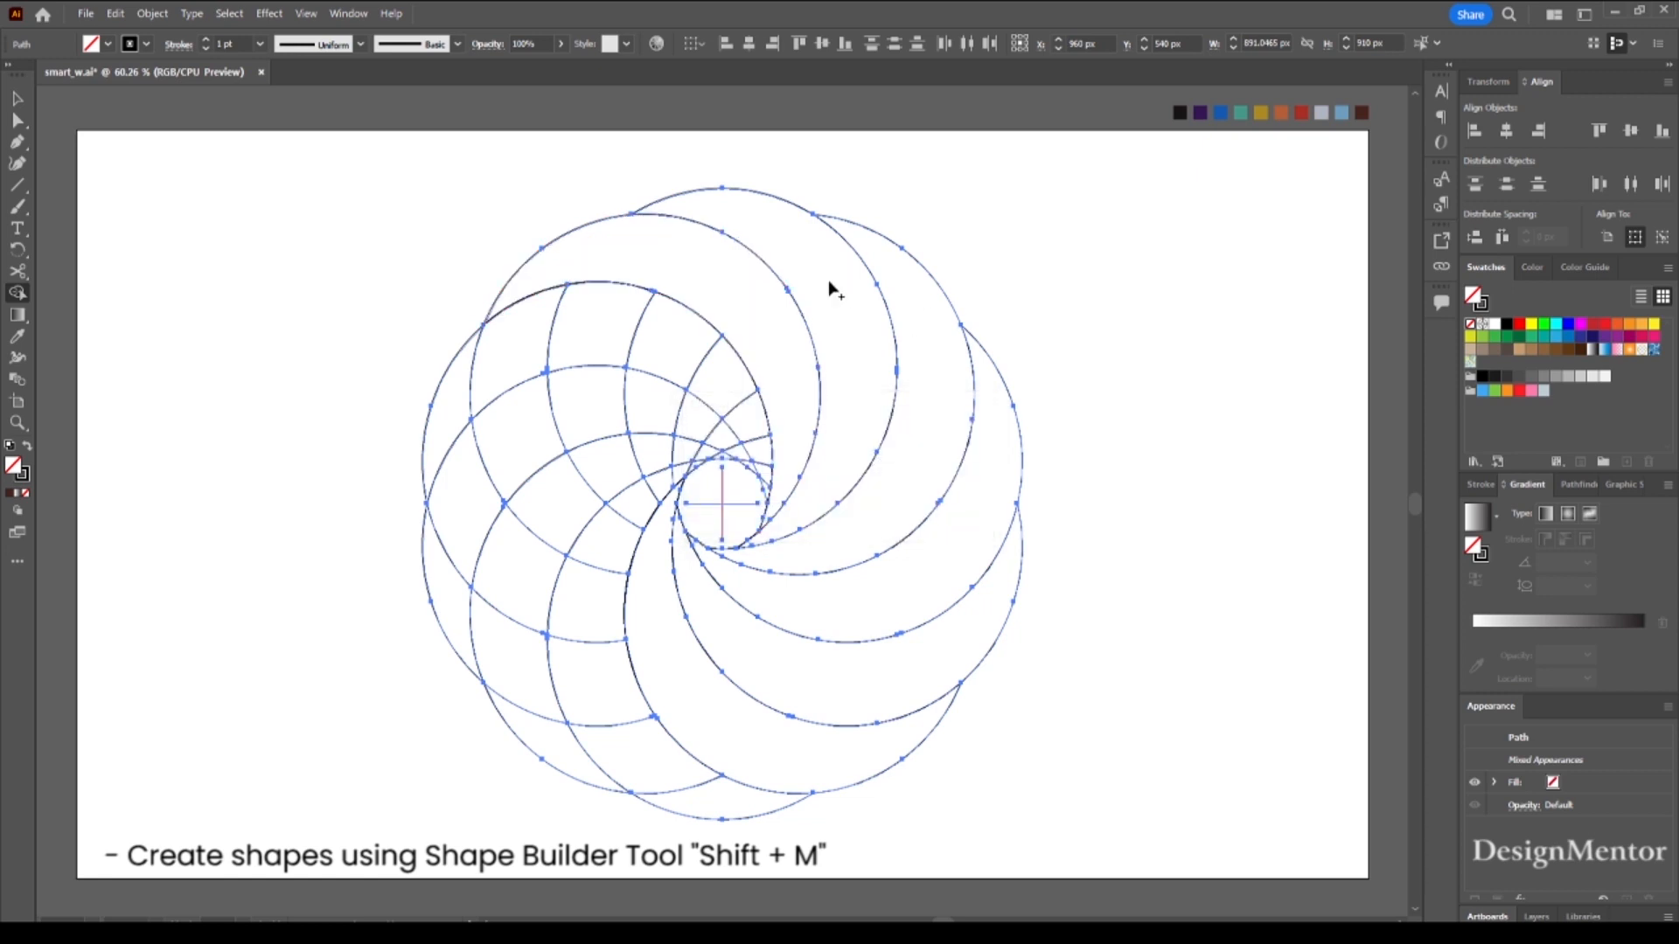
{"action": "mouse_move", "coordinate": [440, 428]}
{"action": "left_mouse_down"}
{"action": "mouse_move", "coordinate": [518, 328]}
{"action": "mouse_move", "coordinate": [623, 322]}
{"action": "mouse_move", "coordinate": [706, 359]}
{"action": "mouse_move", "coordinate": [745, 409]}
{"action": "mouse_move", "coordinate": [767, 495]}
{"action": "mouse_move", "coordinate": [784, 328]}
{"action": "left_mouse_up"}
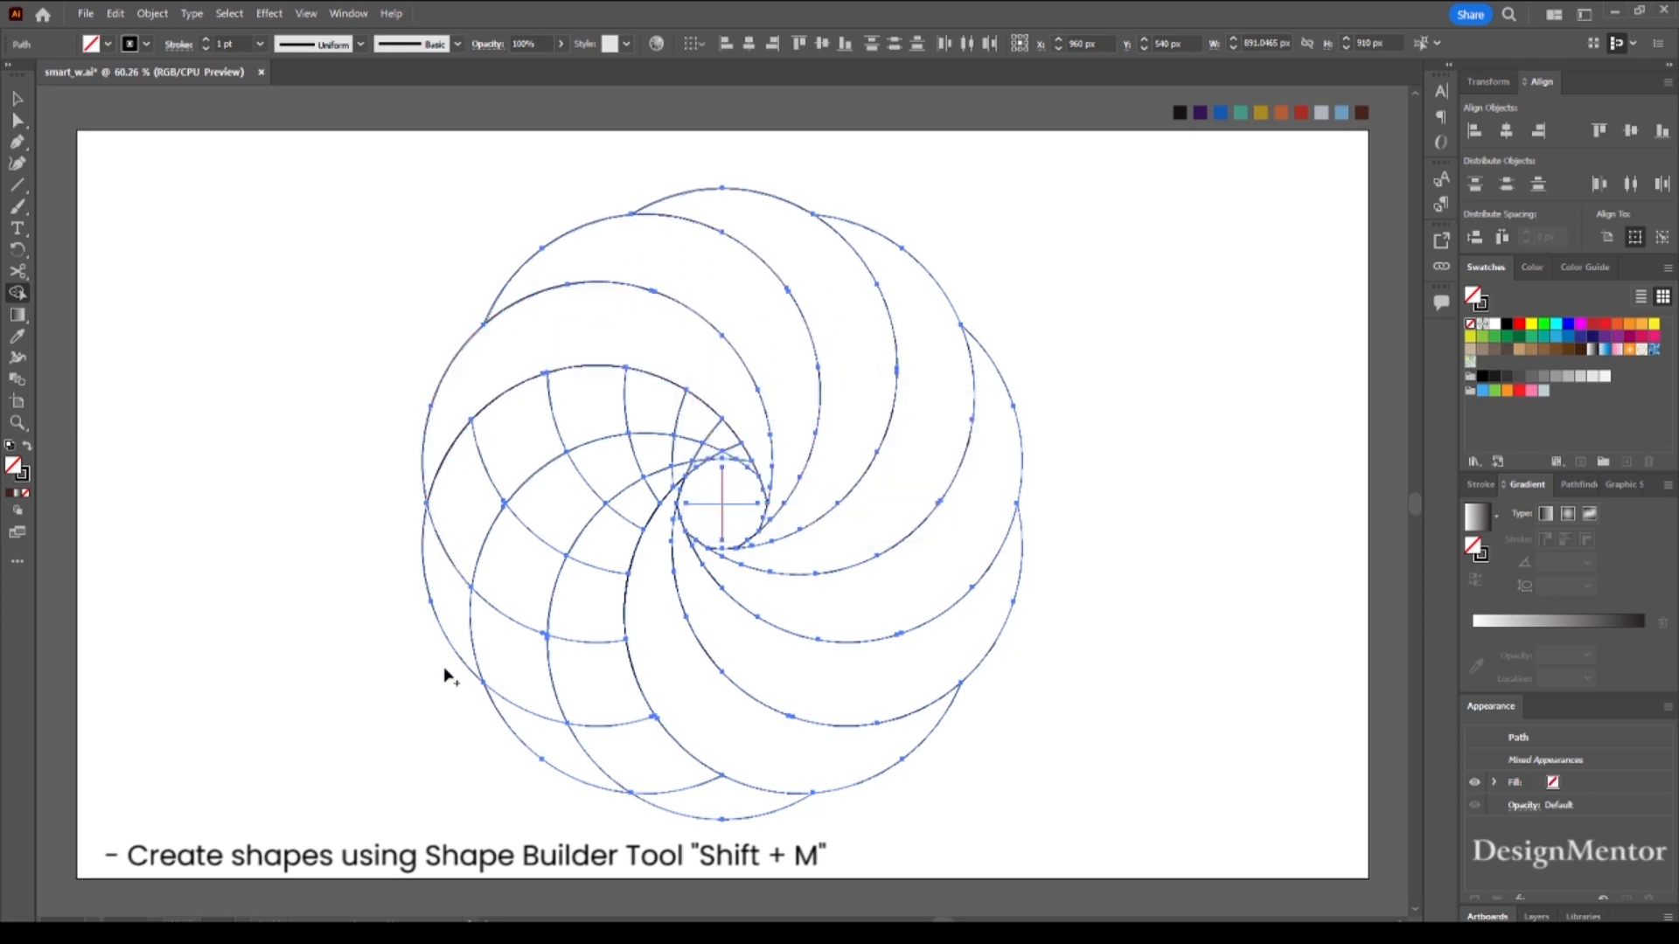
{"action": "mouse_move", "coordinate": [452, 619]}
{"action": "left_mouse_down"}
{"action": "mouse_move", "coordinate": [432, 534]}
{"action": "mouse_move", "coordinate": [445, 483]}
{"action": "mouse_move", "coordinate": [497, 425]}
{"action": "mouse_move", "coordinate": [625, 395]}
{"action": "mouse_move", "coordinate": [754, 463]}
{"action": "left_mouse_up"}
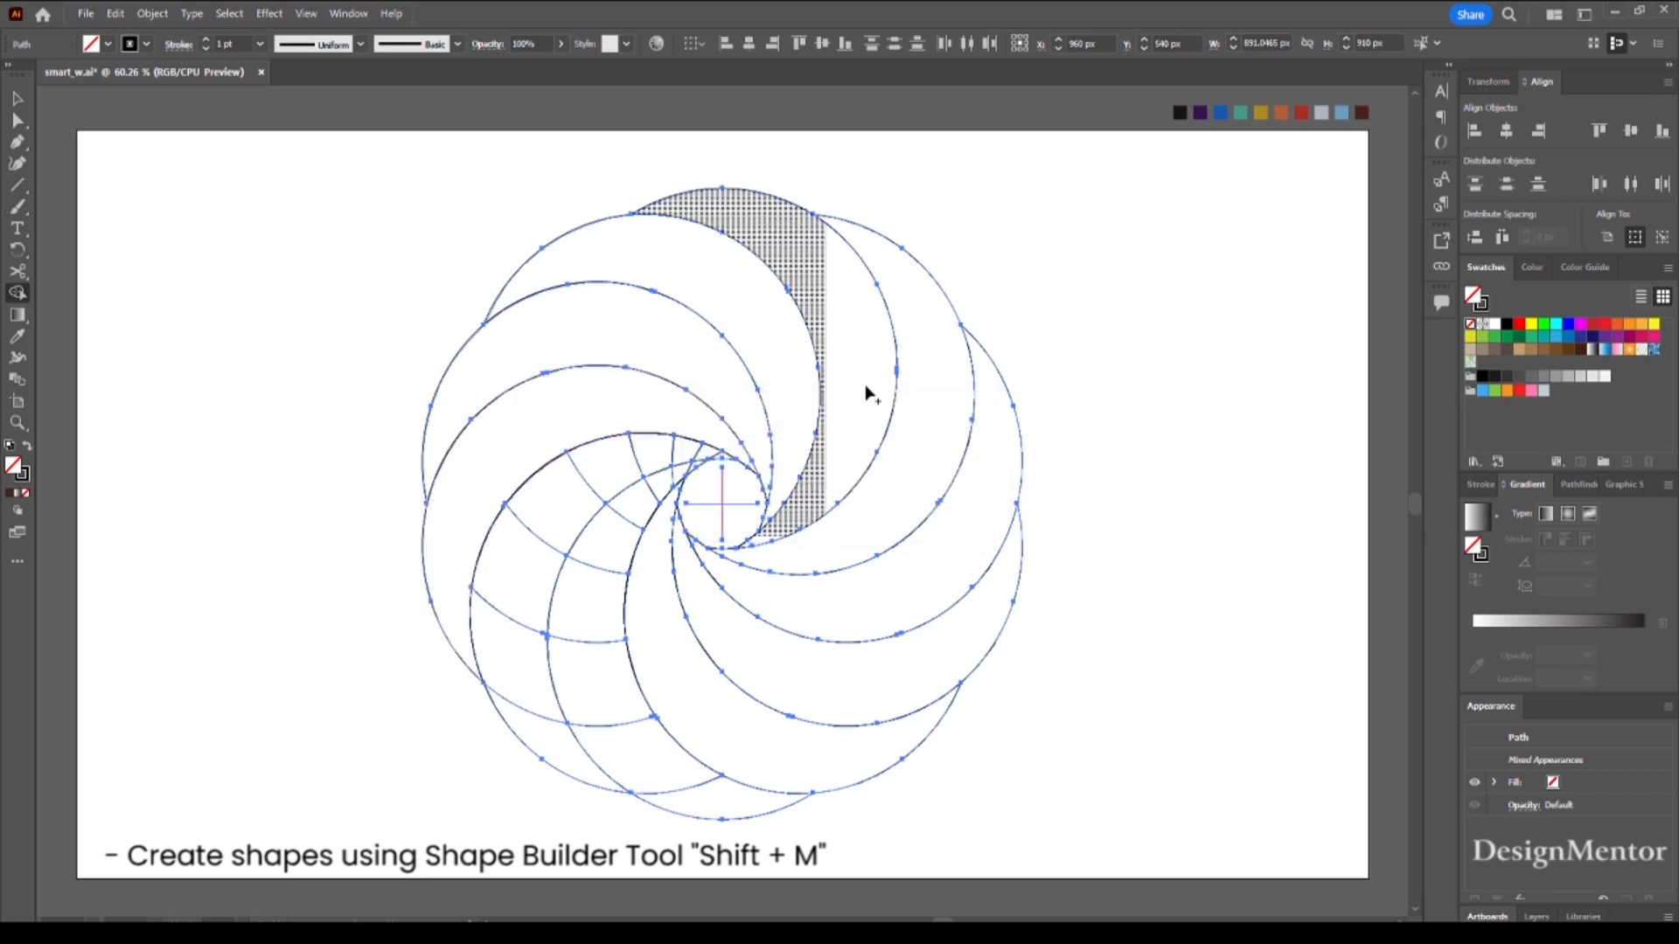
{"action": "mouse_move", "coordinate": [593, 787]}
{"action": "left_mouse_down"}
{"action": "mouse_move", "coordinate": [500, 698]}
{"action": "mouse_move", "coordinate": [491, 583]}
{"action": "mouse_move", "coordinate": [537, 495]}
{"action": "mouse_move", "coordinate": [602, 460]}
{"action": "mouse_move", "coordinate": [726, 459]}
{"action": "left_mouse_up"}
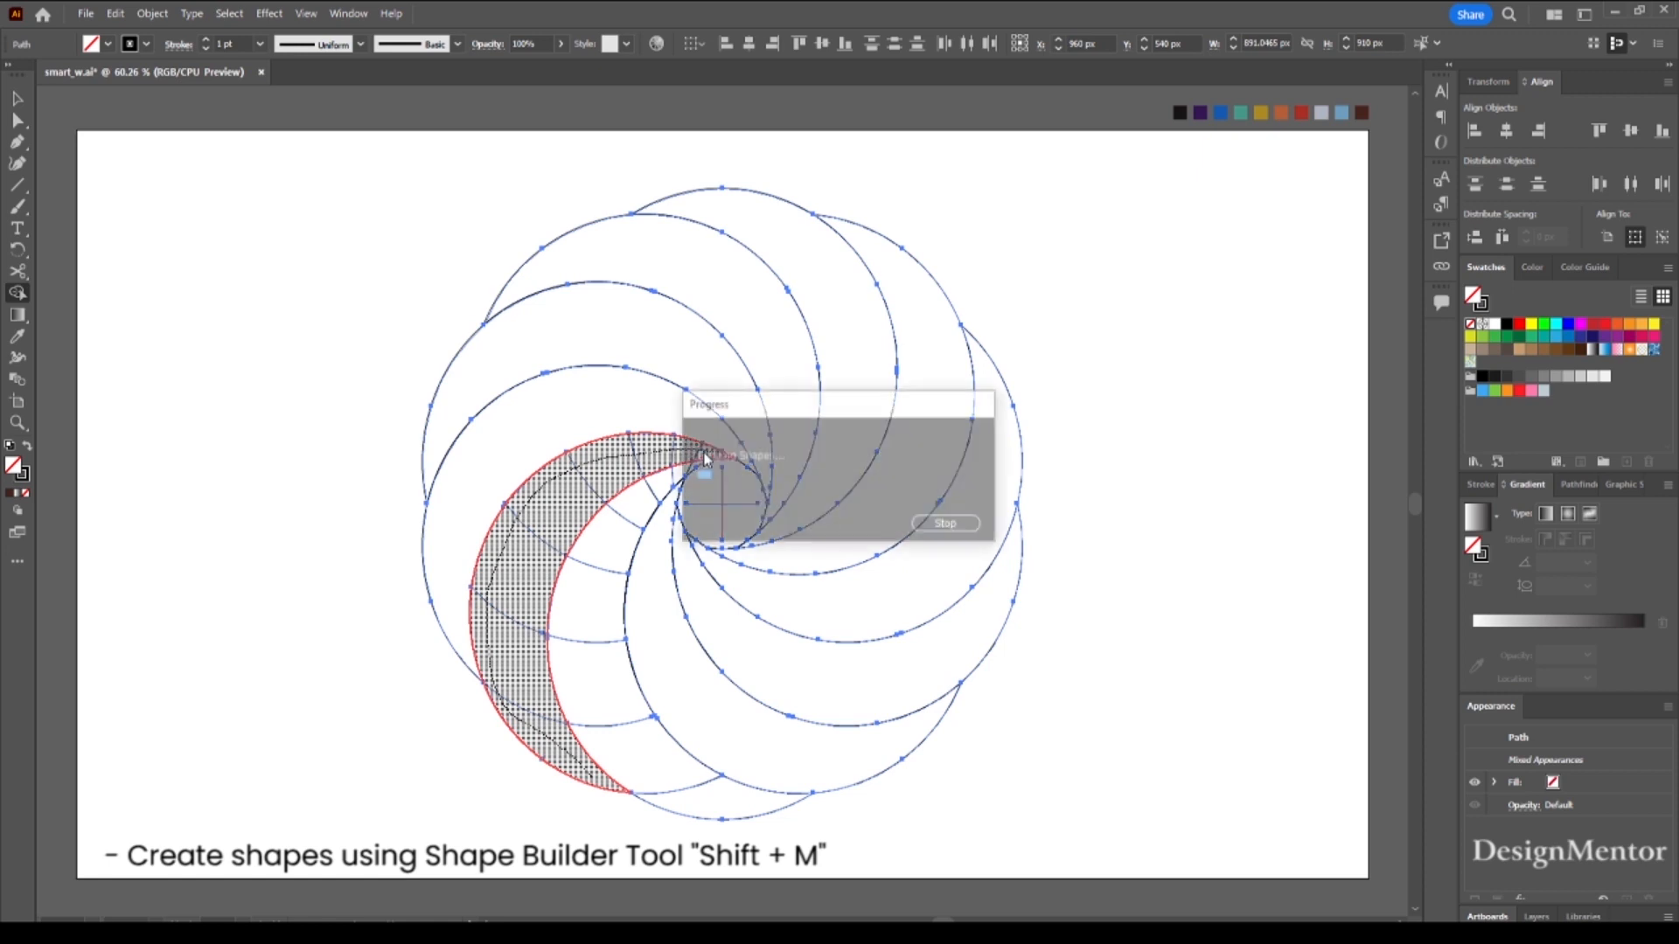
{"action": "mouse_move", "coordinate": [769, 815]}
{"action": "left_mouse_down"}
{"action": "mouse_move", "coordinate": [666, 789]}
{"action": "mouse_move", "coordinate": [585, 719]}
{"action": "mouse_move", "coordinate": [577, 684]}
{"action": "mouse_move", "coordinate": [580, 575]}
{"action": "mouse_move", "coordinate": [691, 473]}
{"action": "left_mouse_up"}
{"action": "left_click", "coordinate": [18, 98]}
{"action": "left_click", "coordinate": [164, 187]}
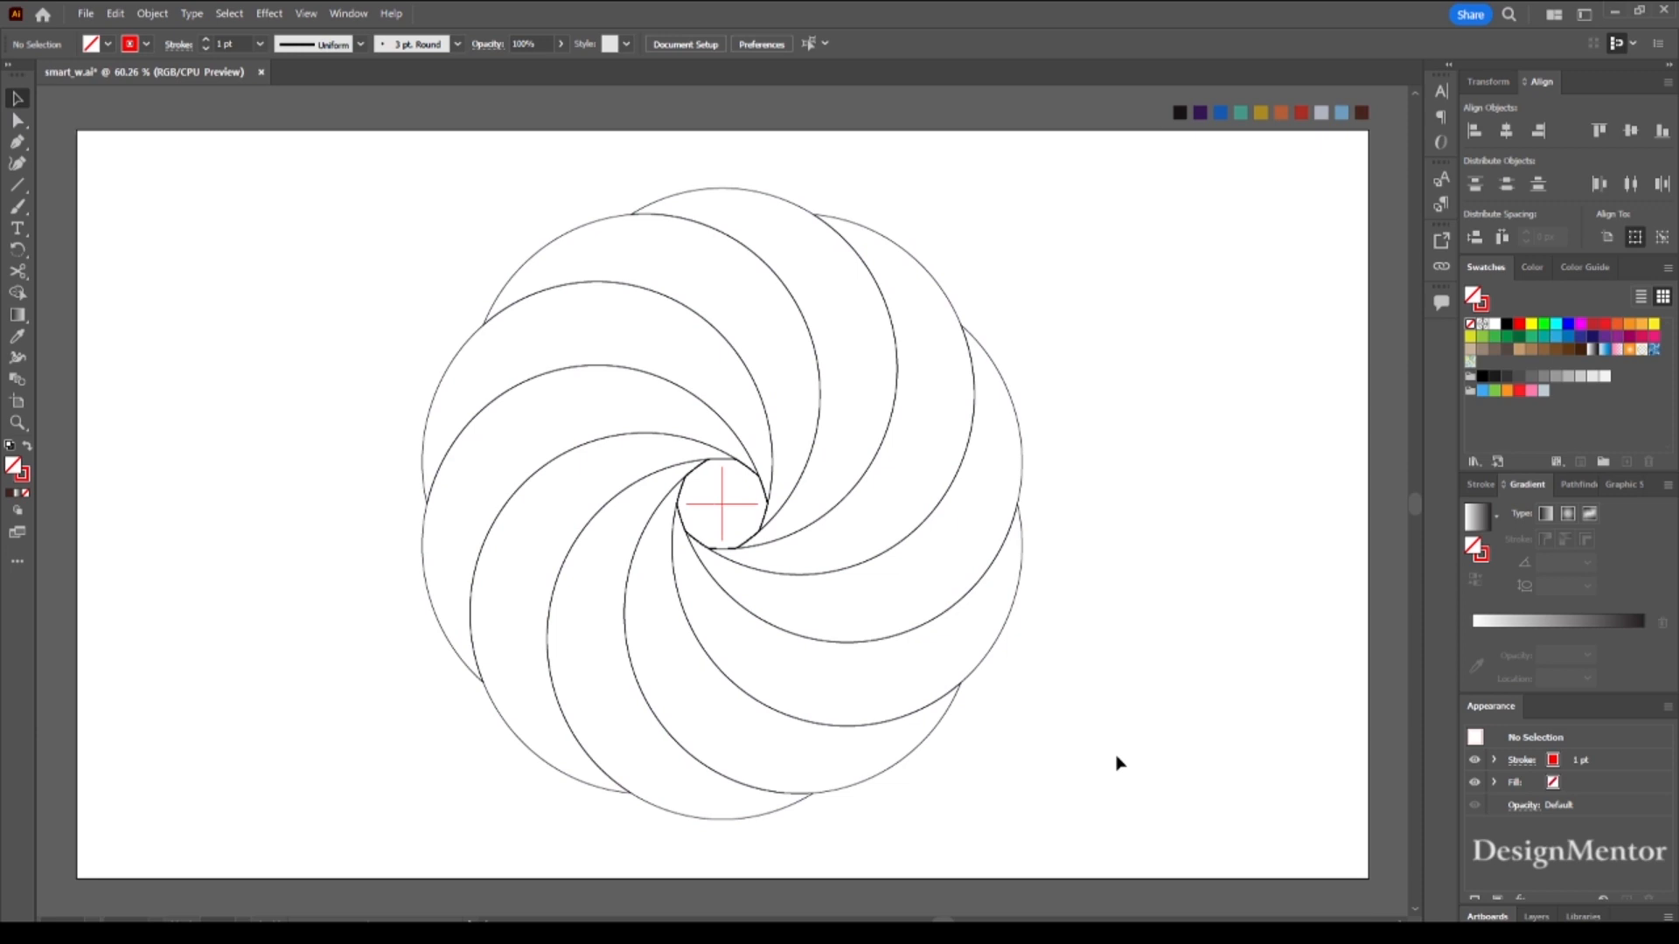
- Fill the lowest right-hand petal with sampled black and the adjacent petal above it with sampled dark purple
{"action": "left_click", "coordinate": [837, 794]}
{"action": "key", "text": "i"}
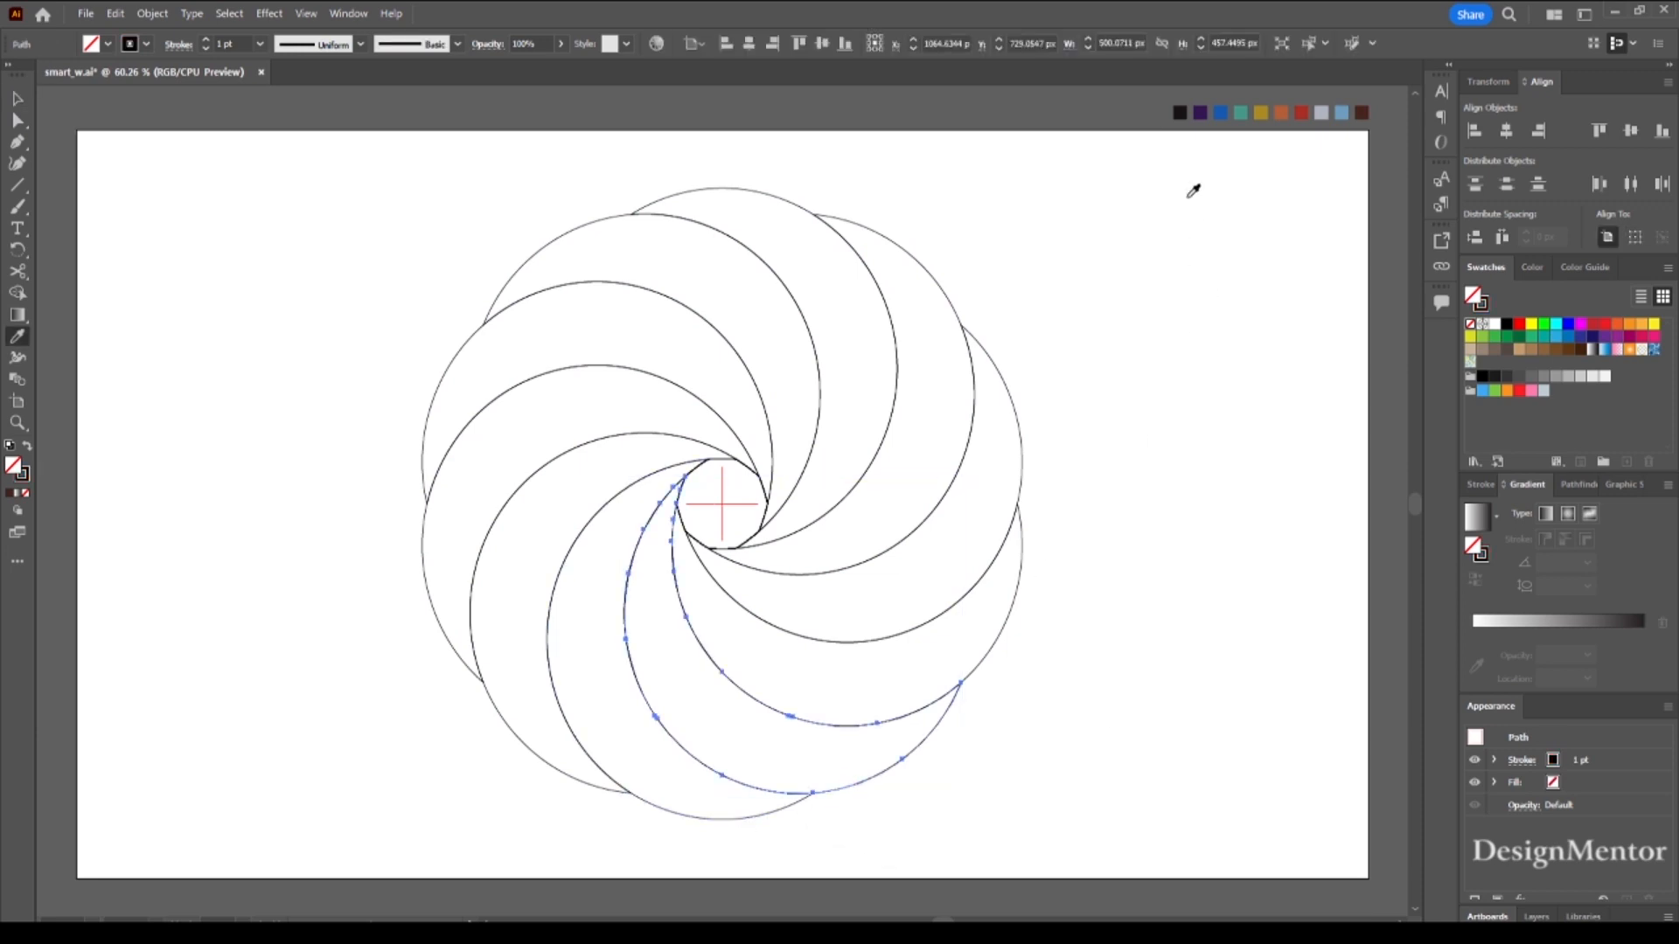
{"action": "left_click", "coordinate": [1179, 112]}
{"action": "key", "text": "v"}
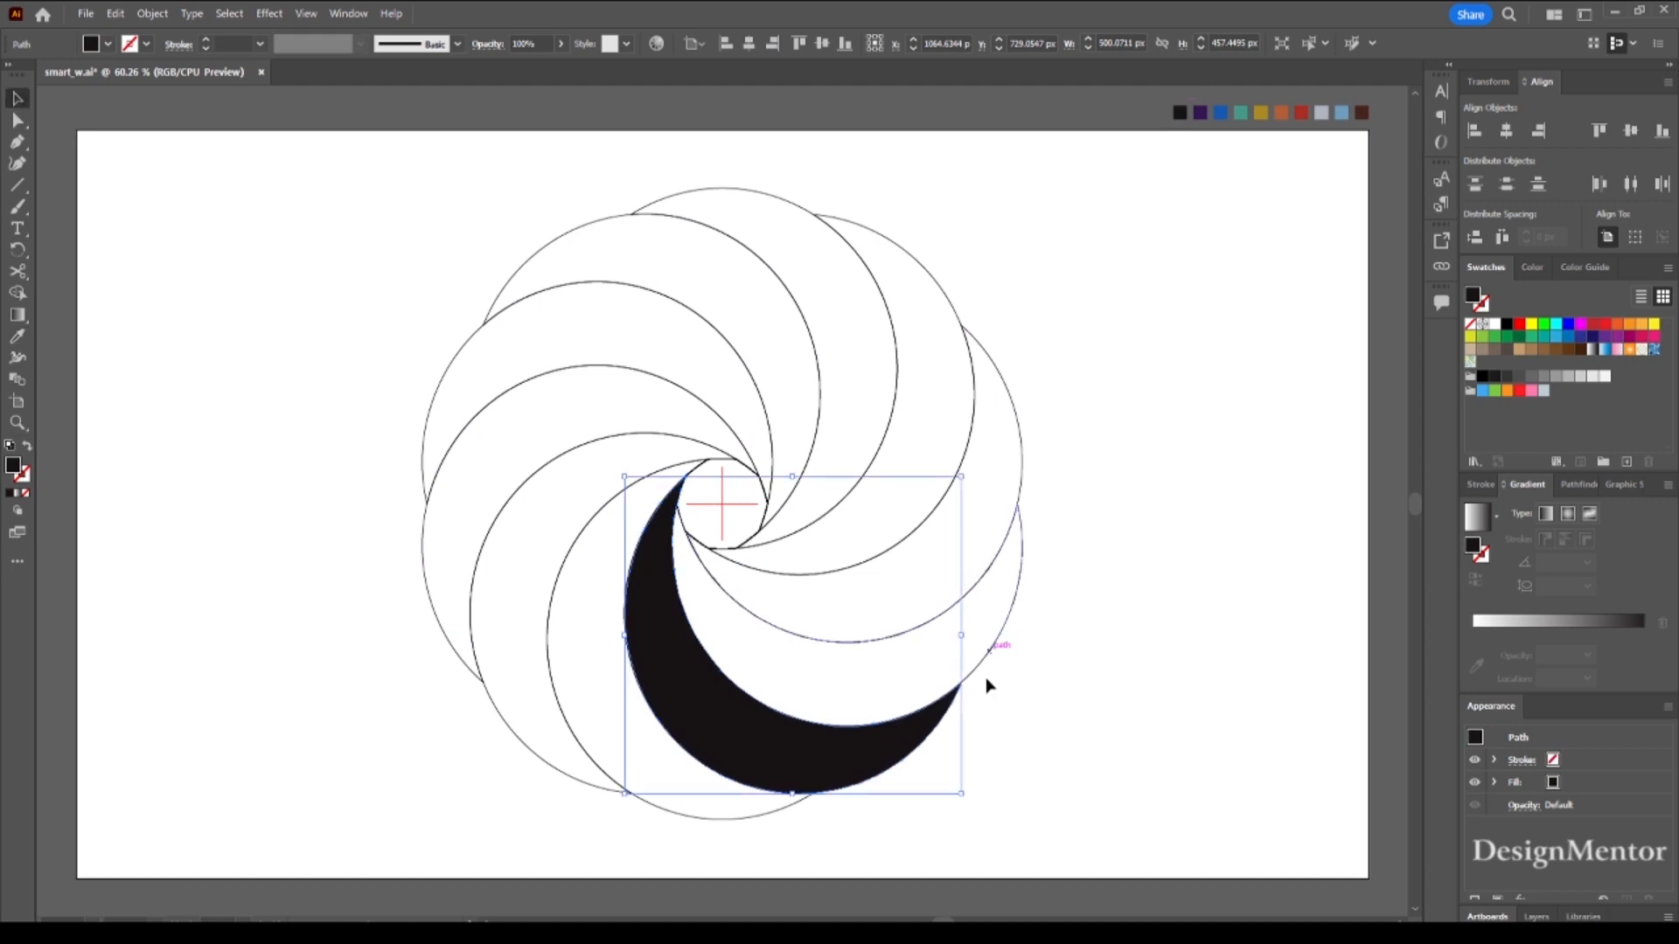
{"action": "left_click", "coordinate": [983, 664]}
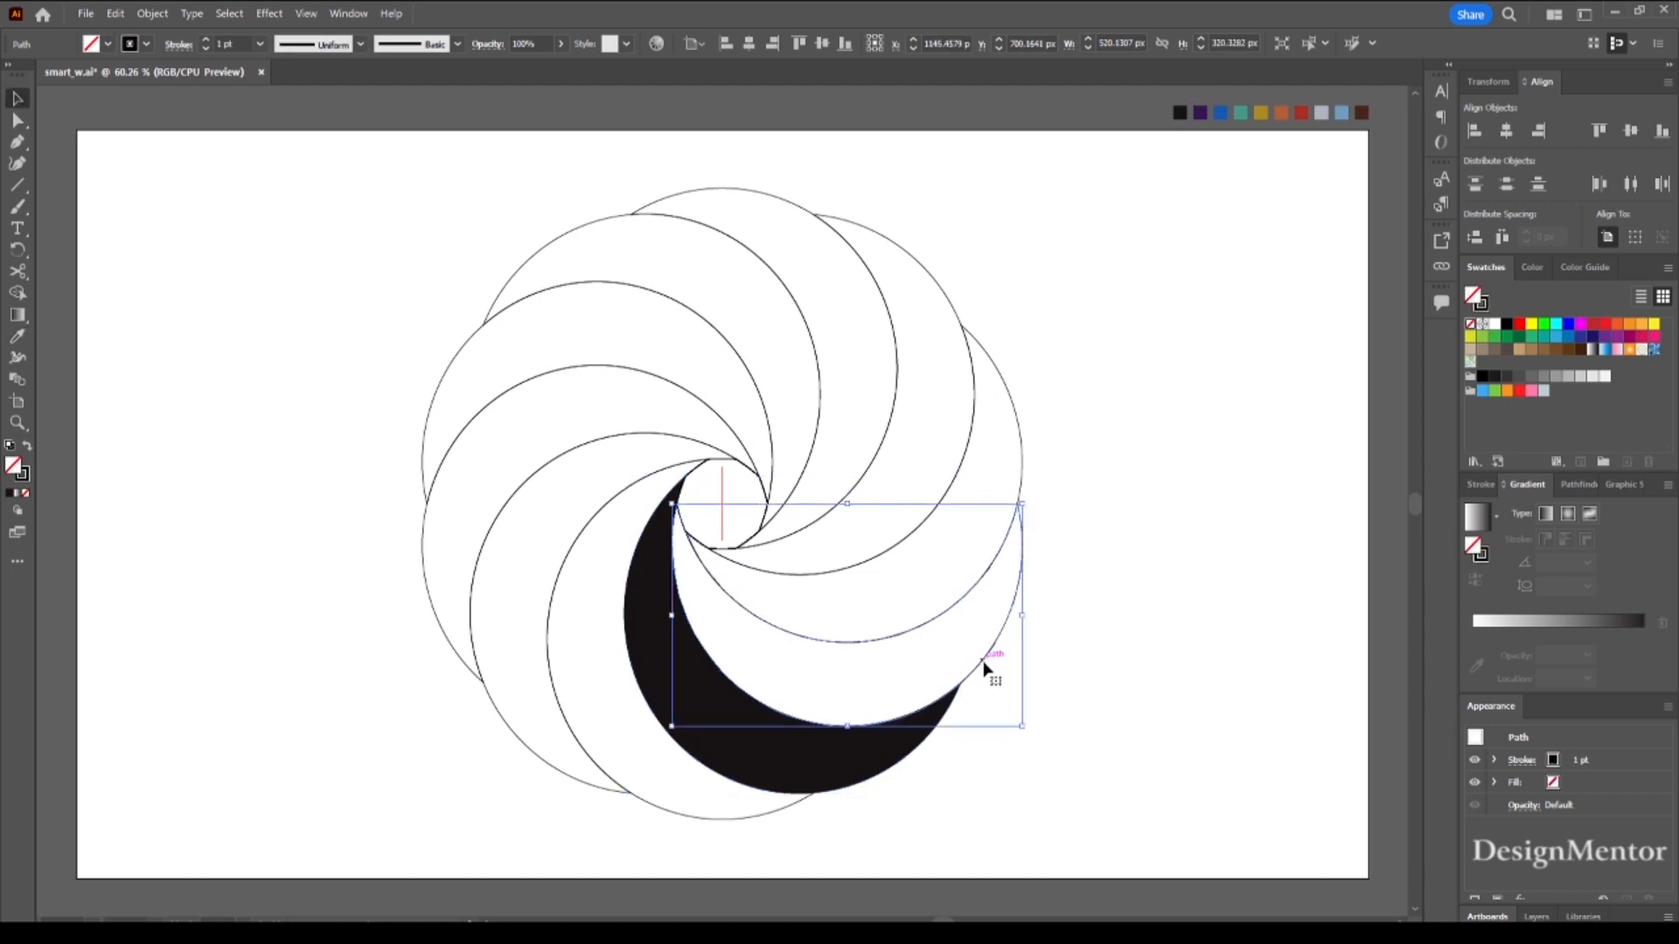
{"action": "key", "text": "i"}
{"action": "left_click", "coordinate": [1200, 111]}
{"action": "key", "text": "v"}
- Fill the right petal with sampled blue and the upper-right petal with sampled teal from the palette squares
{"action": "left_click", "coordinate": [1023, 448]}
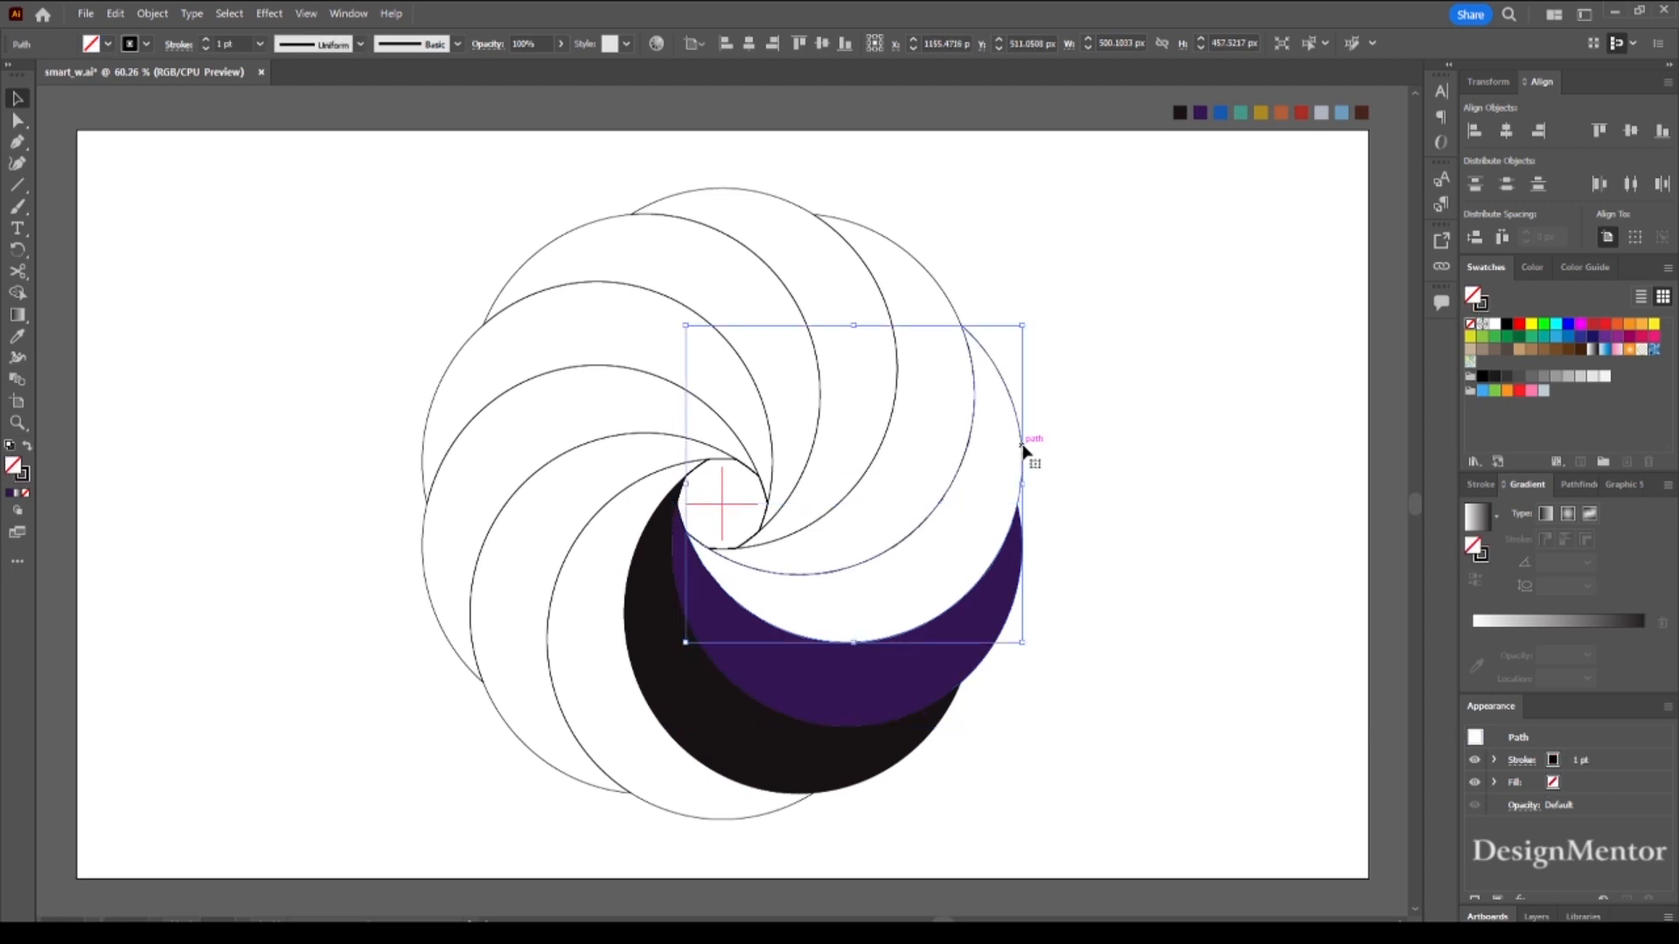
{"action": "key", "text": "i"}
{"action": "left_click", "coordinate": [1221, 114]}
{"action": "key", "text": "v"}
{"action": "left_click", "coordinate": [944, 296]}
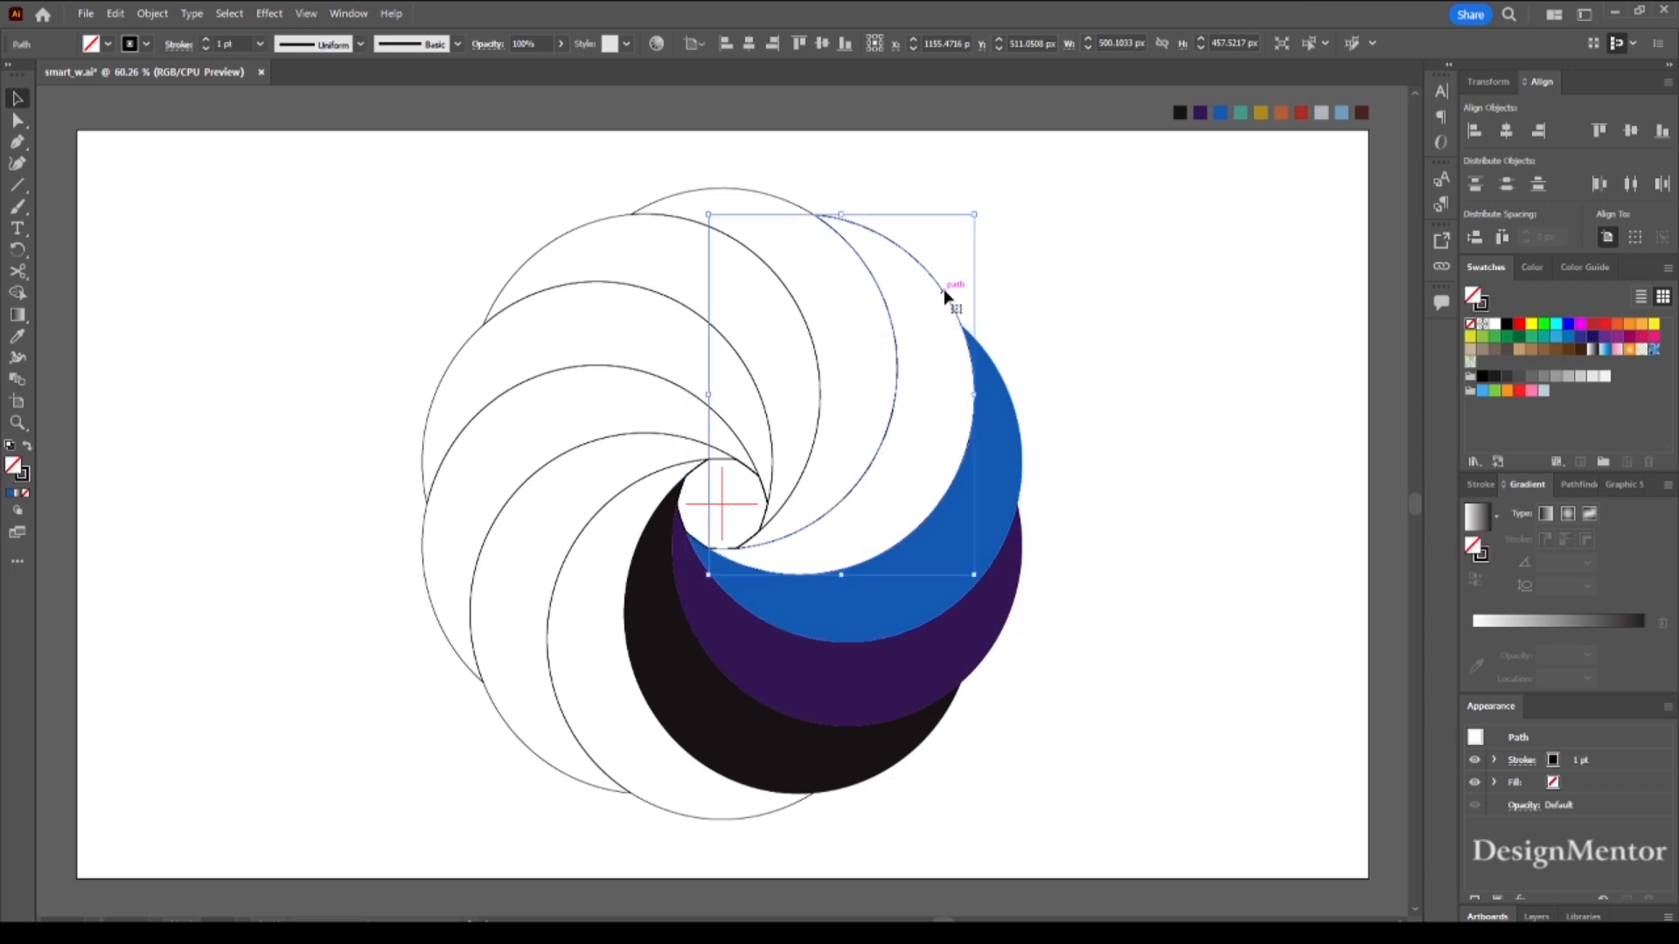
{"action": "key", "text": "i"}
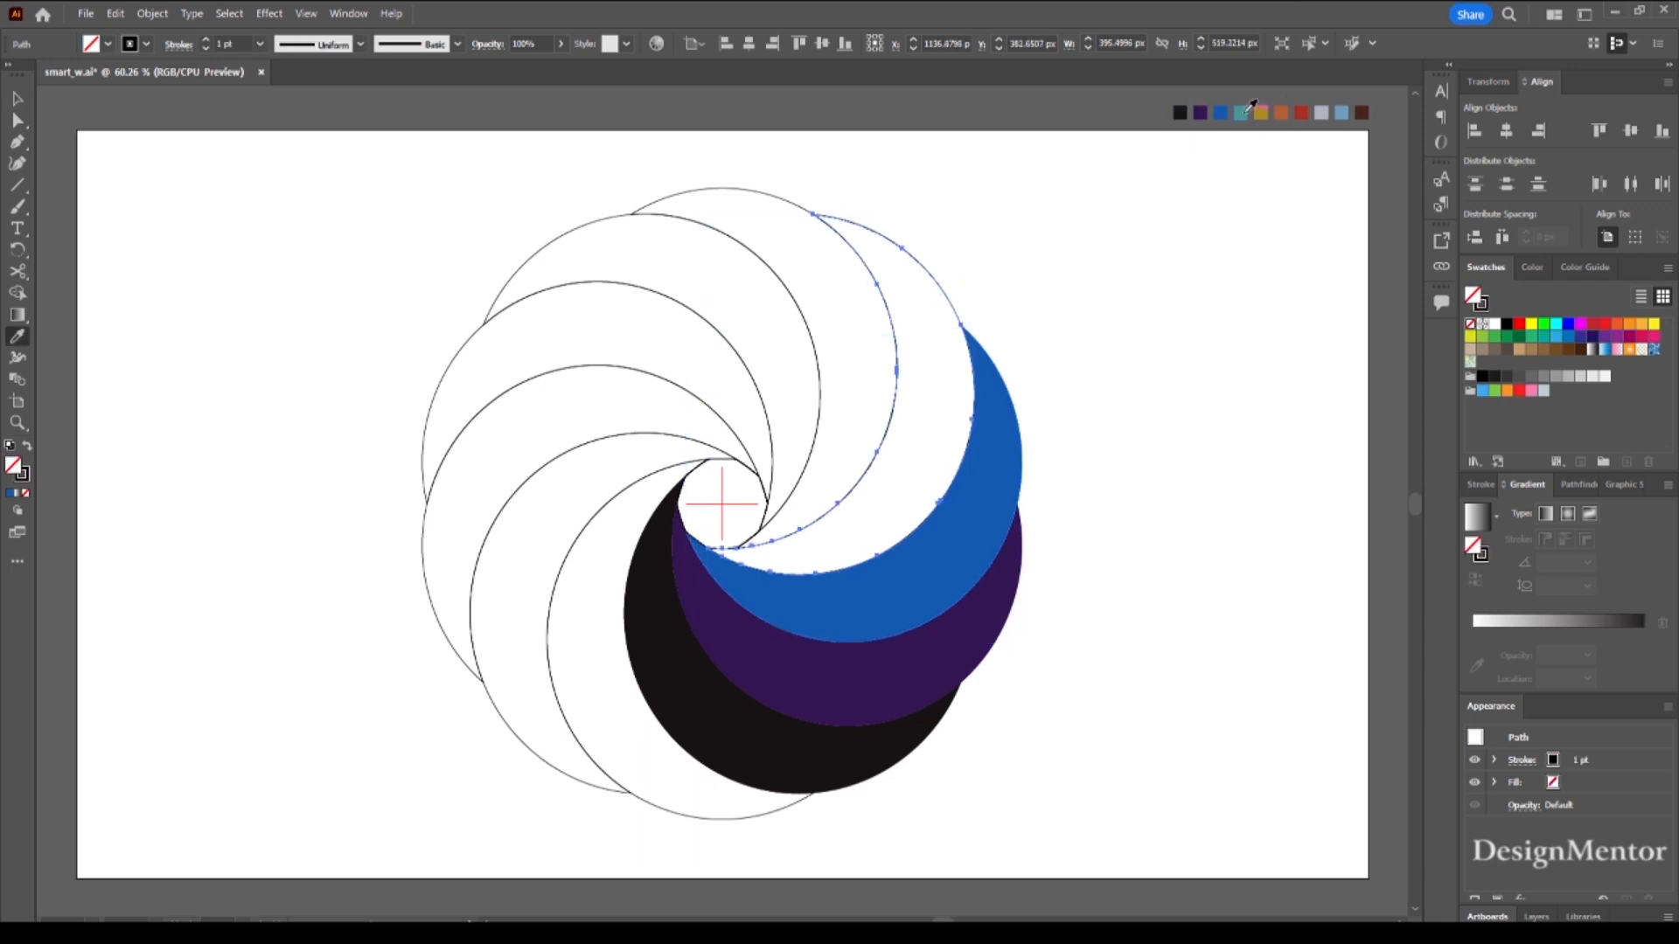
{"action": "left_click", "coordinate": [1246, 110]}
{"action": "key", "text": "v"}
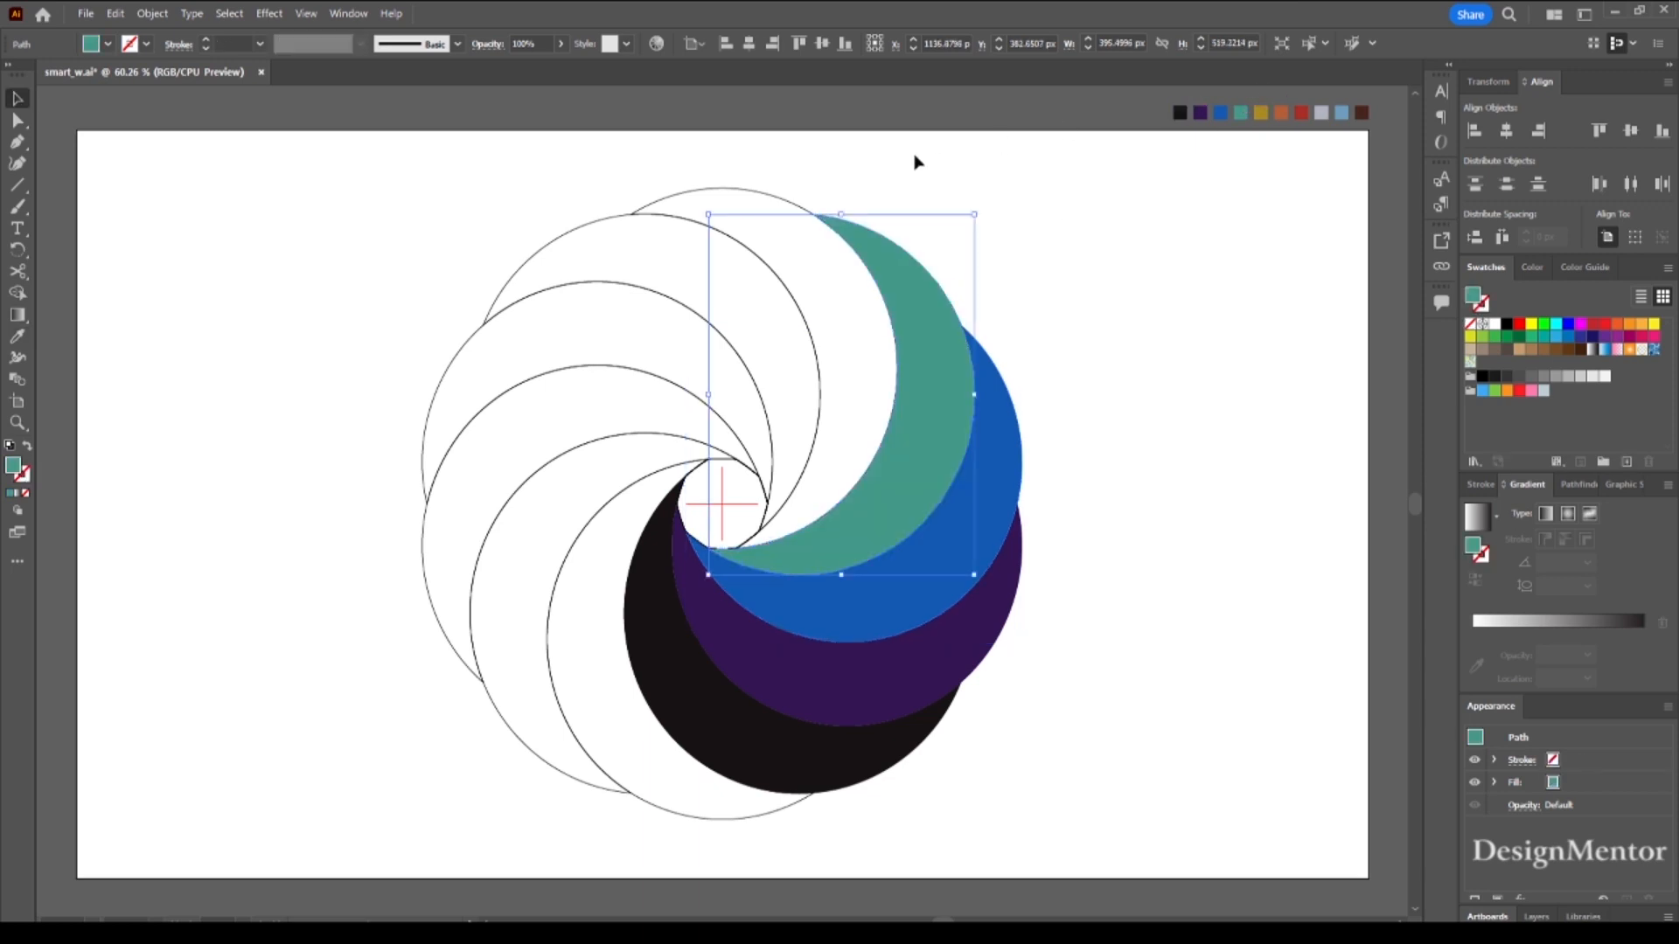
- Fill the top petal with sampled gold and the upper-left petal beside it with sampled orange
{"action": "left_click", "coordinate": [782, 206]}
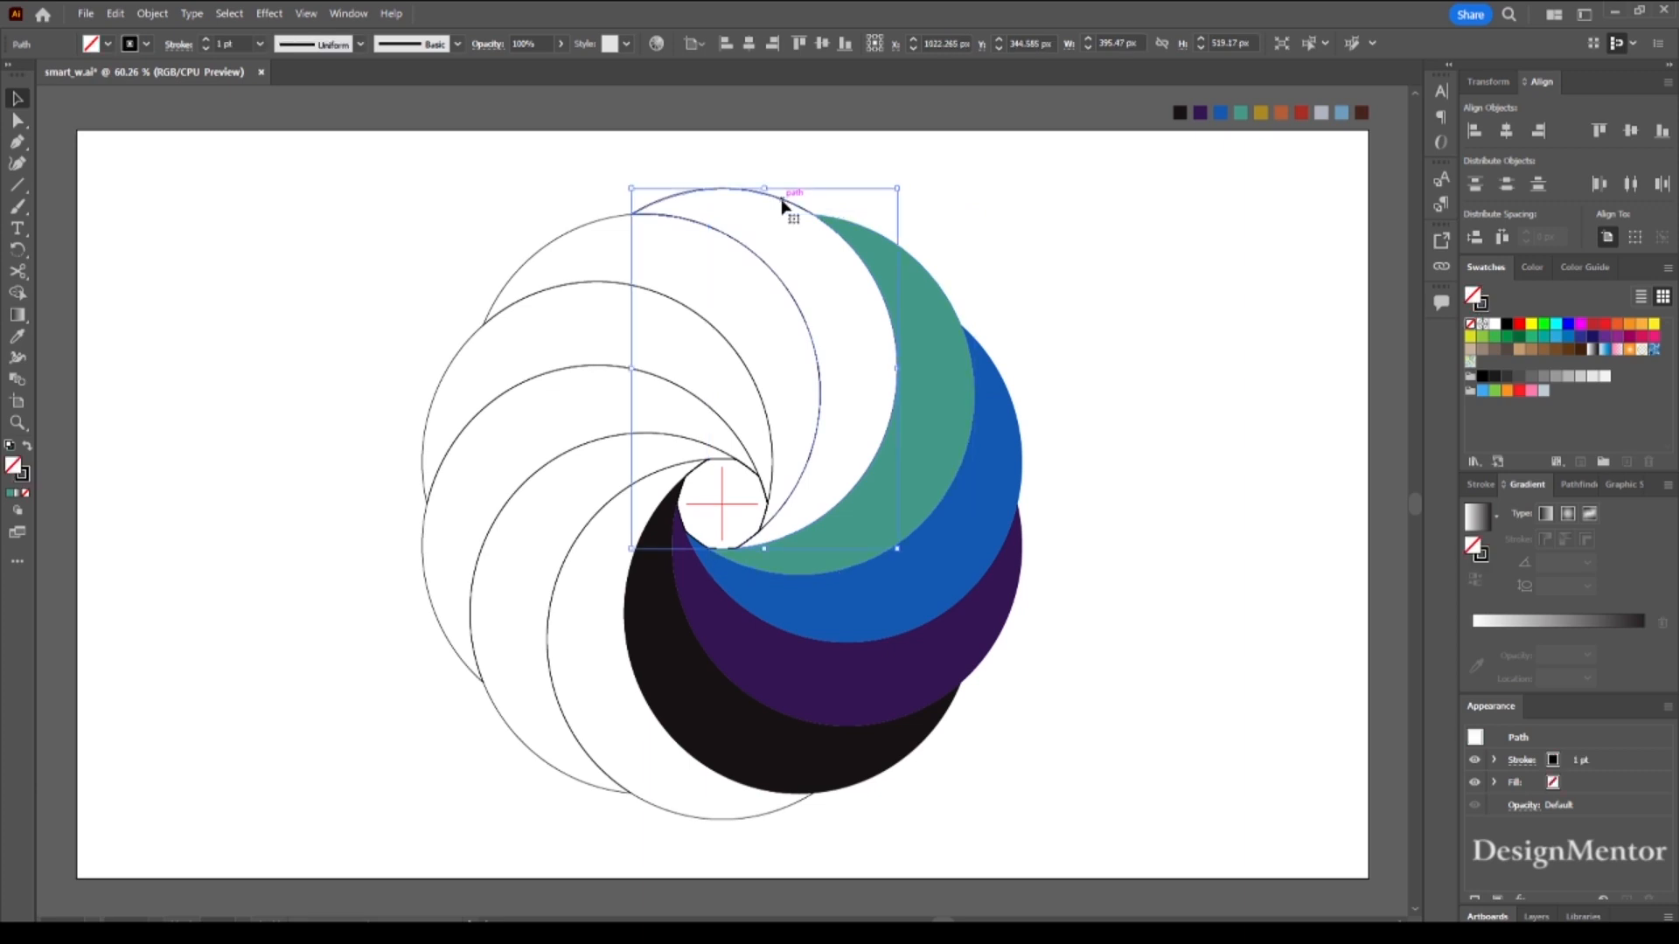
{"action": "key", "text": "i"}
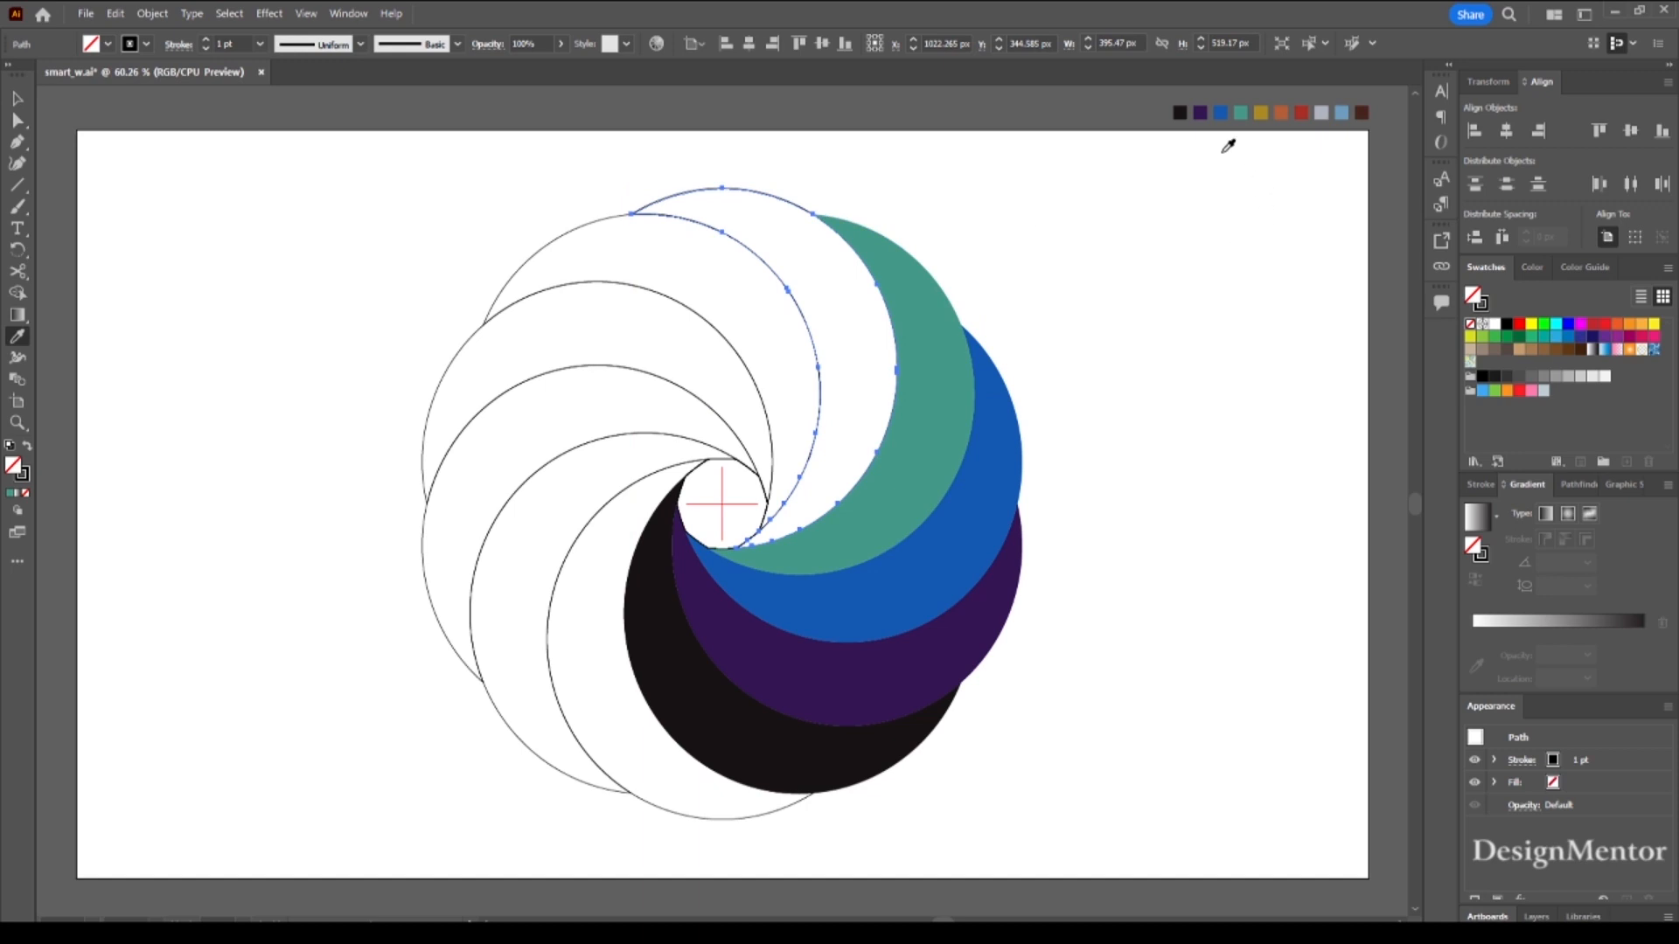
{"action": "left_click", "coordinate": [1260, 111]}
{"action": "key", "text": "v"}
{"action": "left_click", "coordinate": [570, 234]}
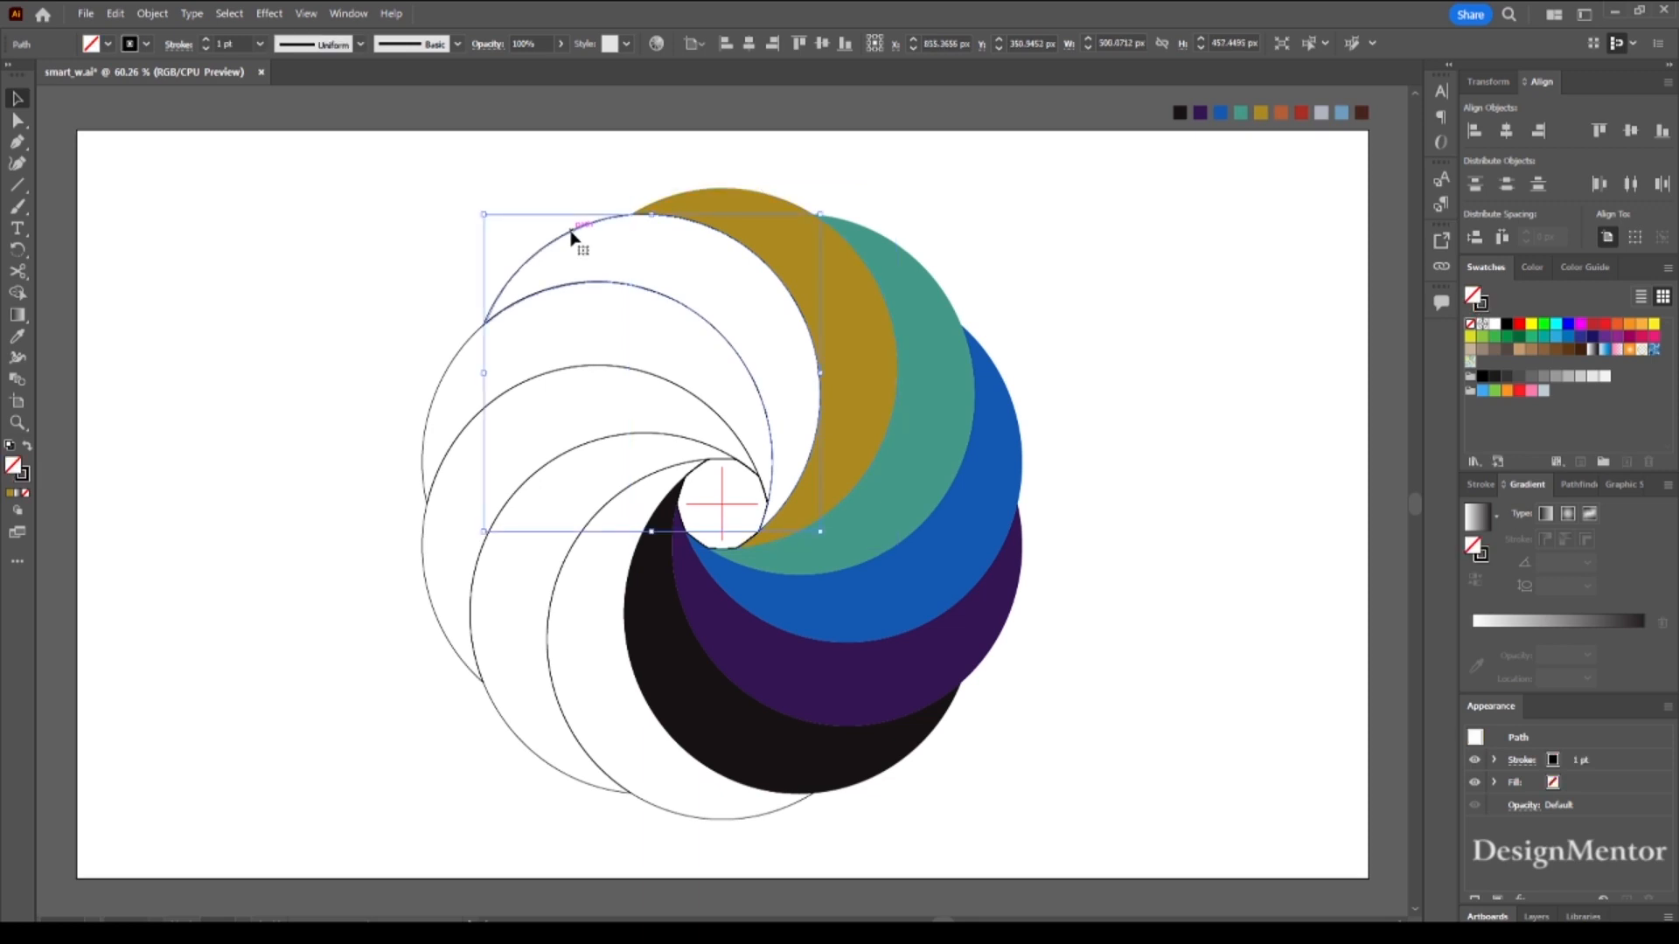
{"action": "key", "text": "i"}
{"action": "left_click", "coordinate": [1282, 111]}
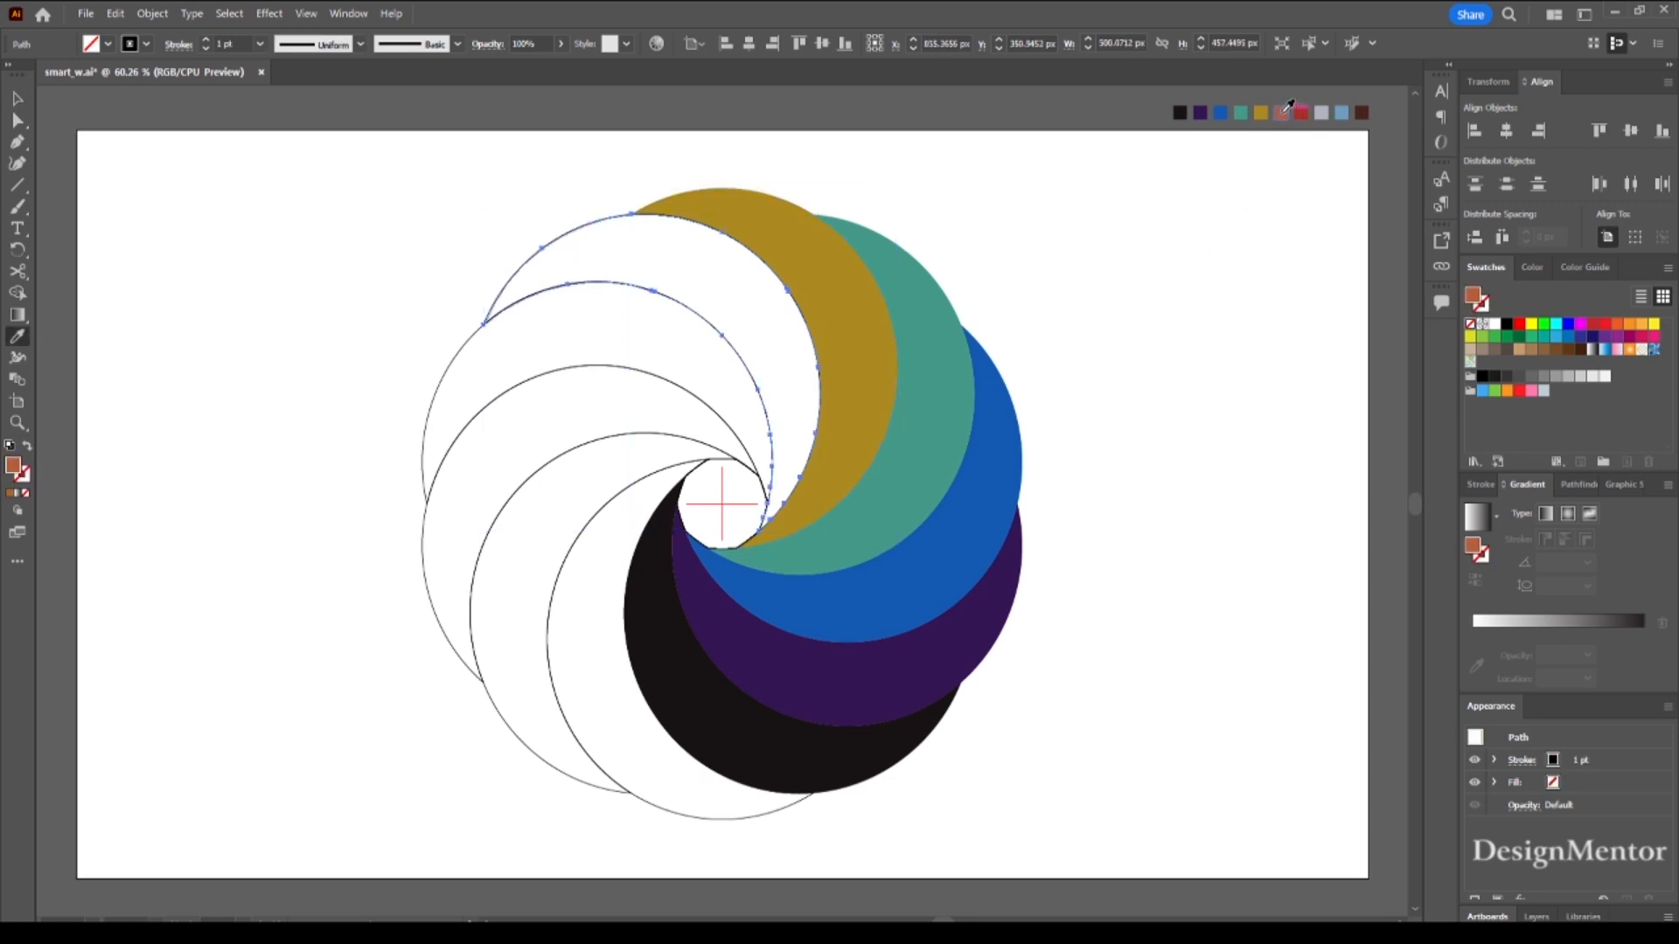
{"action": "key", "text": "v"}
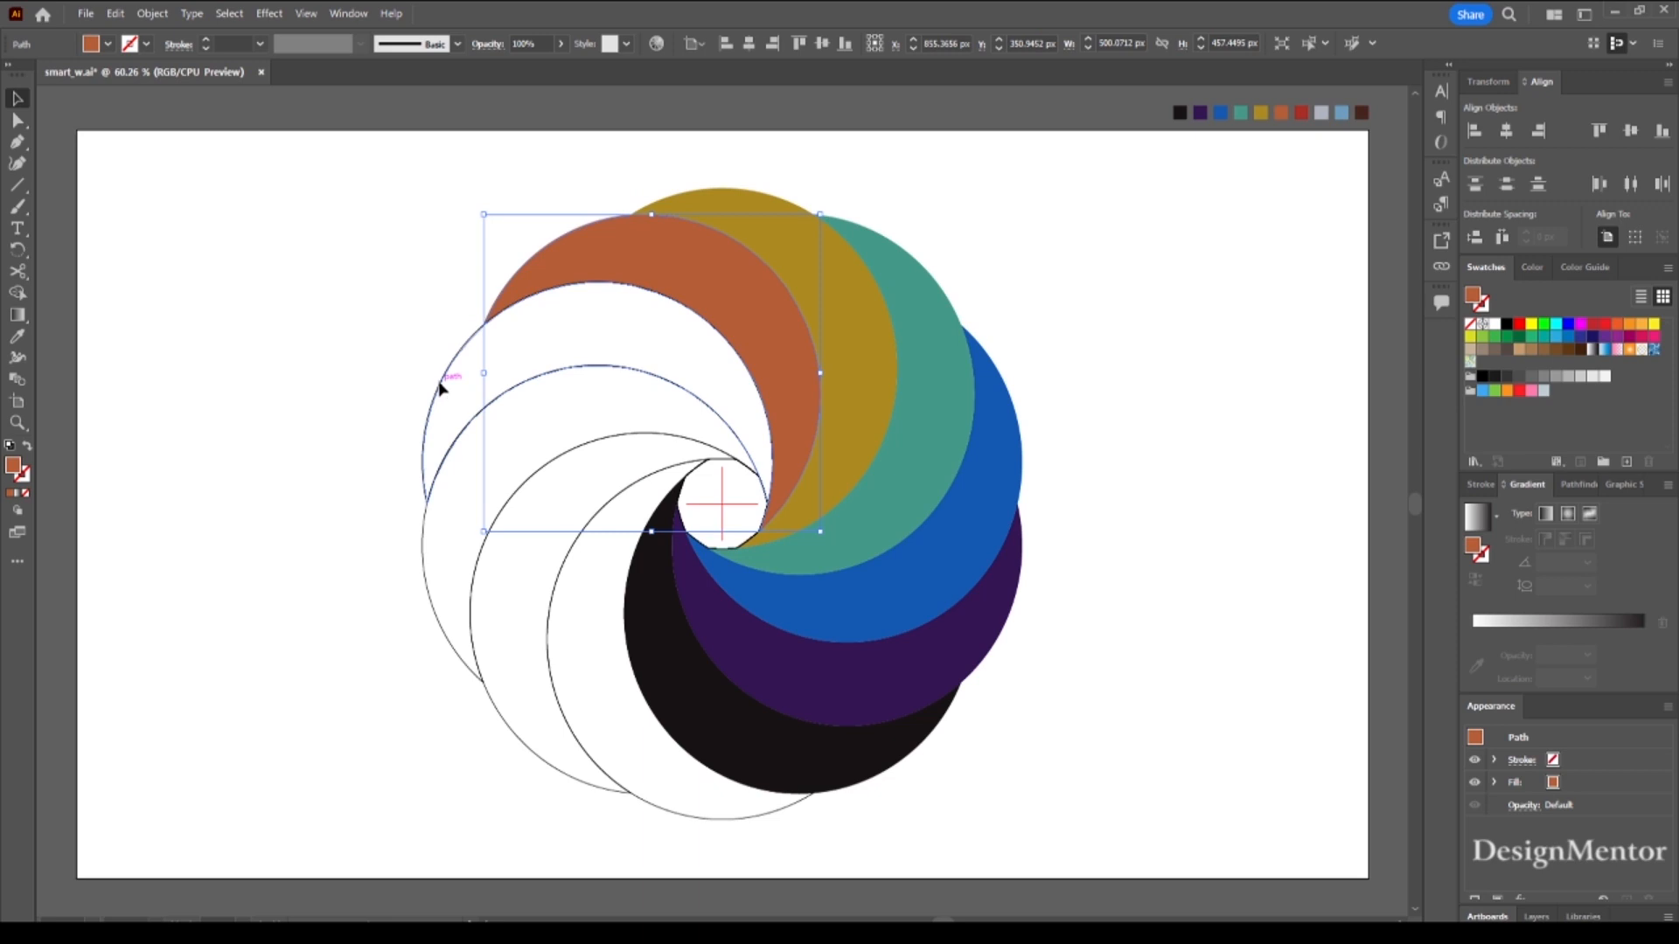
- Fill the left petal below the orange one with sampled red and the following petal with sampled light gray
{"action": "left_click", "coordinate": [440, 388]}
{"action": "key", "text": "i"}
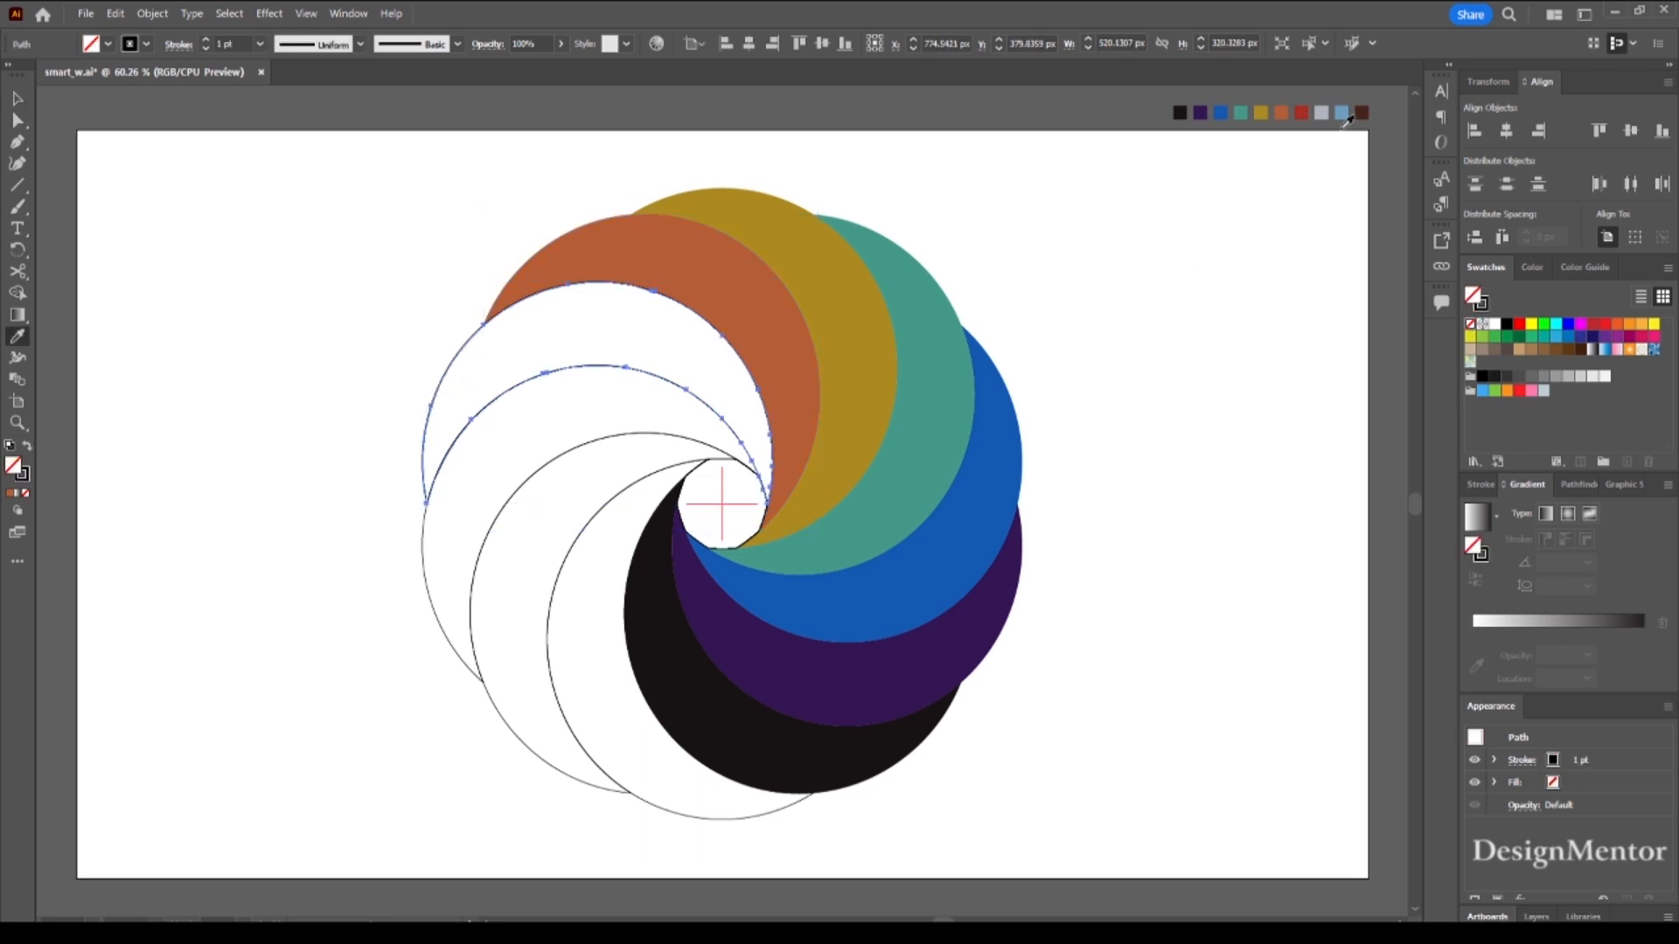
{"action": "left_click", "coordinate": [1300, 113]}
{"action": "key", "text": "v"}
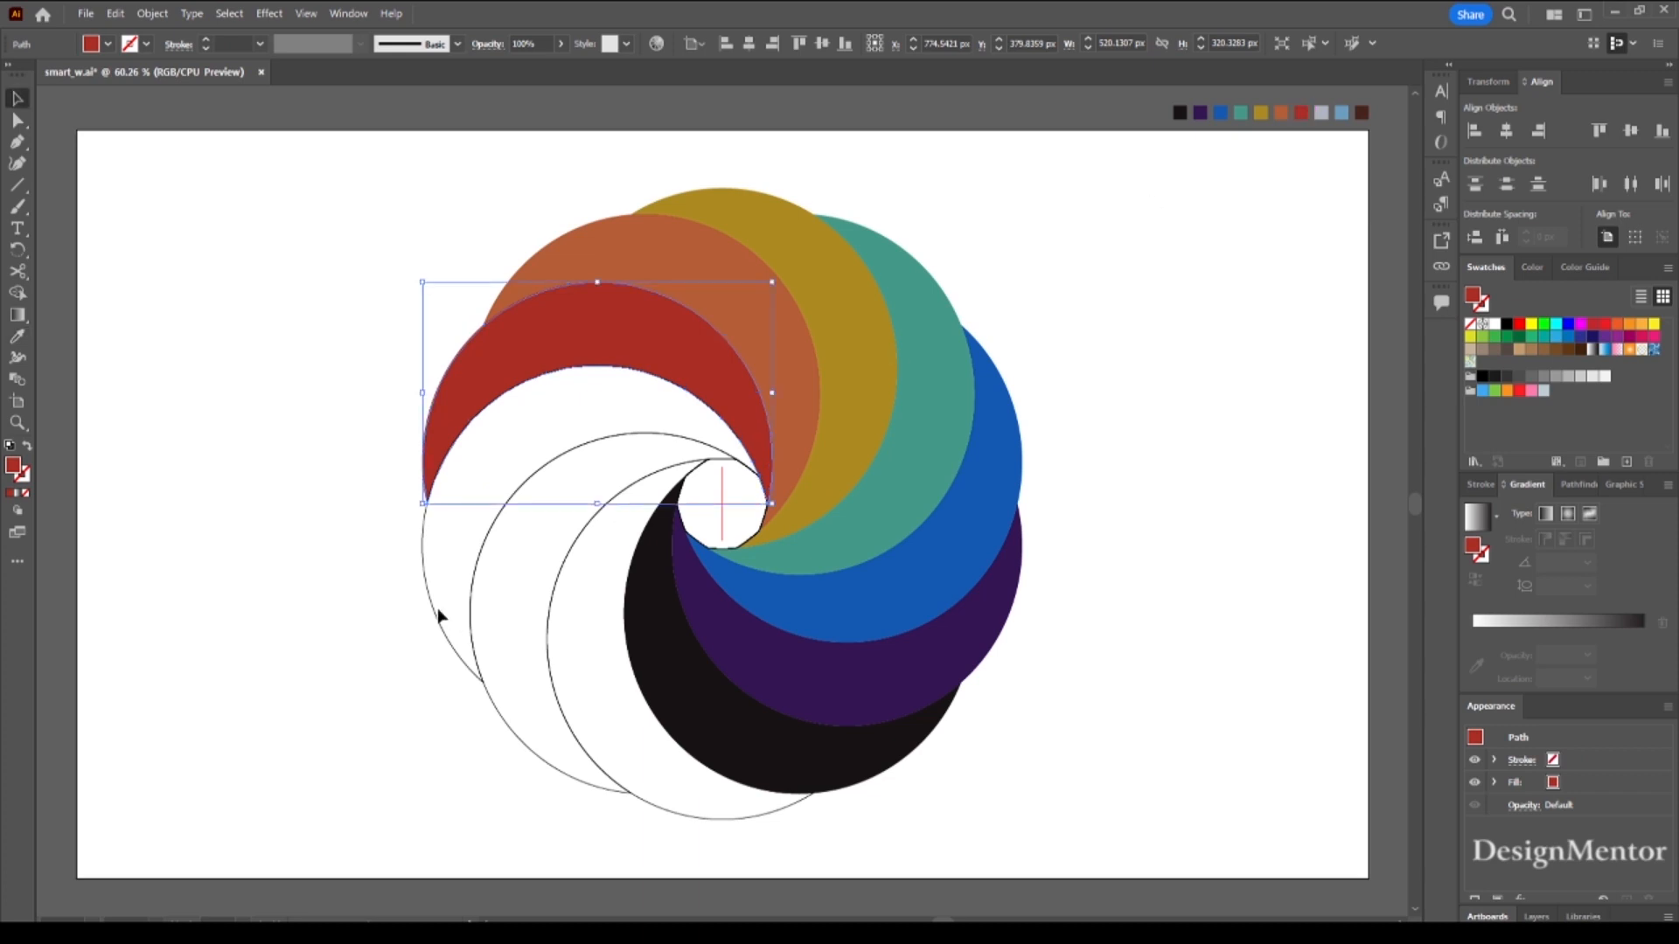
{"action": "left_click", "coordinate": [431, 612]}
{"action": "key", "text": "i"}
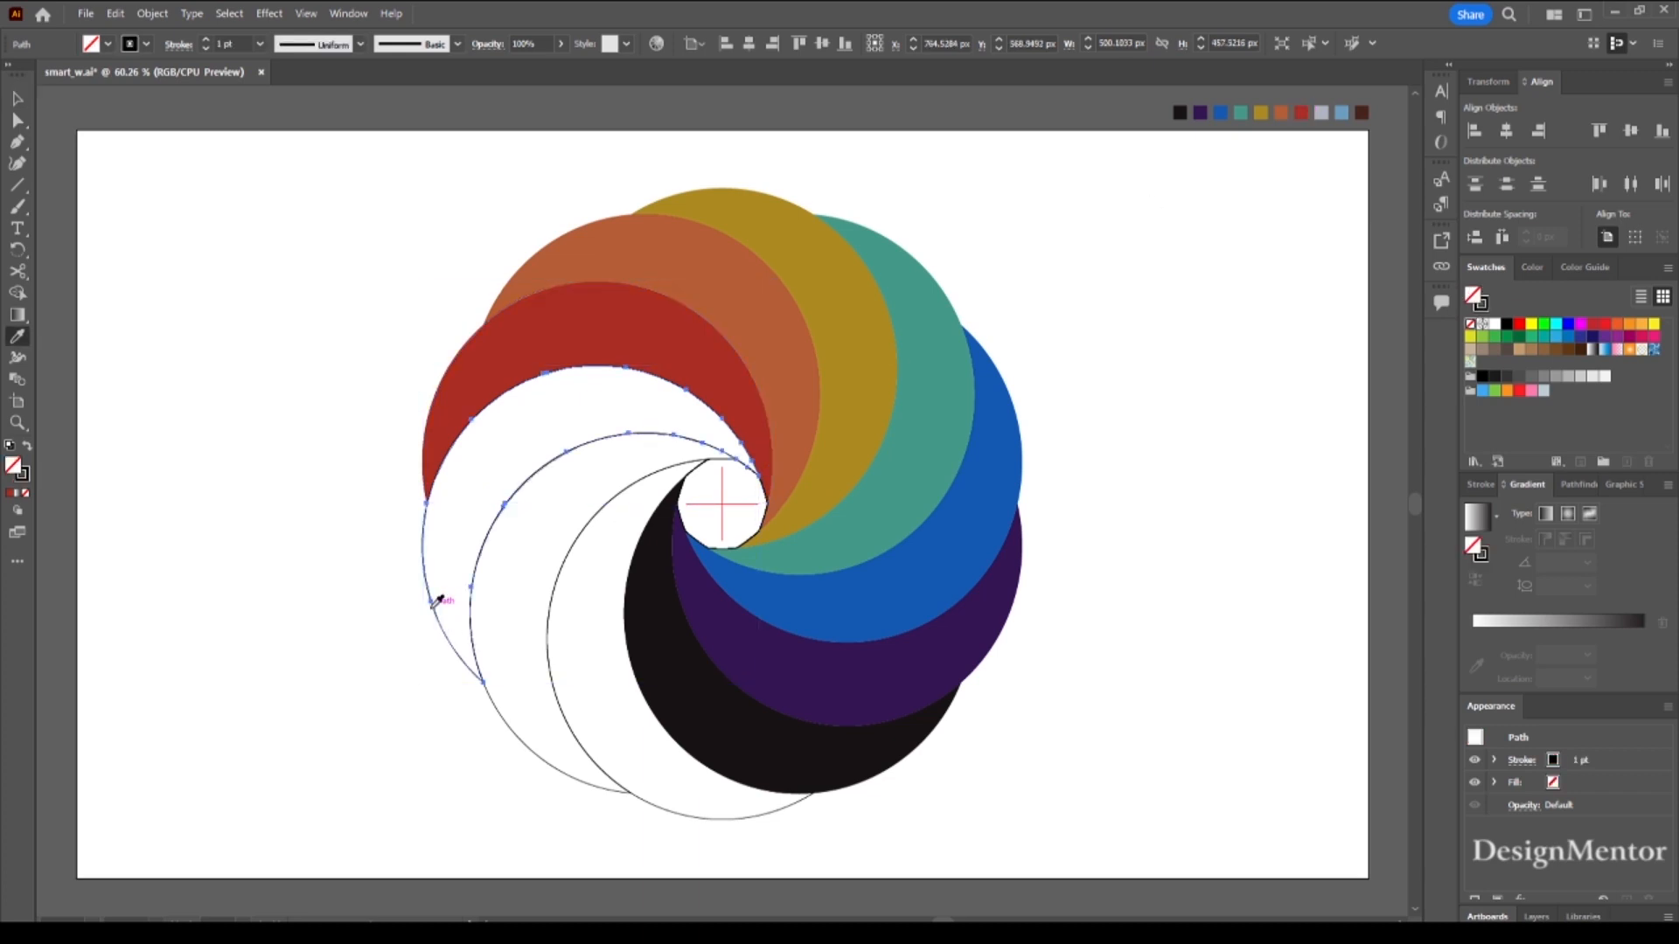
{"action": "left_click", "coordinate": [1320, 112]}
{"action": "key", "text": "v"}
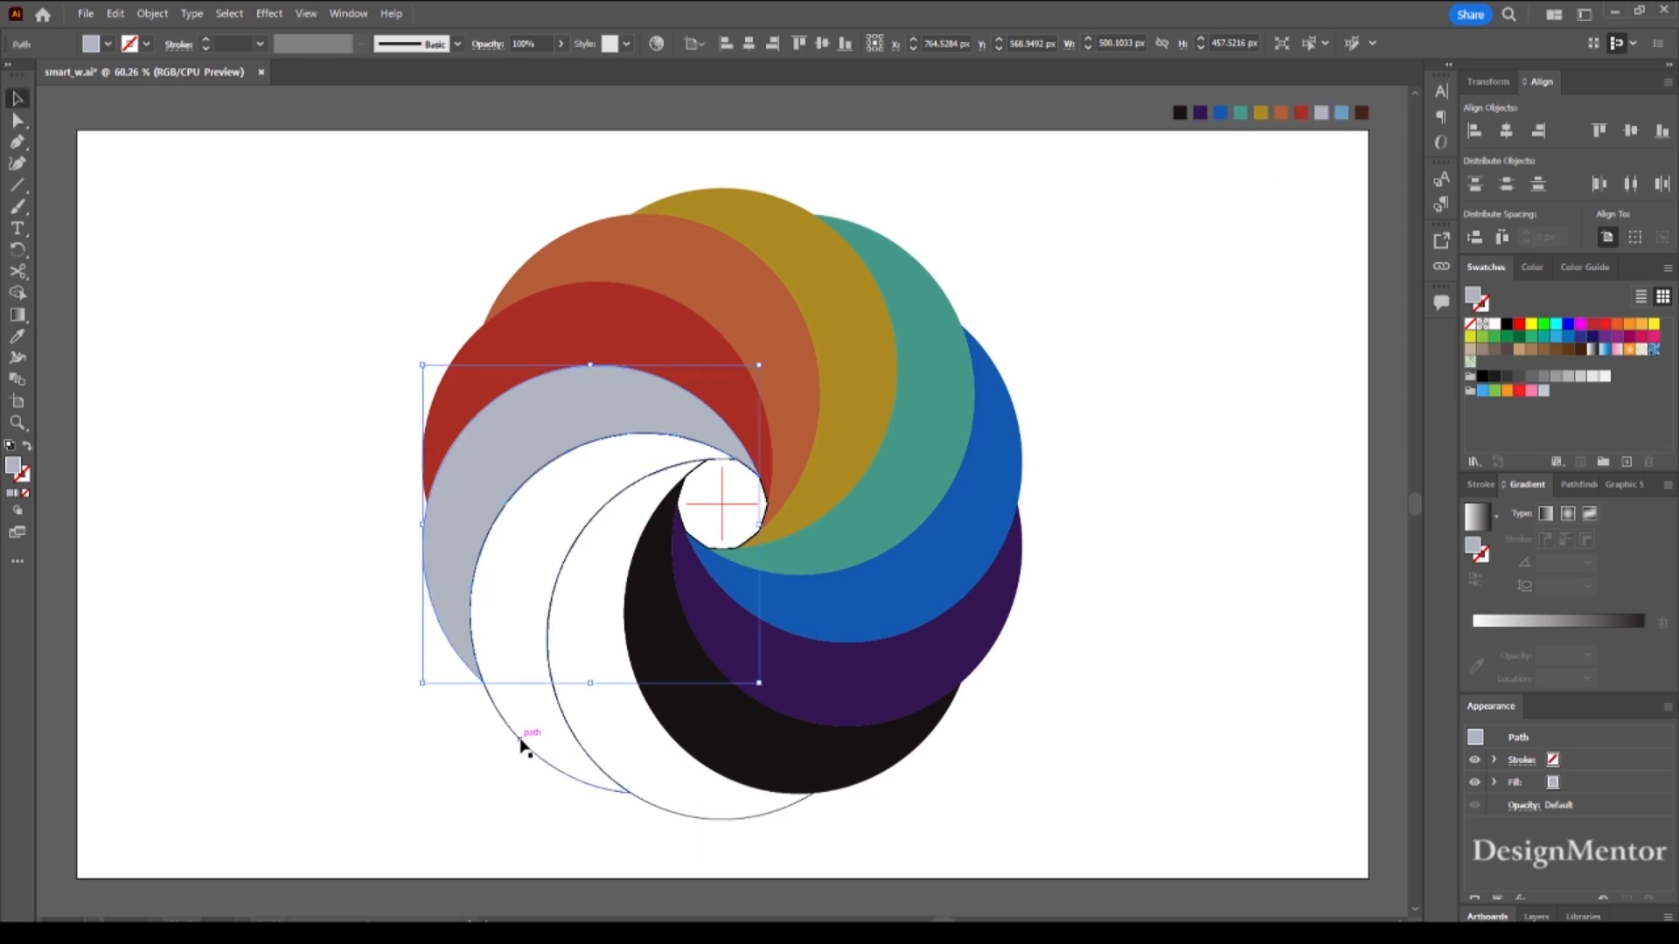
- Fill the lower-left petal with sampled light blue and the last bottom petal with sampled dark brown
{"action": "left_click", "coordinate": [520, 745]}
{"action": "key", "text": "i"}
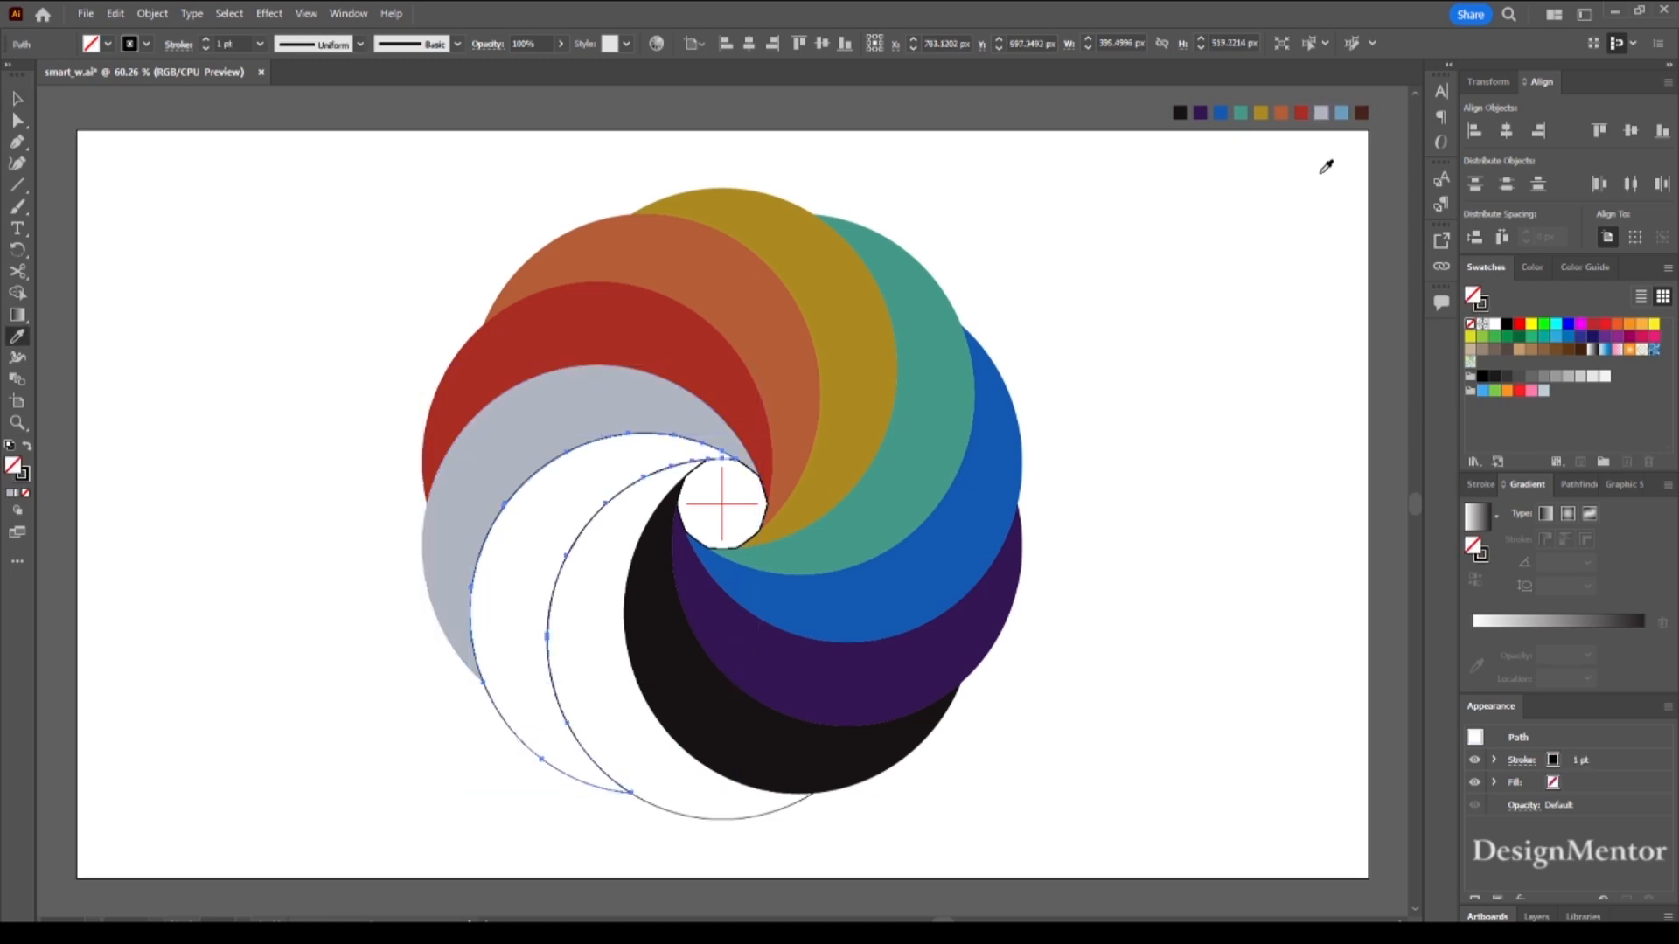
{"action": "left_click", "coordinate": [1343, 114]}
{"action": "key", "text": "v"}
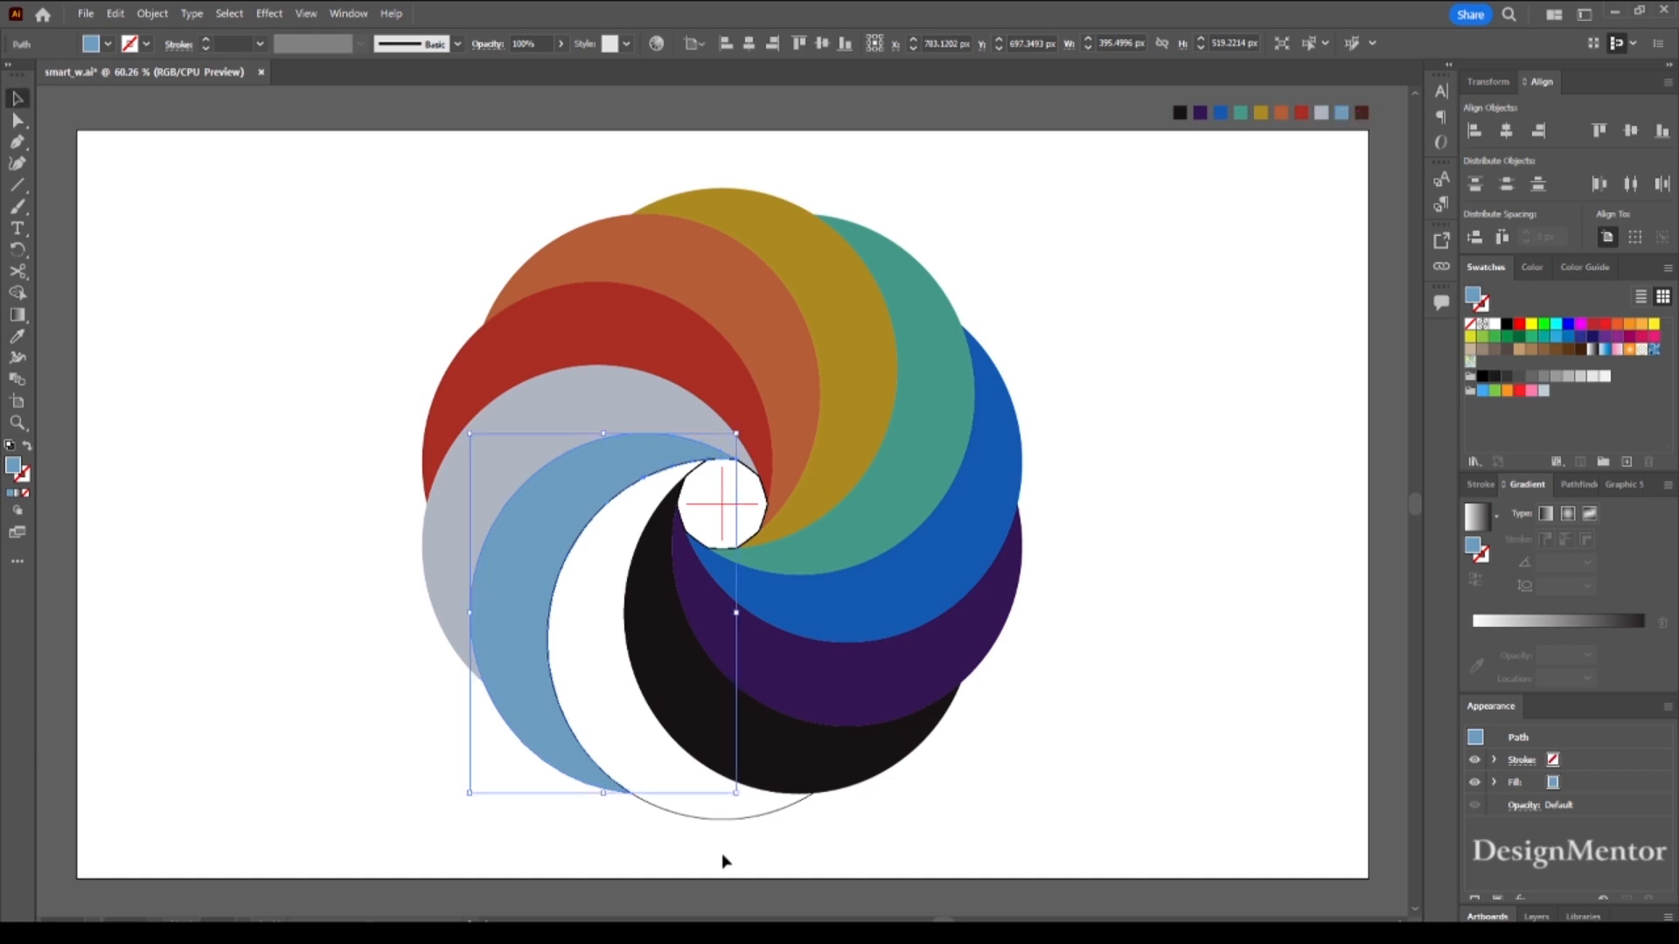
{"action": "left_click", "coordinate": [742, 819]}
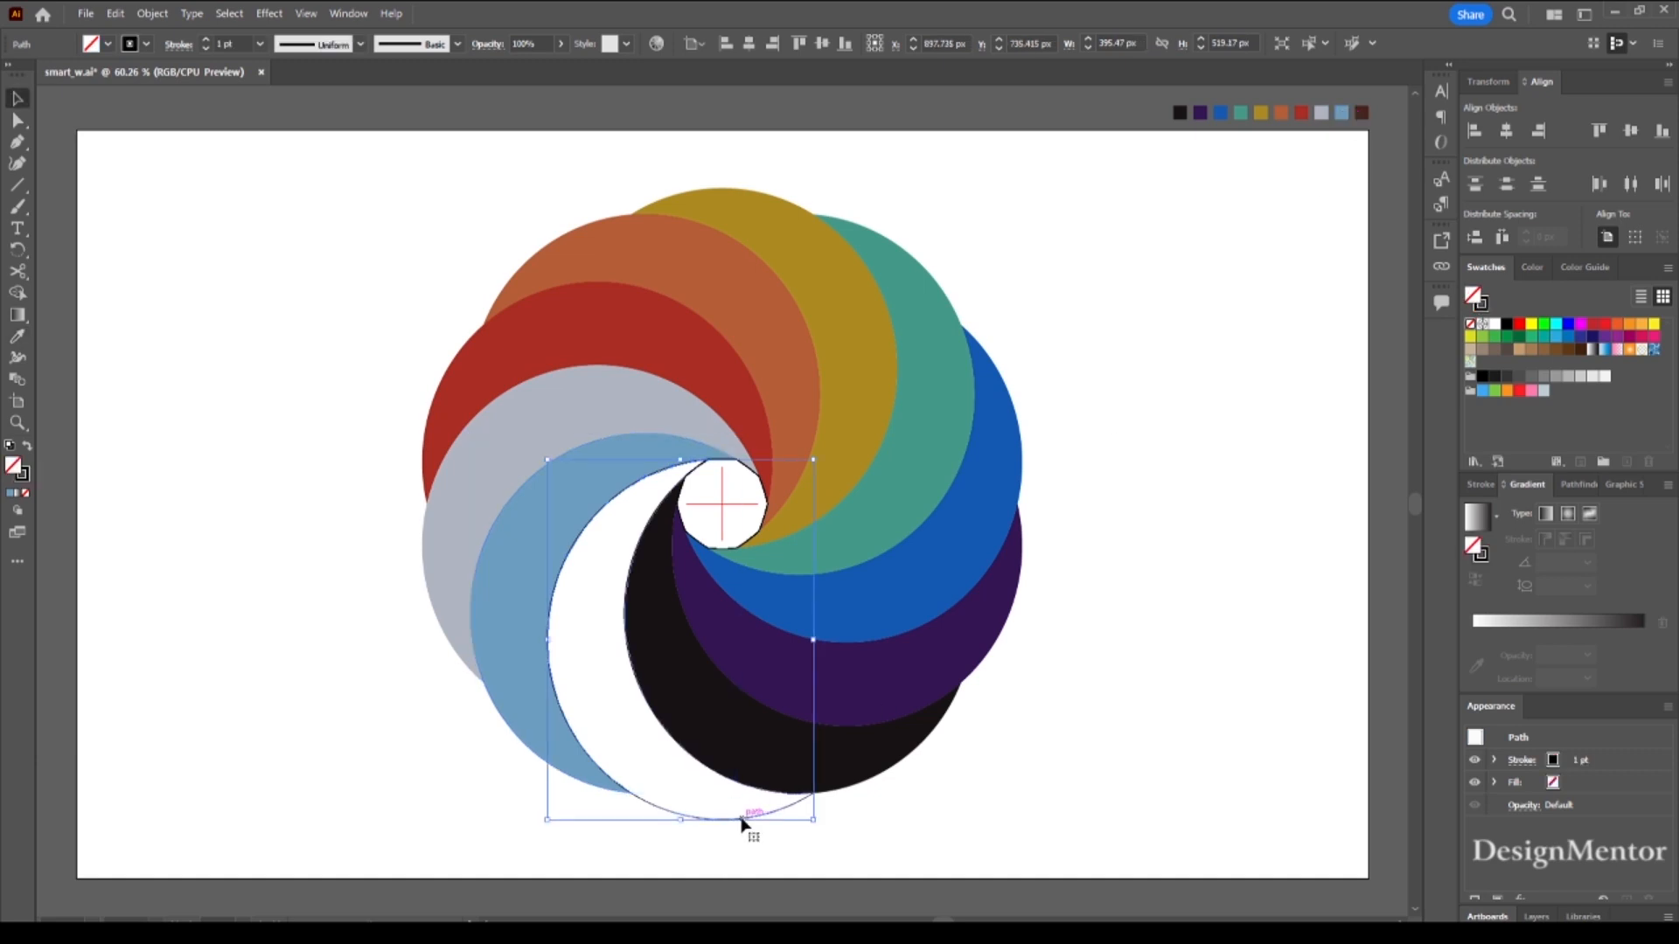
{"action": "key", "text": "i"}
{"action": "left_click", "coordinate": [1361, 112]}
{"action": "key", "text": "v"}
{"action": "left_click", "coordinate": [1176, 628]}
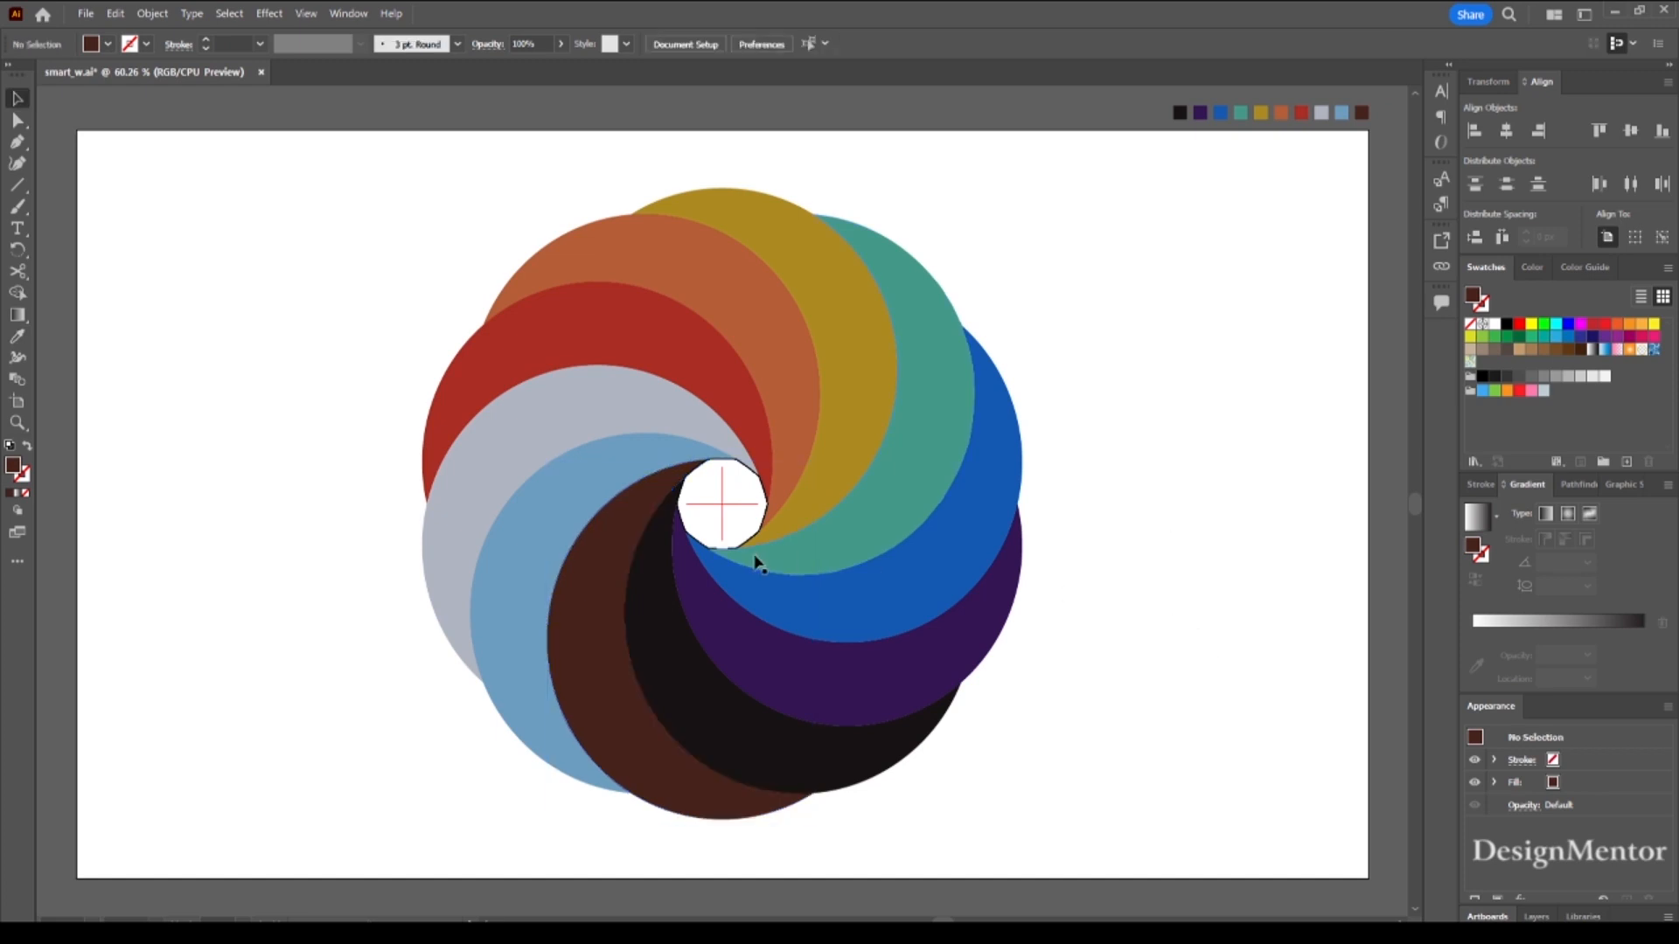
{"action": "left_click_drag", "start_coordinate": [382, 207], "coordinate": [1089, 803]}
{"action": "left_click", "coordinate": [232, 44]}
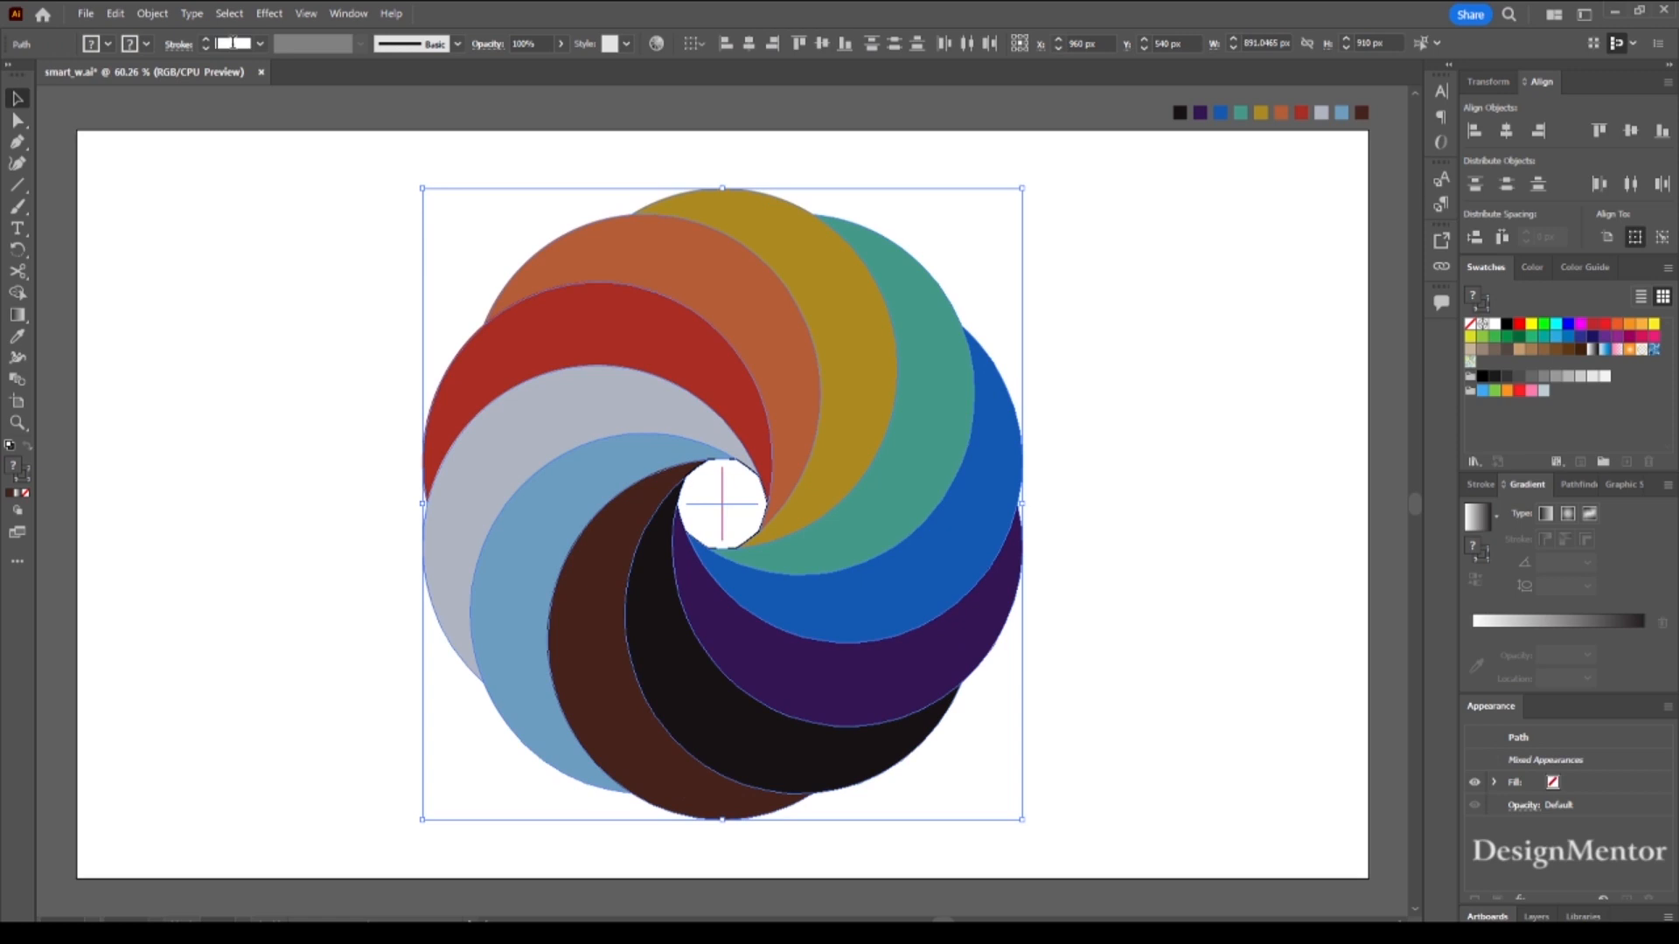
{"action": "left_click", "coordinate": [285, 259]}
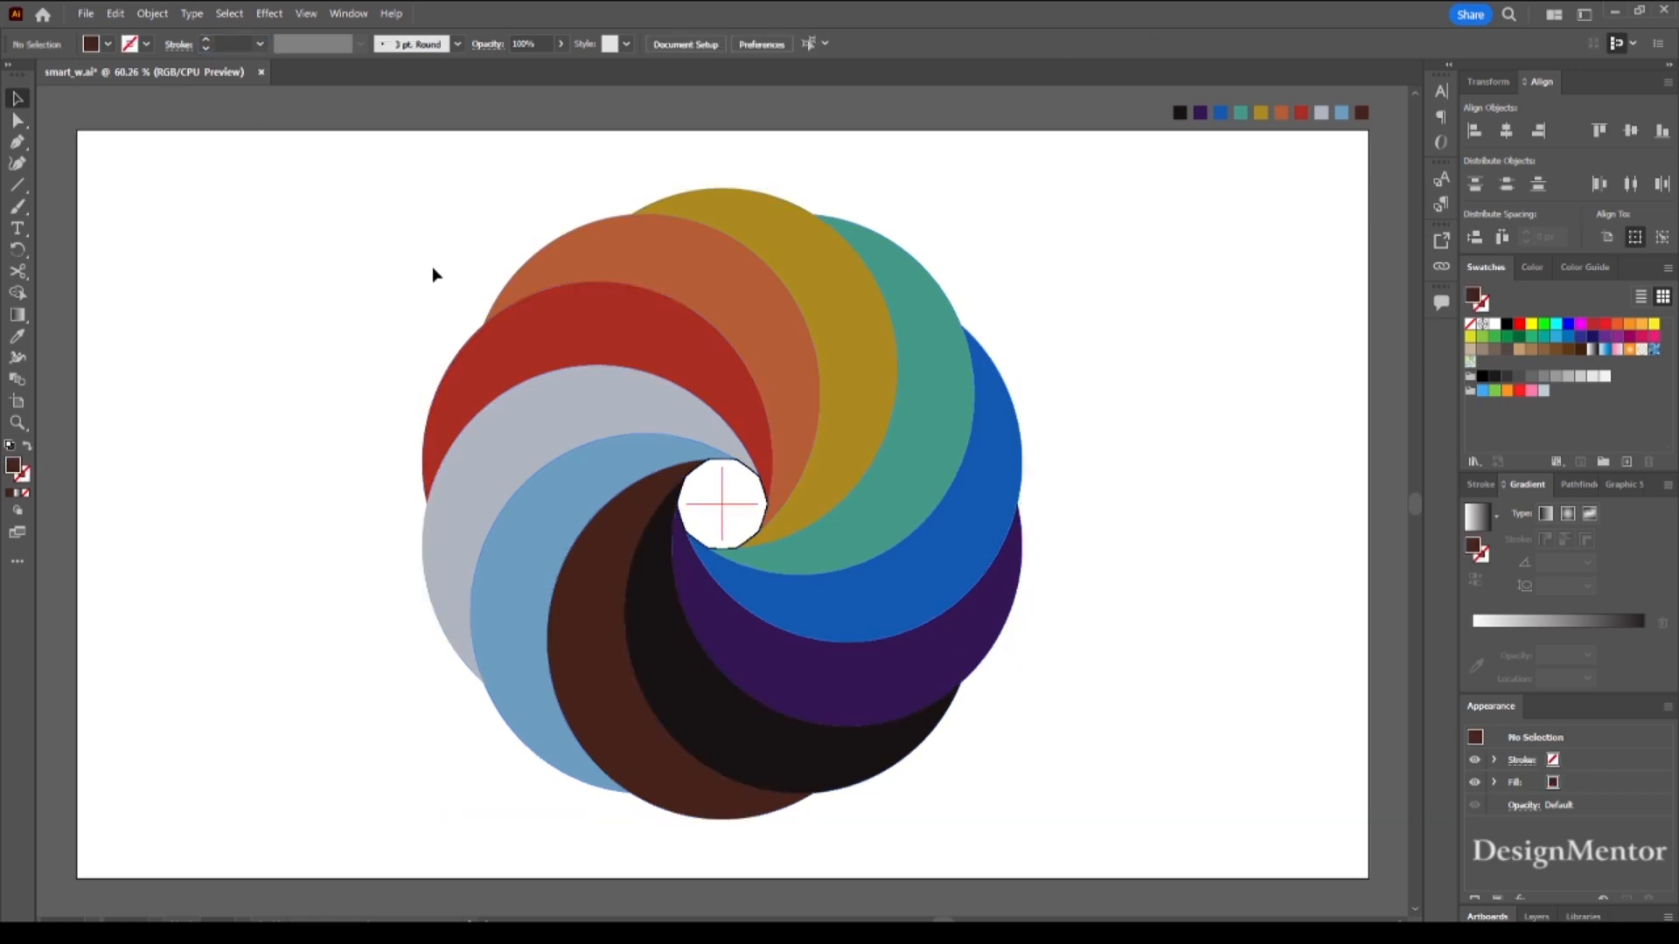
- Delete one leftover outline around the center opening and set the stroke weight of the next center outline to 0
{"action": "left_click", "coordinate": [748, 470]}
{"action": "key", "text": "Delete"}
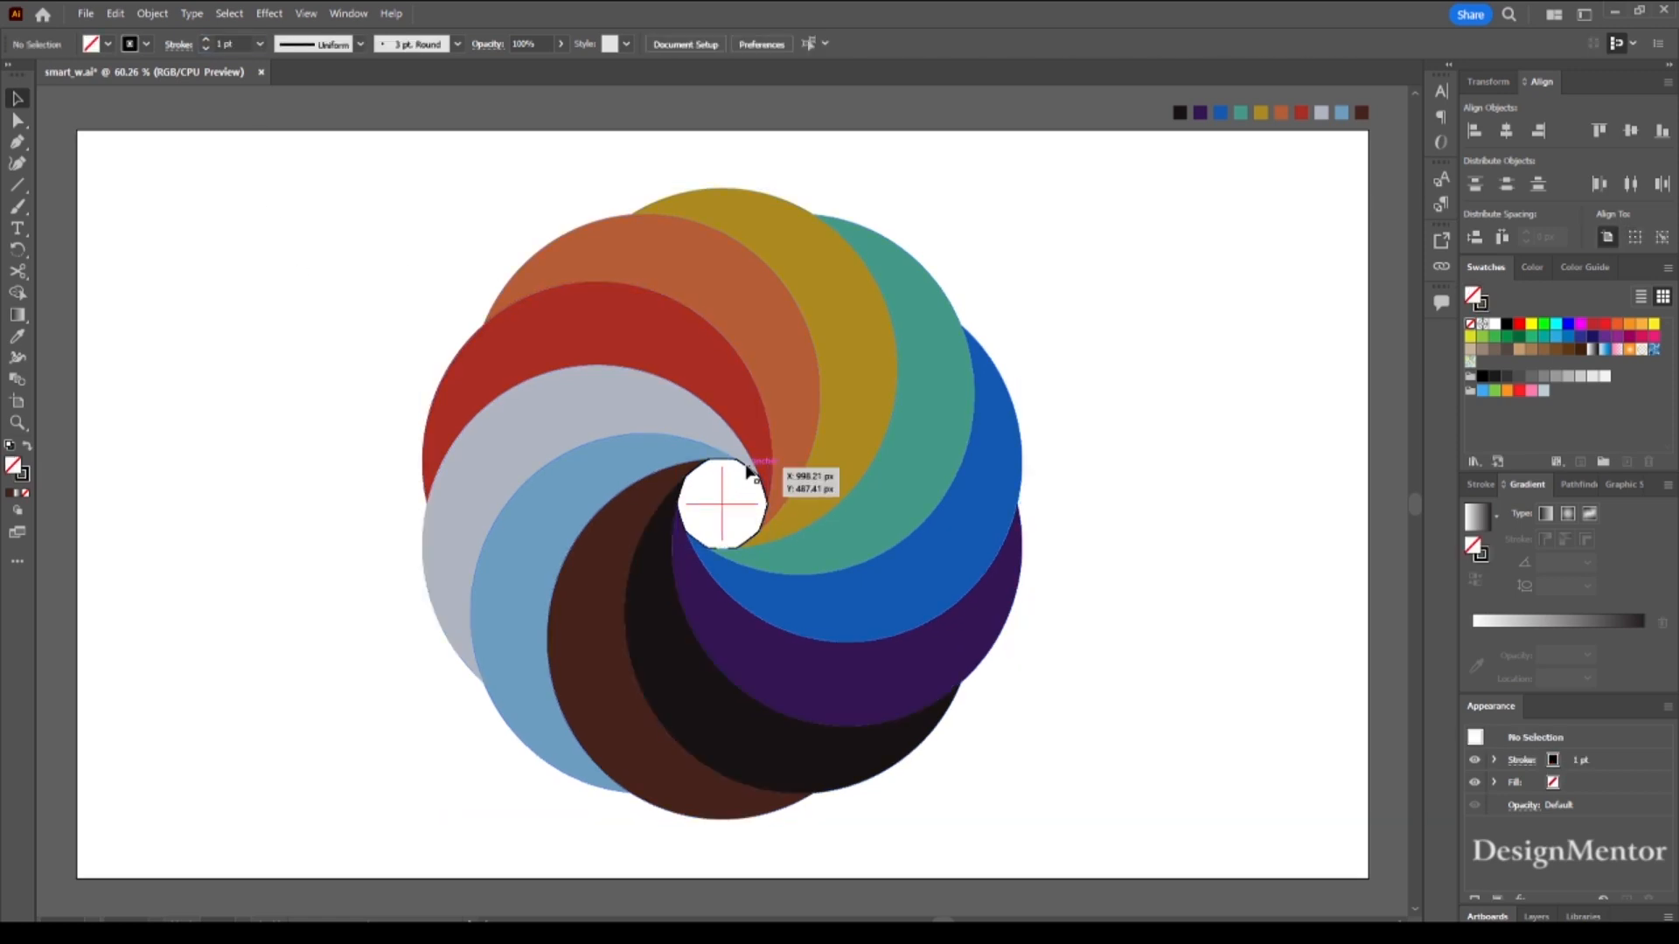
{"action": "left_click", "coordinate": [750, 468]}
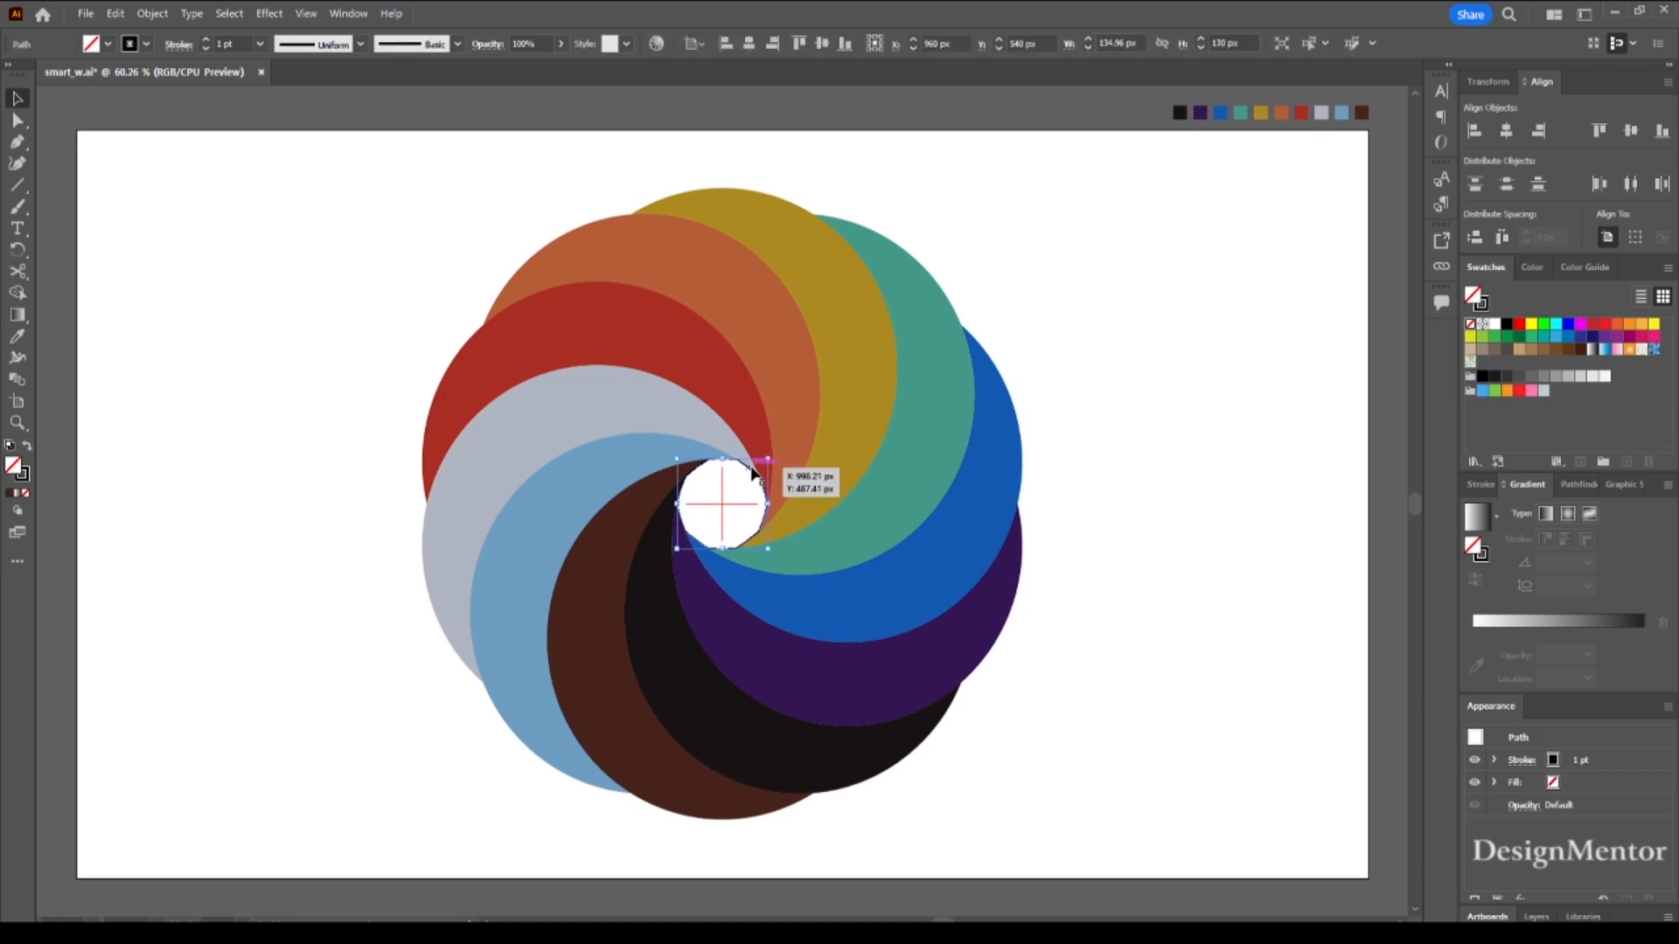
{"action": "left_click_drag", "start_coordinate": [235, 43], "coordinate": [192, 50]}
{"action": "type", "text": "0"}
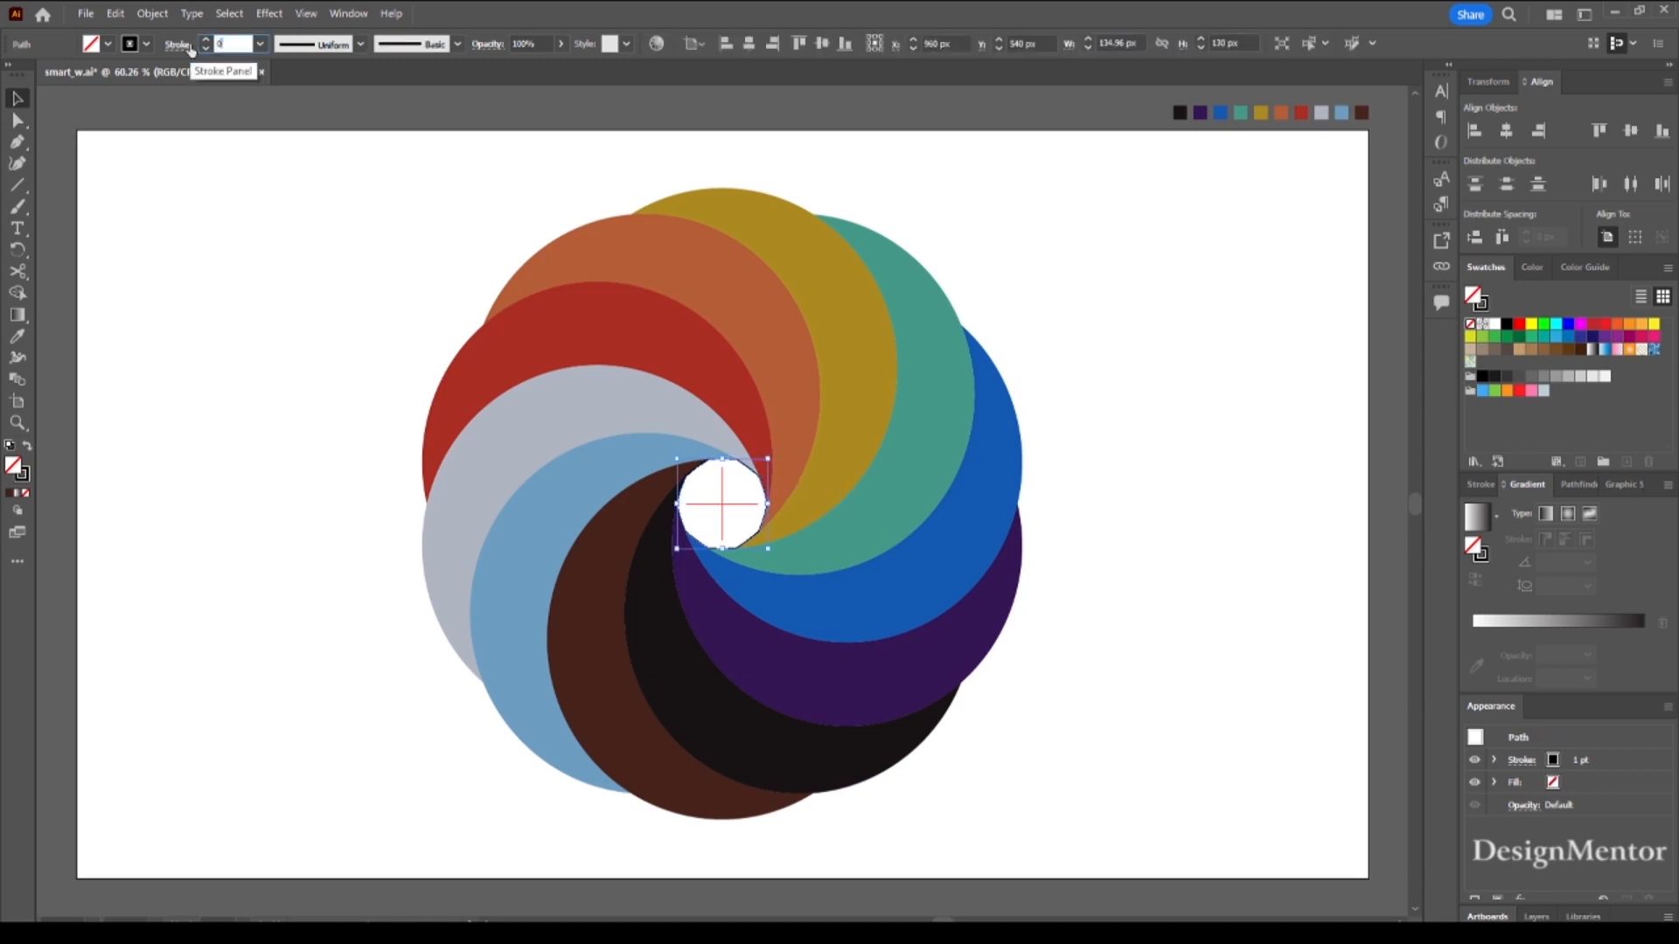
{"action": "key", "text": "Return"}
{"action": "left_click", "coordinate": [1163, 635]}
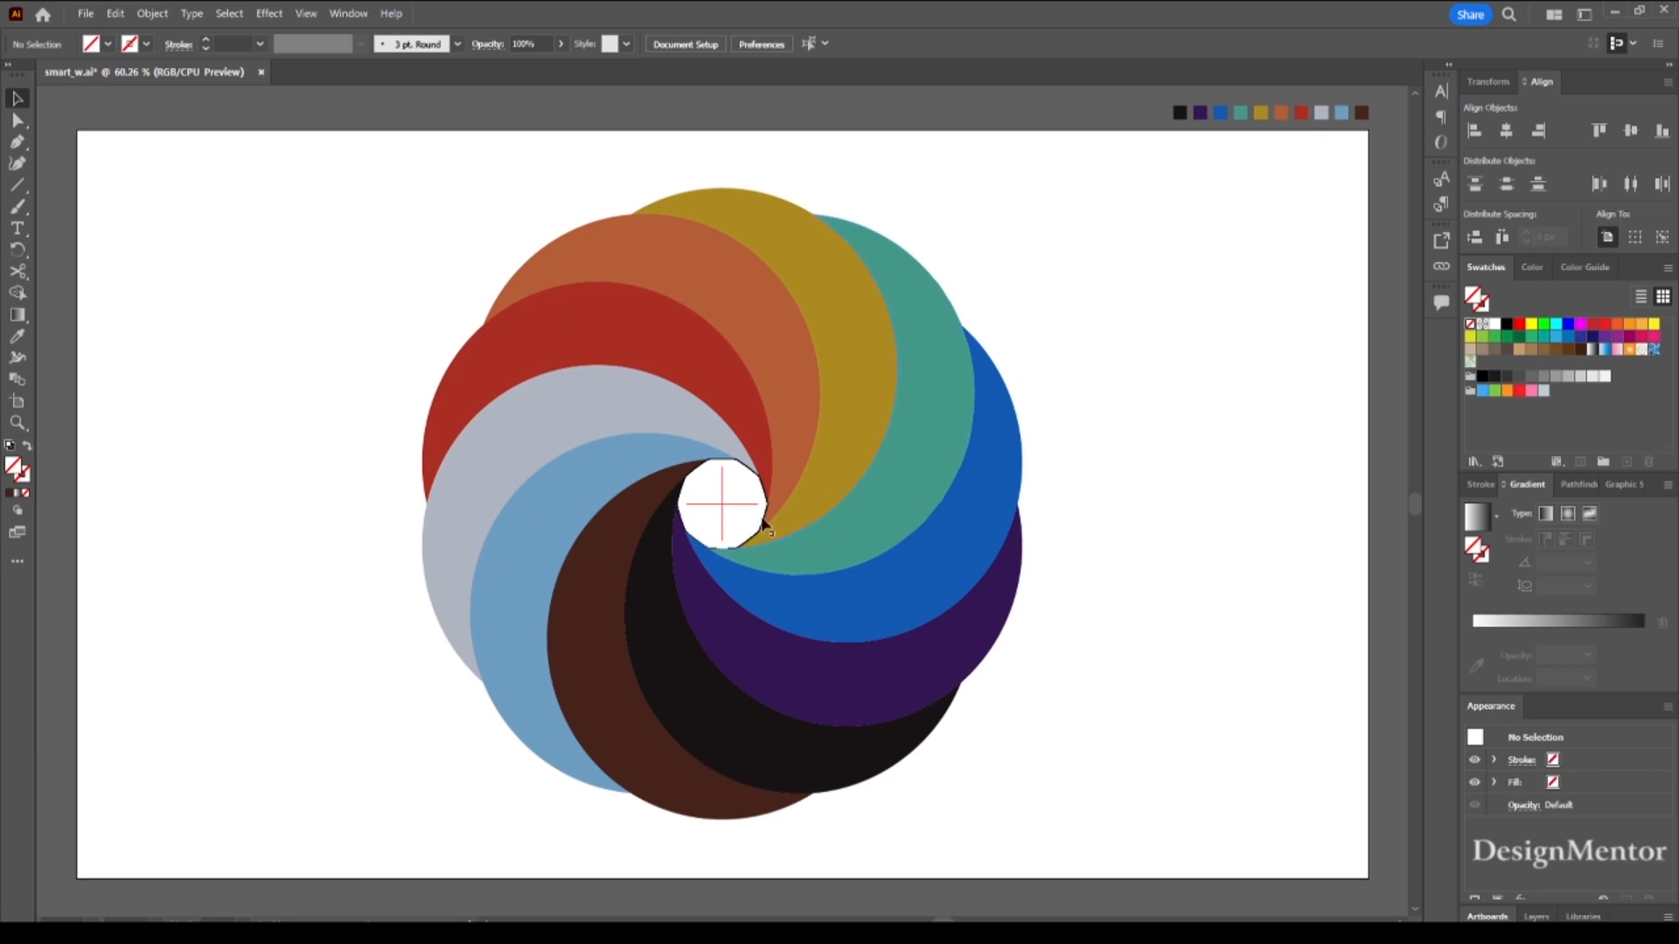
{"action": "left_click_drag", "start_coordinate": [388, 252], "coordinate": [644, 814]}
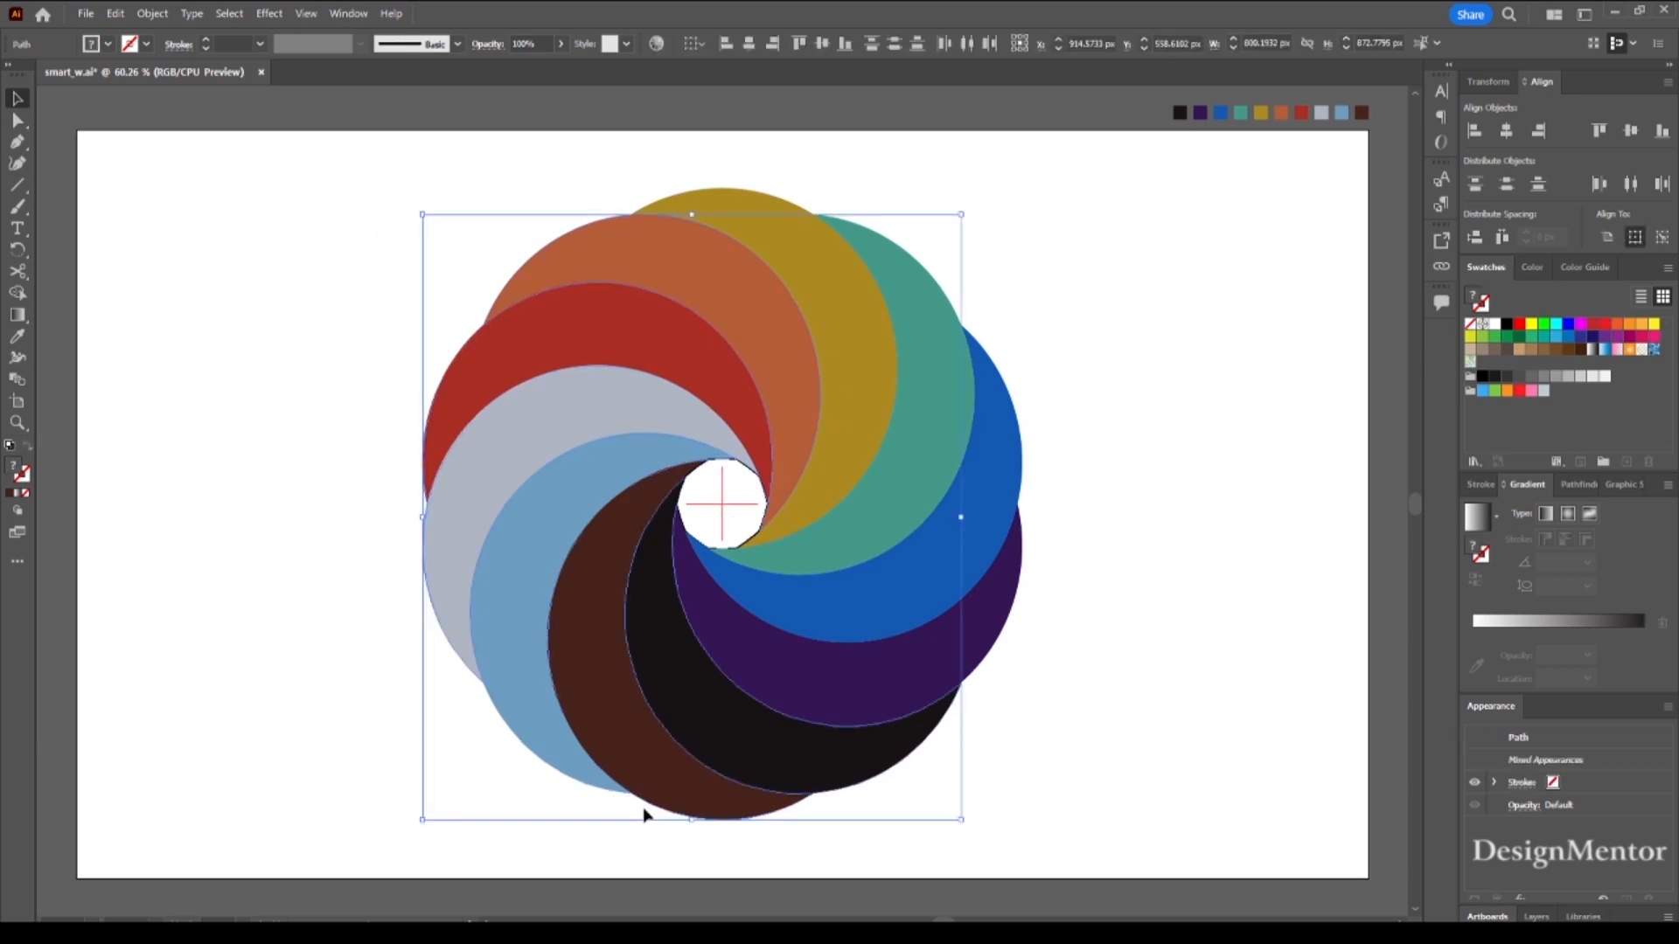
{"action": "left_click_drag", "start_coordinate": [728, 442], "coordinate": [1082, 419]}
{"action": "key", "text": "ctrl+z"}
- Move all ten petals together toward the artboard's lower right and delete the leftover black outlines at the artboard's center
{"action": "left_click", "coordinate": [272, 193]}
{"action": "left_click_drag", "start_coordinate": [272, 186], "coordinate": [1061, 445]}
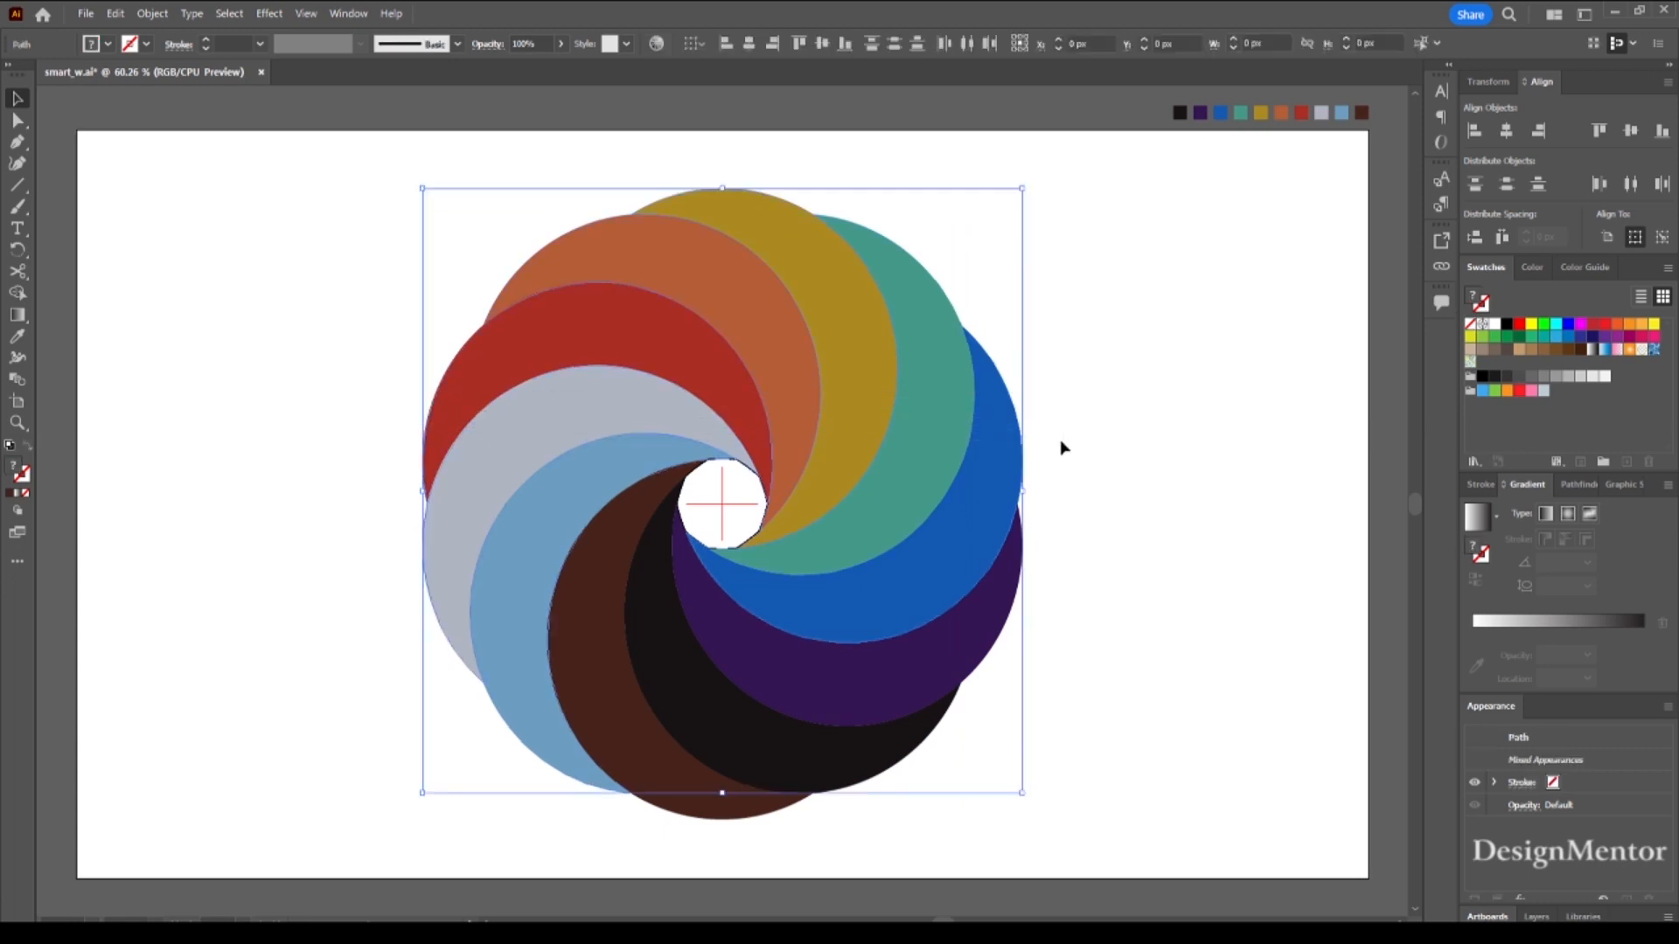
{"action": "left_click_drag", "start_coordinate": [840, 844], "coordinate": [644, 679]}
{"action": "left_click_drag", "start_coordinate": [801, 615], "coordinate": [1267, 683]}
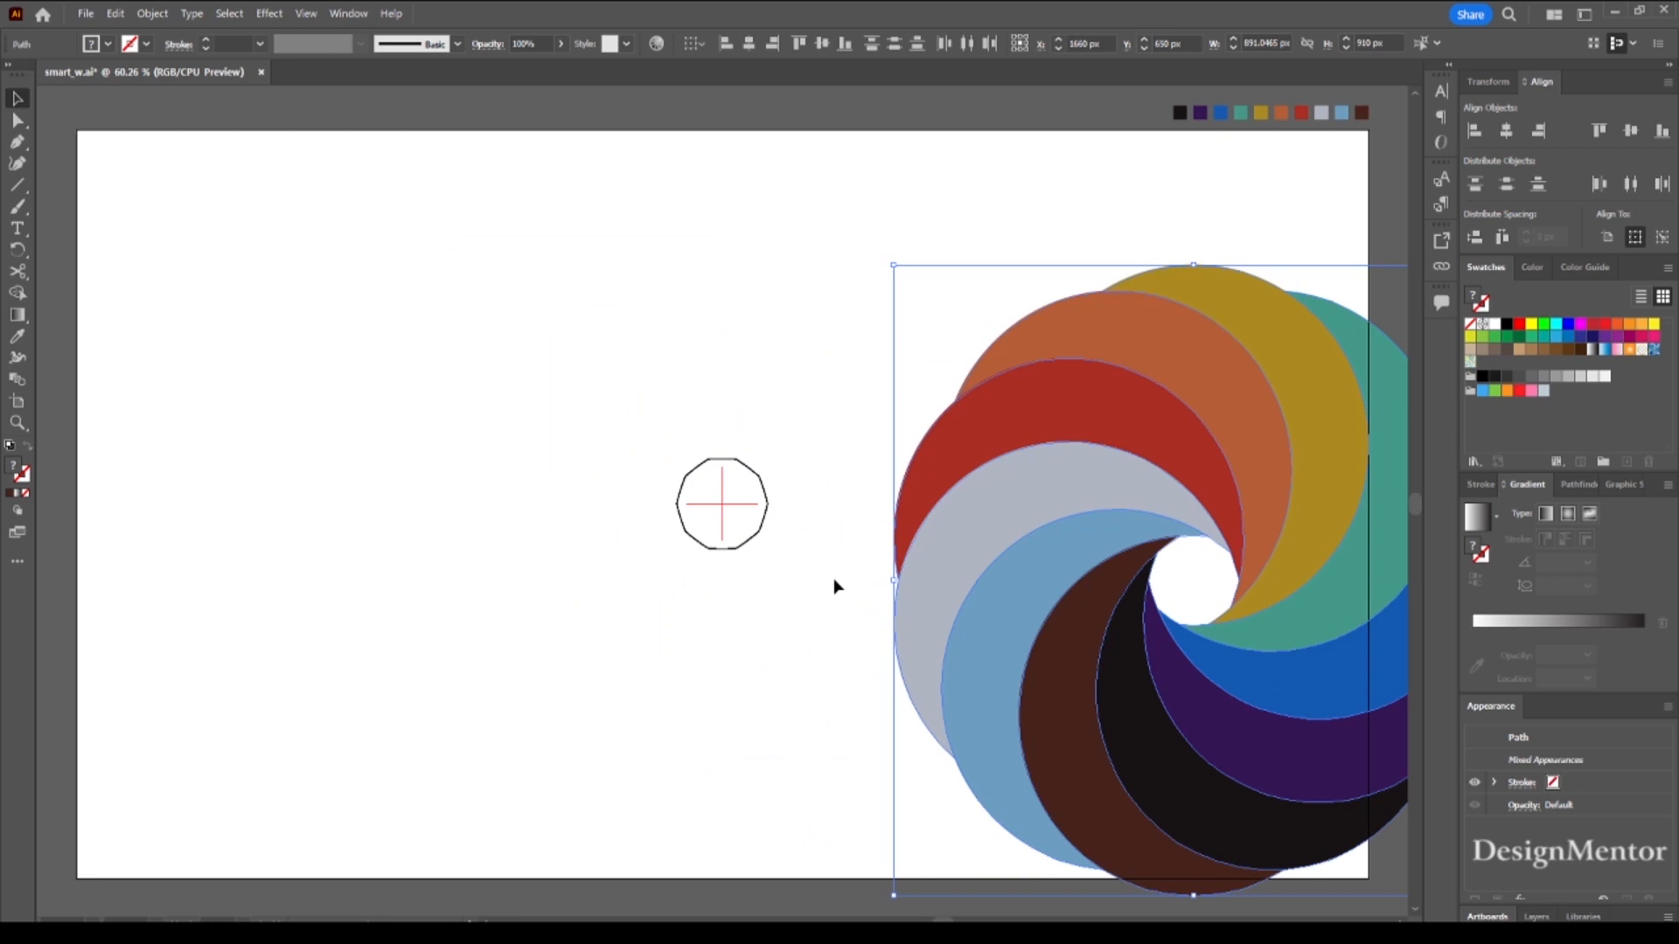
{"action": "left_click_drag", "start_coordinate": [637, 409], "coordinate": [676, 549]}
{"action": "key", "text": "Delete"}
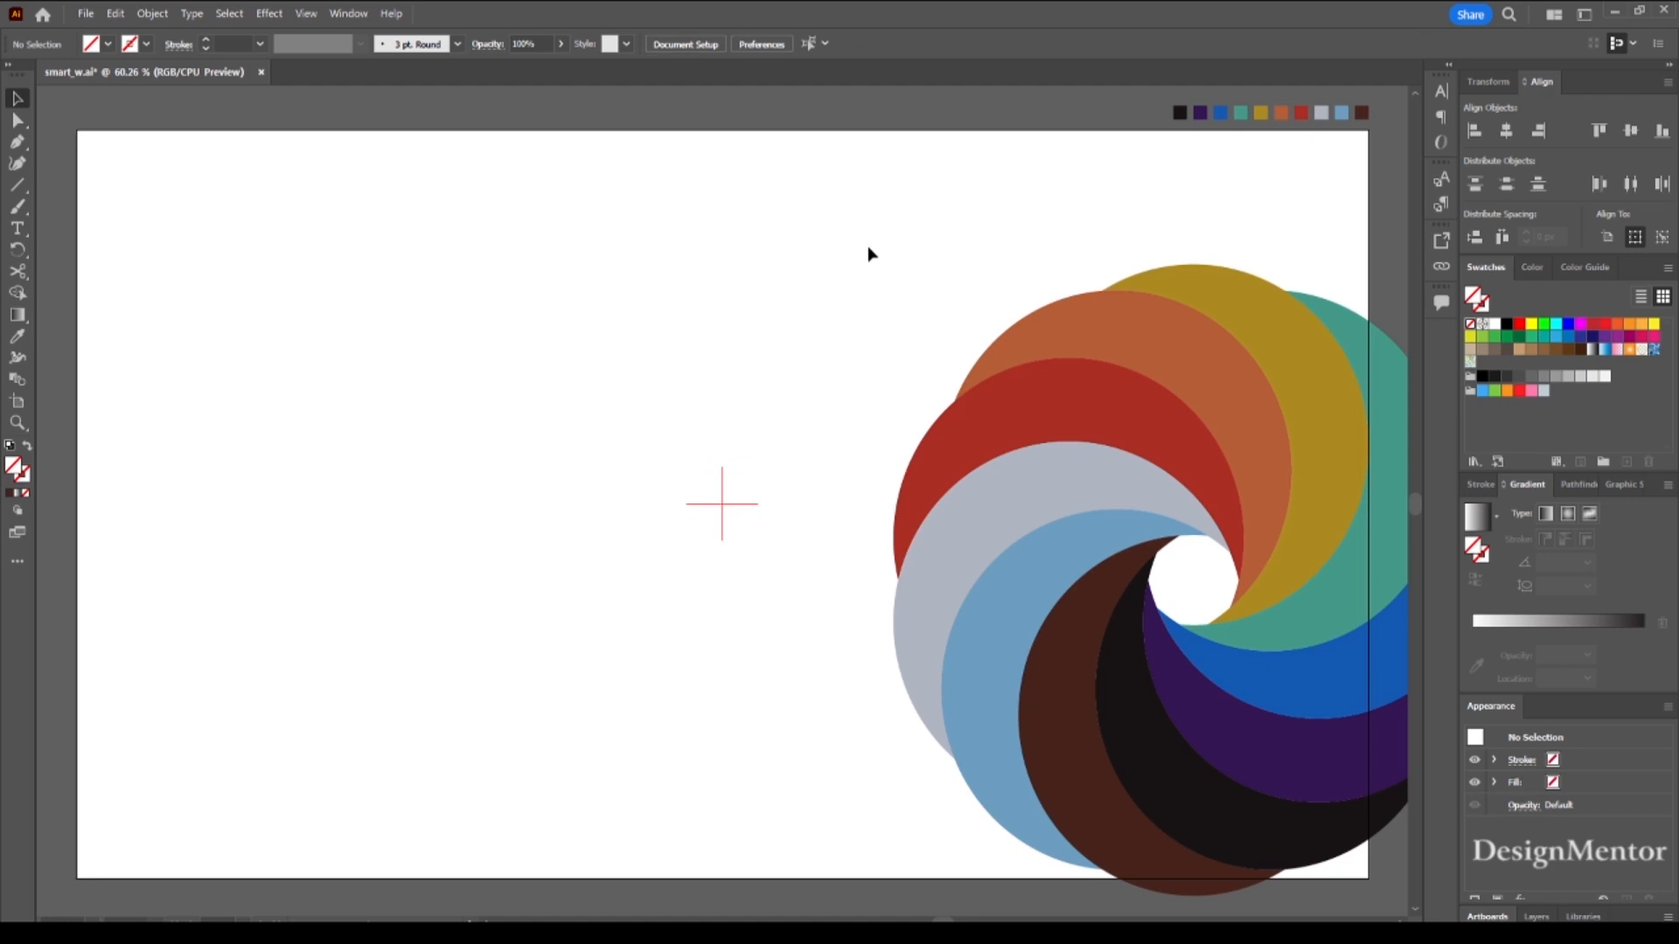
- Group all the petals and align the group horizontally and vertically to the center of the artboard
{"action": "left_click_drag", "start_coordinate": [861, 212], "coordinate": [1337, 877]}
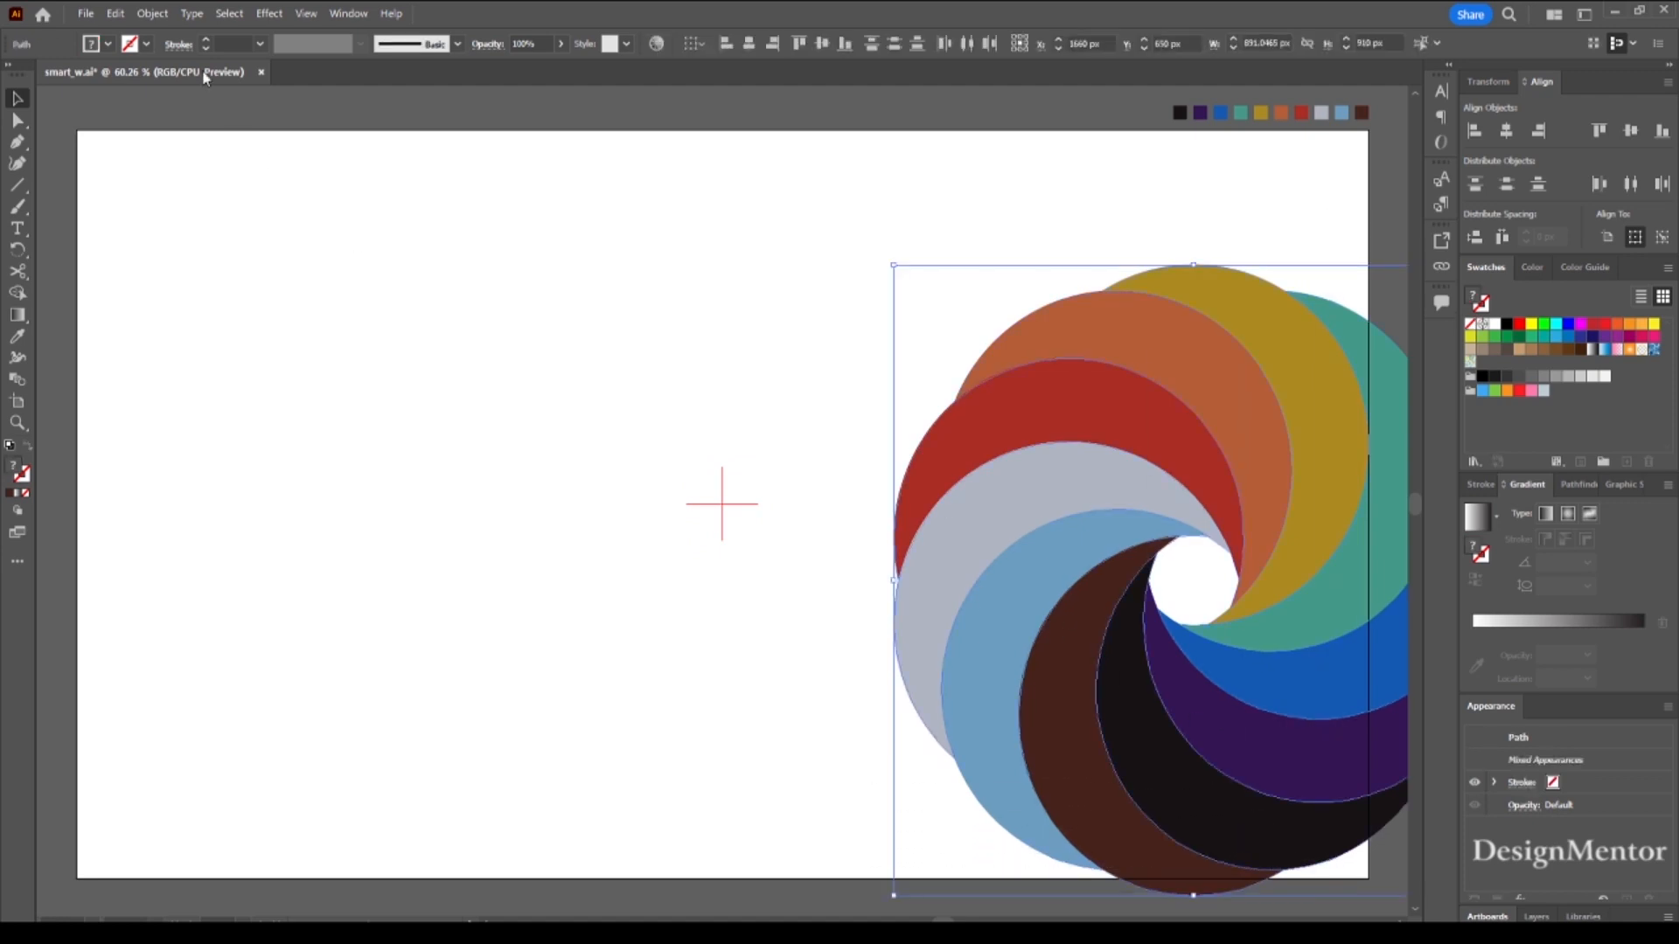
{"action": "left_click", "coordinate": [152, 13]}
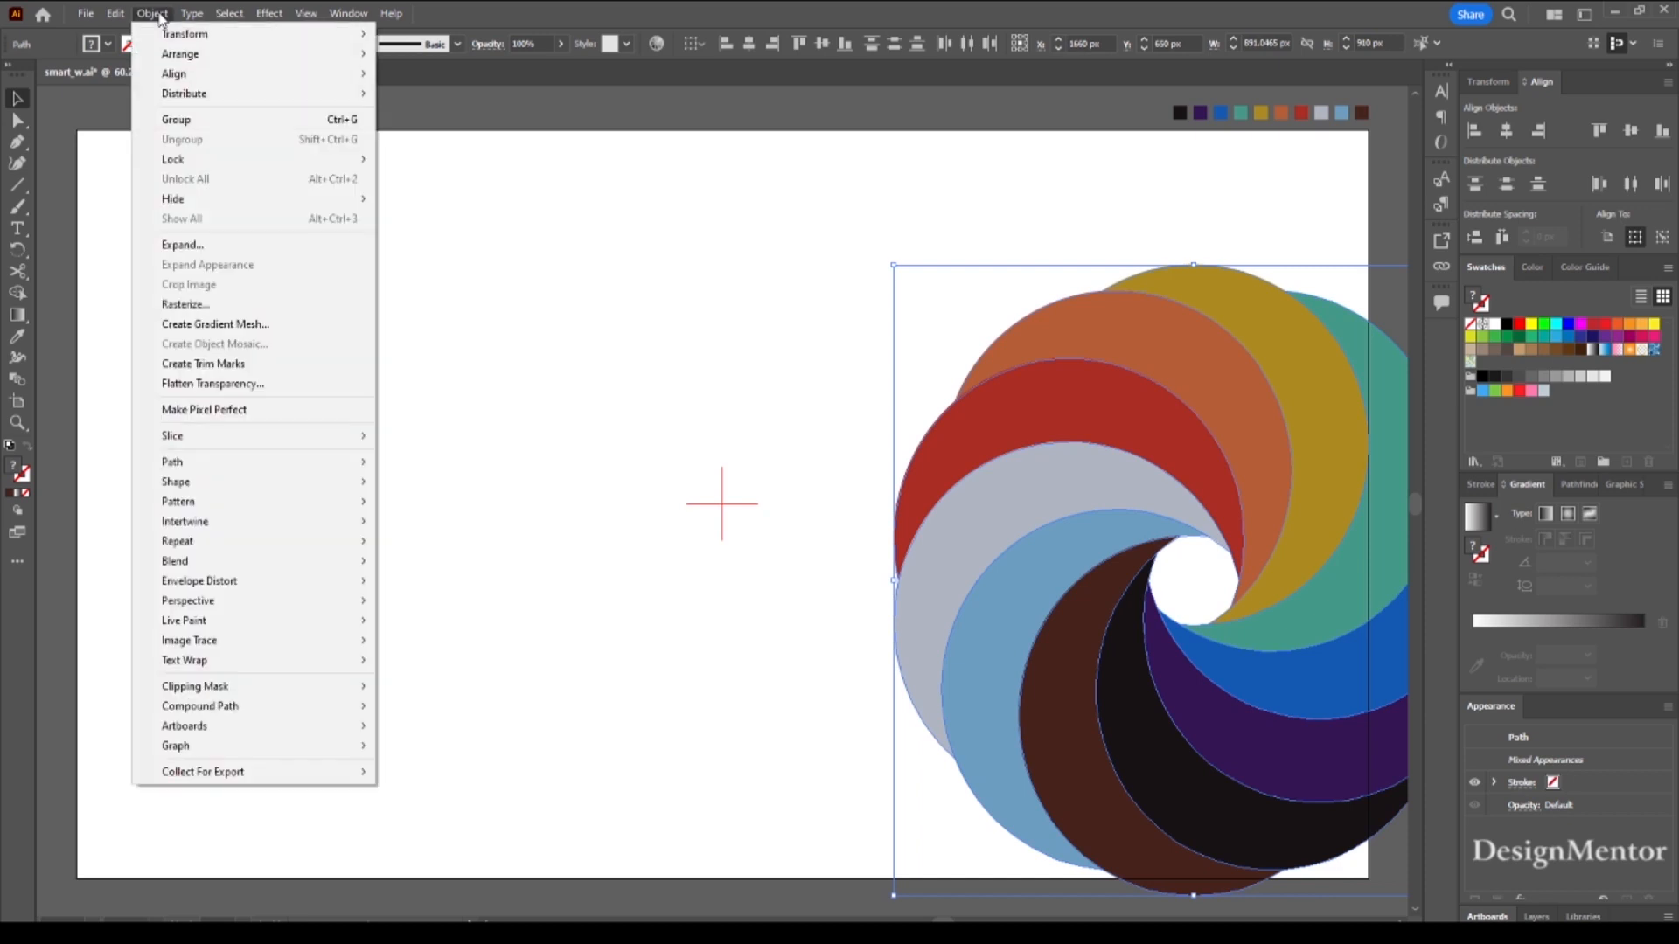
{"action": "left_click", "coordinate": [182, 120]}
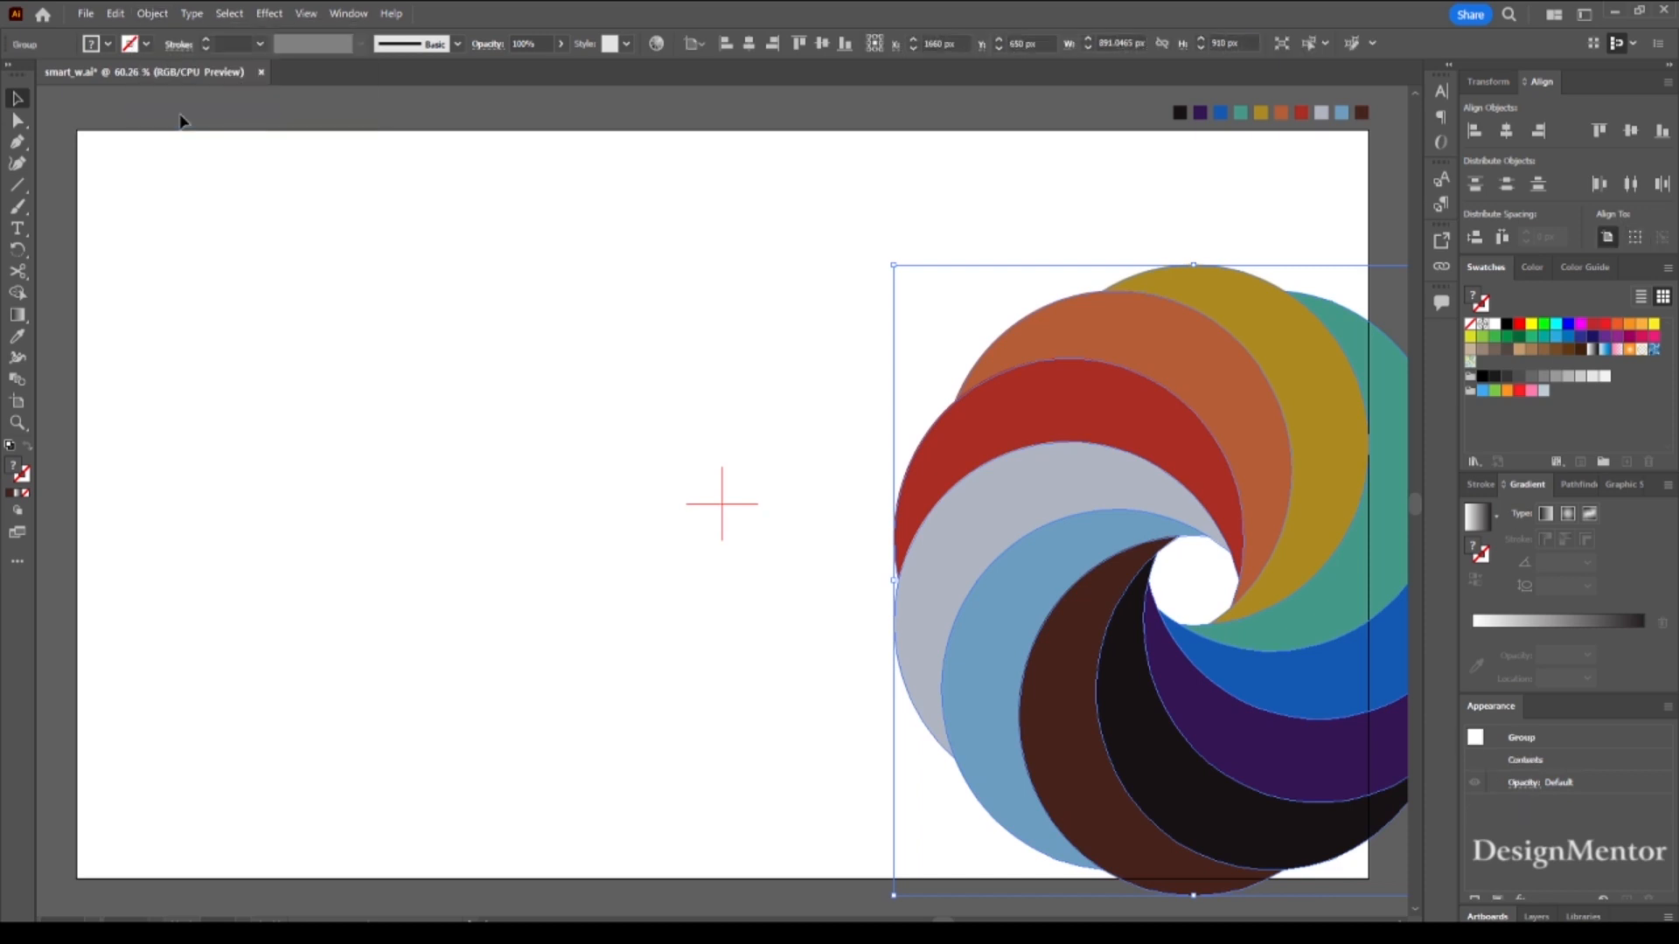
{"action": "left_click", "coordinate": [1505, 130]}
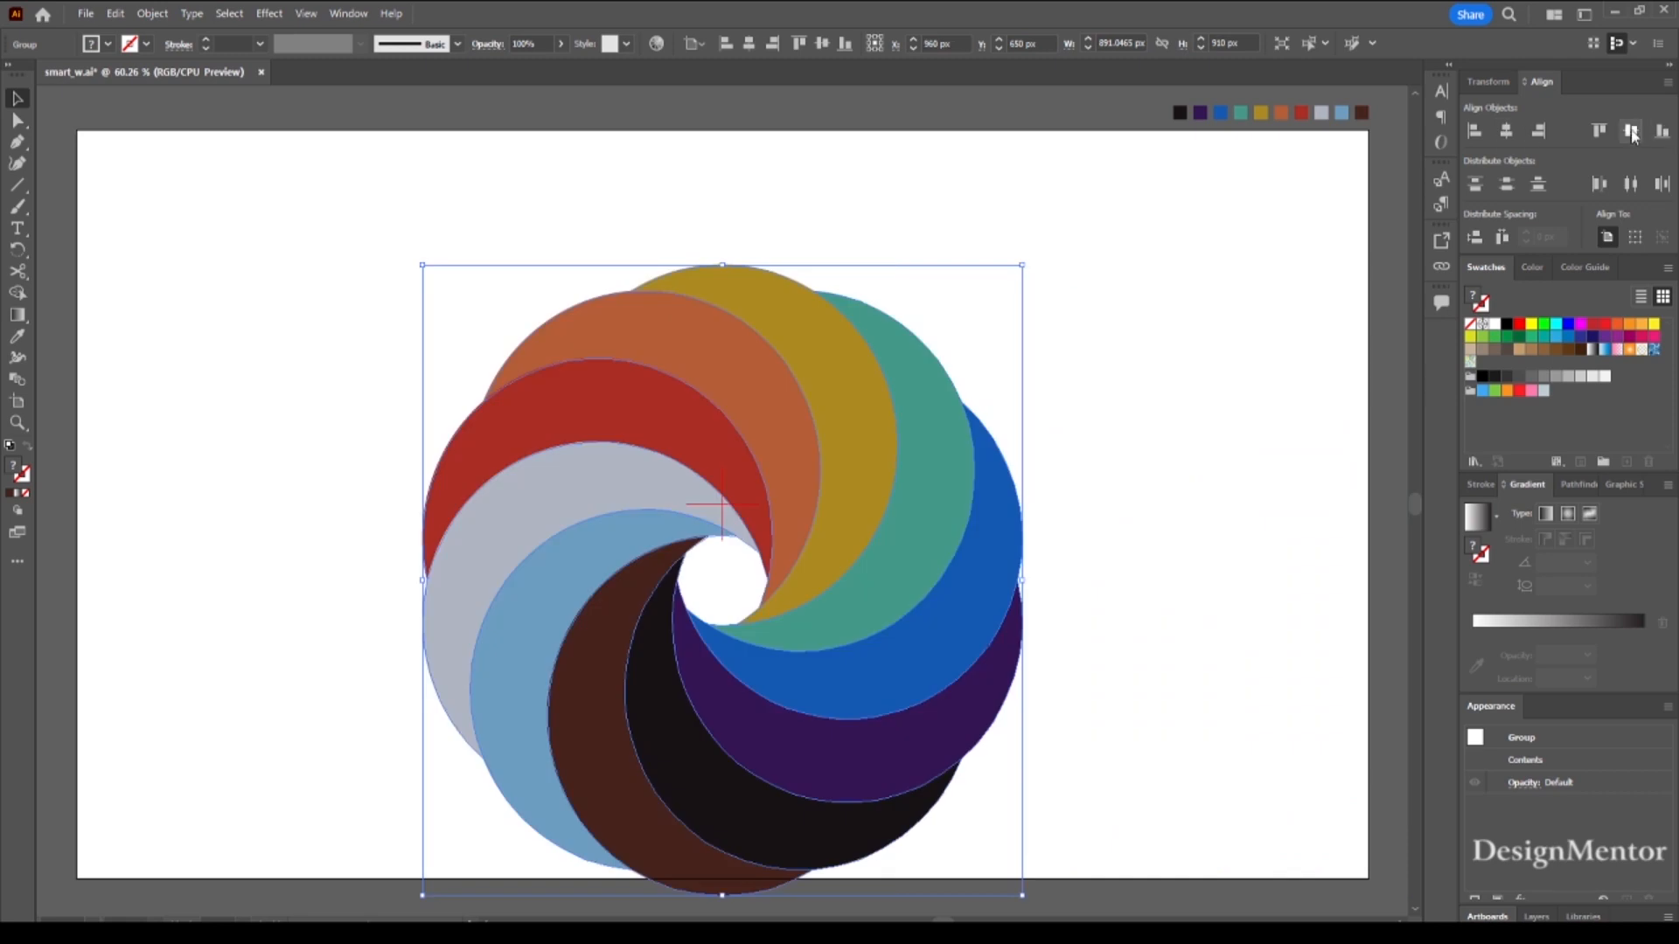
{"action": "left_click", "coordinate": [1630, 131]}
{"action": "left_click", "coordinate": [1152, 591]}
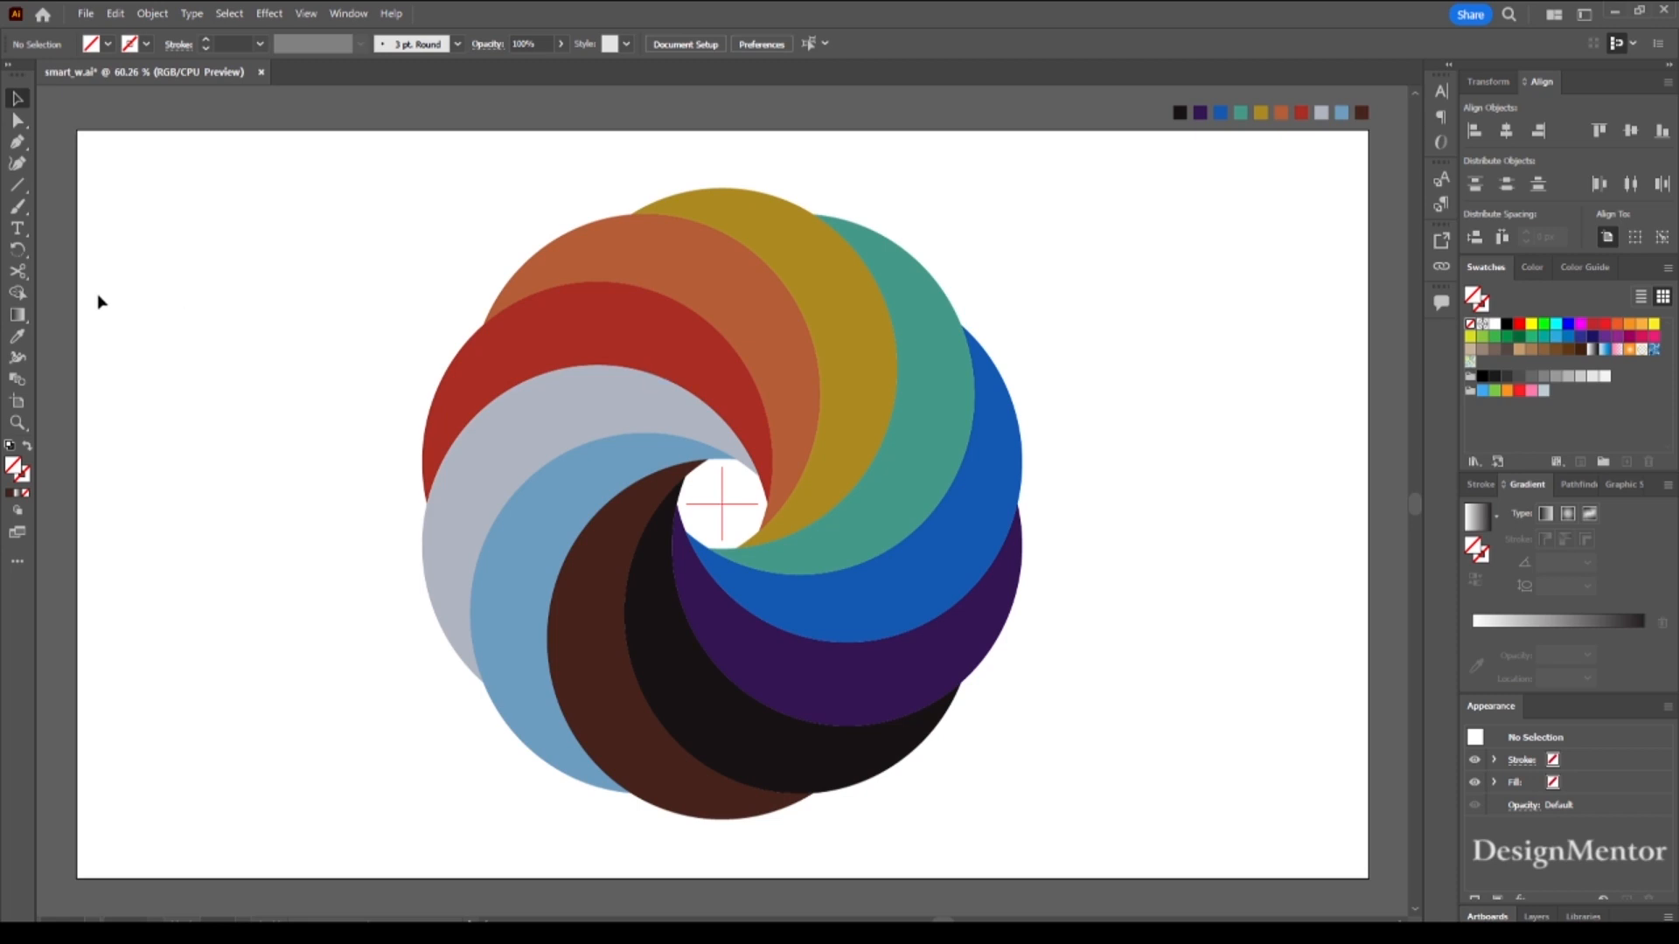
- Create a black-filled rectangle without stroke, 1920 px wide and 1080 px high
{"action": "left_click", "coordinate": [107, 44]}
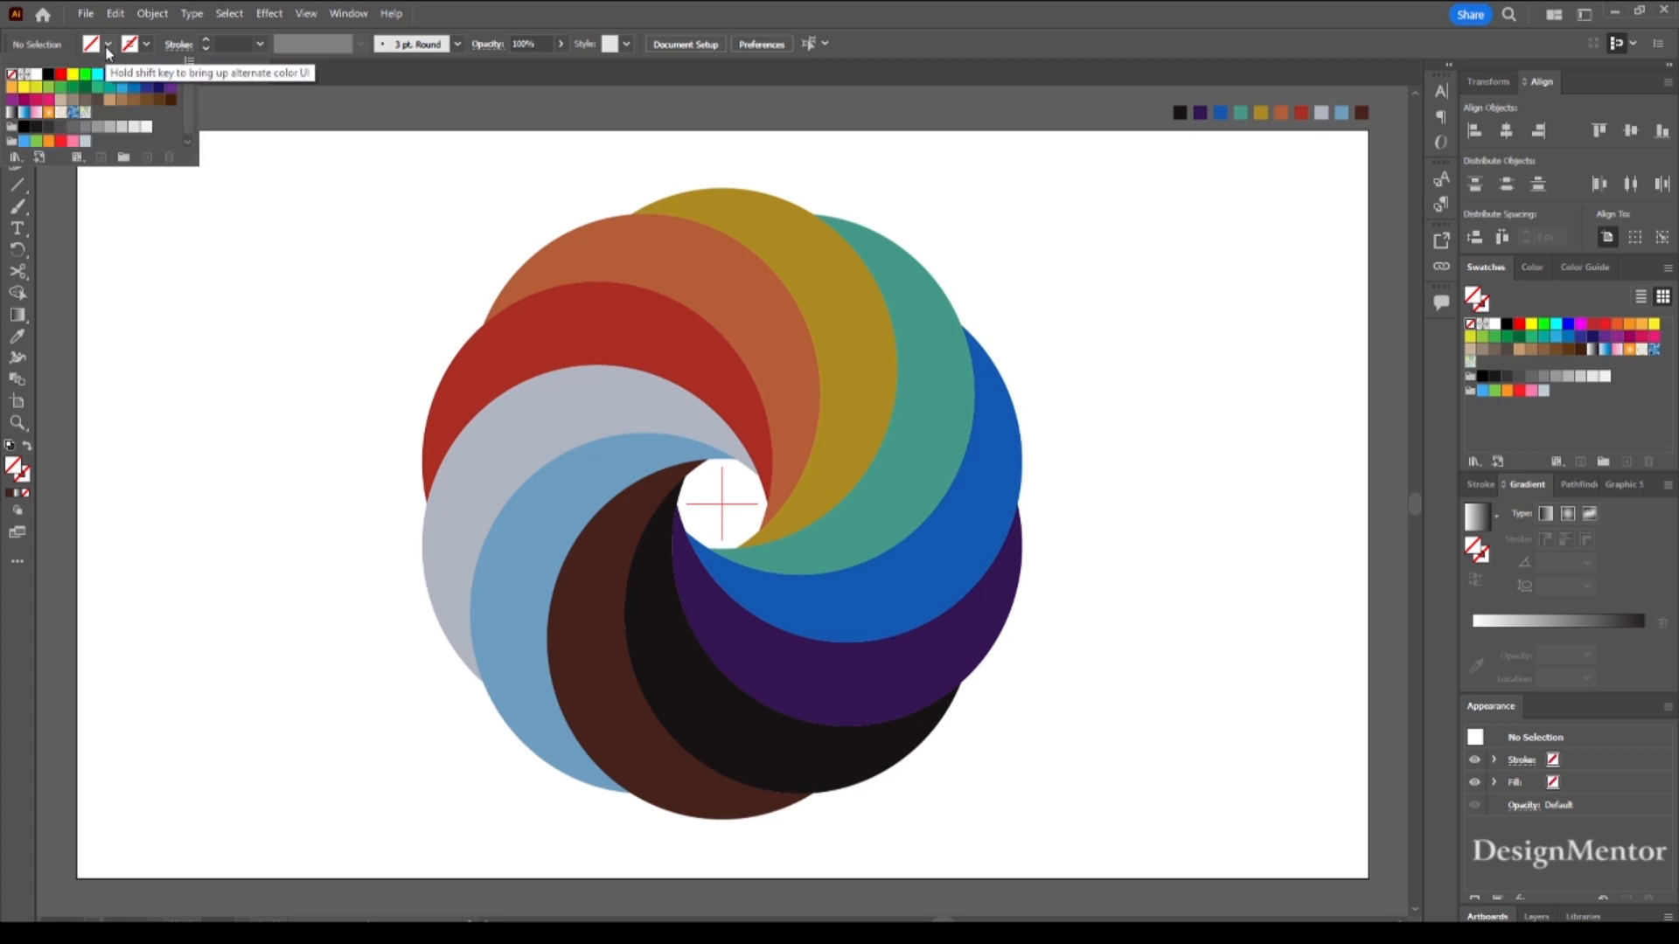
{"action": "left_click", "coordinate": [48, 76]}
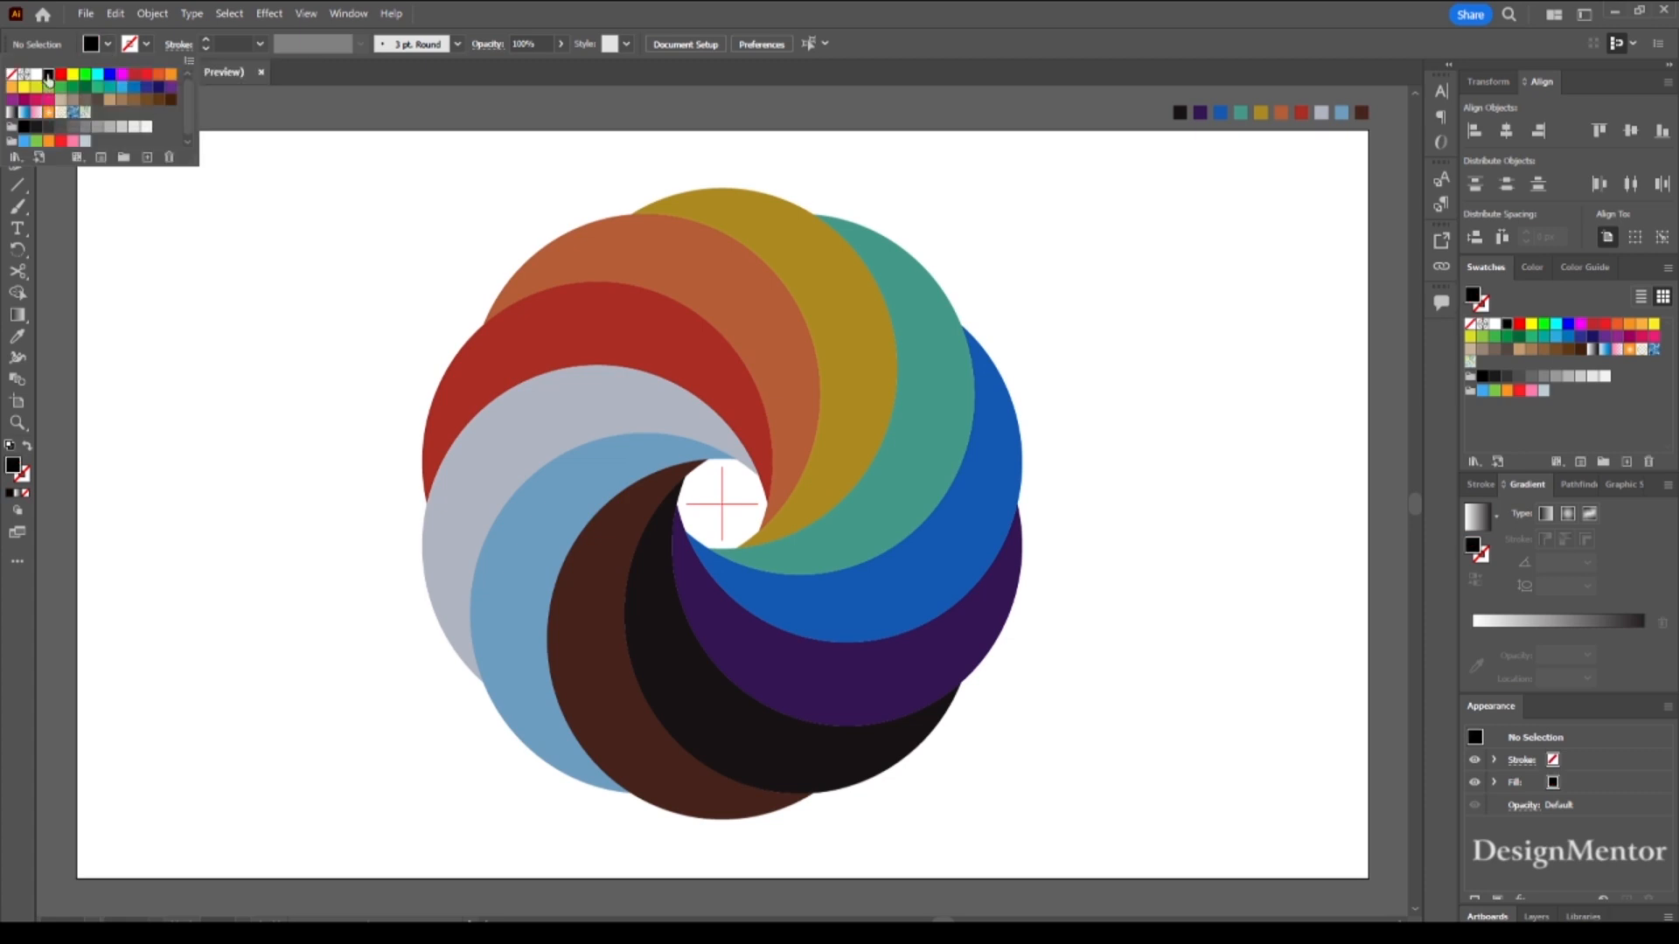
{"action": "left_click", "coordinate": [25, 192]}
{"action": "left_click", "coordinate": [116, 184]}
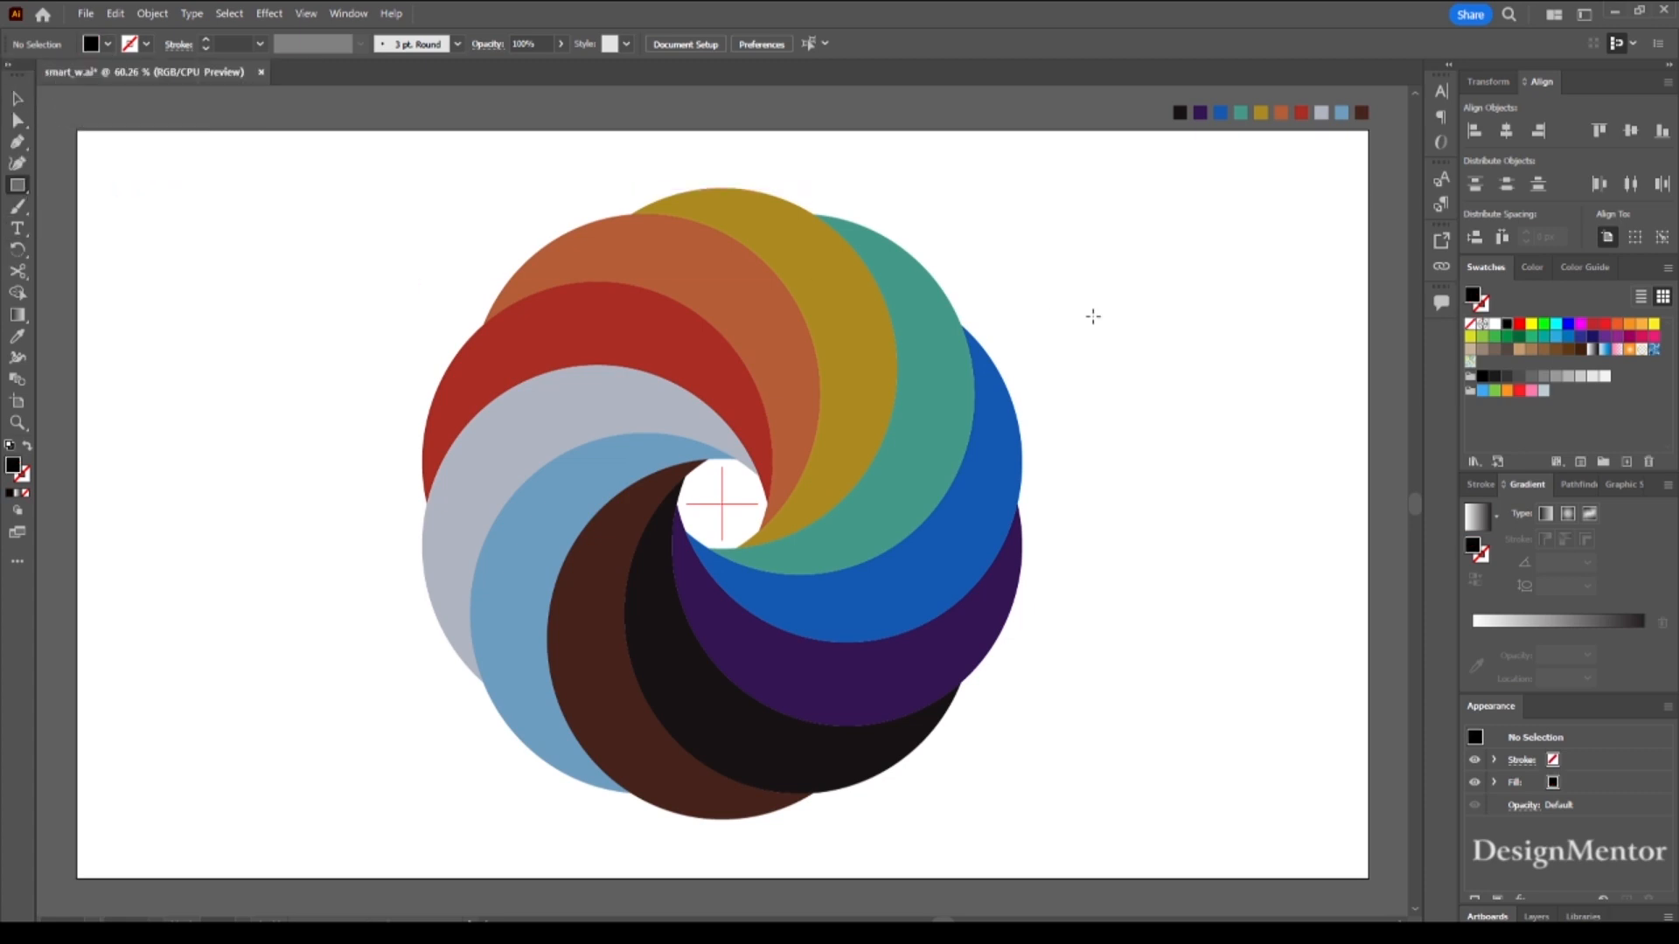
{"action": "left_click", "coordinate": [1106, 294]}
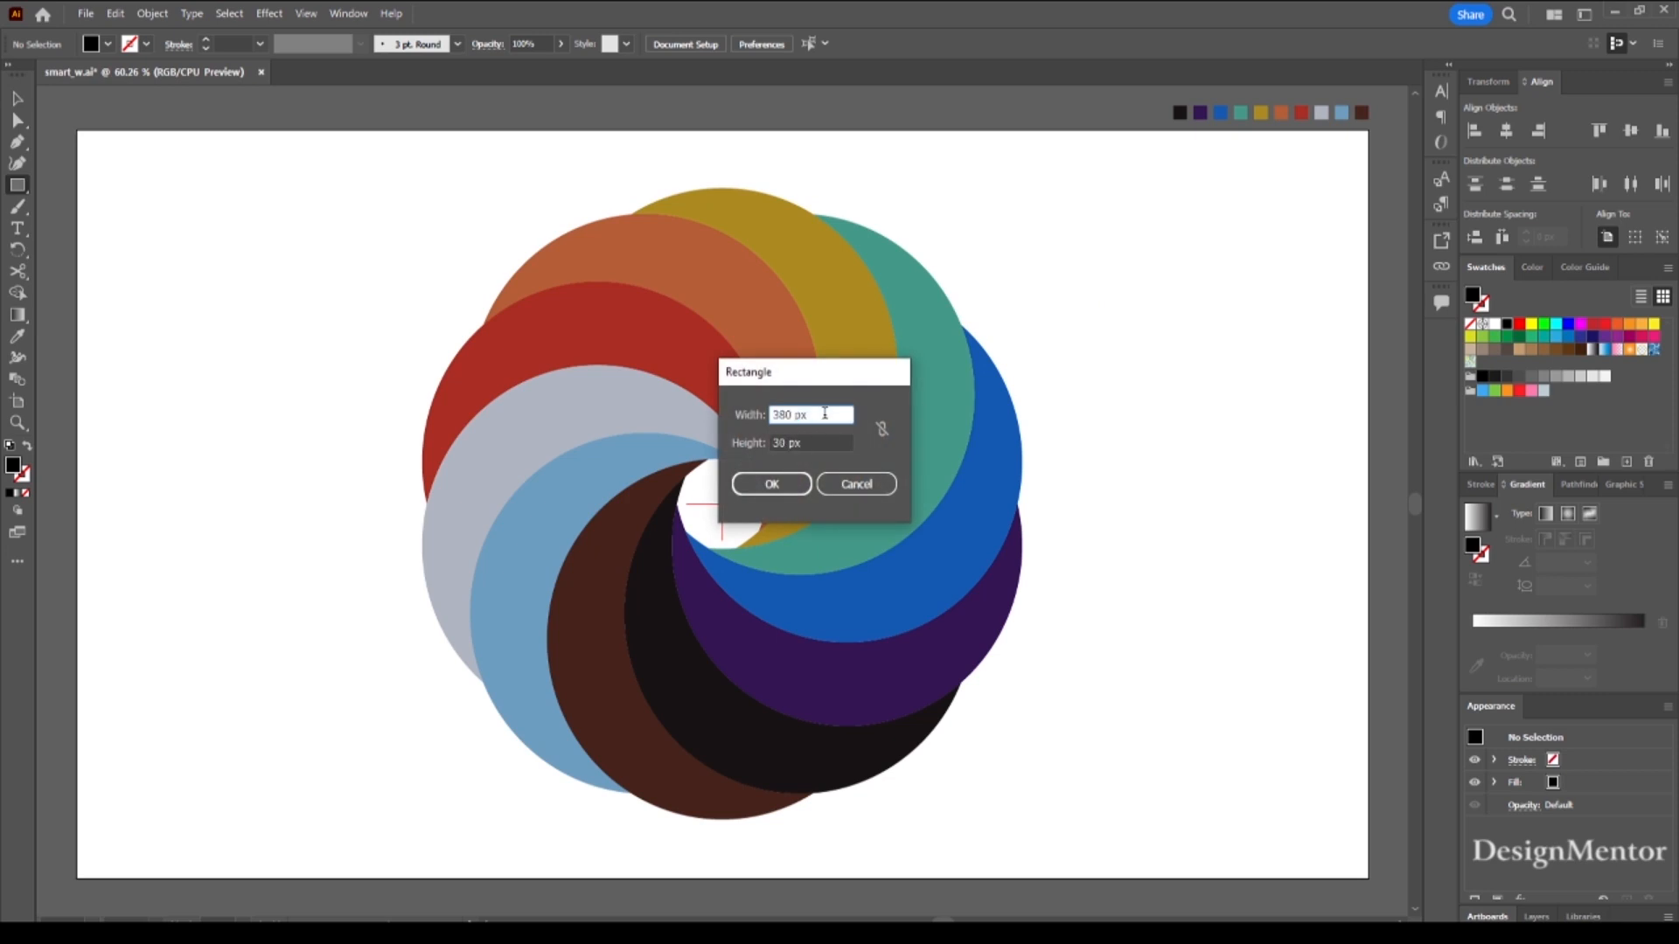
{"action": "type", "text": "1920"}
{"action": "key", "text": "Tab"}
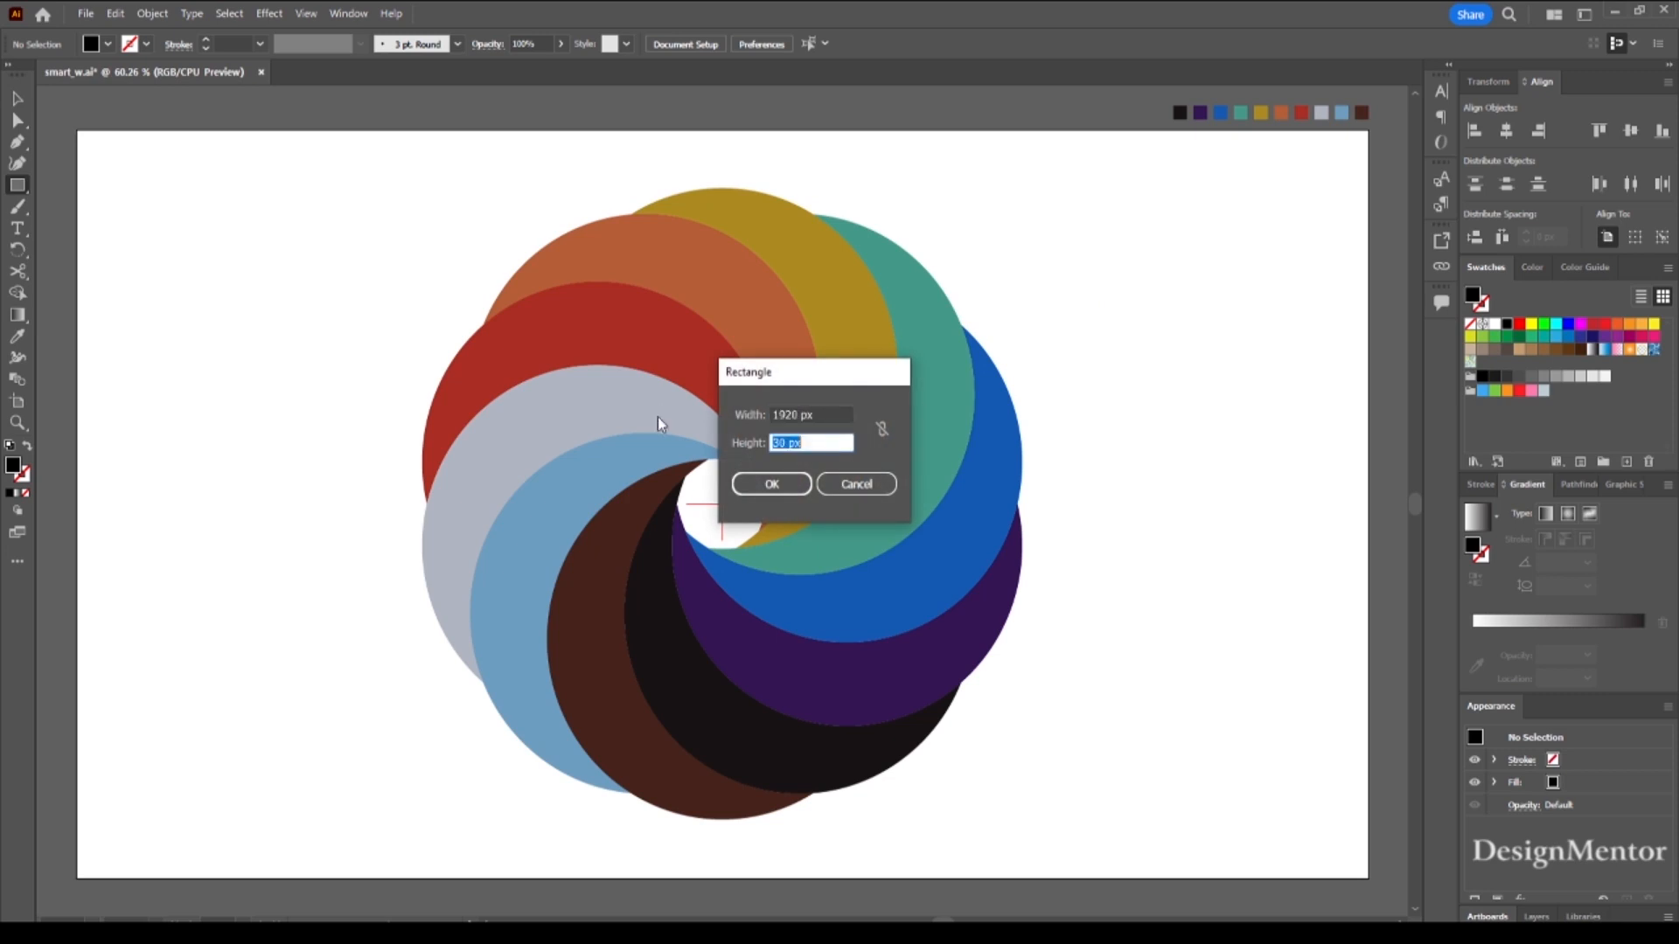
{"action": "type", "text": "1080"}
{"action": "key", "text": "Return"}
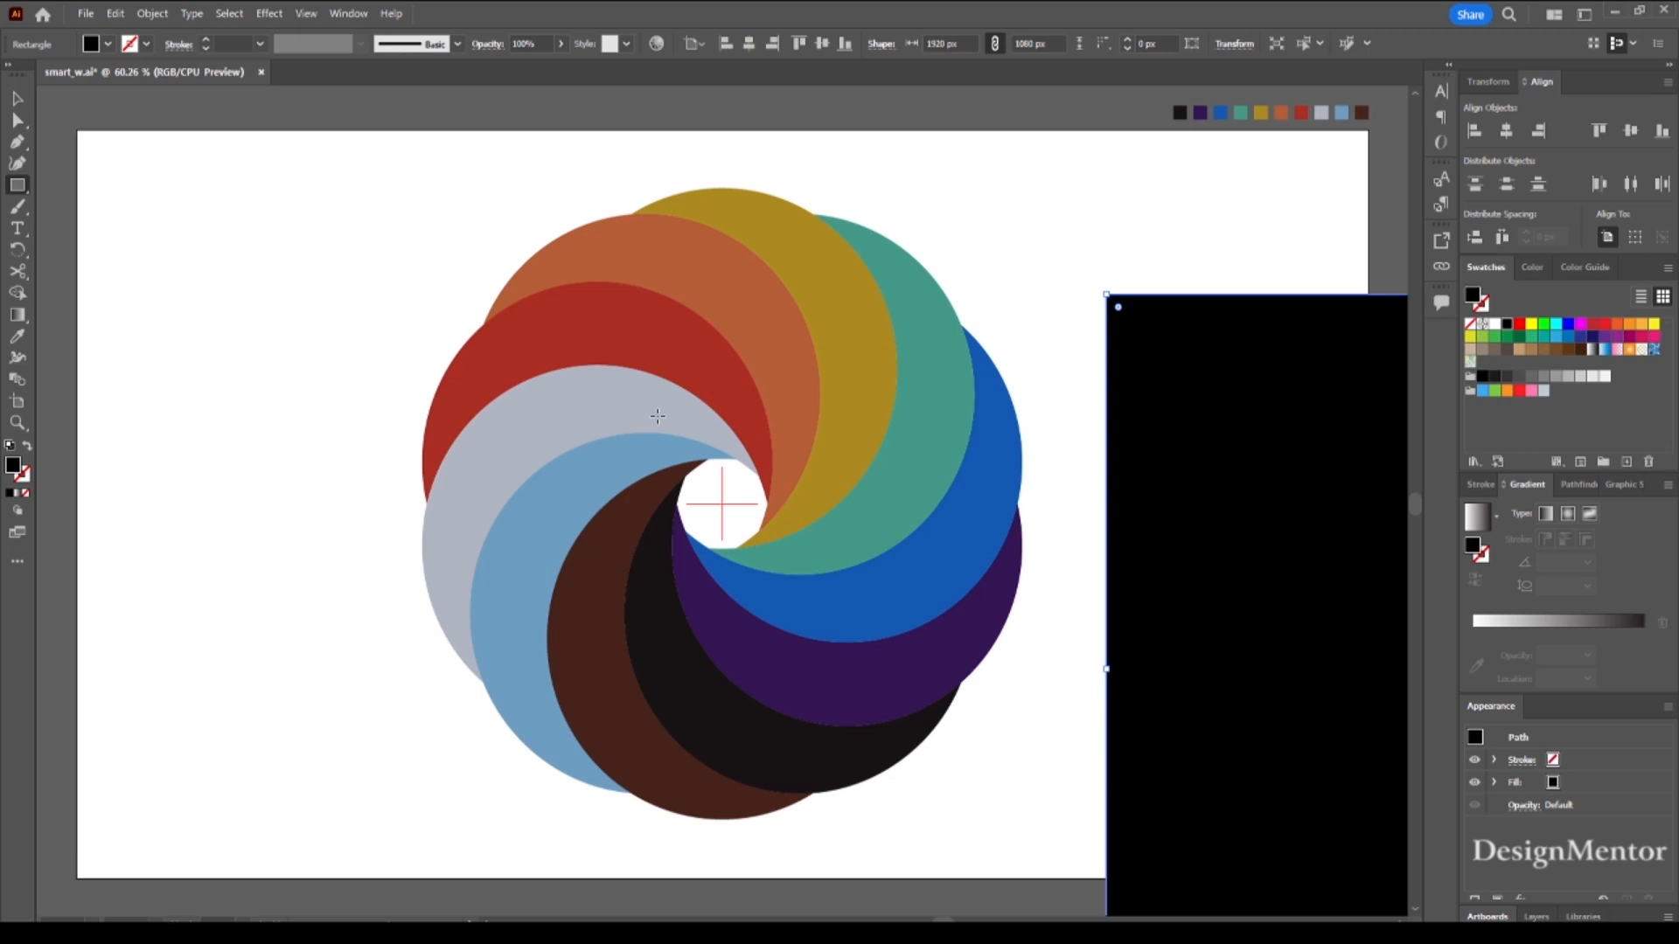
- Send the black rectangle behind the petals and center it horizontally and vertically on the artboard
{"action": "key", "text": "v"}
{"action": "right_click", "coordinate": [1180, 547]}
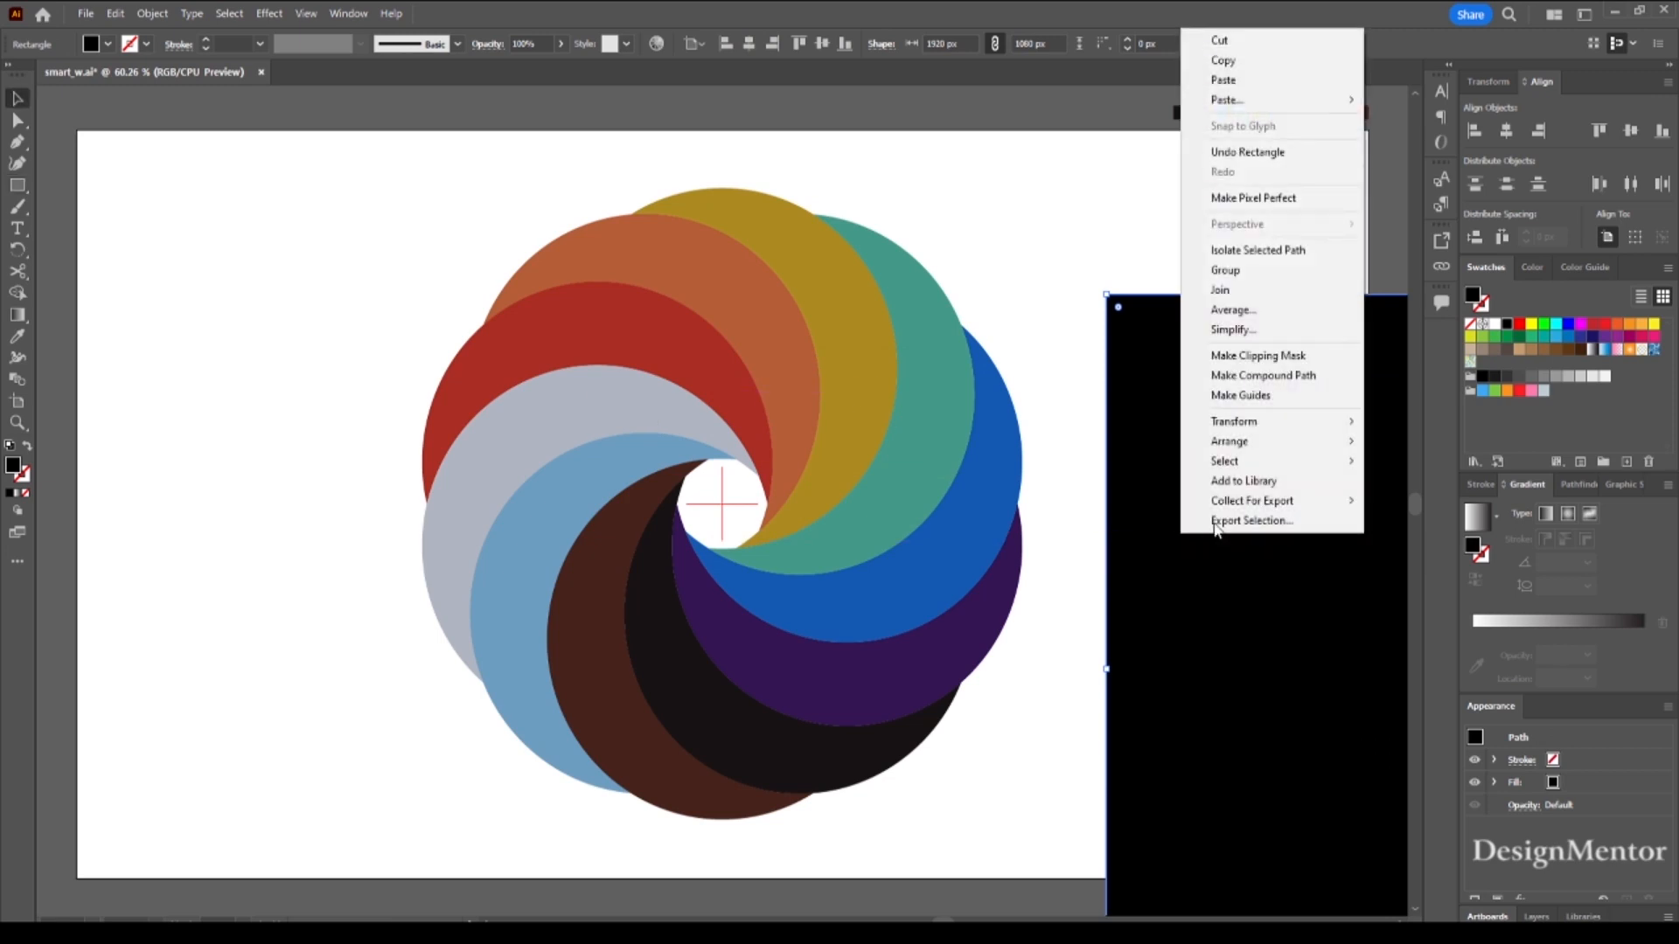
{"action": "left_click", "coordinate": [1423, 503]}
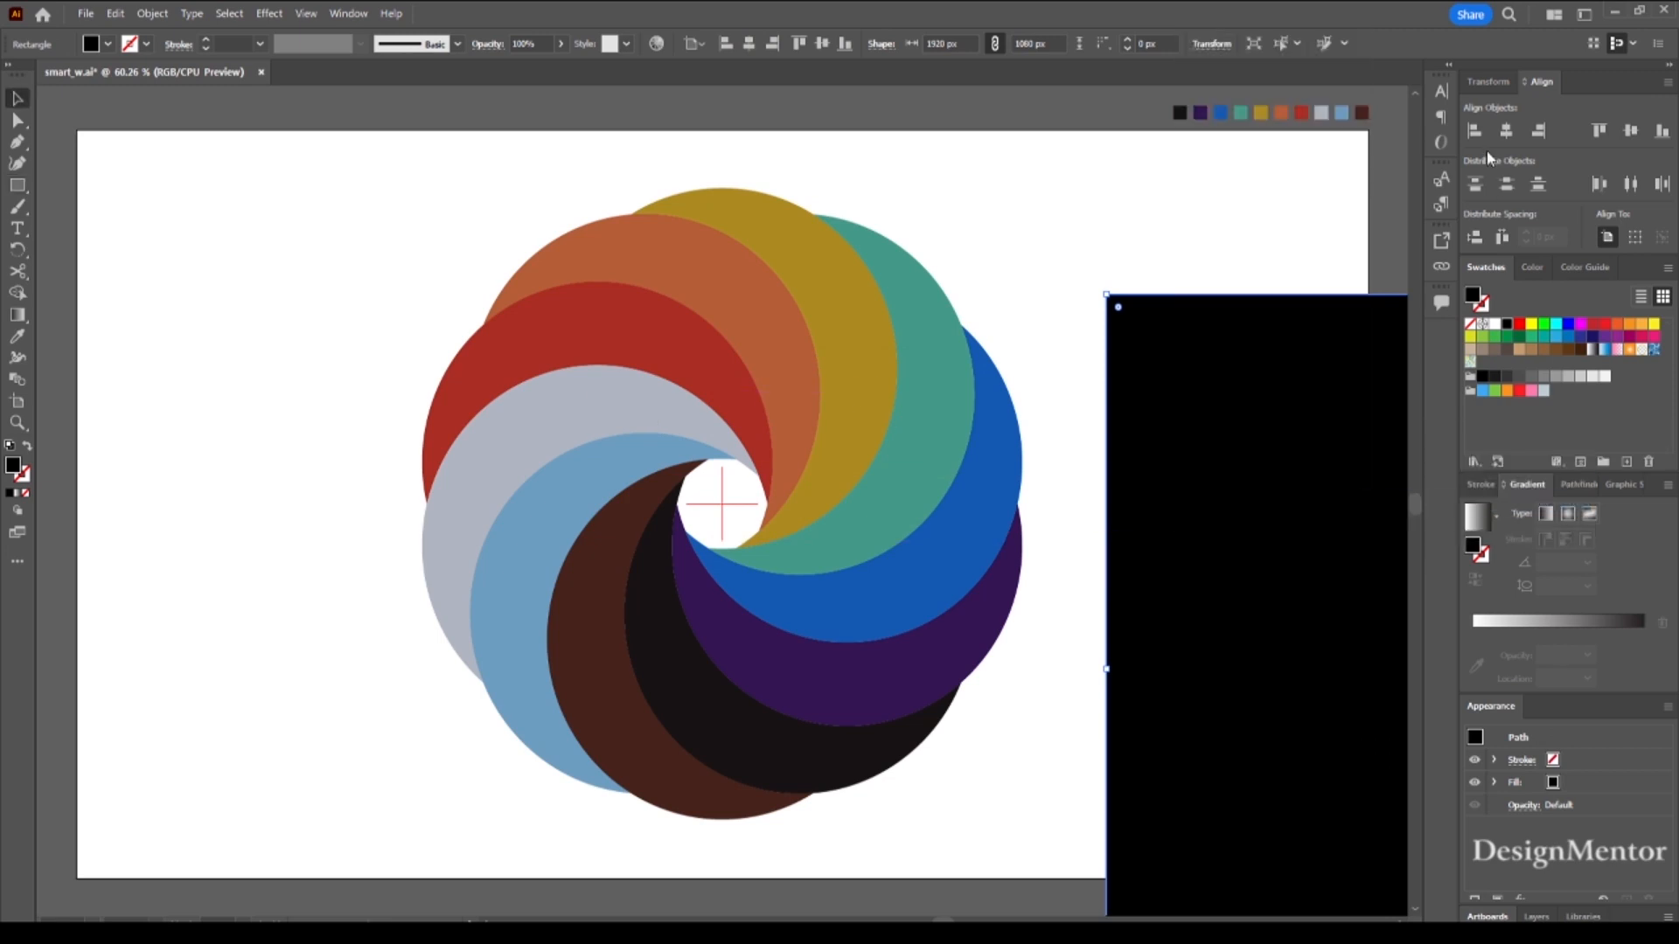
{"action": "left_click", "coordinate": [1506, 133]}
{"action": "left_click", "coordinate": [1629, 131]}
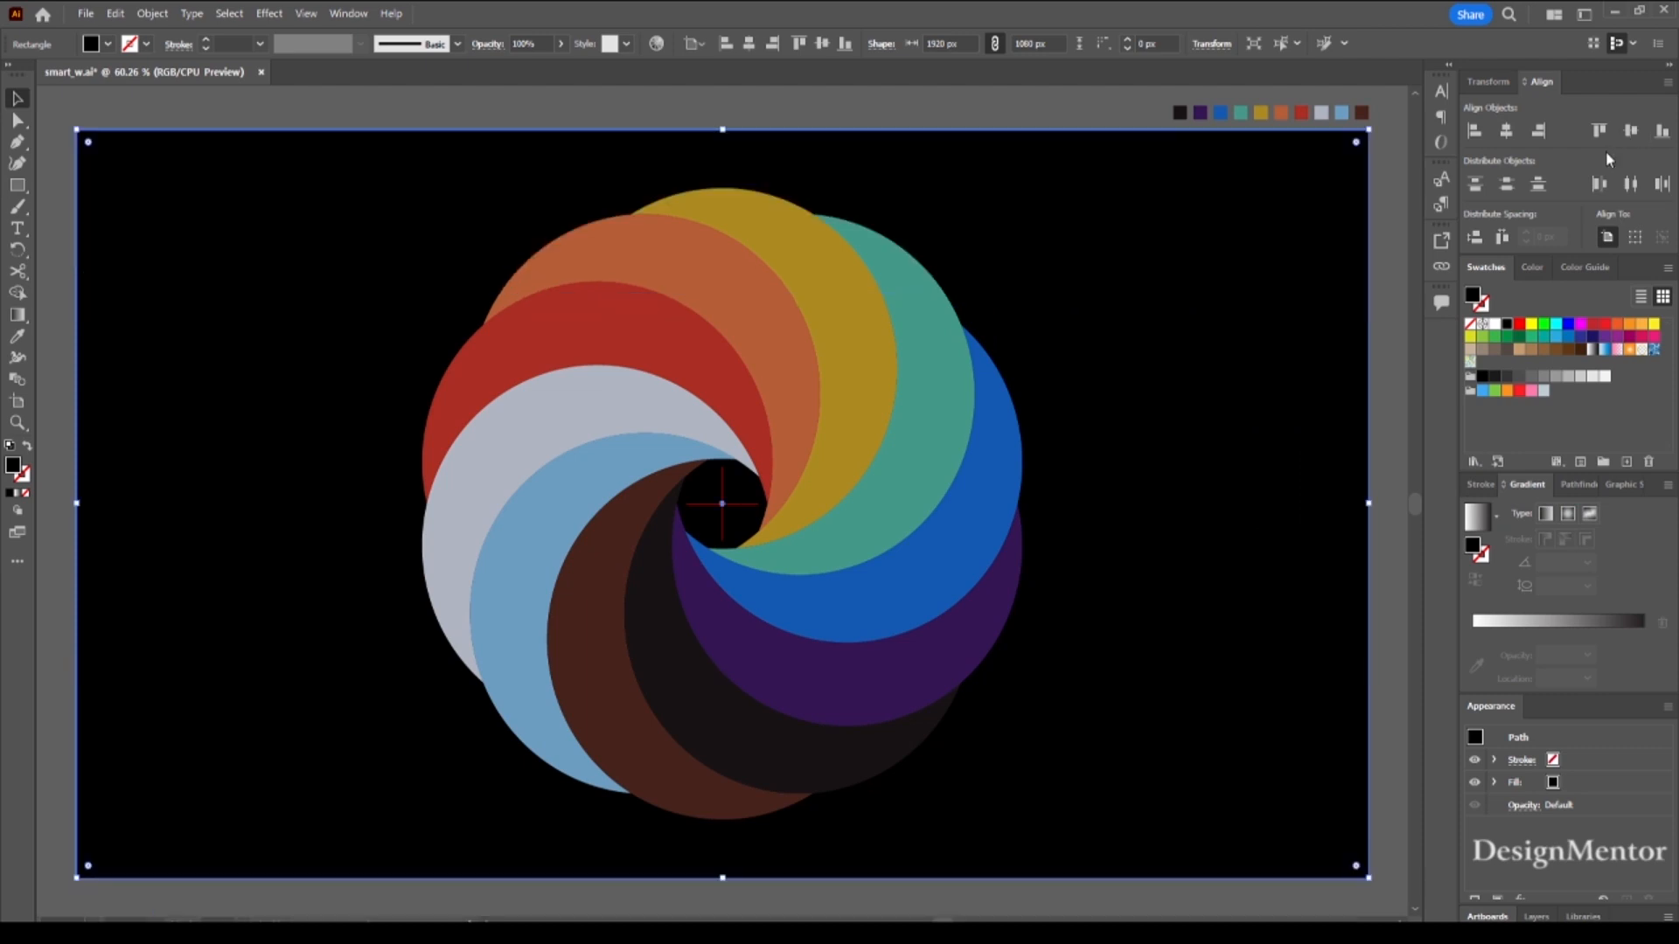
{"action": "left_click", "coordinate": [607, 112]}
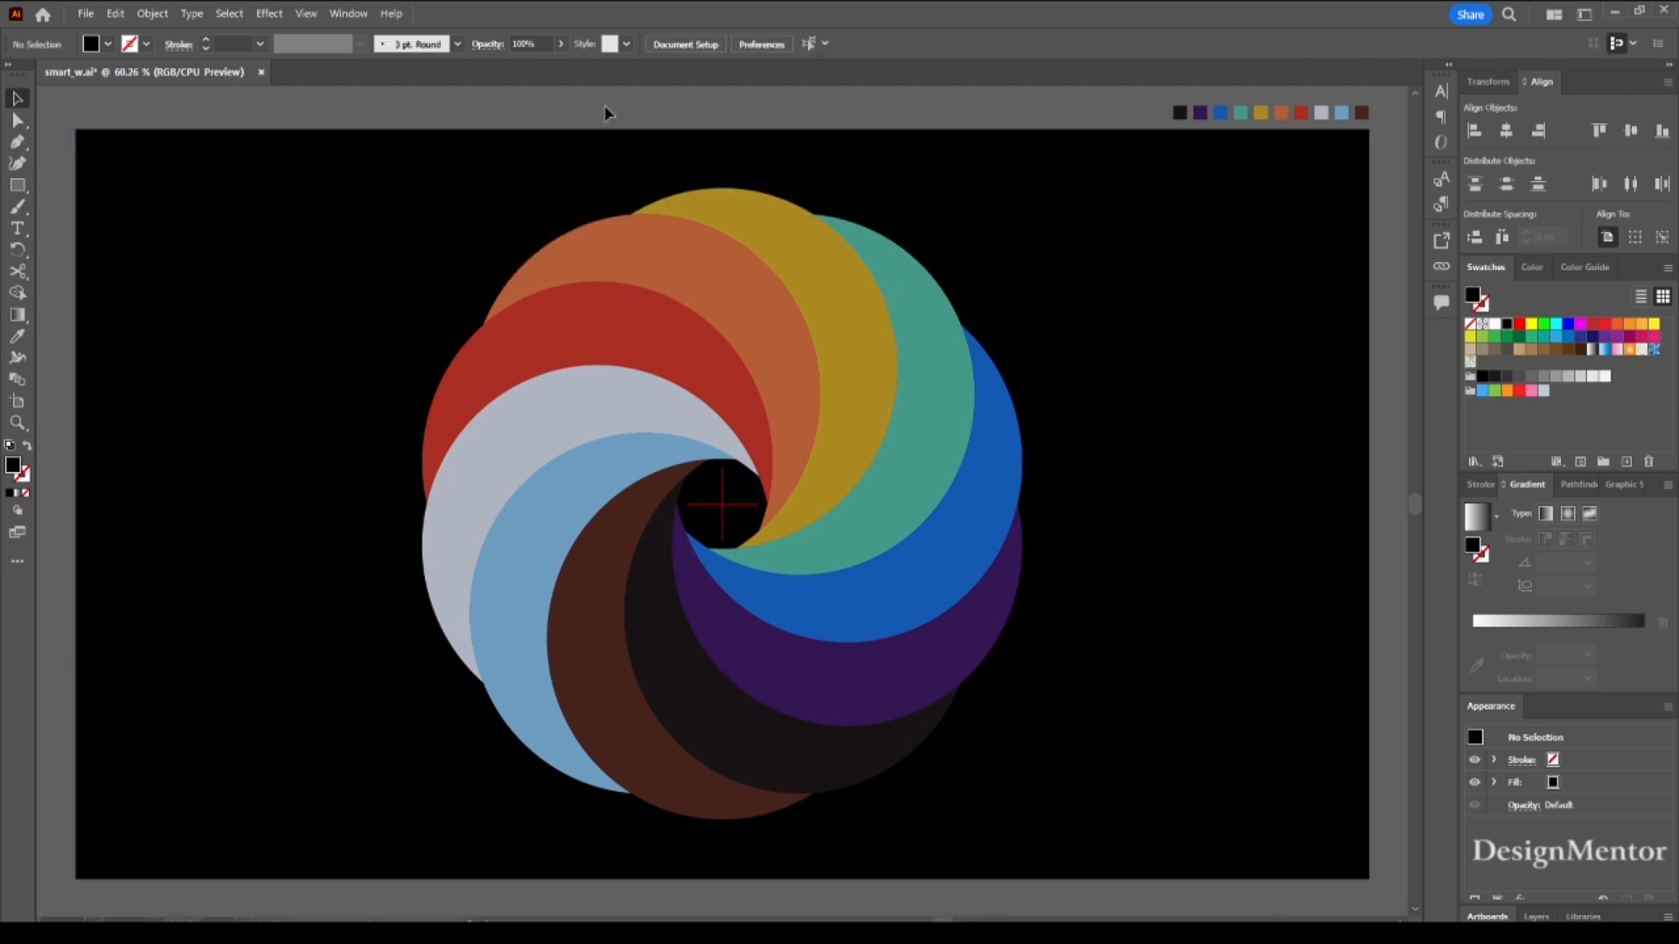
- Lock the black background rectangle
{"action": "left_click", "coordinate": [210, 166]}
{"action": "left_click", "coordinate": [152, 13]}
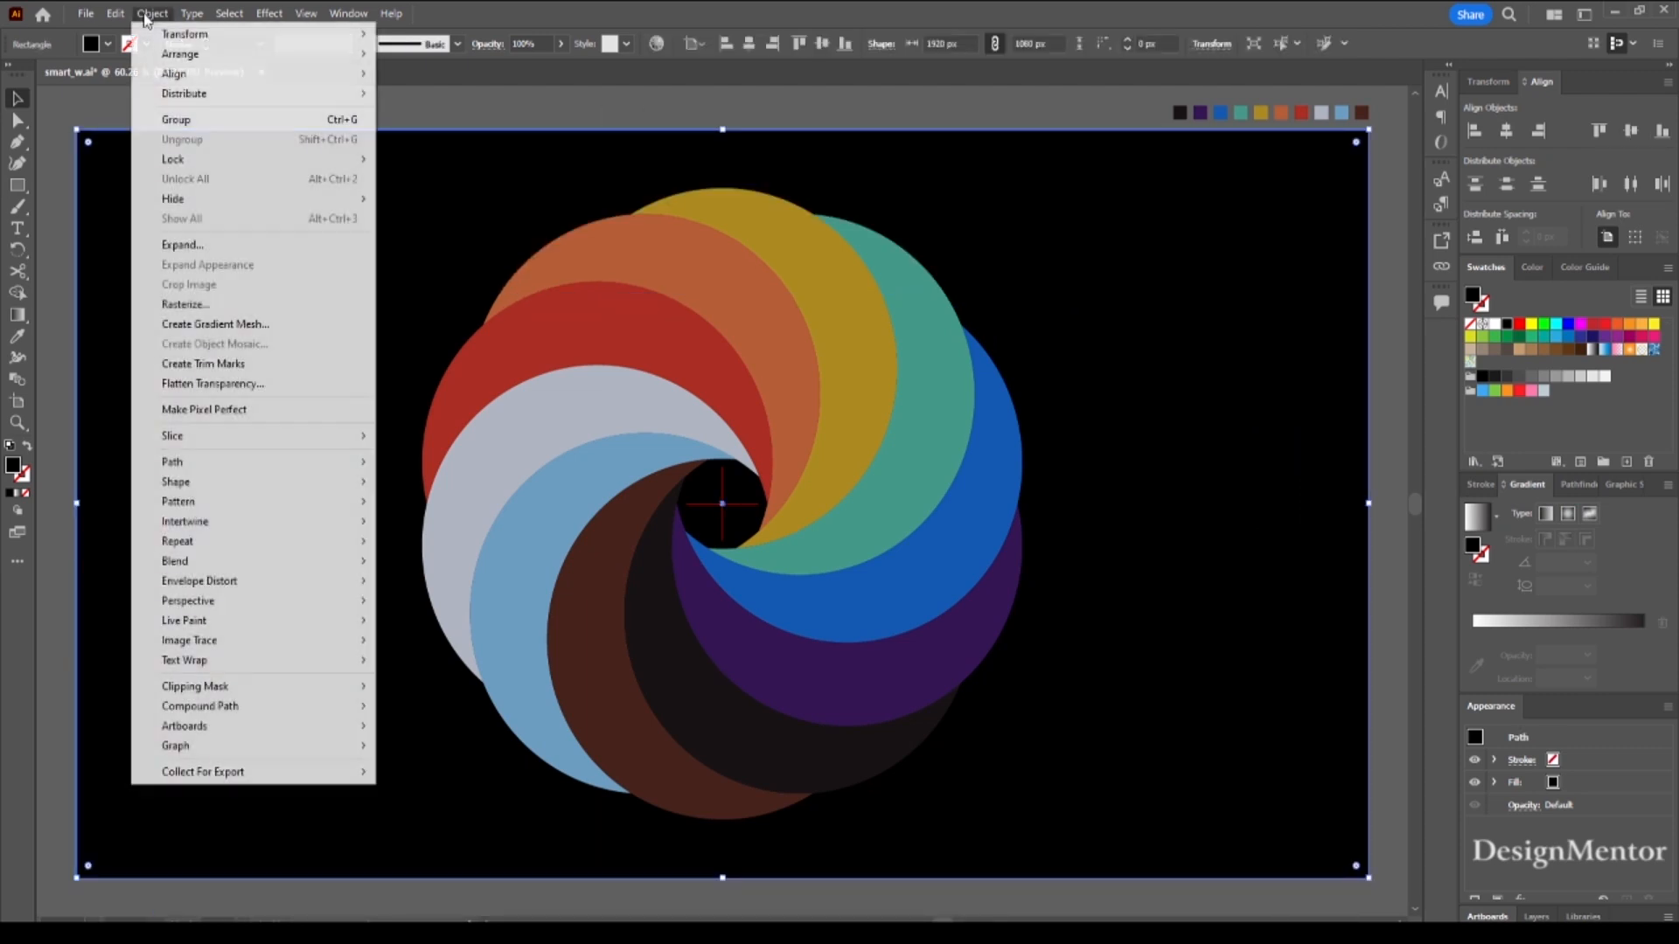
{"action": "mouse_move", "coordinate": [180, 166]}
{"action": "left_click", "coordinate": [492, 161]}
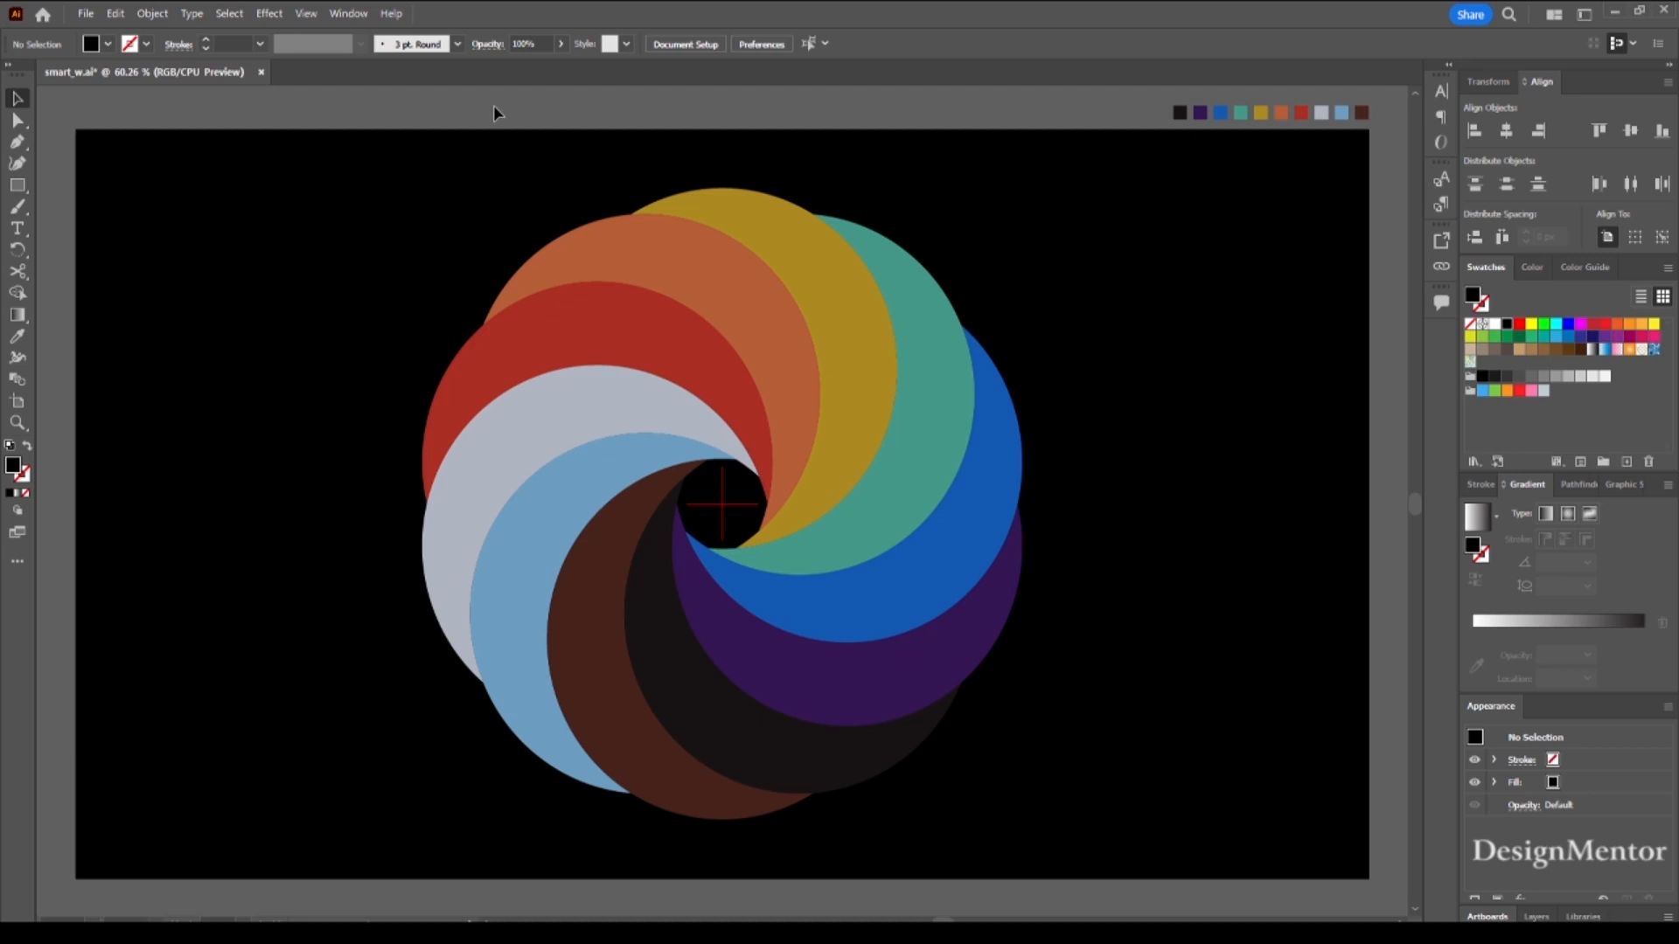
- Create a rectangle 380 px wide and 30 px high with no fill and a white stroke, to the right of the petals
{"action": "left_click", "coordinate": [106, 45]}
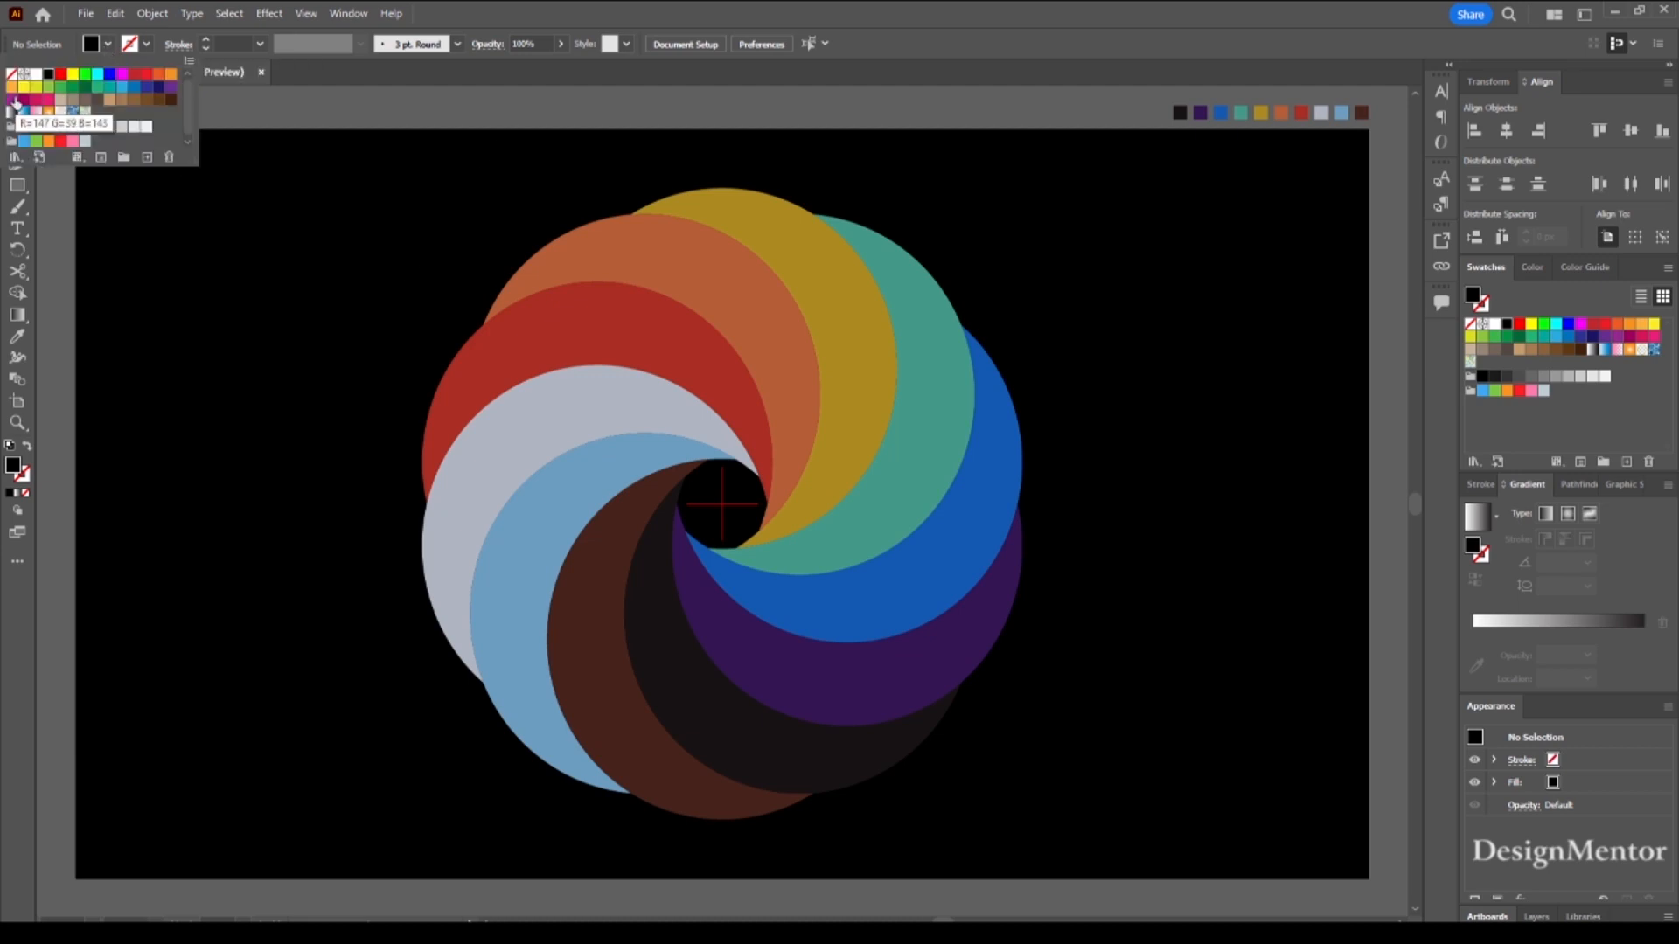
{"action": "left_click", "coordinate": [14, 79]}
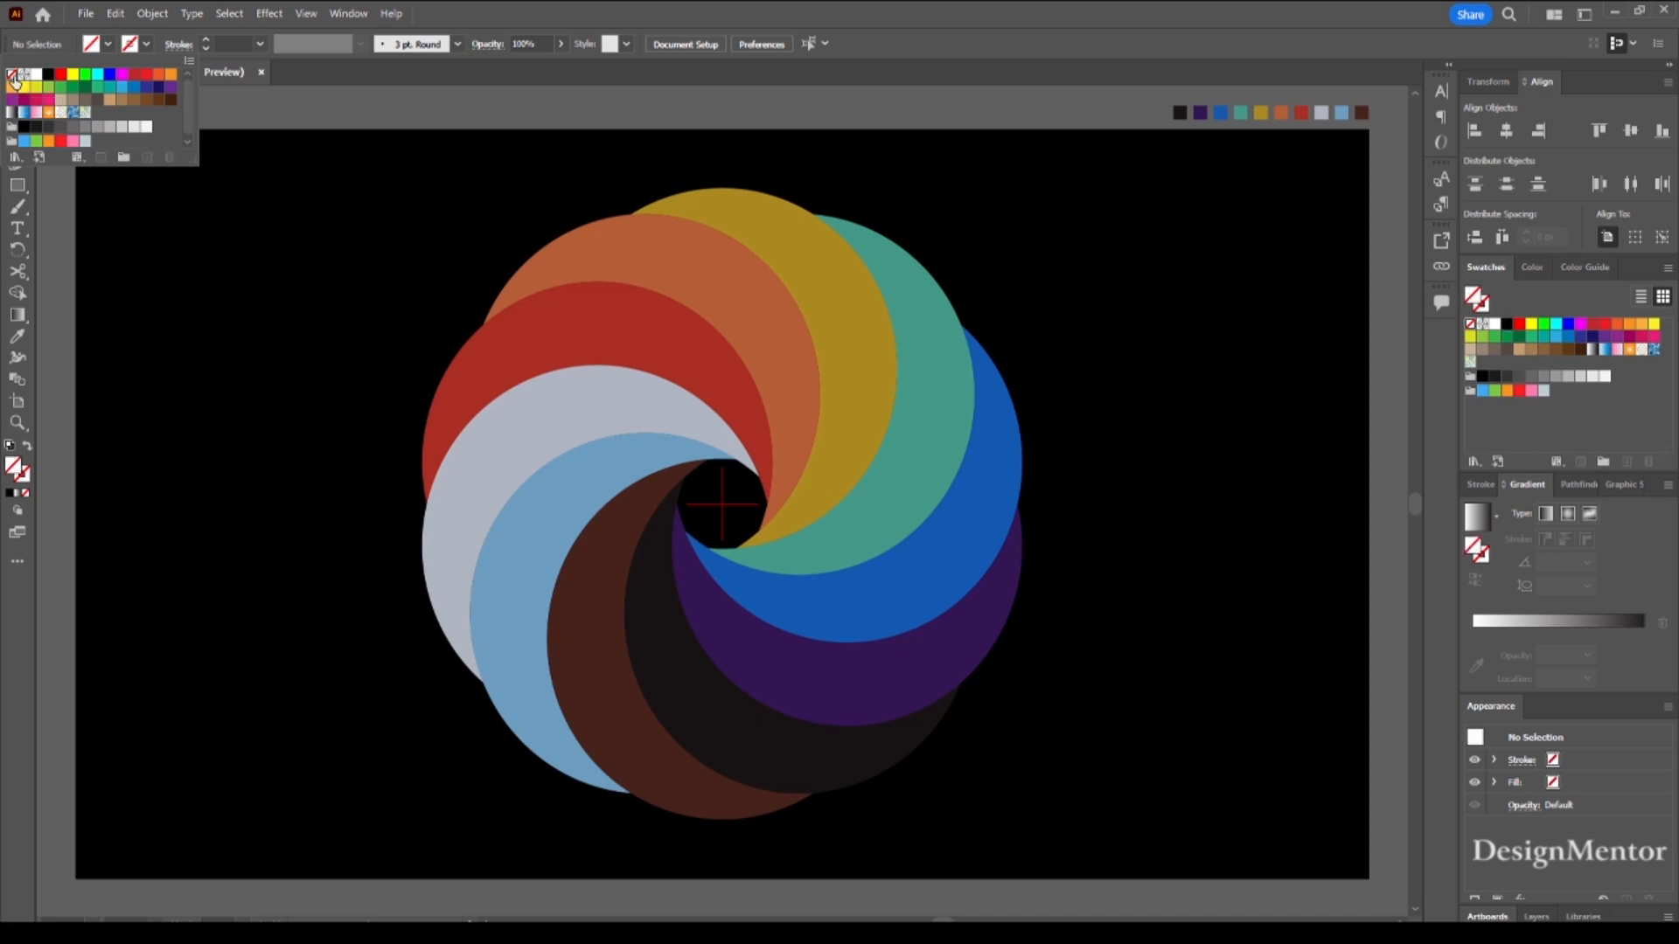
{"action": "left_click", "coordinate": [145, 45]}
{"action": "left_click", "coordinate": [36, 81]}
{"action": "left_click", "coordinate": [17, 188]}
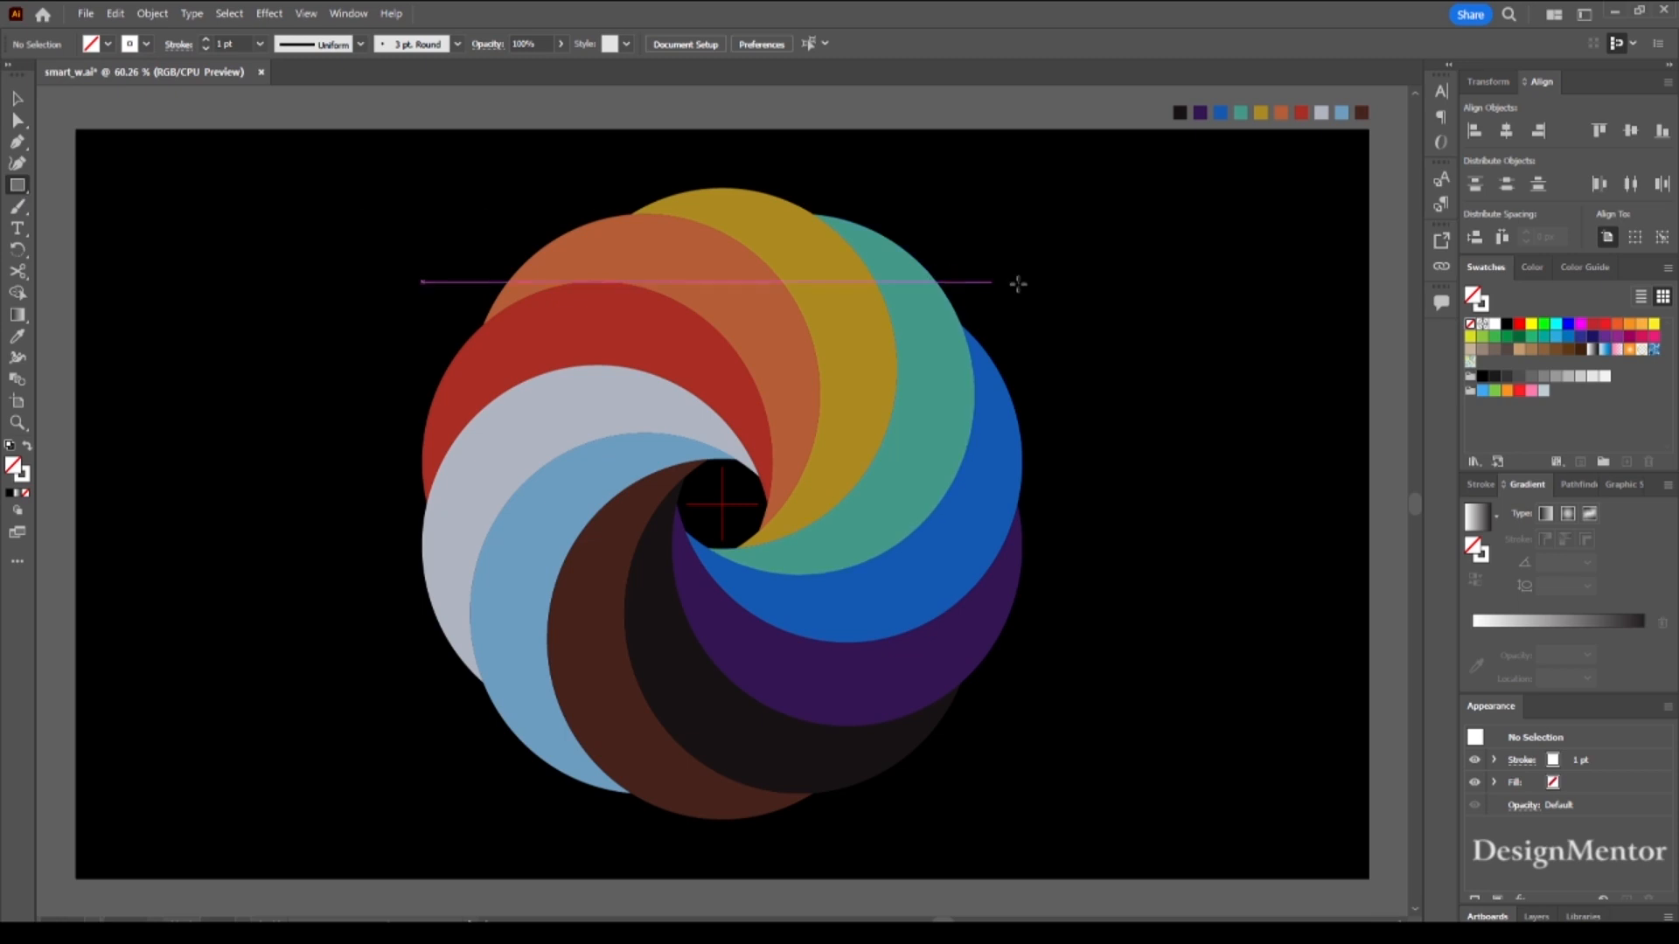
{"action": "left_click", "coordinate": [1018, 284]}
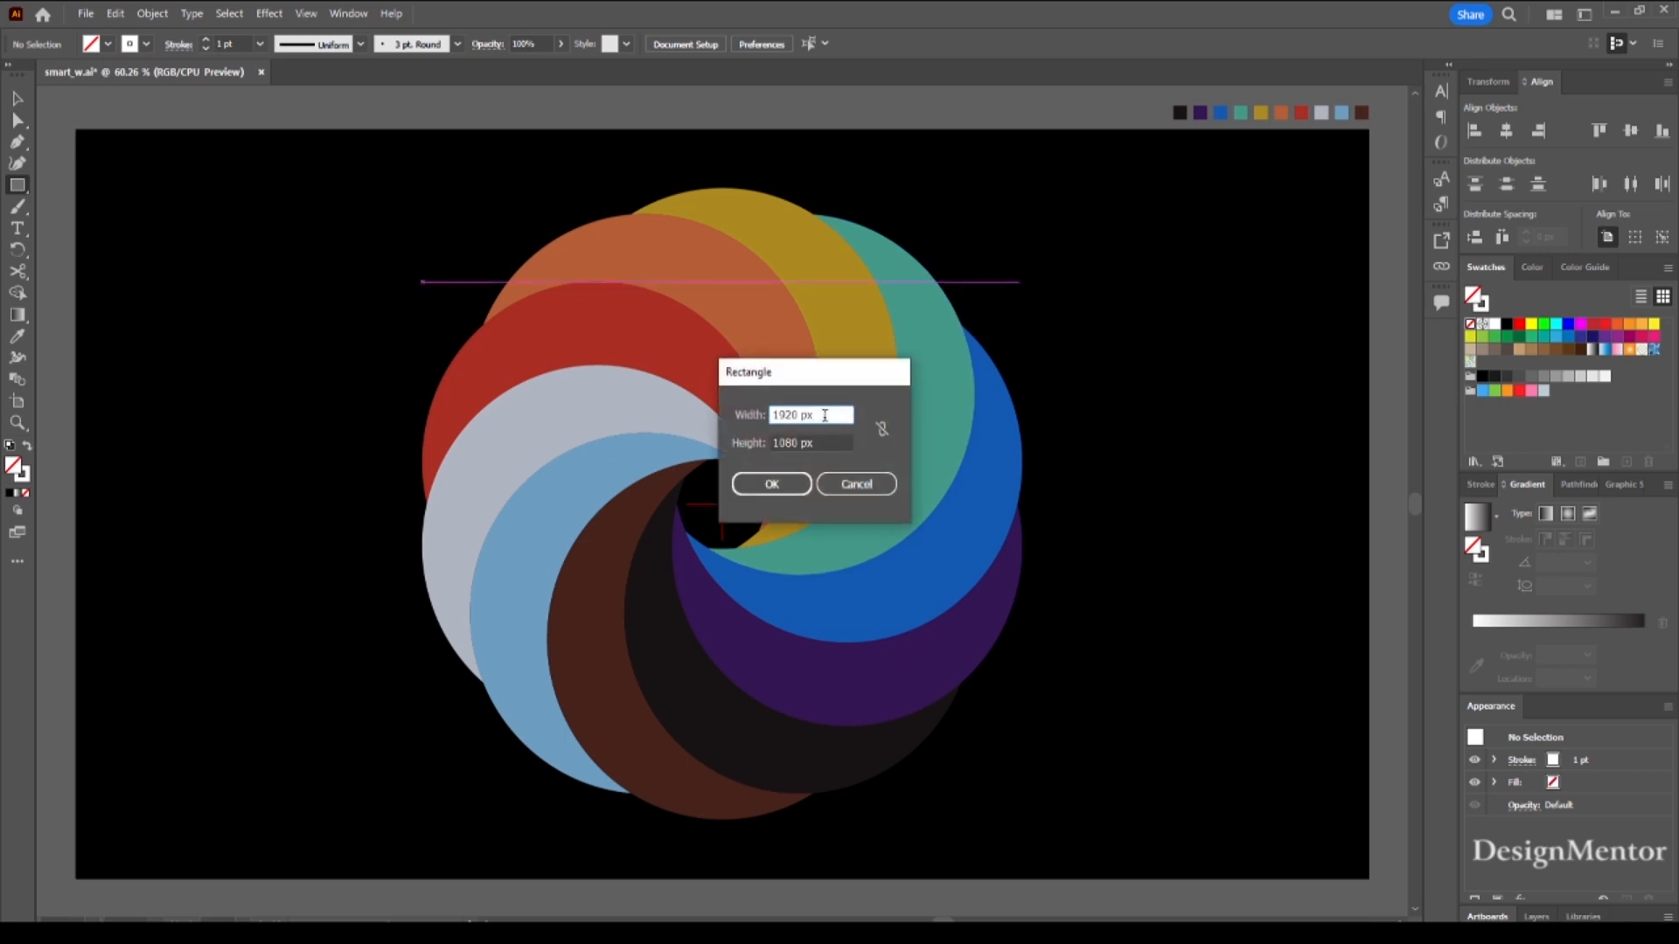
{"action": "type", "text": "380"}
{"action": "key", "text": "Tab"}
{"action": "type", "text": "30"}
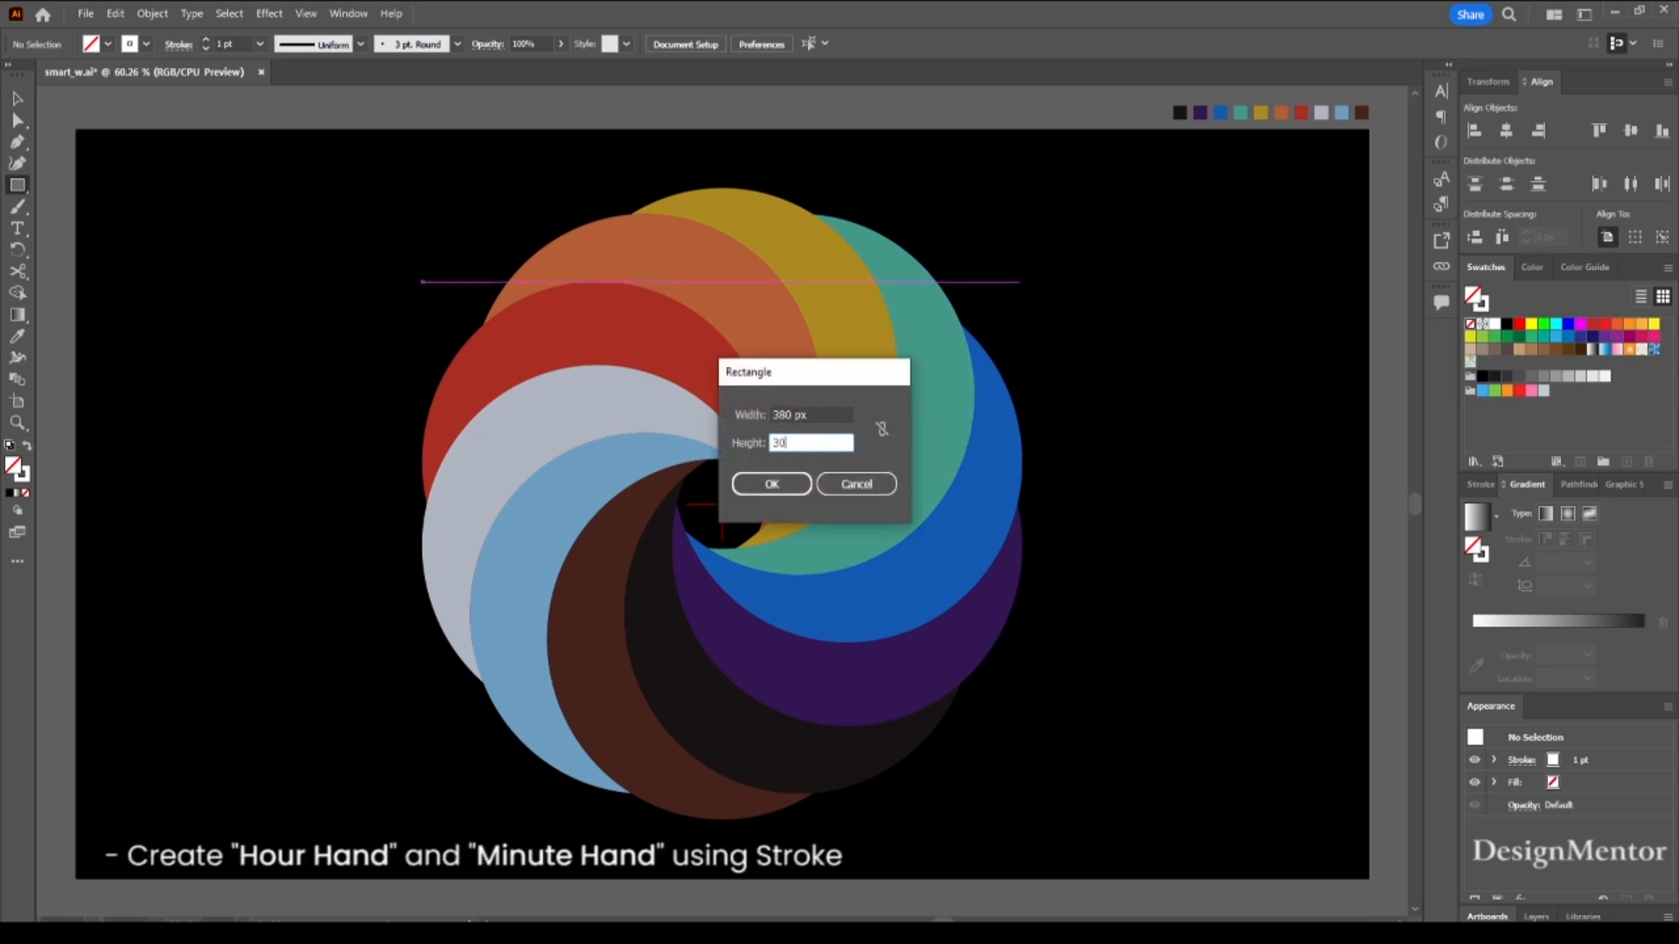
{"action": "key", "text": "Return"}
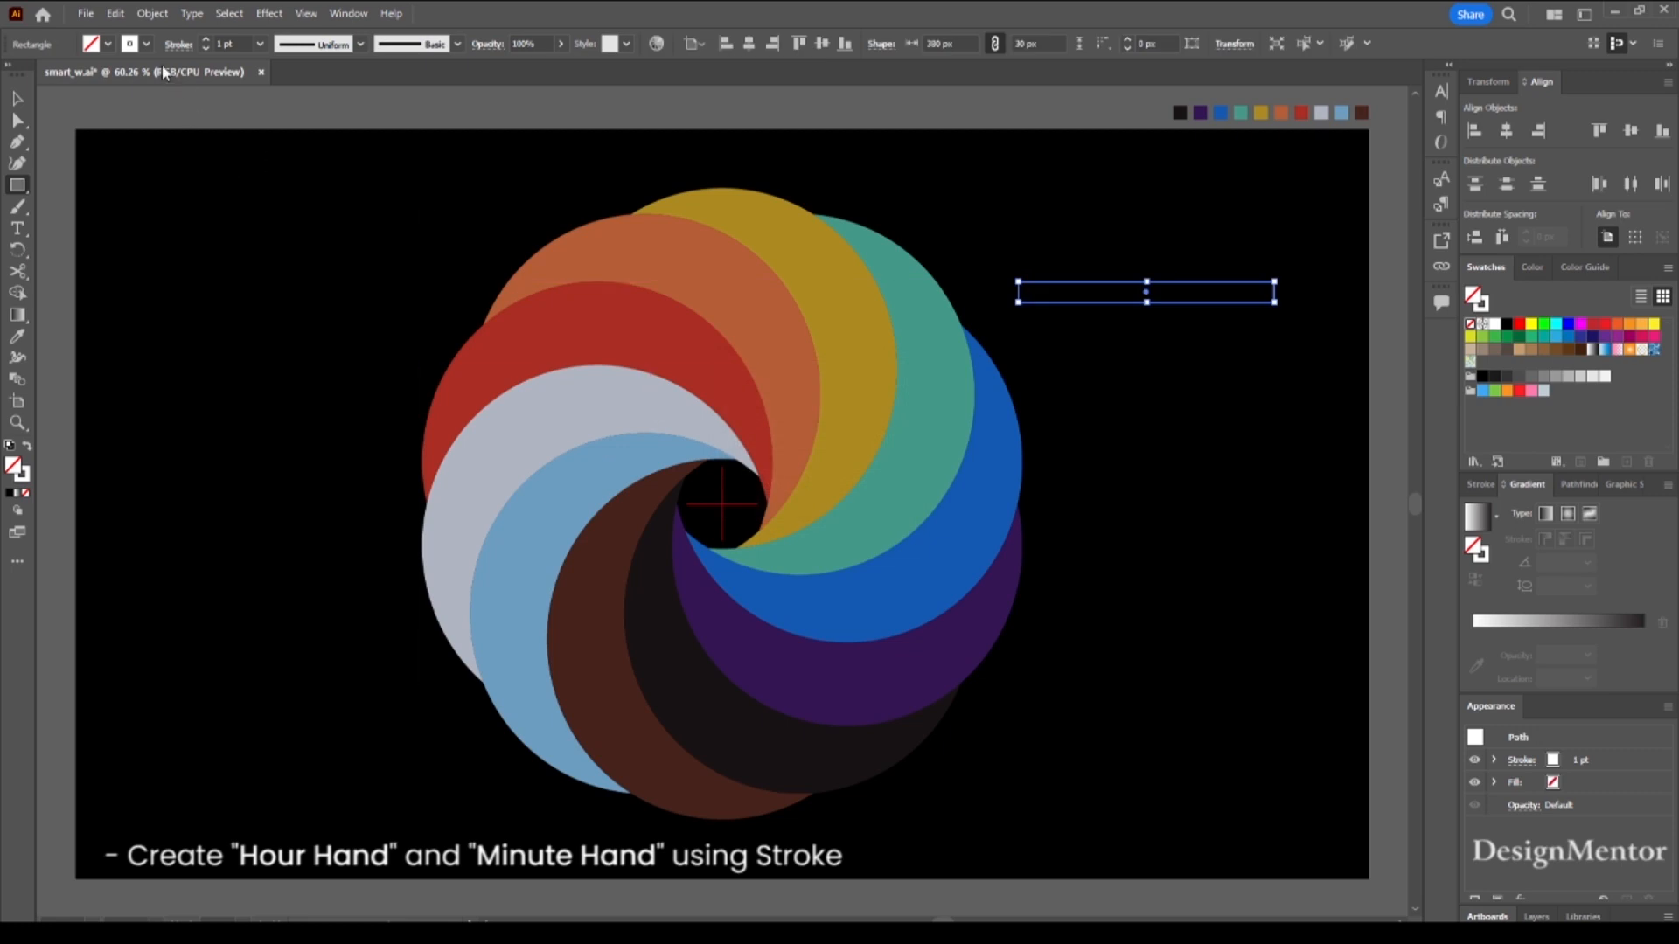
- Set the thin white rectangle's stroke weight to 6 pt
{"action": "left_click", "coordinate": [245, 45]}
{"action": "type", "text": "6"}
{"action": "key", "text": "Return"}
{"action": "left_click", "coordinate": [171, 50]}
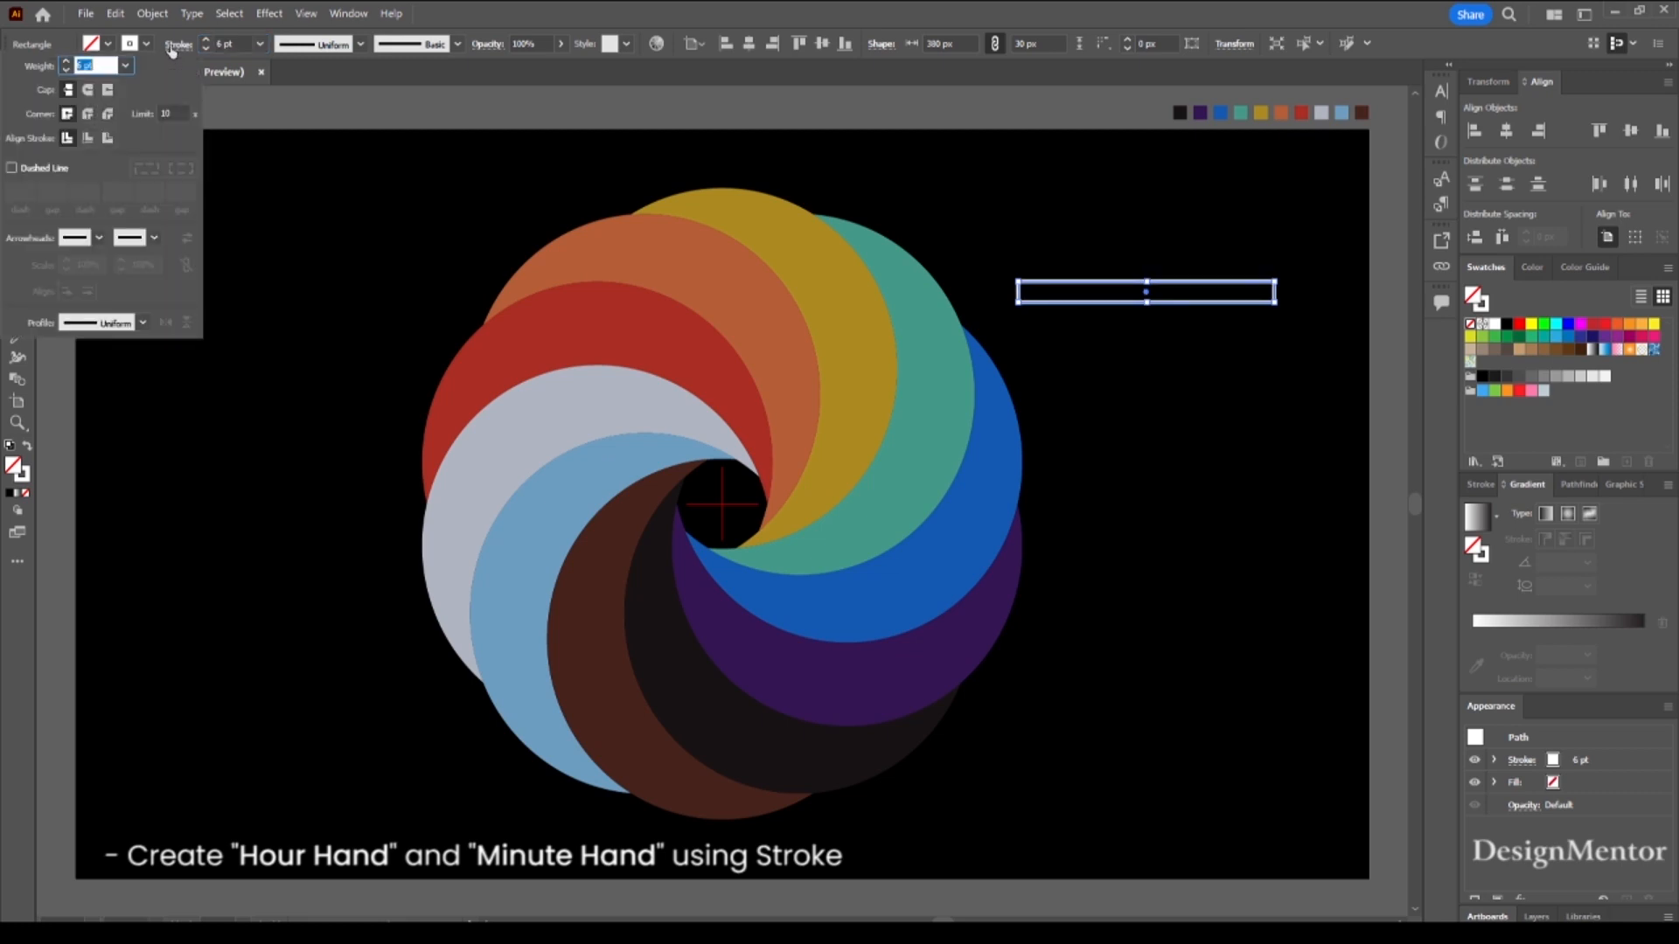
{"action": "key", "text": "Escape"}
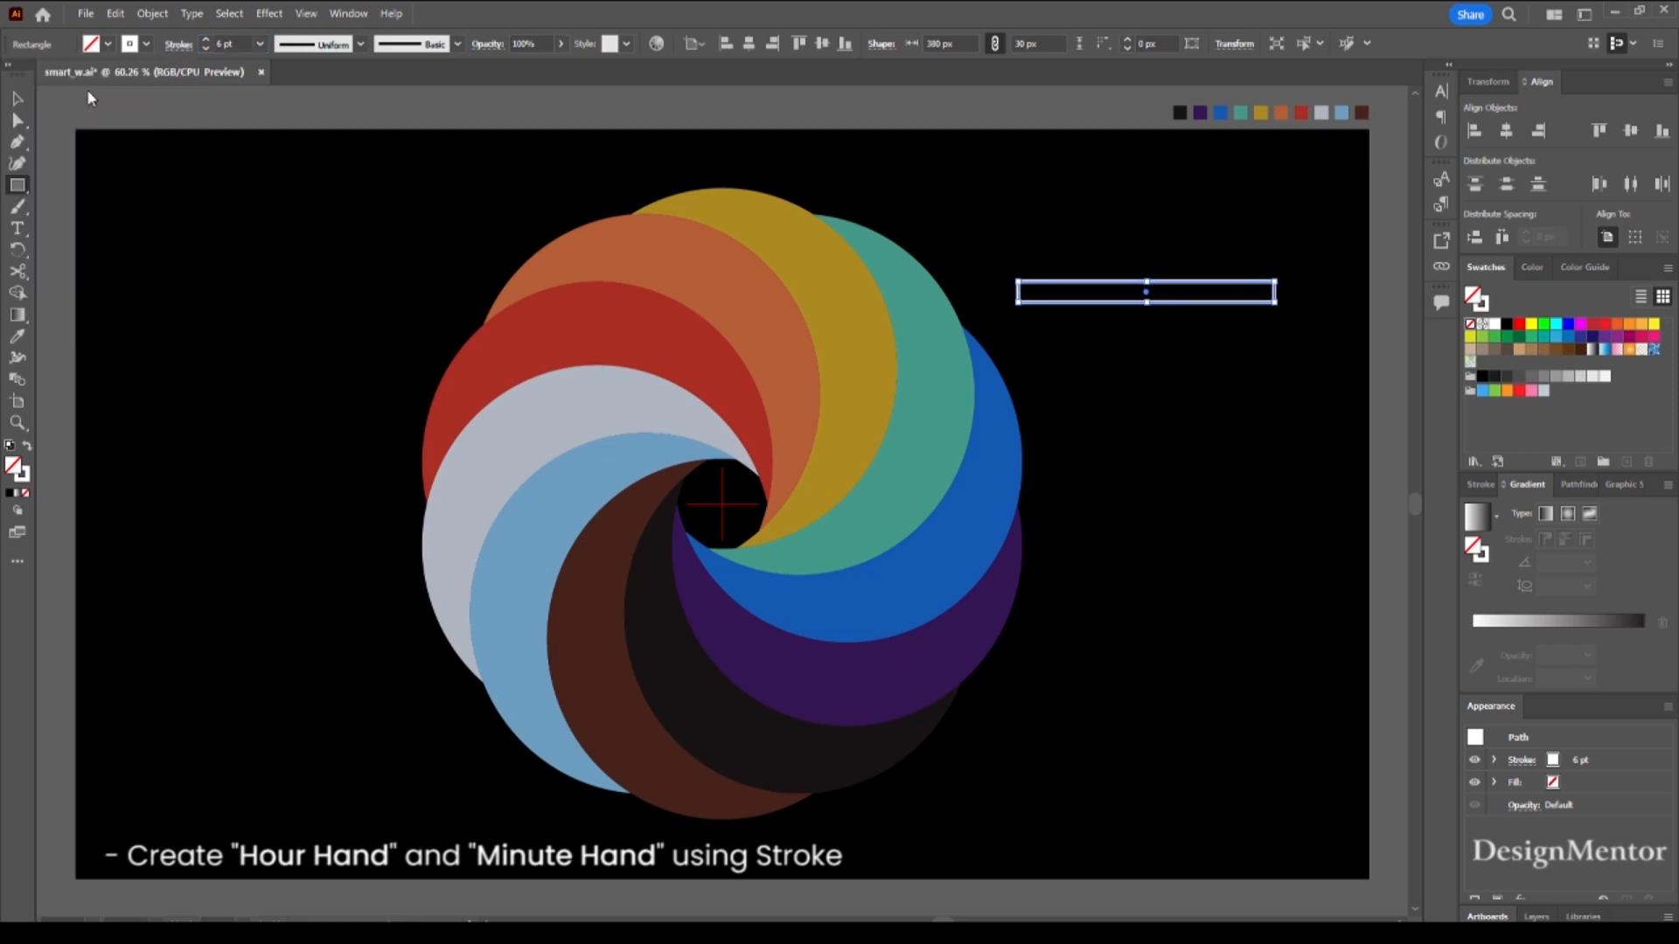
- Apply the Round Corners effect with a 20 px radius to the 380 px wide rectangle and deselect it
{"action": "left_click", "coordinate": [268, 14]}
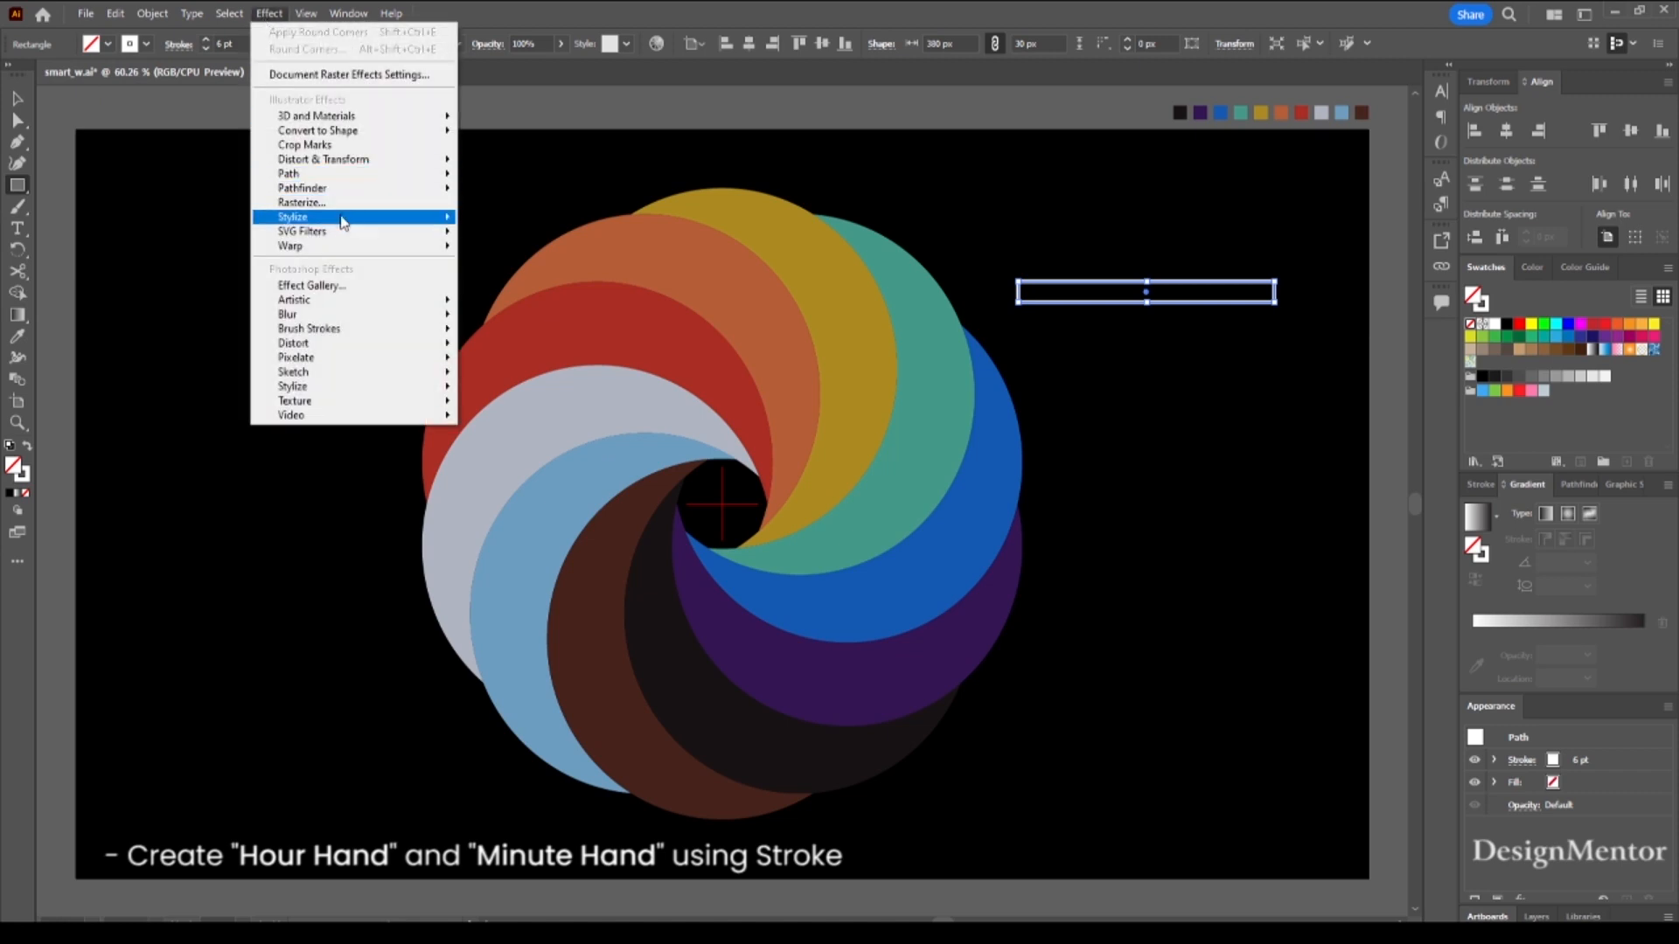
{"action": "mouse_move", "coordinate": [337, 218]}
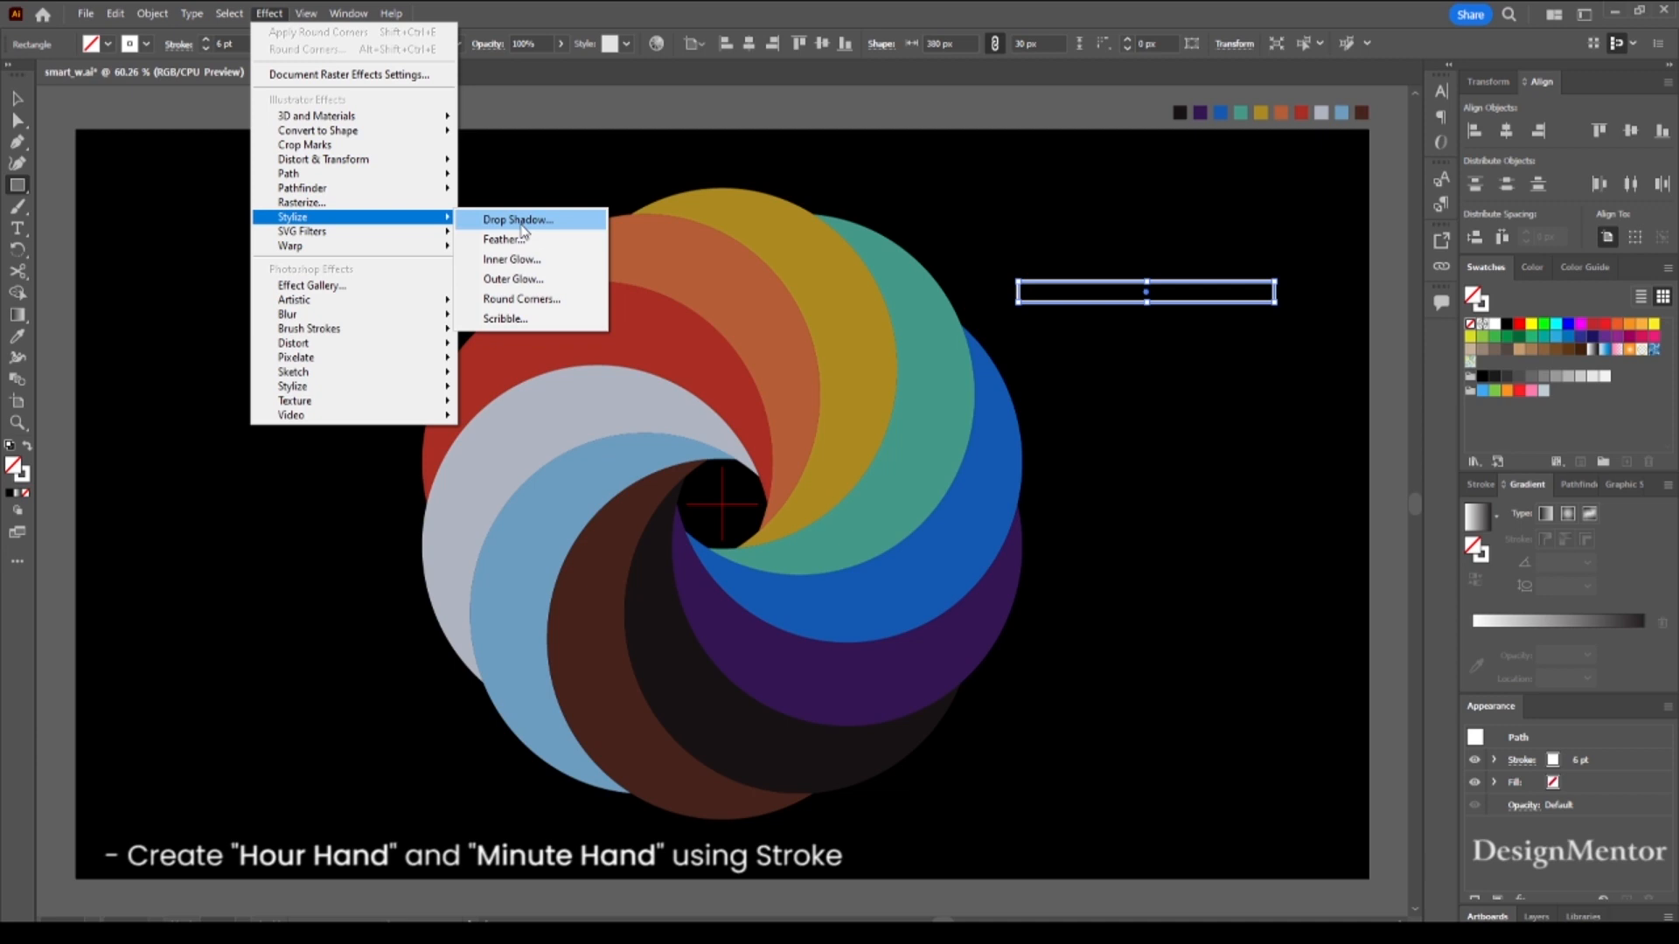
{"action": "left_click", "coordinate": [521, 299]}
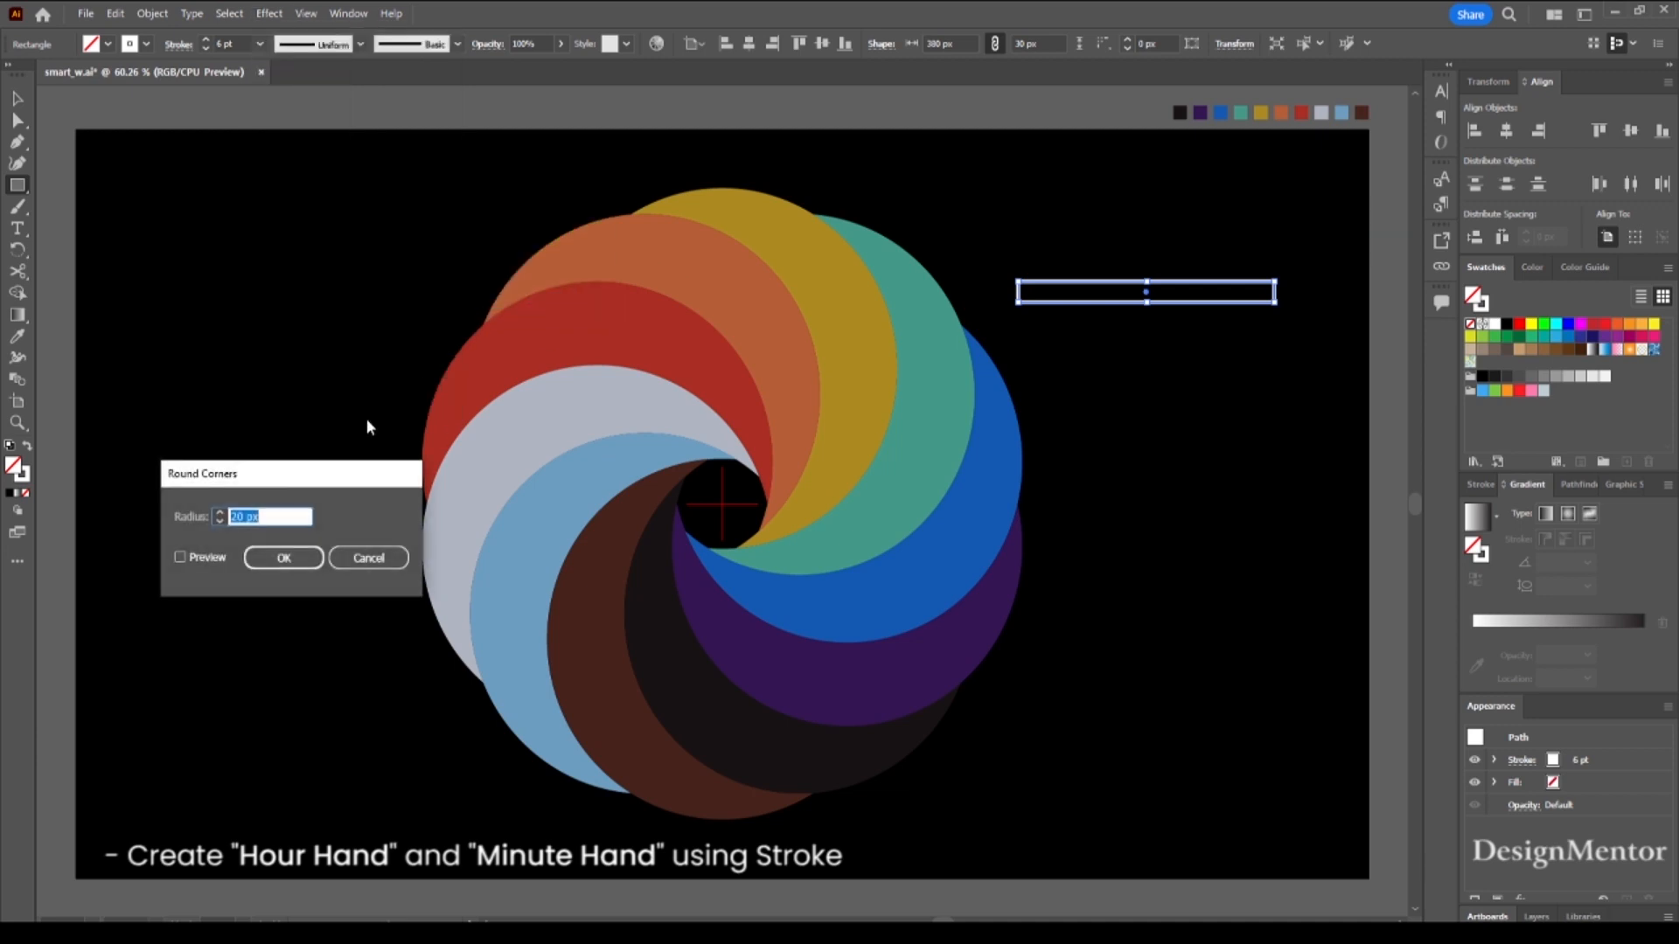
{"action": "left_click", "coordinate": [179, 558]}
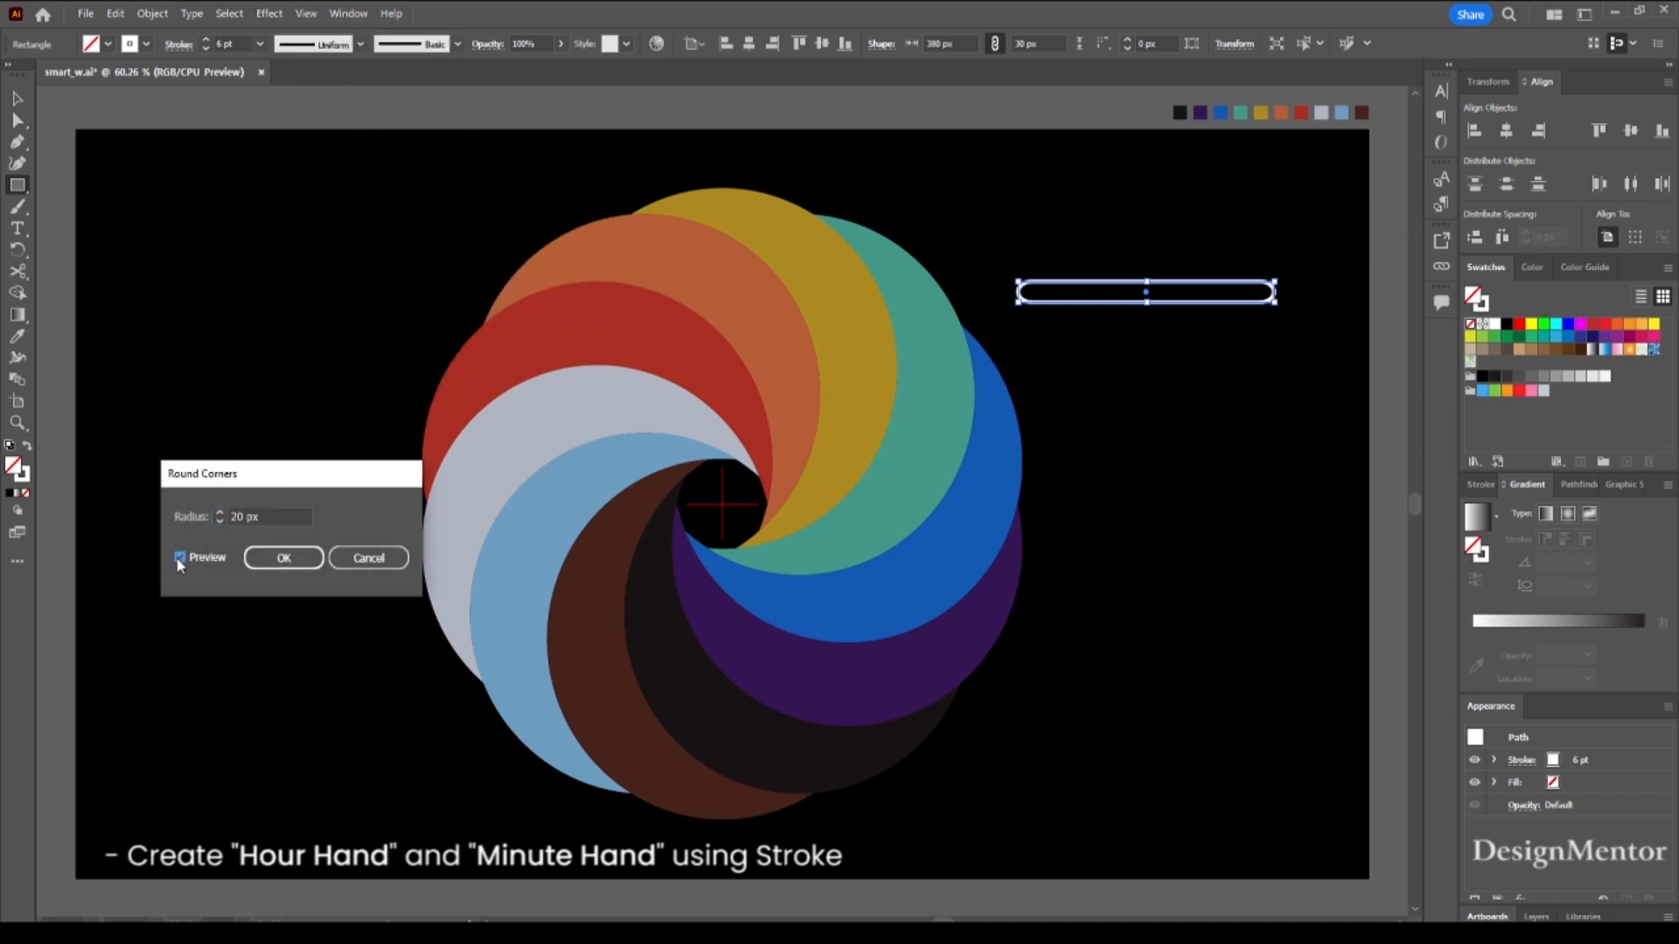
{"action": "left_click", "coordinate": [283, 558]}
{"action": "key", "text": "v"}
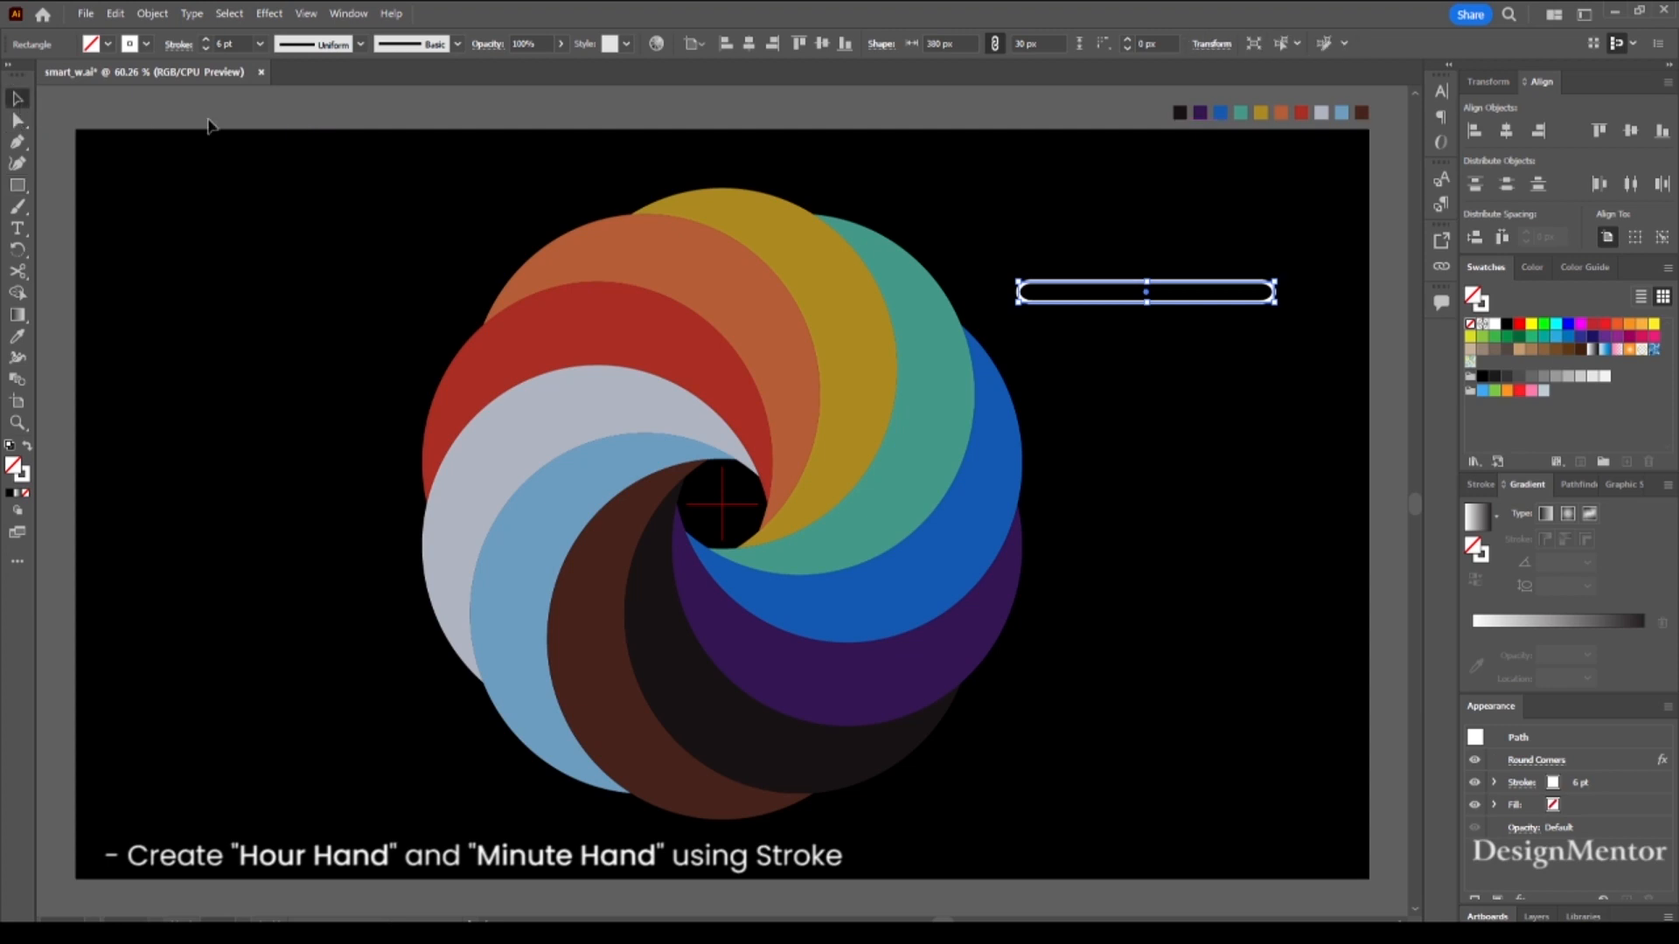
{"action": "left_click", "coordinate": [208, 119]}
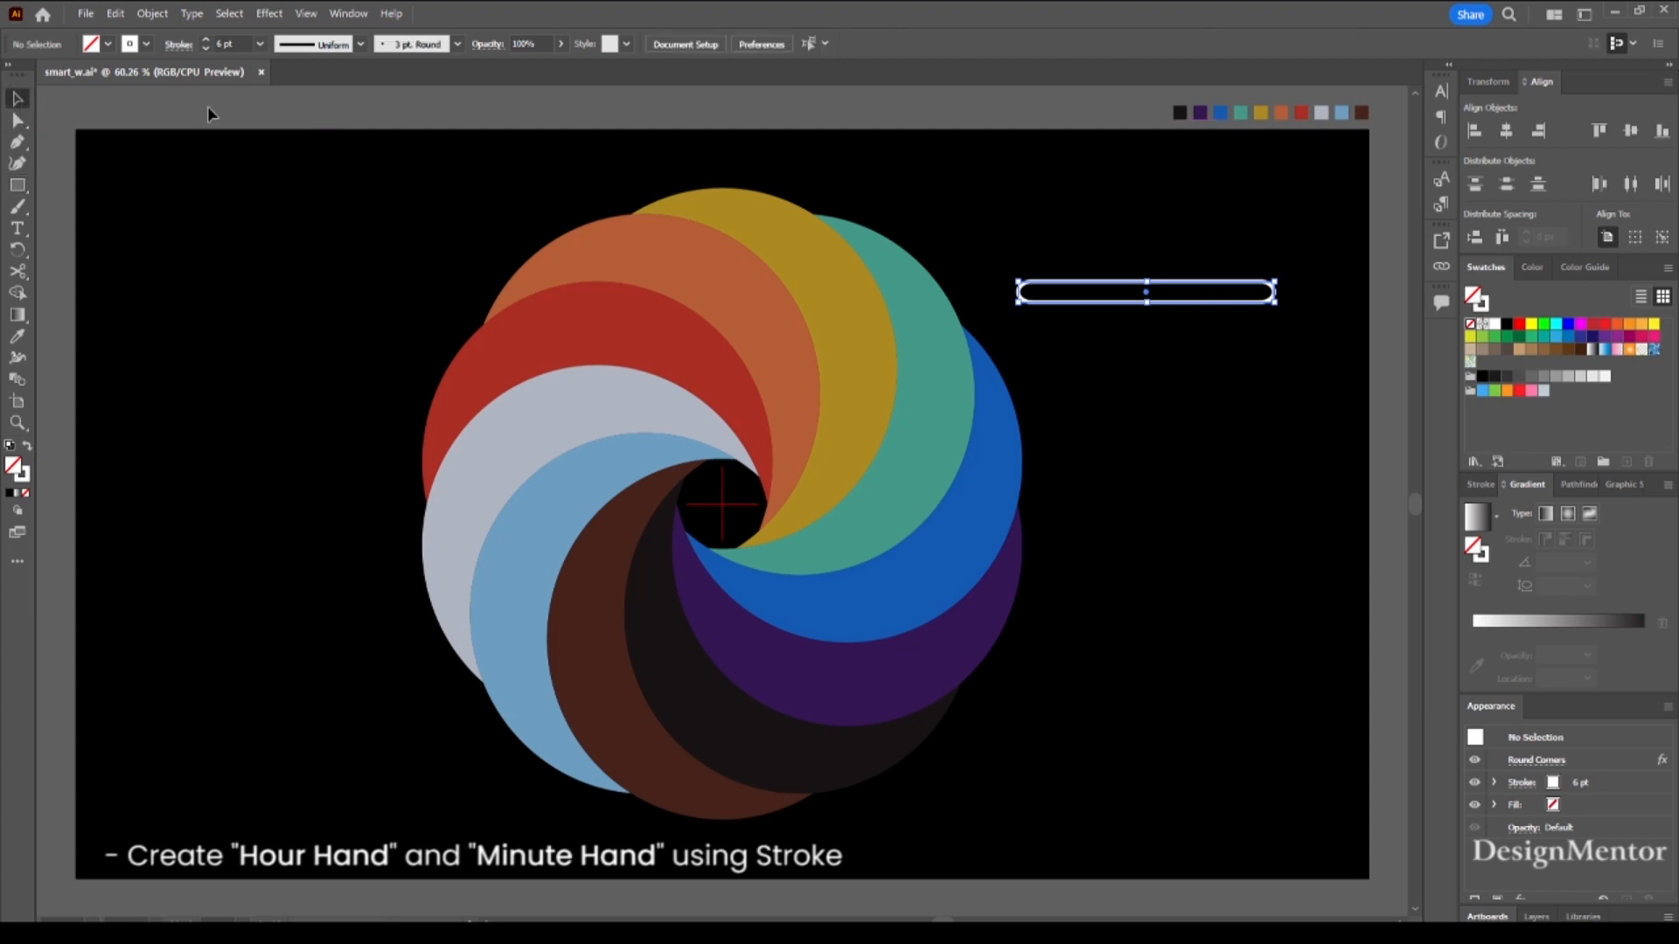
{"action": "left_click", "coordinate": [1131, 291]}
{"action": "left_click", "coordinate": [1123, 172]}
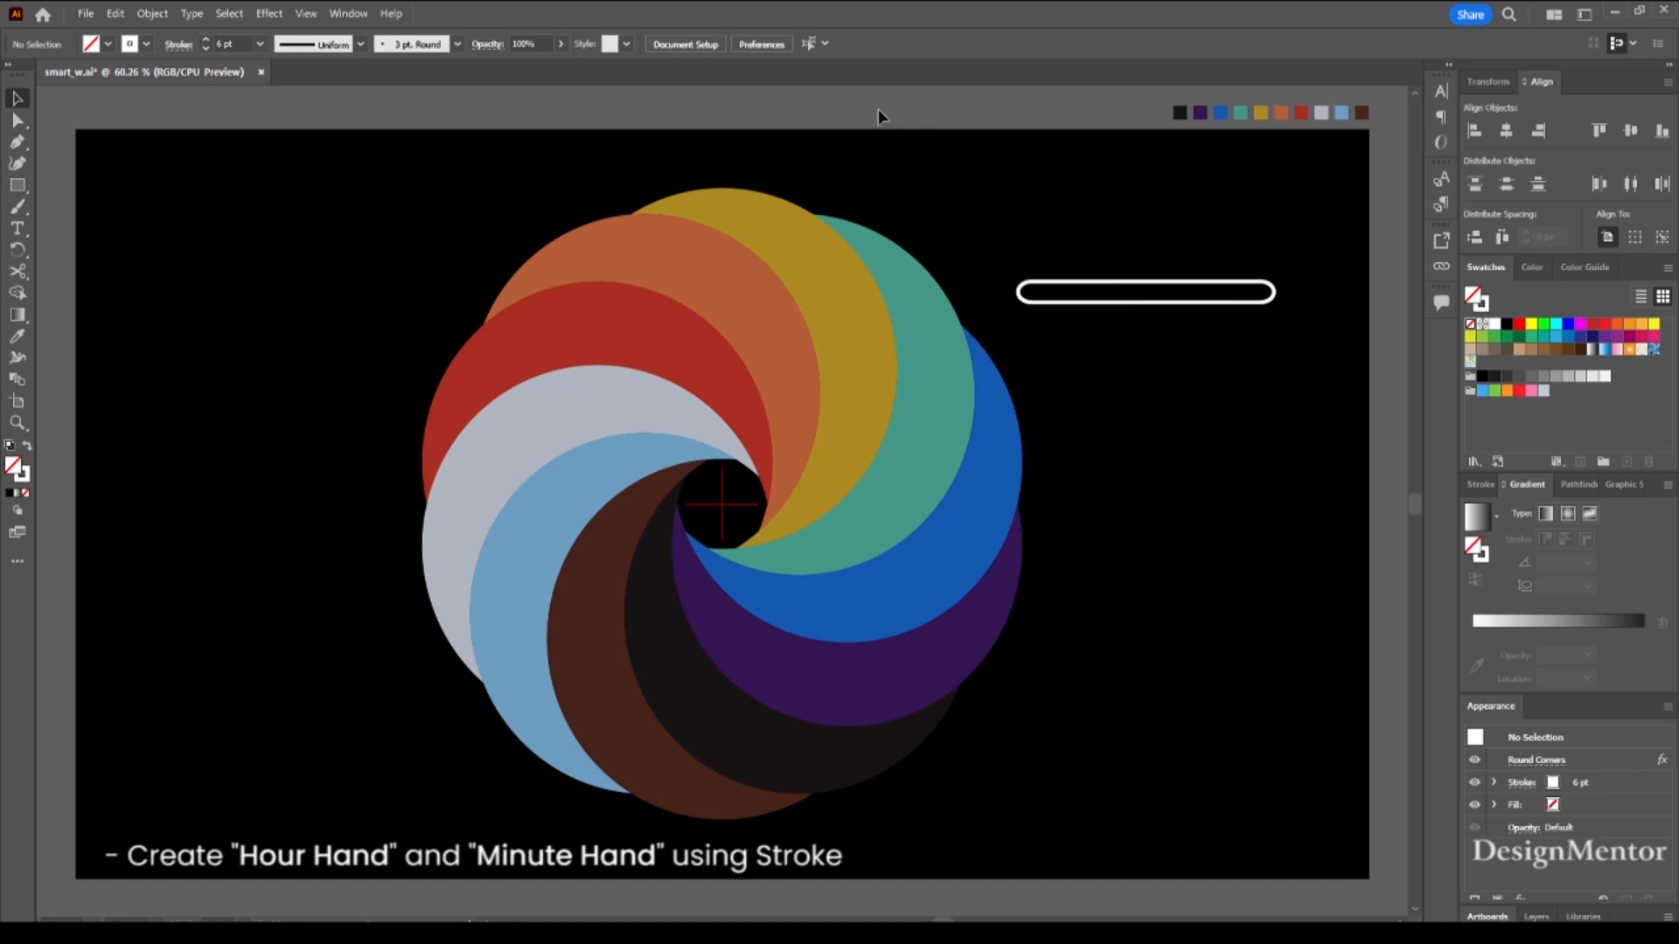
- Create a second rectangle 190 px wide and 30 px high with a white stroke below the long rounded one
{"action": "left_click", "coordinate": [17, 185]}
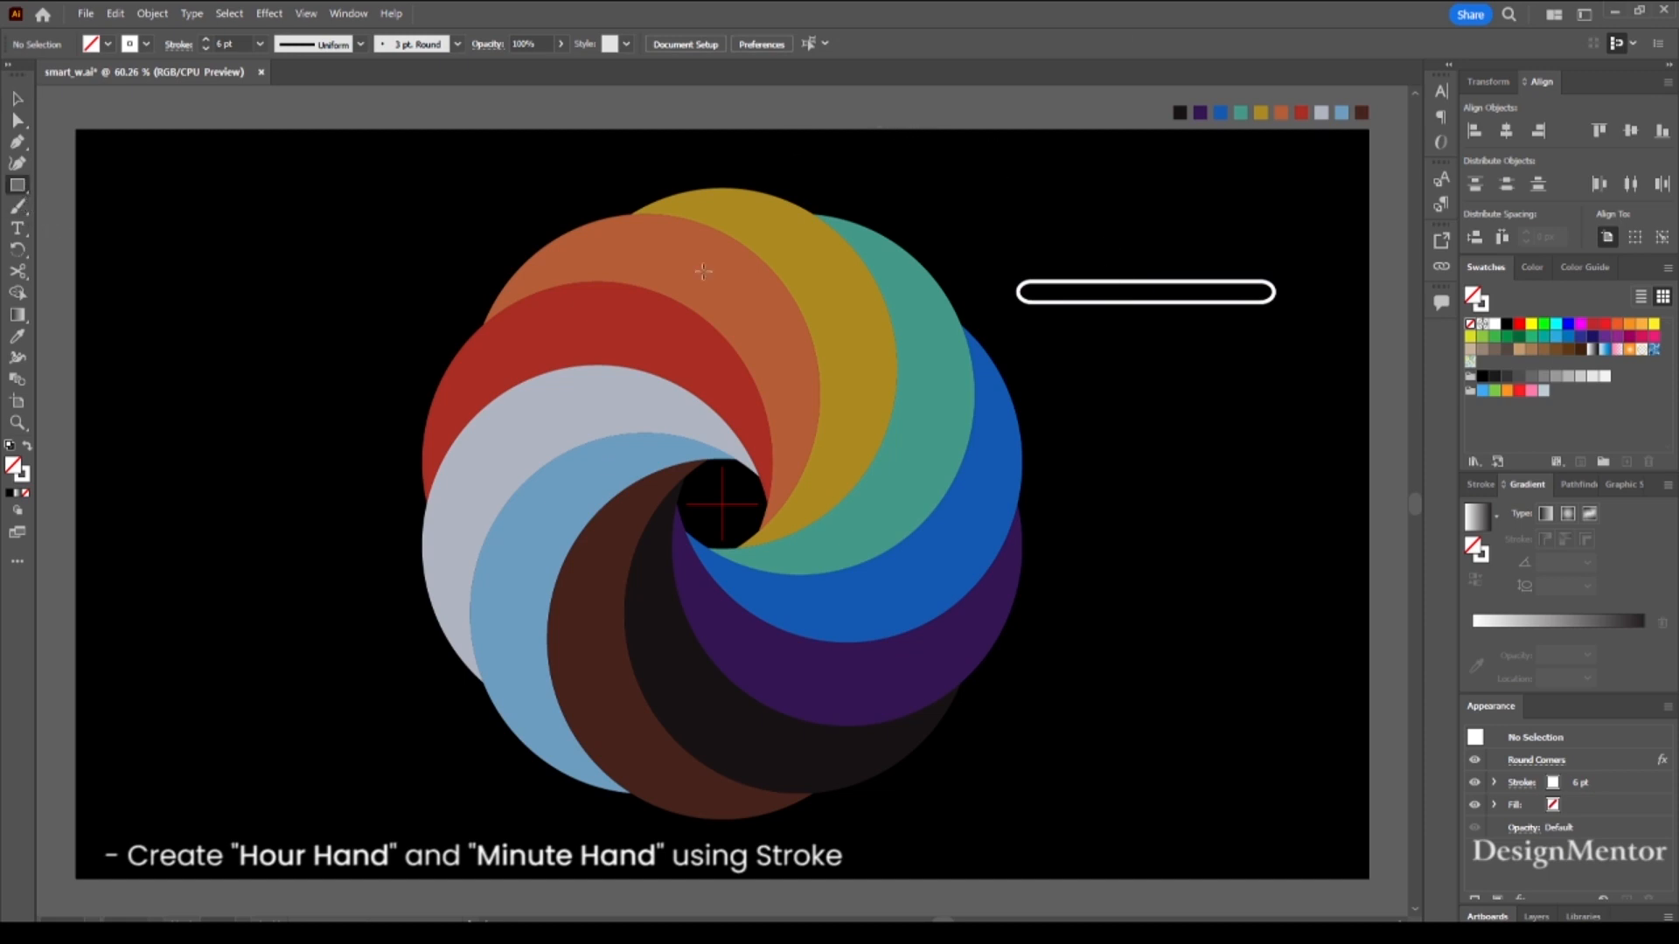
{"action": "left_click", "coordinate": [1073, 420]}
{"action": "left_click_drag", "start_coordinate": [835, 417], "coordinate": [651, 428]}
{"action": "type", "text": "280"}
{"action": "key", "text": "Return"}
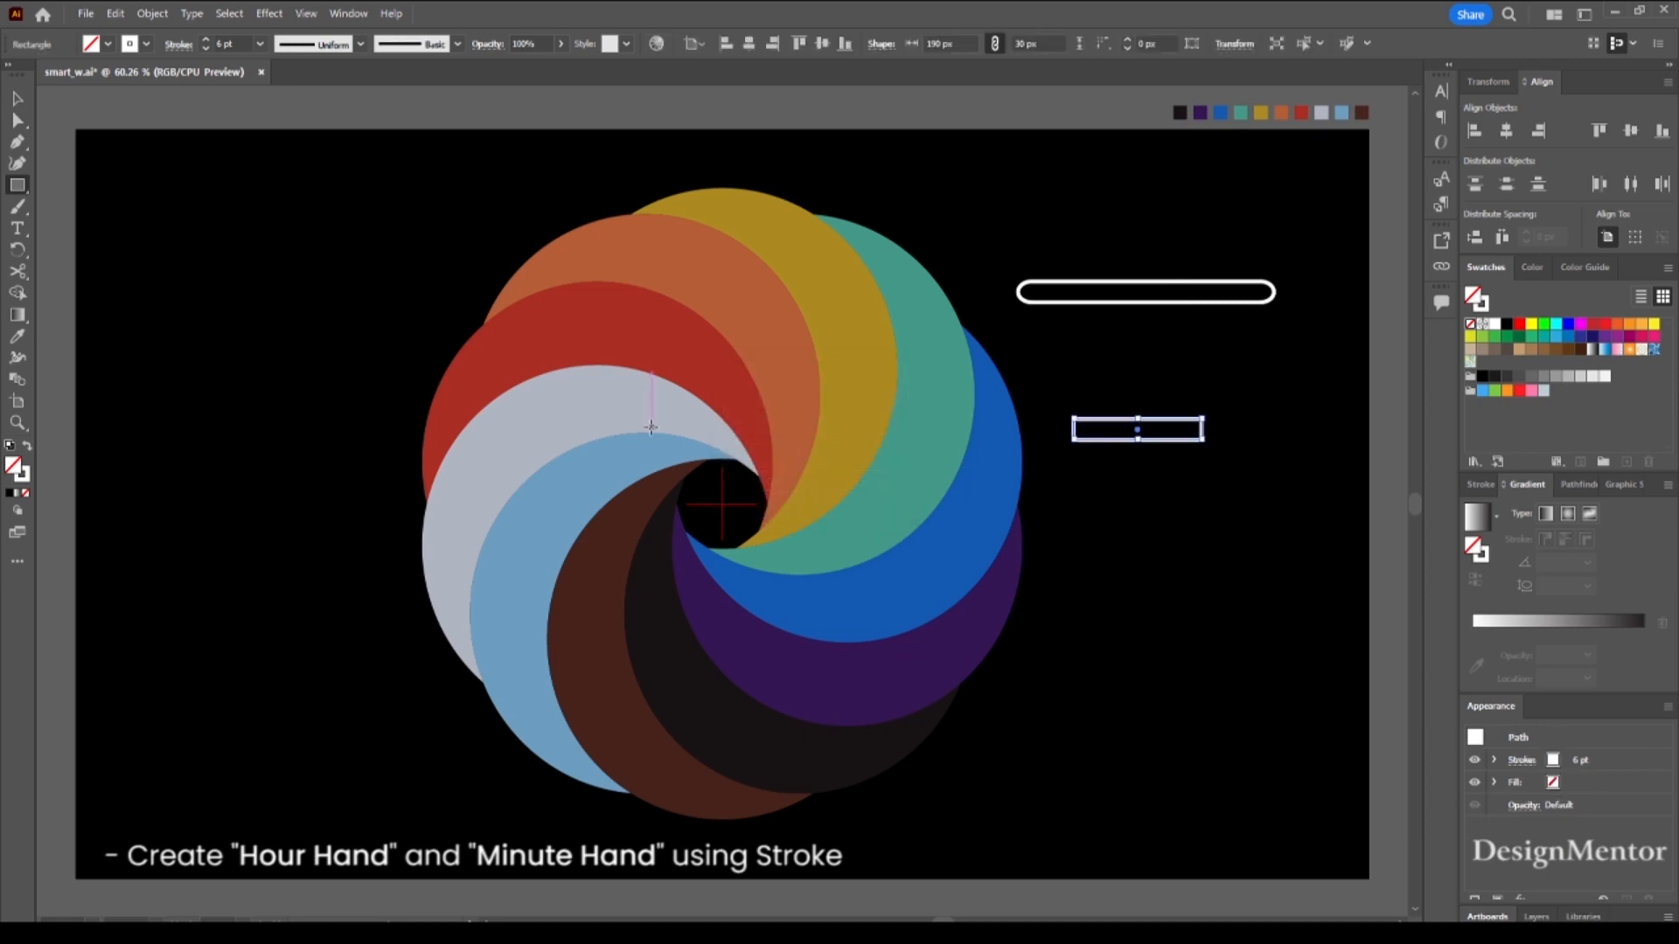
- Set the stroke corners of the 190 px rectangle to Round Join
{"action": "left_click", "coordinate": [182, 52]}
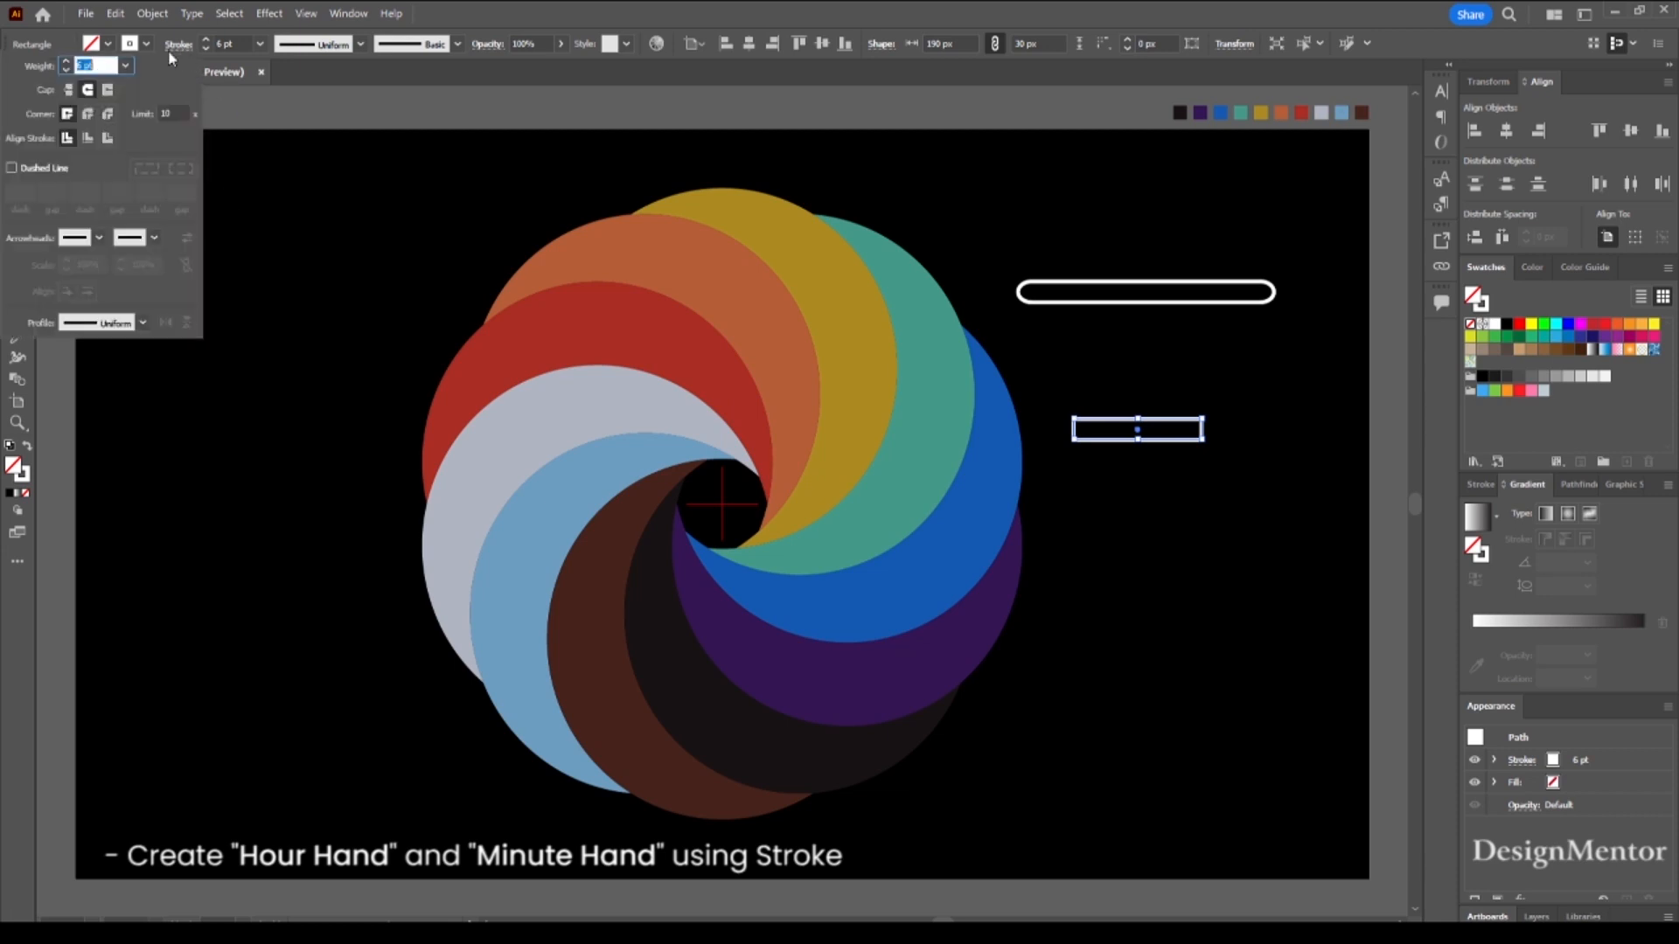
{"action": "left_click", "coordinate": [87, 114]}
{"action": "key", "text": "Escape"}
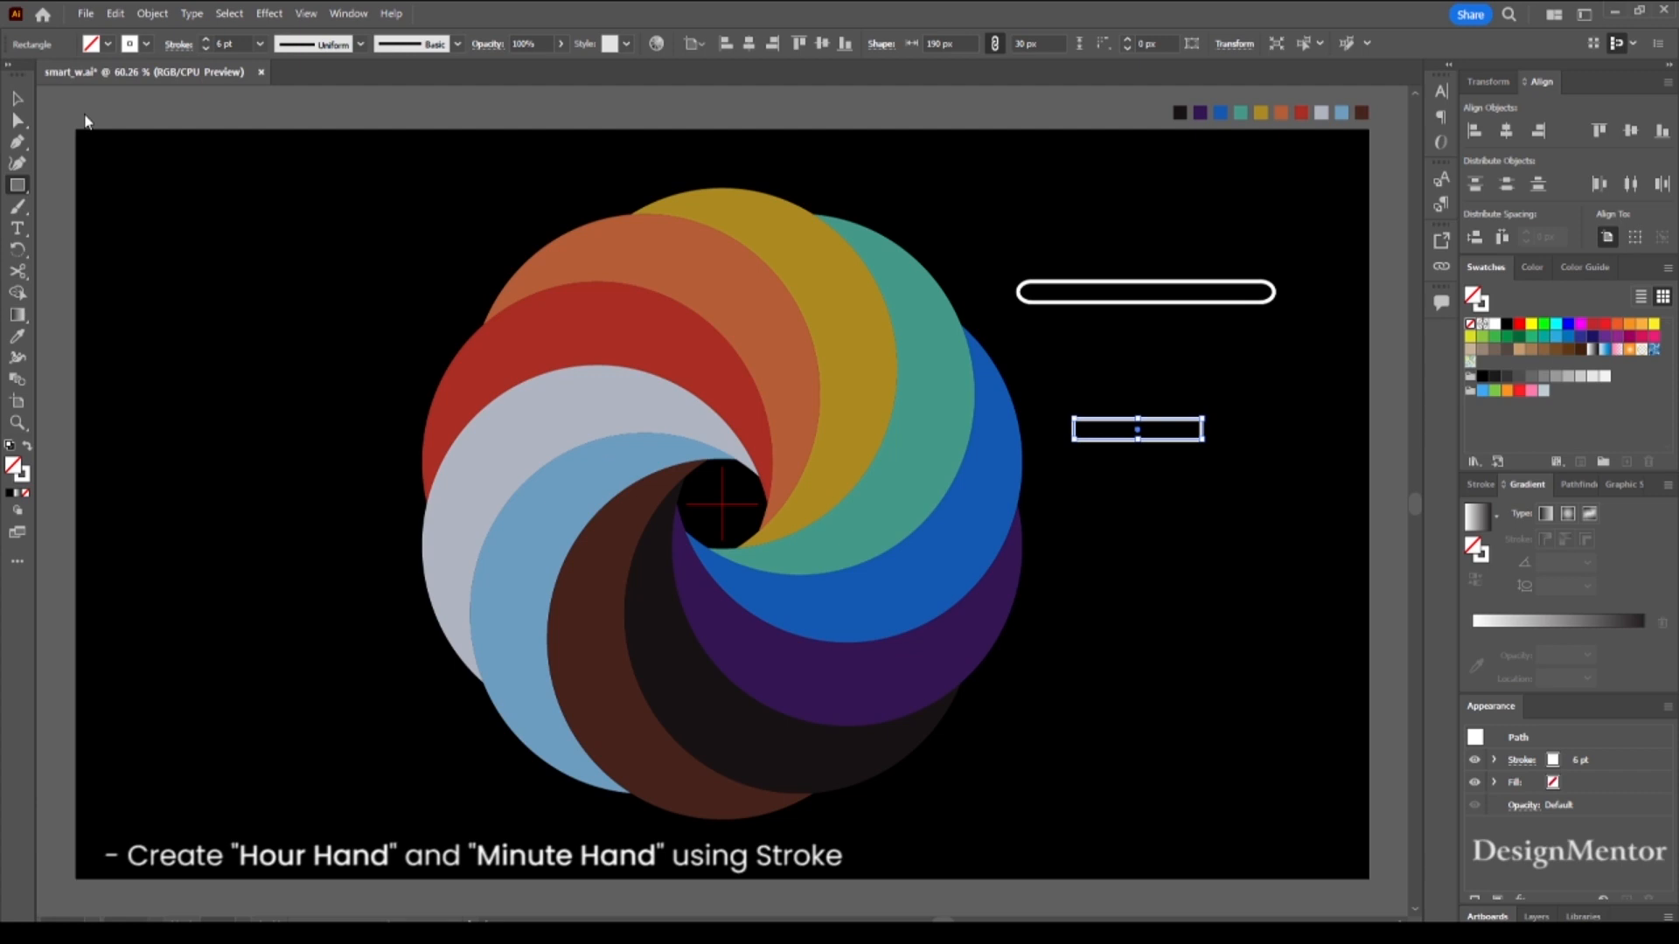
- Apply the Round Corners effect with a 20 px radius to the 190 px wide rectangle
{"action": "left_click", "coordinate": [273, 15]}
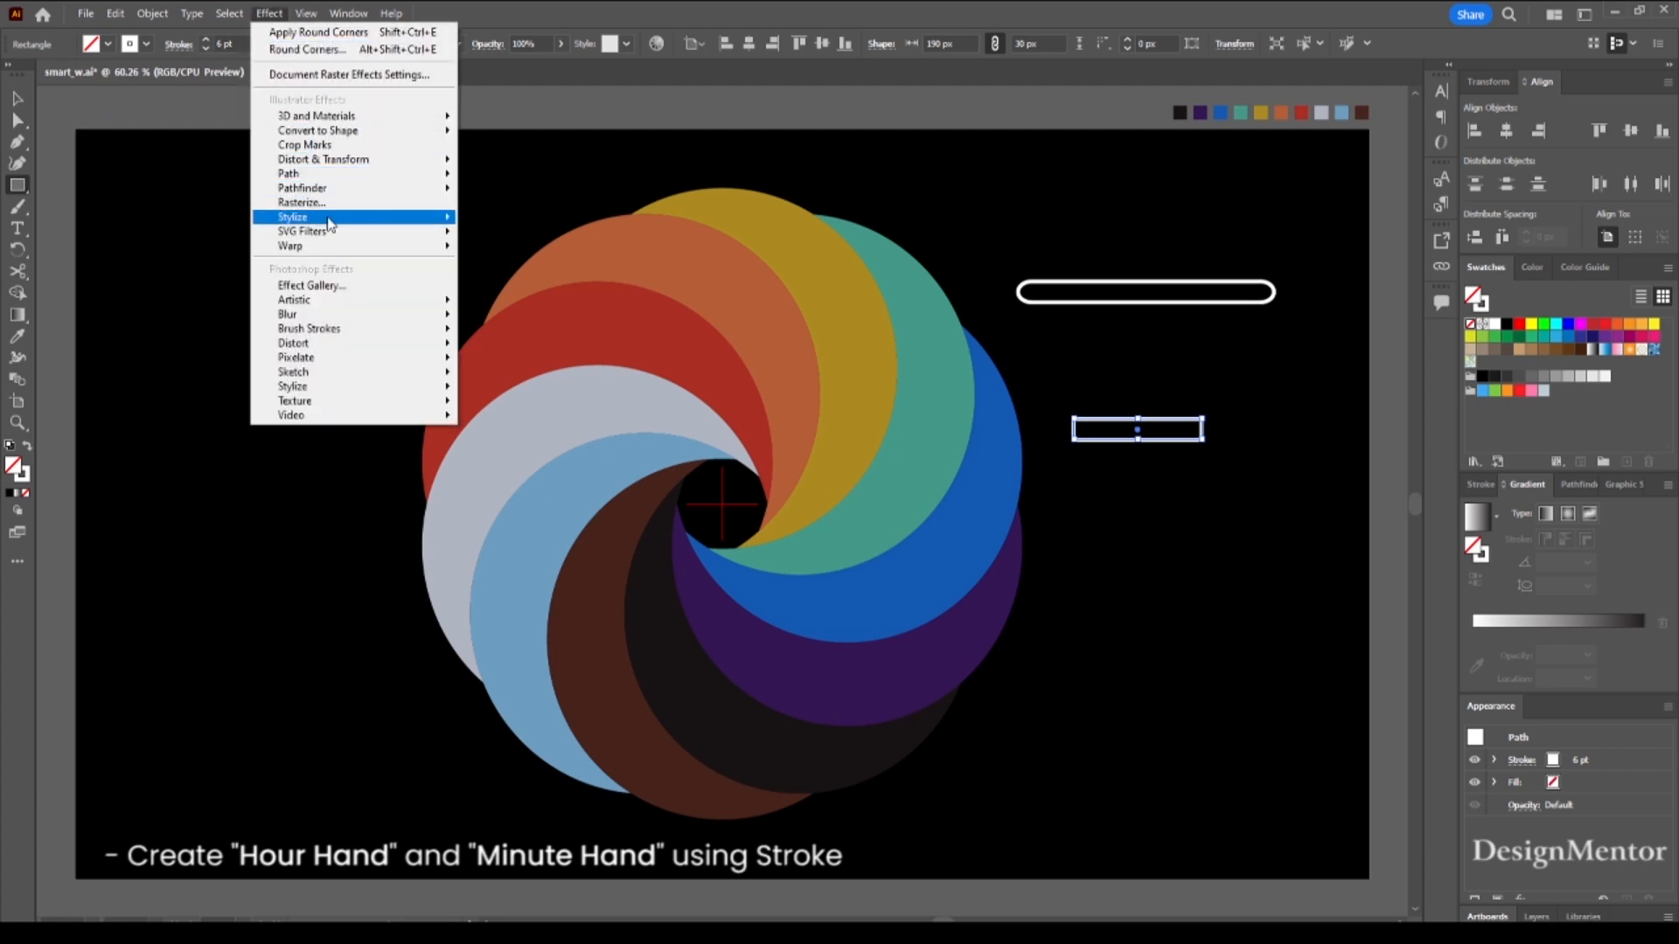
{"action": "mouse_move", "coordinate": [329, 225]}
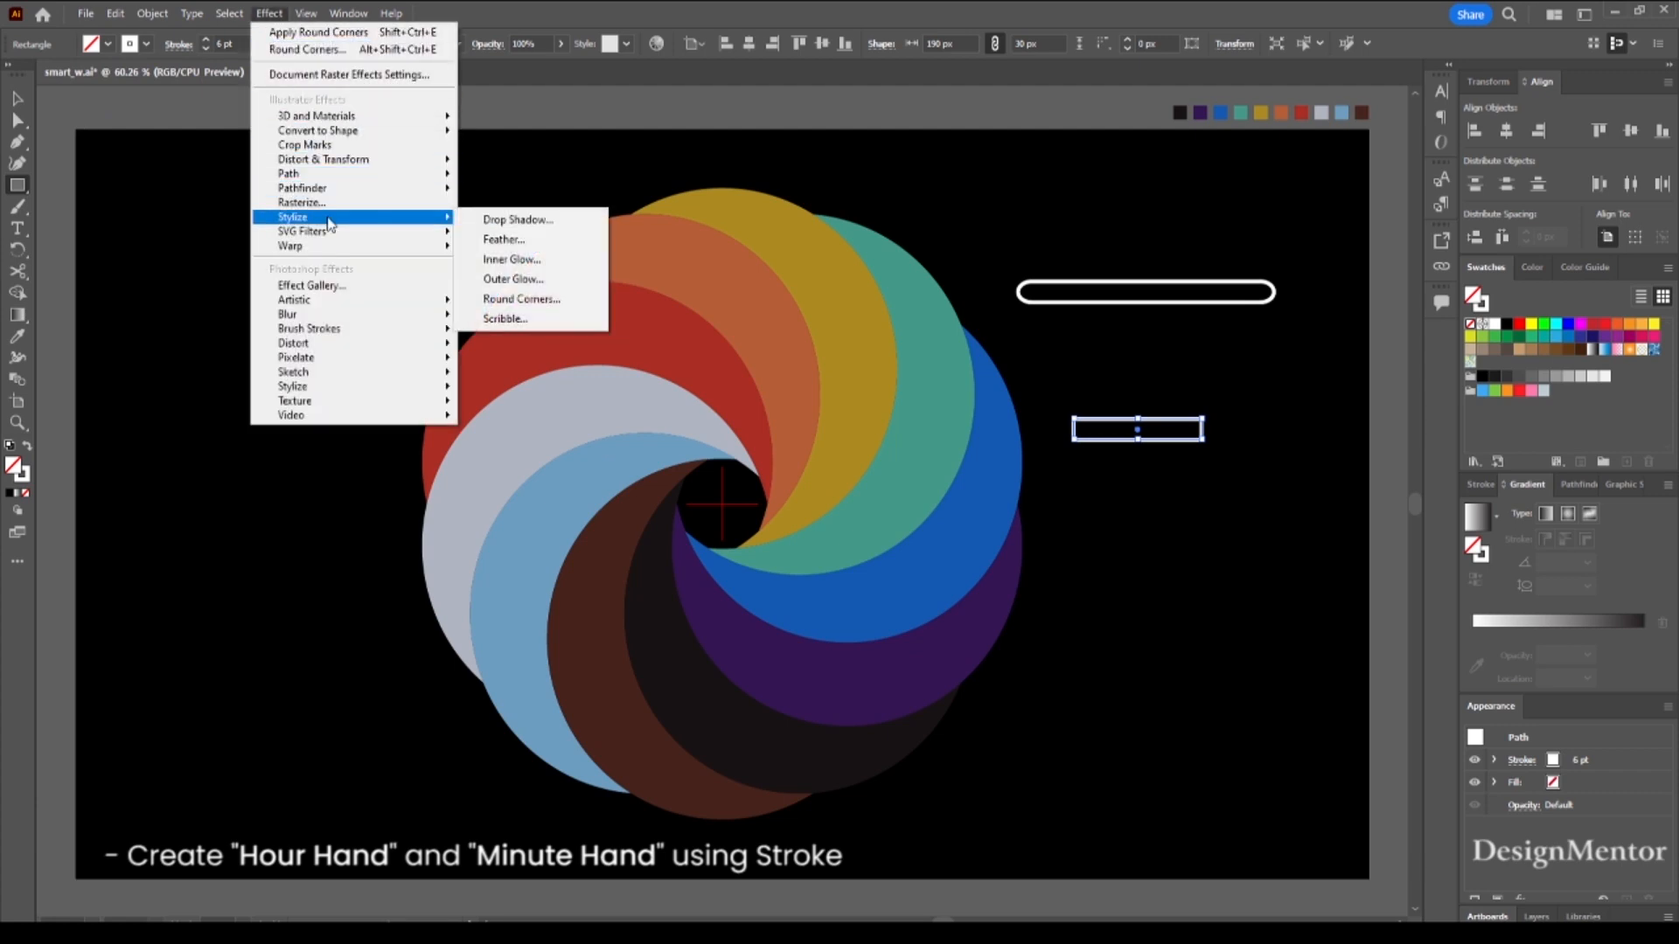
{"action": "left_click", "coordinate": [542, 300]}
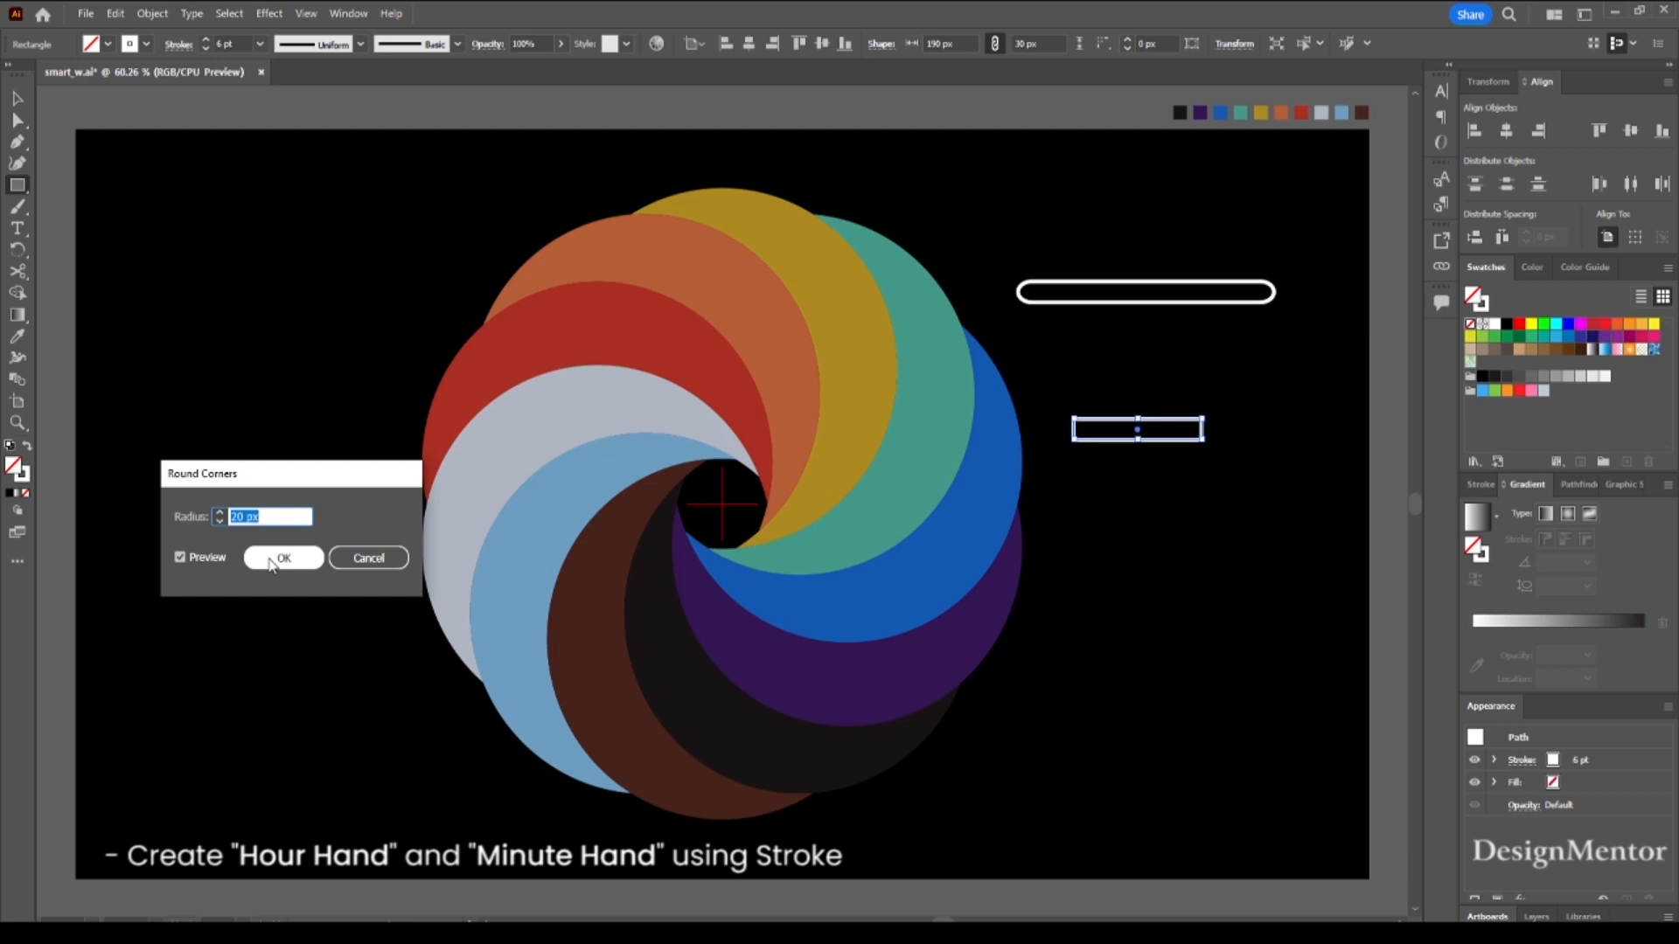
{"action": "left_click", "coordinate": [185, 556]}
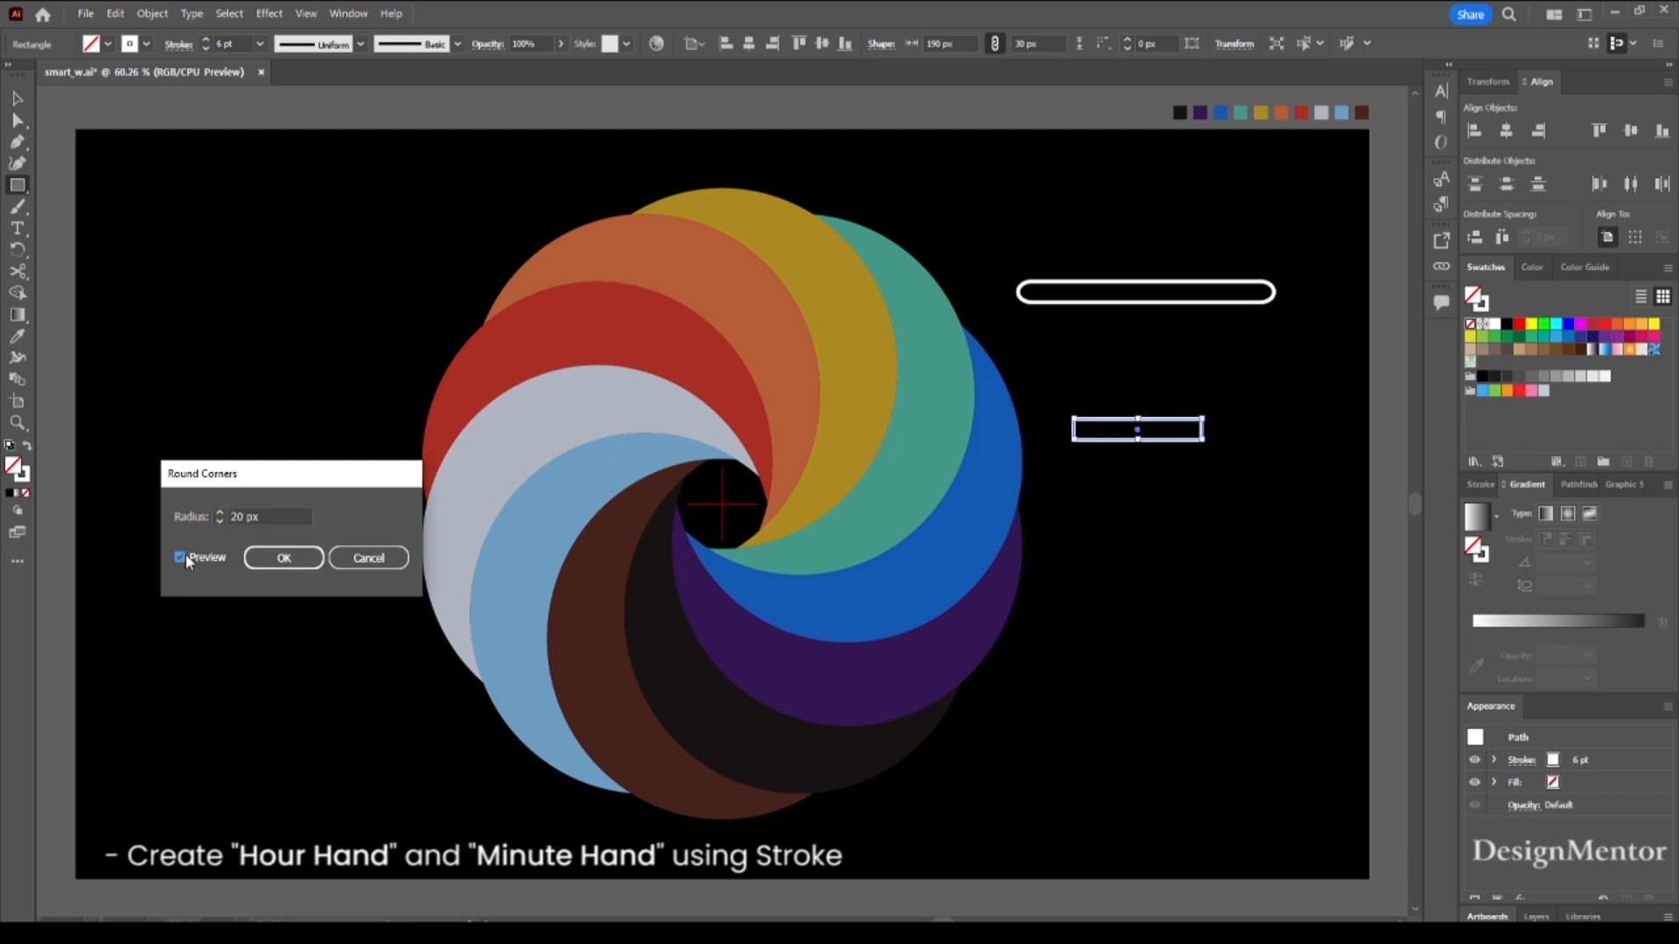
{"action": "left_click", "coordinate": [270, 557]}
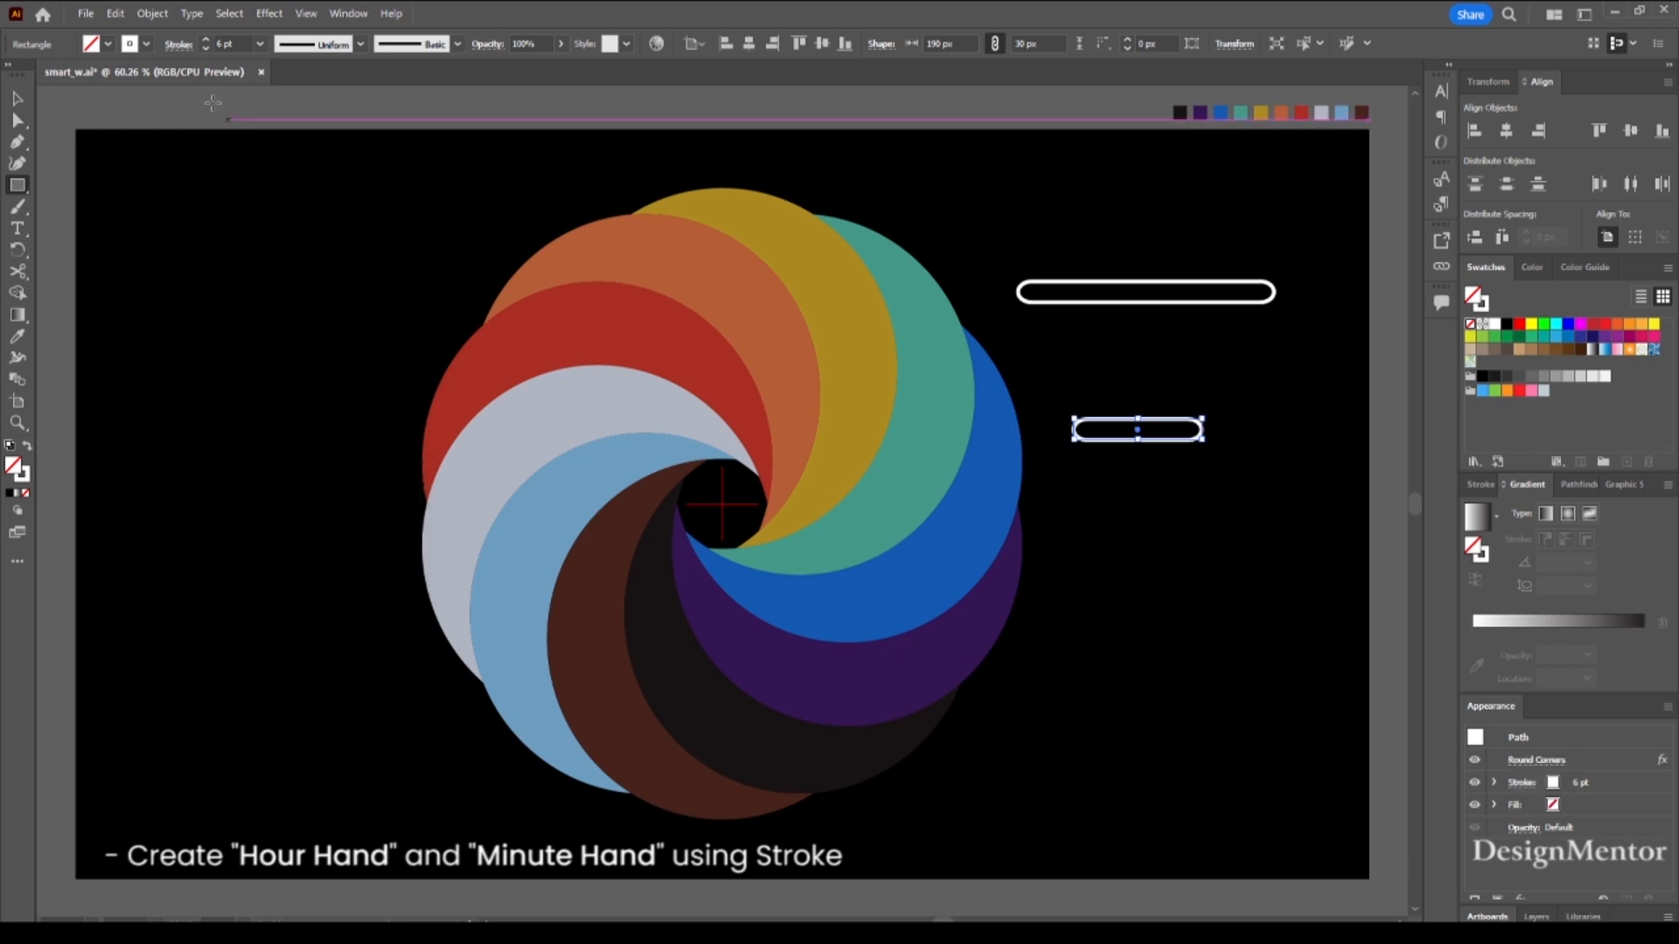
- Give the short rounded rectangle's stroke a round cap with Round Join corners and deselect it
{"action": "left_click", "coordinate": [178, 45]}
{"action": "left_click", "coordinate": [88, 91]}
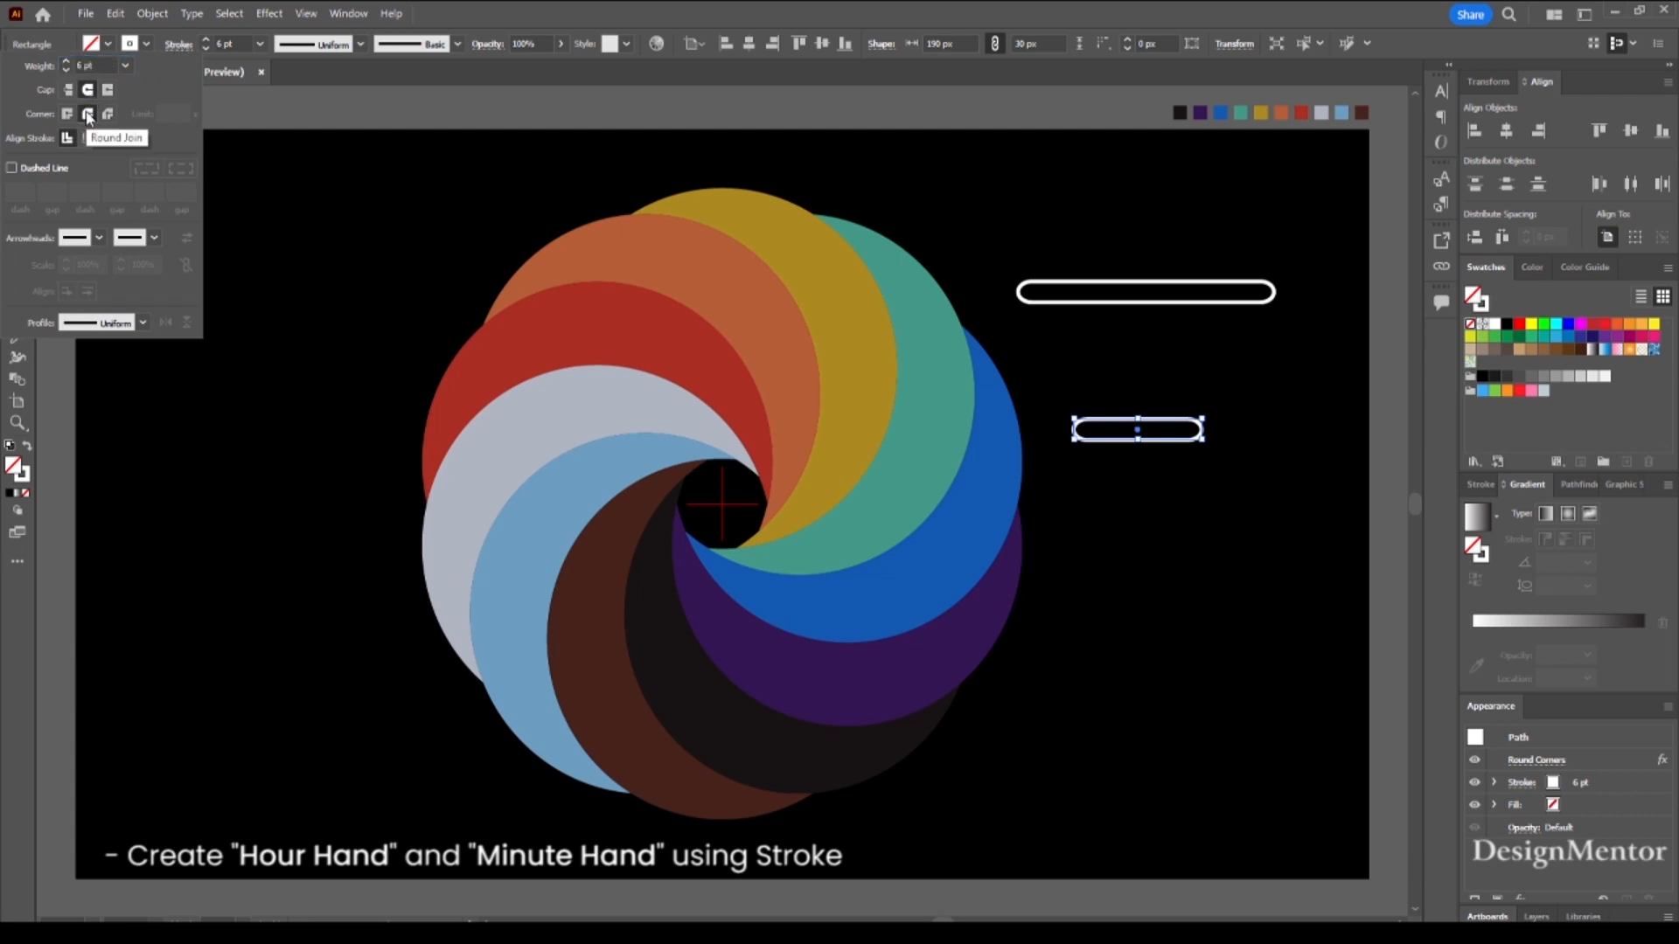
{"action": "key", "text": "Escape"}
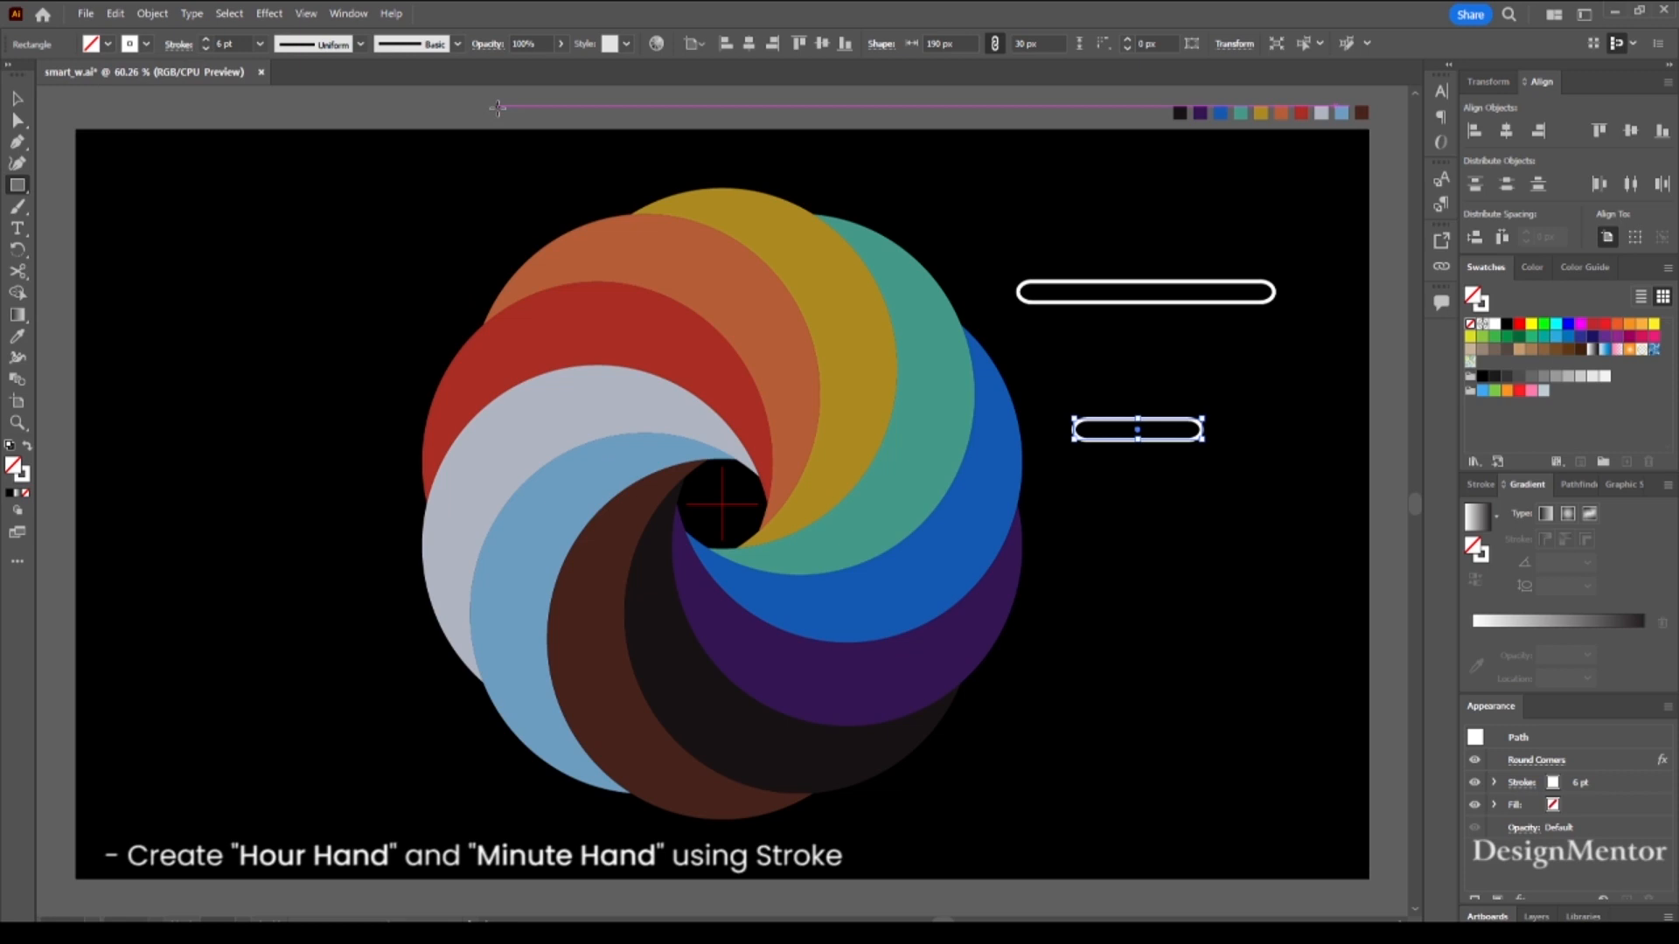
{"action": "left_click", "coordinate": [25, 102]}
{"action": "left_click", "coordinate": [409, 119]}
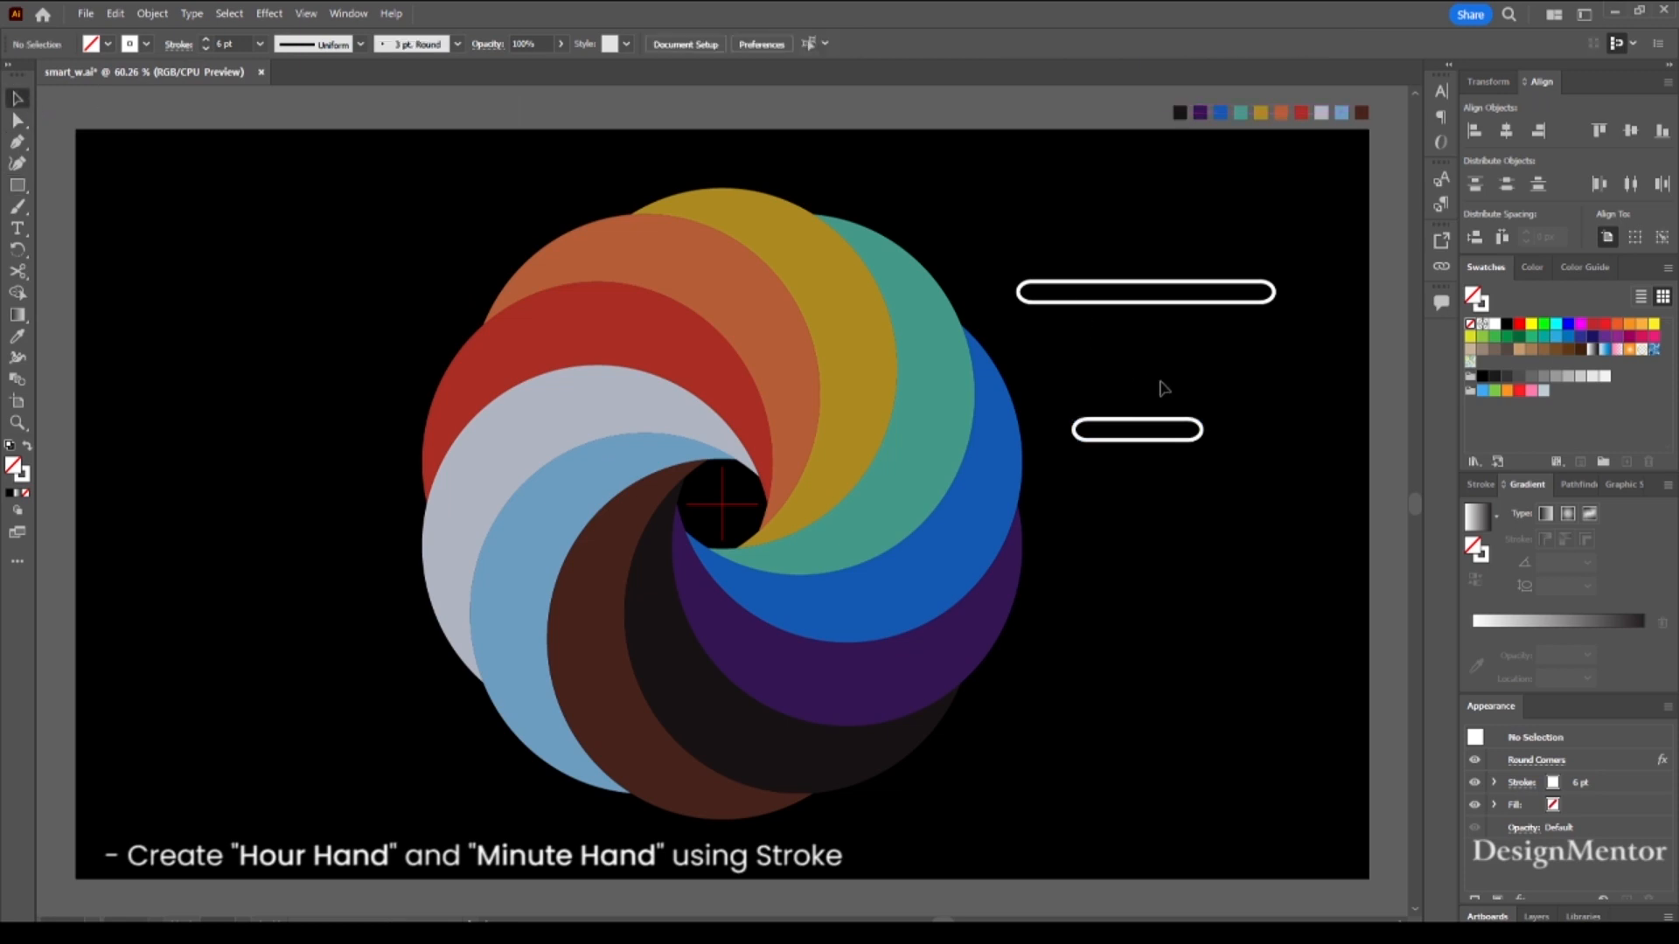
- Center the long rounded rectangle horizontally and vertically on the artboard
{"action": "left_click", "coordinate": [1172, 305]}
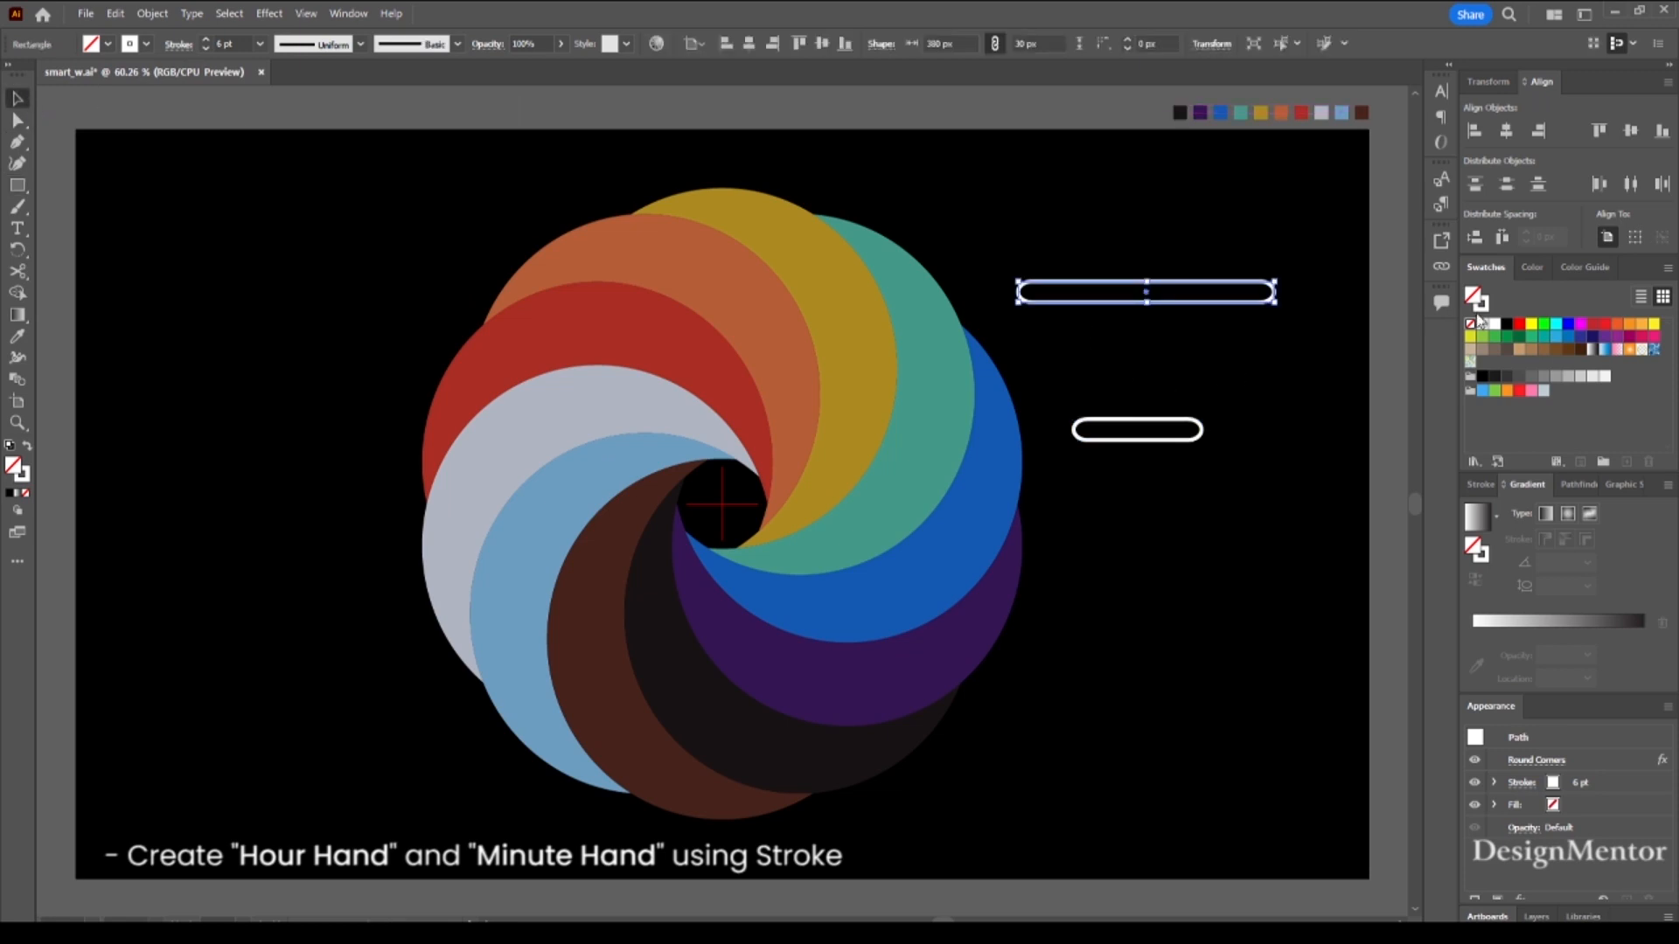
{"action": "left_click", "coordinate": [1505, 131]}
{"action": "left_click", "coordinate": [1629, 130]}
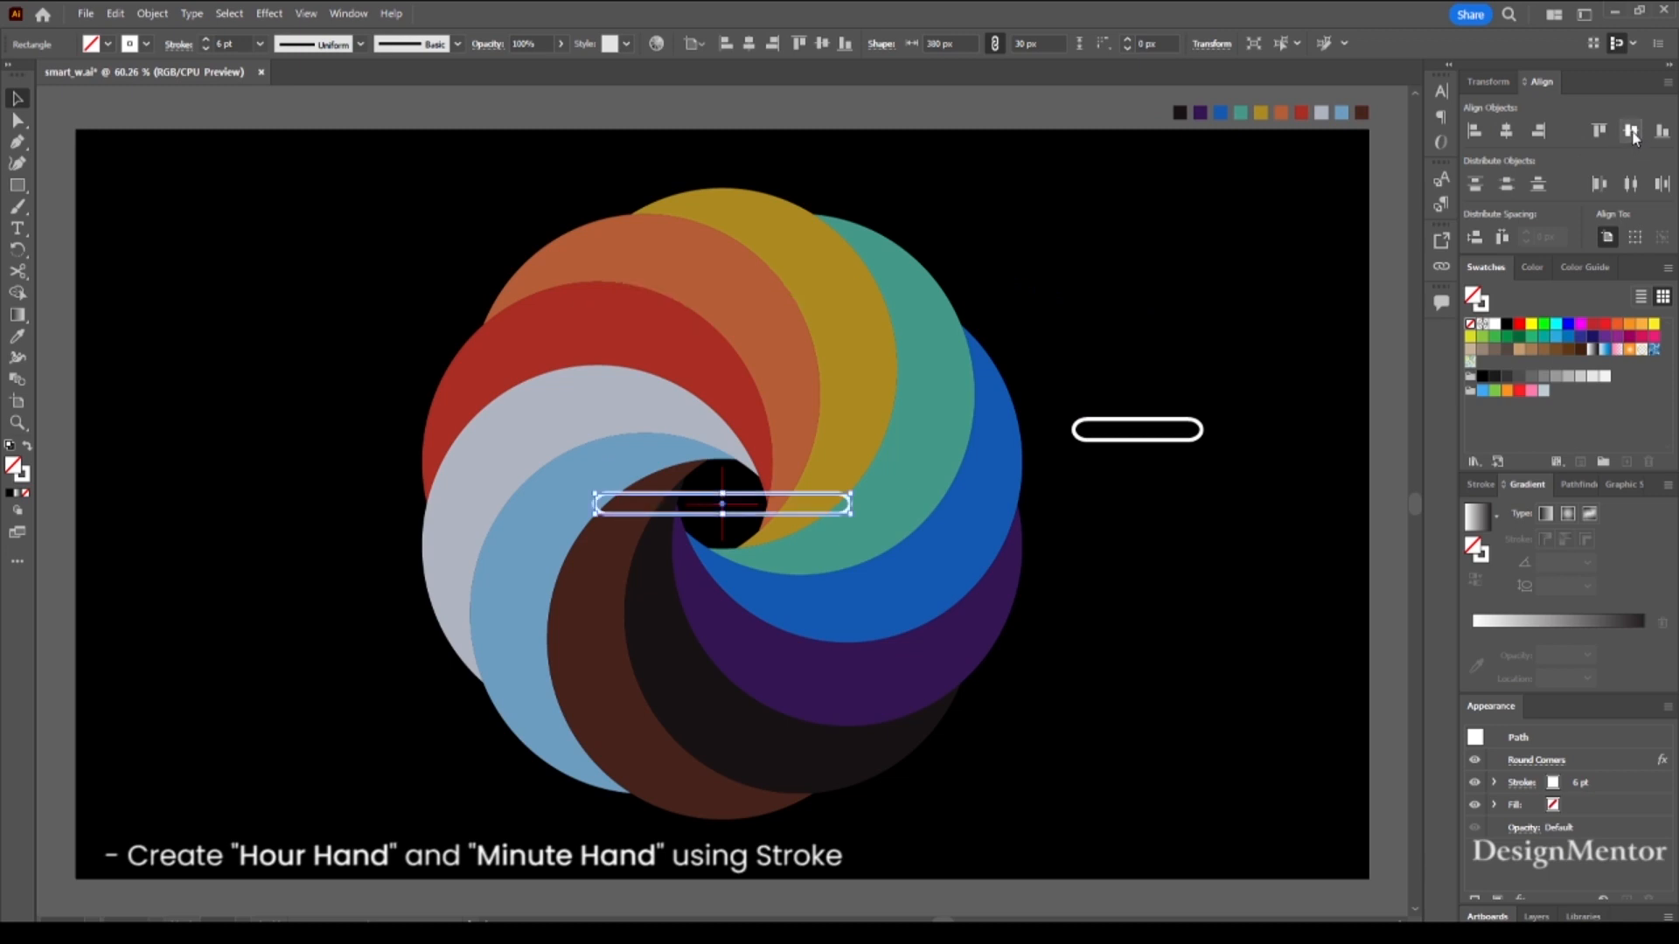
{"action": "left_click", "coordinate": [1196, 725]}
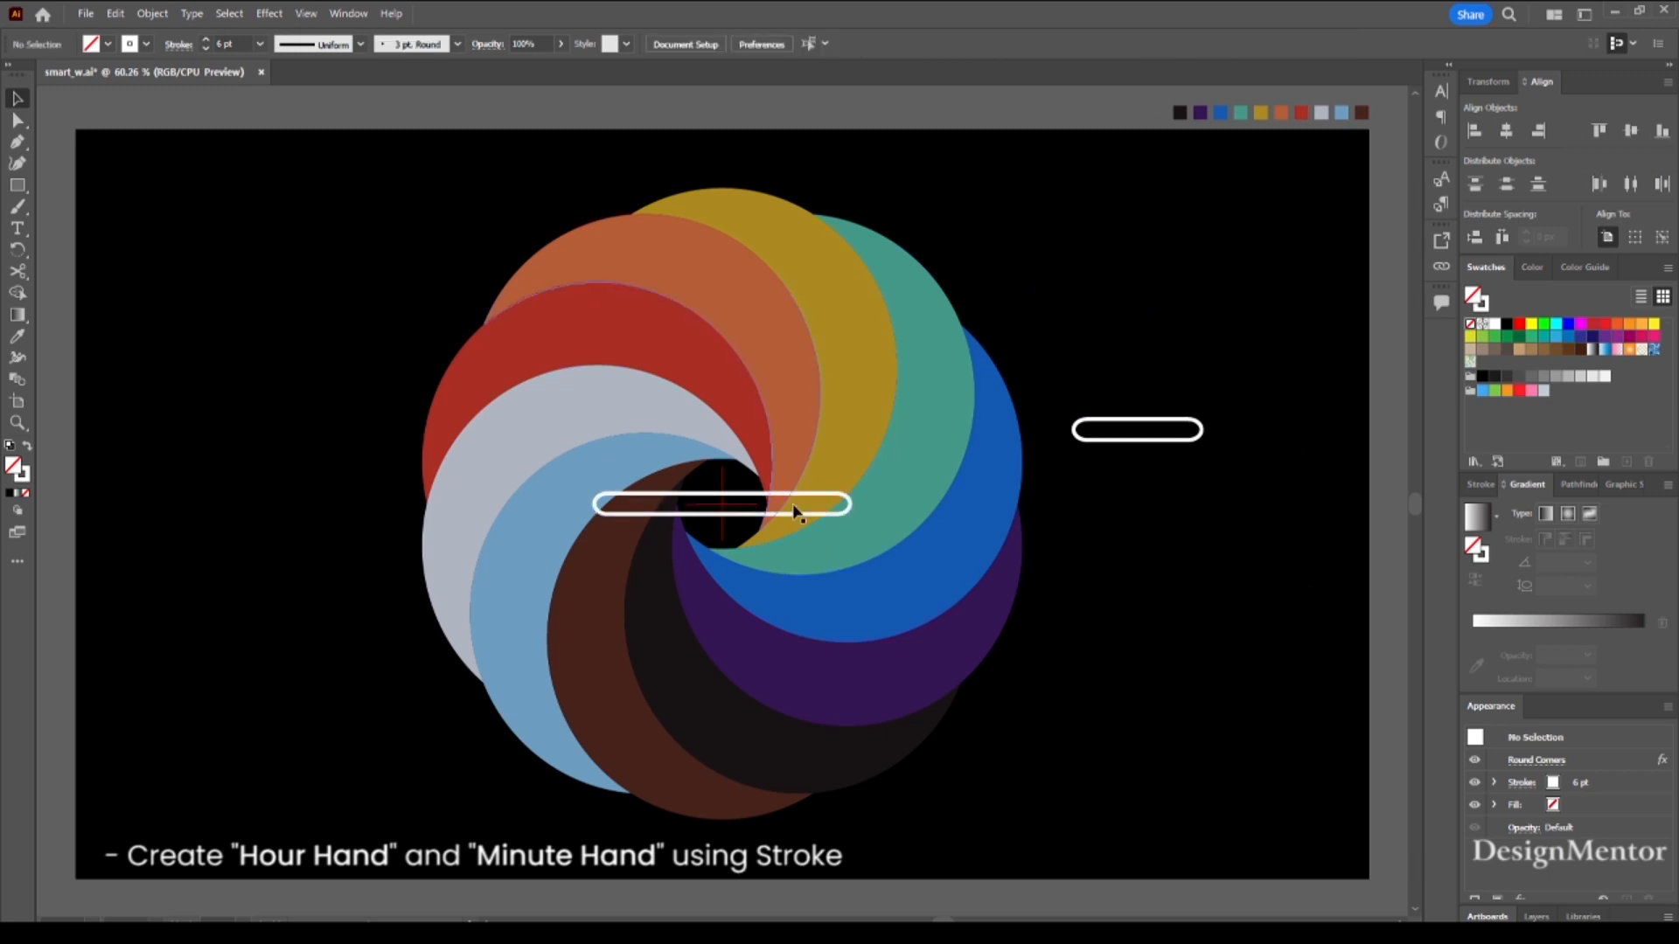
- Shift the long rounded rectangle about 210 px to the right so its left end sits just right of the artboard center
{"action": "left_click", "coordinate": [750, 504]}
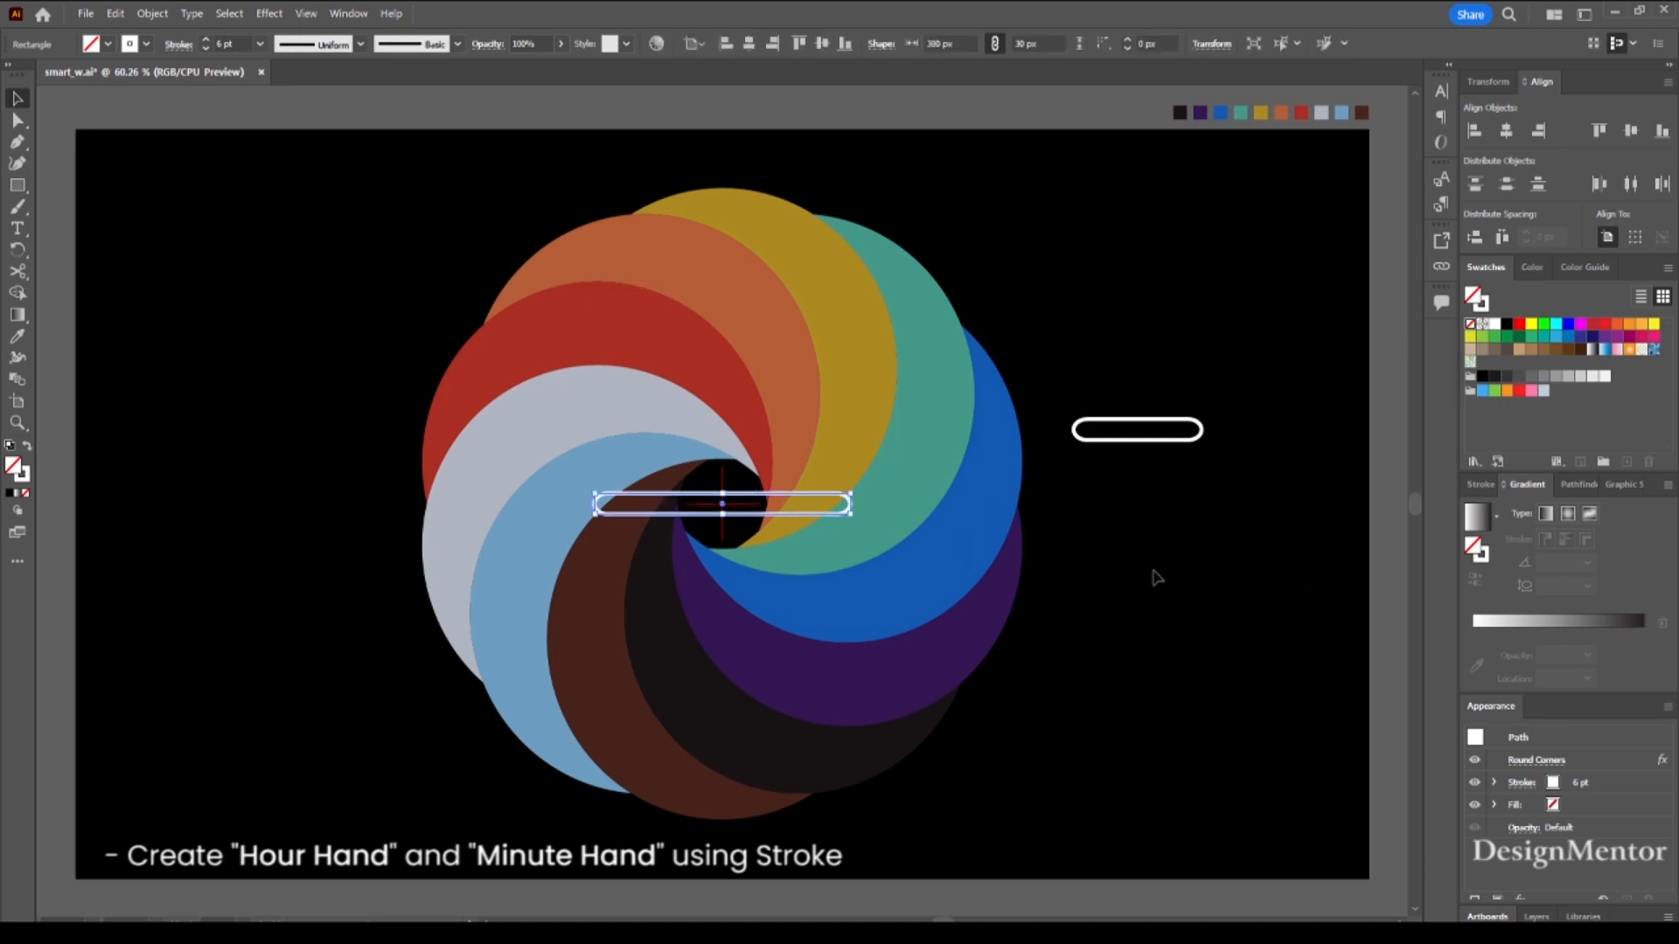
{"action": "key", "text": "shift+Right"}
{"action": "key", "text": "shift+Right"}
{"action": "key", "text": "shift+Right"}
{"action": "key", "text": "shift+Right"}
{"action": "key", "text": "shift+Right"}
{"action": "key", "text": "shift+Right"}
{"action": "key", "text": "shift+Right"}
{"action": "key", "text": "shift+Right"}
{"action": "key", "text": "shift+Right"}
{"action": "key", "text": "shift+Right"}
{"action": "key", "text": "shift+Right"}
{"action": "key", "text": "shift+Right"}
{"action": "key", "text": "shift+Right"}
{"action": "key", "text": "shift+Right"}
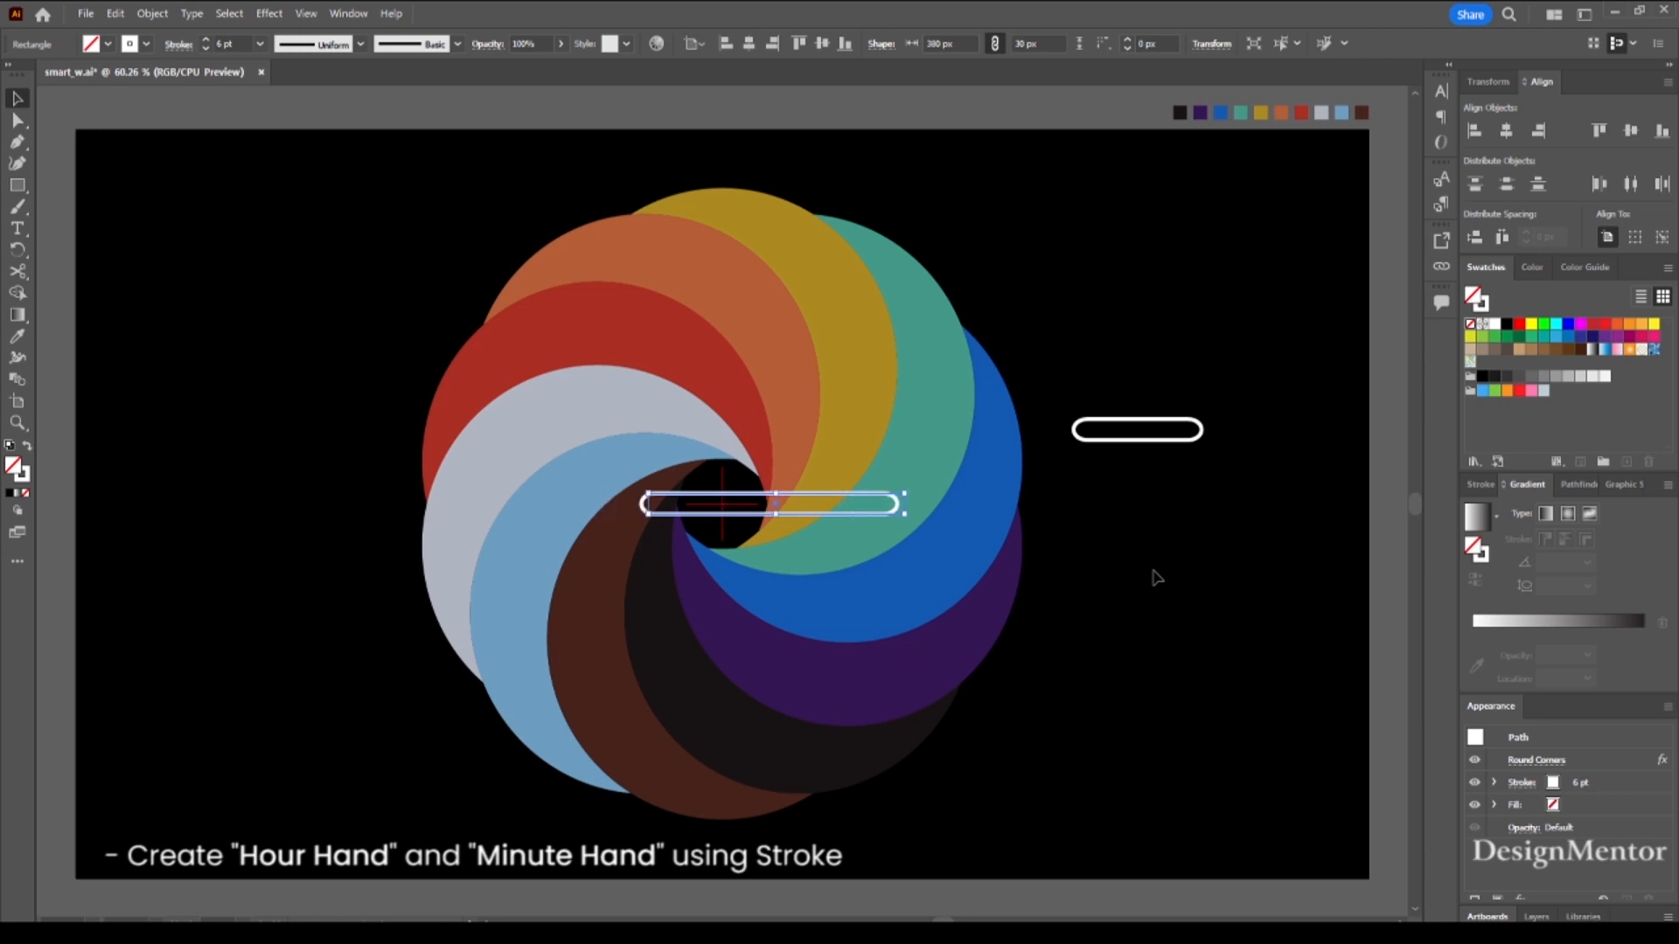
{"action": "key", "text": "shift+Right"}
{"action": "key", "text": "shift+Right"}
{"action": "key", "text": "shift+Right"}
{"action": "key", "text": "shift+Right"}
{"action": "key", "text": "shift+Right"}
{"action": "key", "text": "Right"}
{"action": "key", "text": "Right"}
{"action": "key", "text": "Right"}
{"action": "key", "text": "Right"}
{"action": "key", "text": "shift+Right"}
{"action": "key", "text": "shift+Right"}
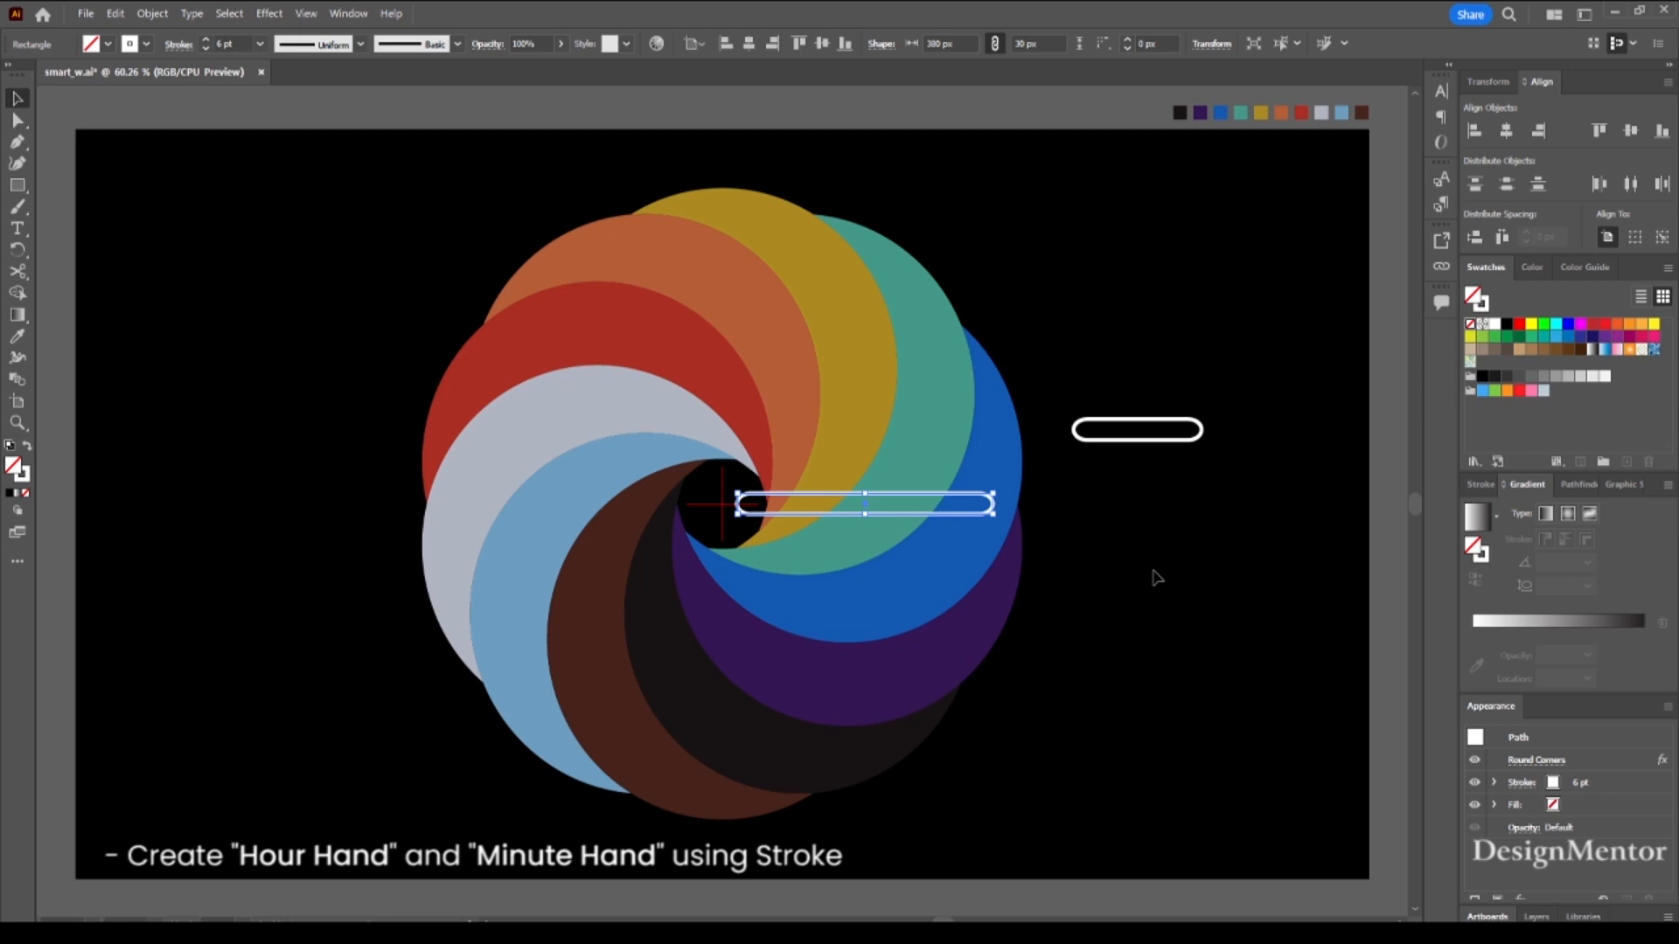
{"action": "left_click", "coordinate": [1155, 577]}
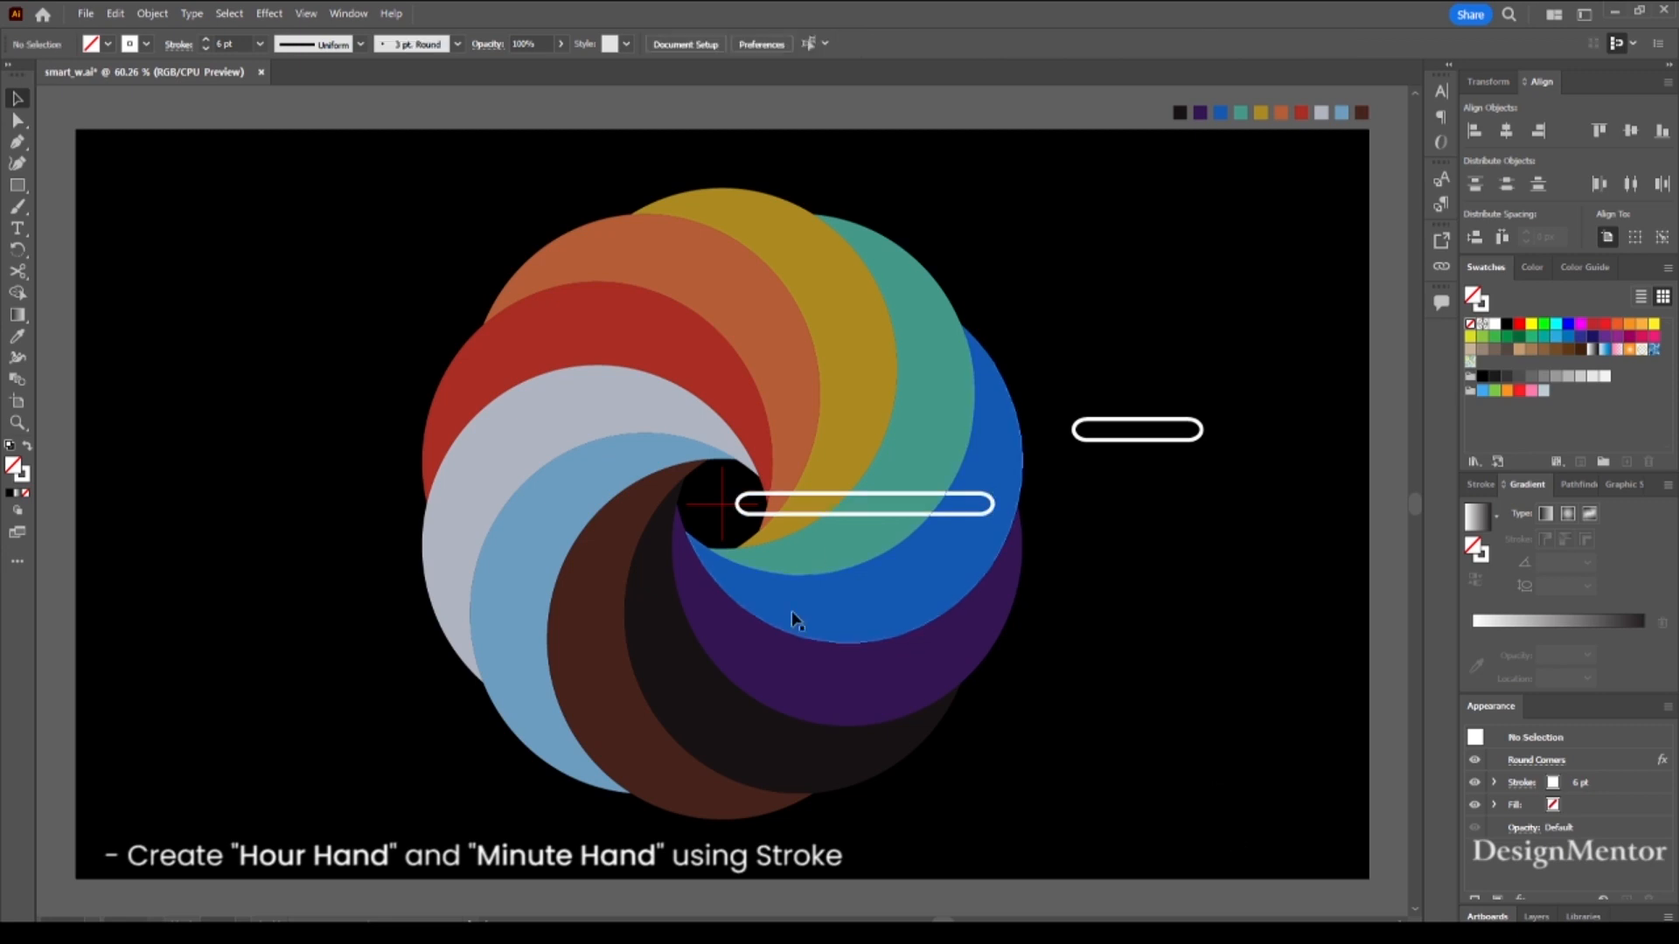
- Draw a 22 px horizontal line from the long rounded rectangle's left end to the artboard center
{"action": "left_click_drag", "start_coordinate": [23, 187], "coordinate": [70, 275]}
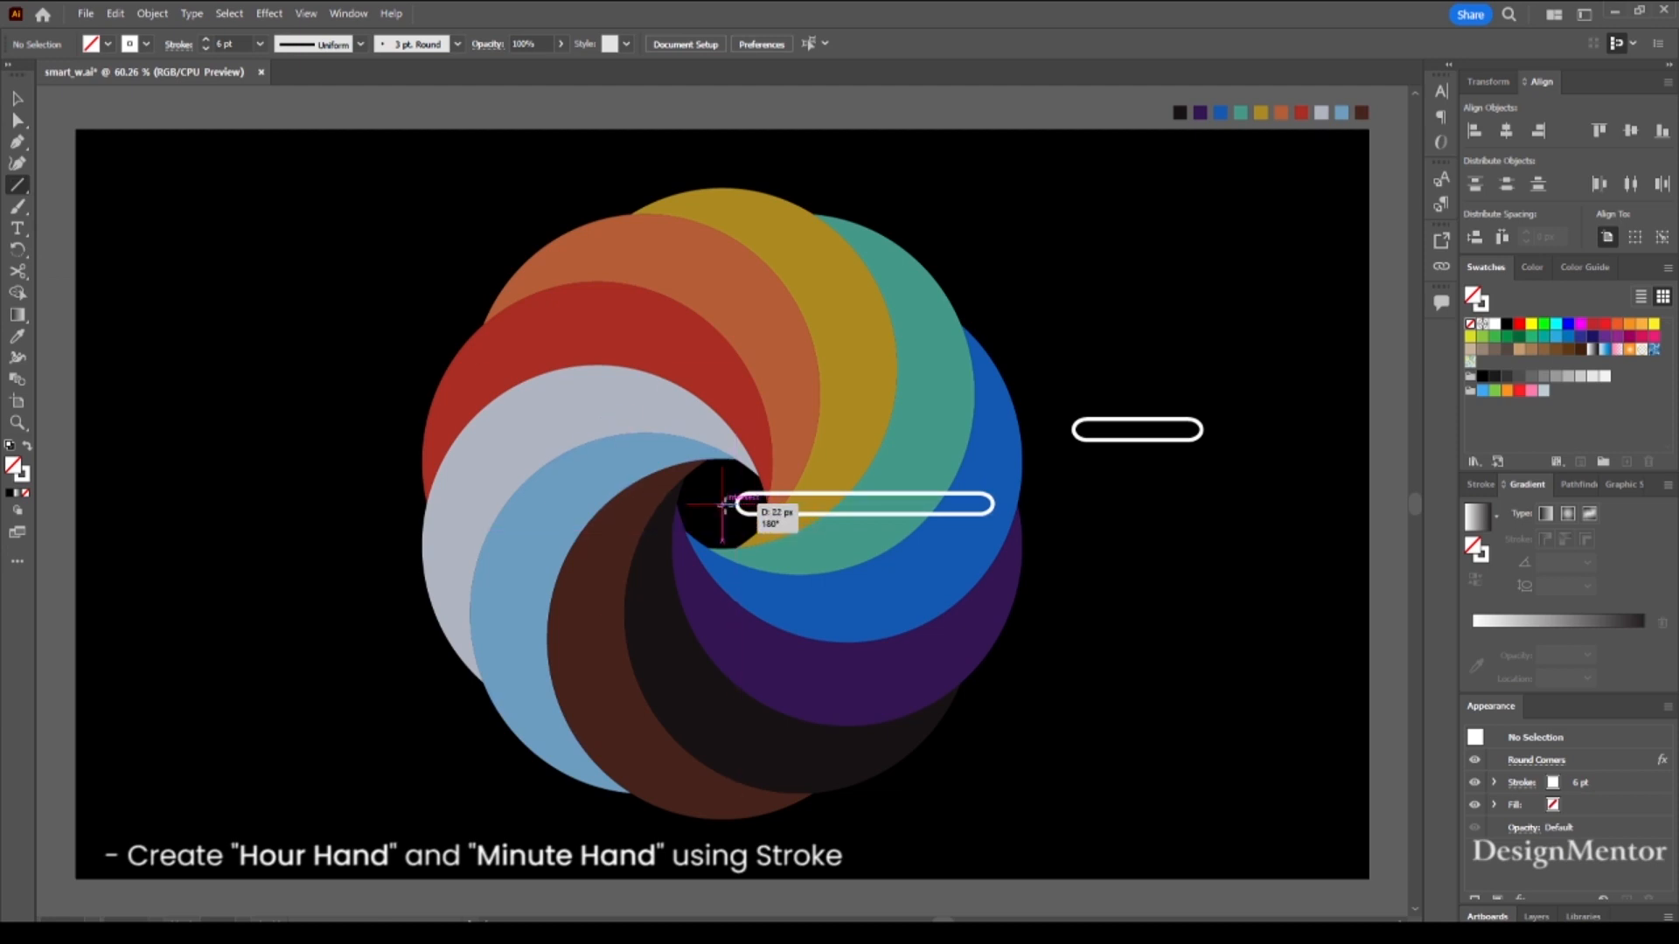
{"action": "left_click_drag", "start_coordinate": [734, 503], "coordinate": [722, 504]}
{"action": "key", "text": "v"}
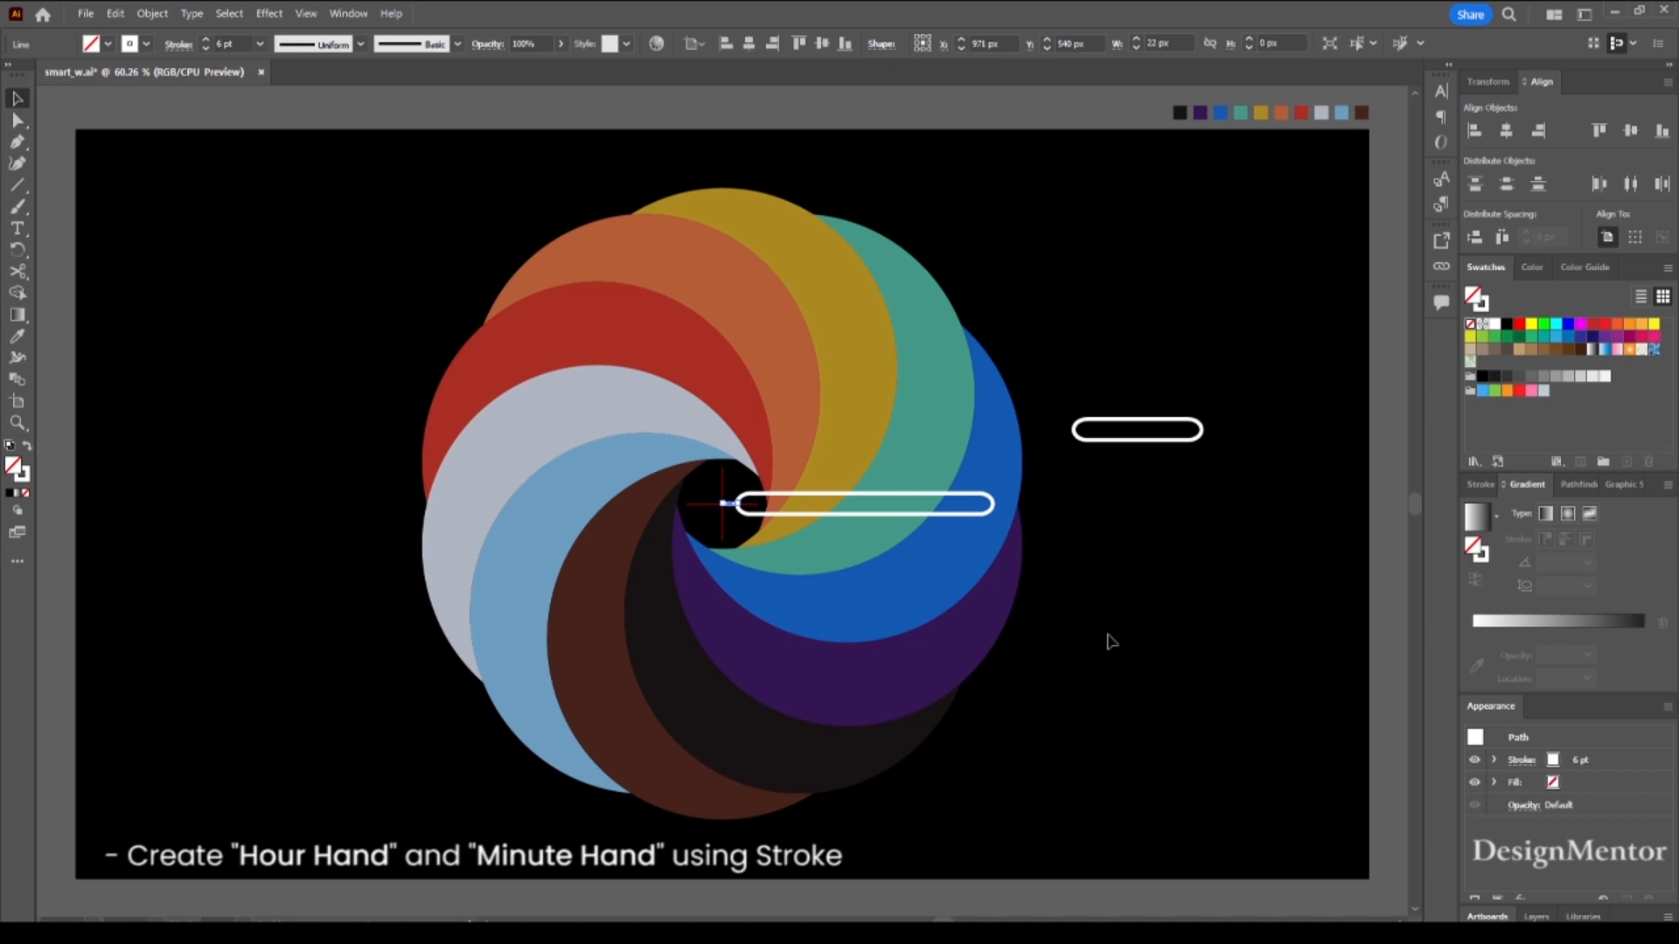
{"action": "left_click", "coordinate": [1111, 643]}
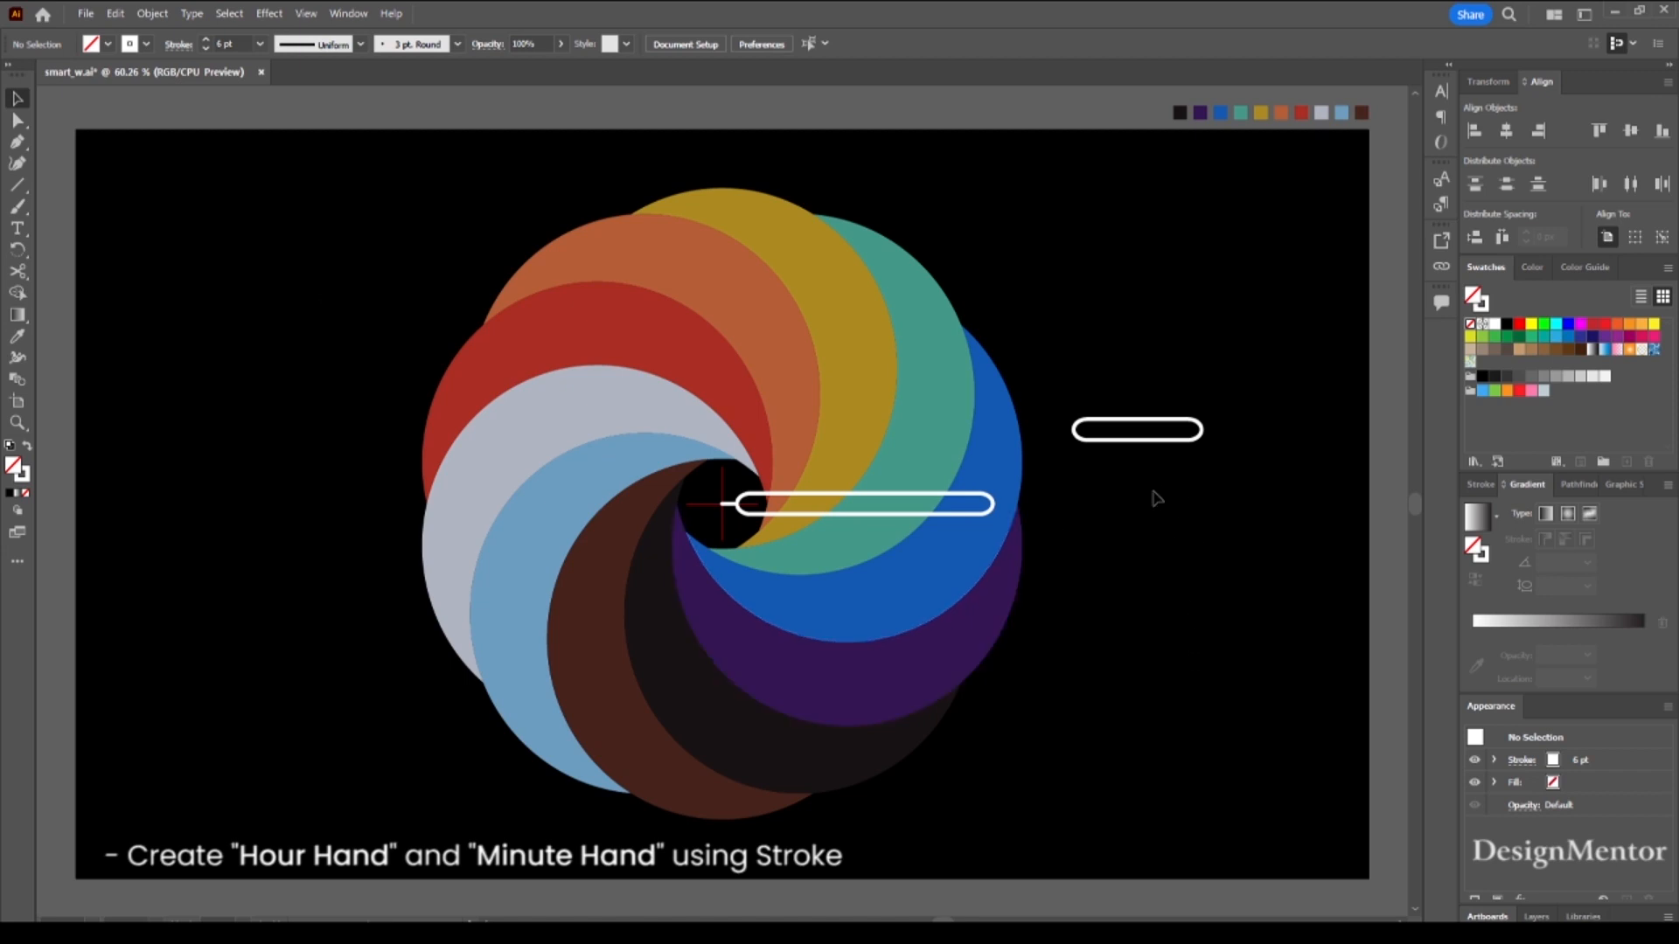
- Center the short rounded rectangle horizontally and vertically on the artboard
{"action": "left_click", "coordinate": [1136, 442]}
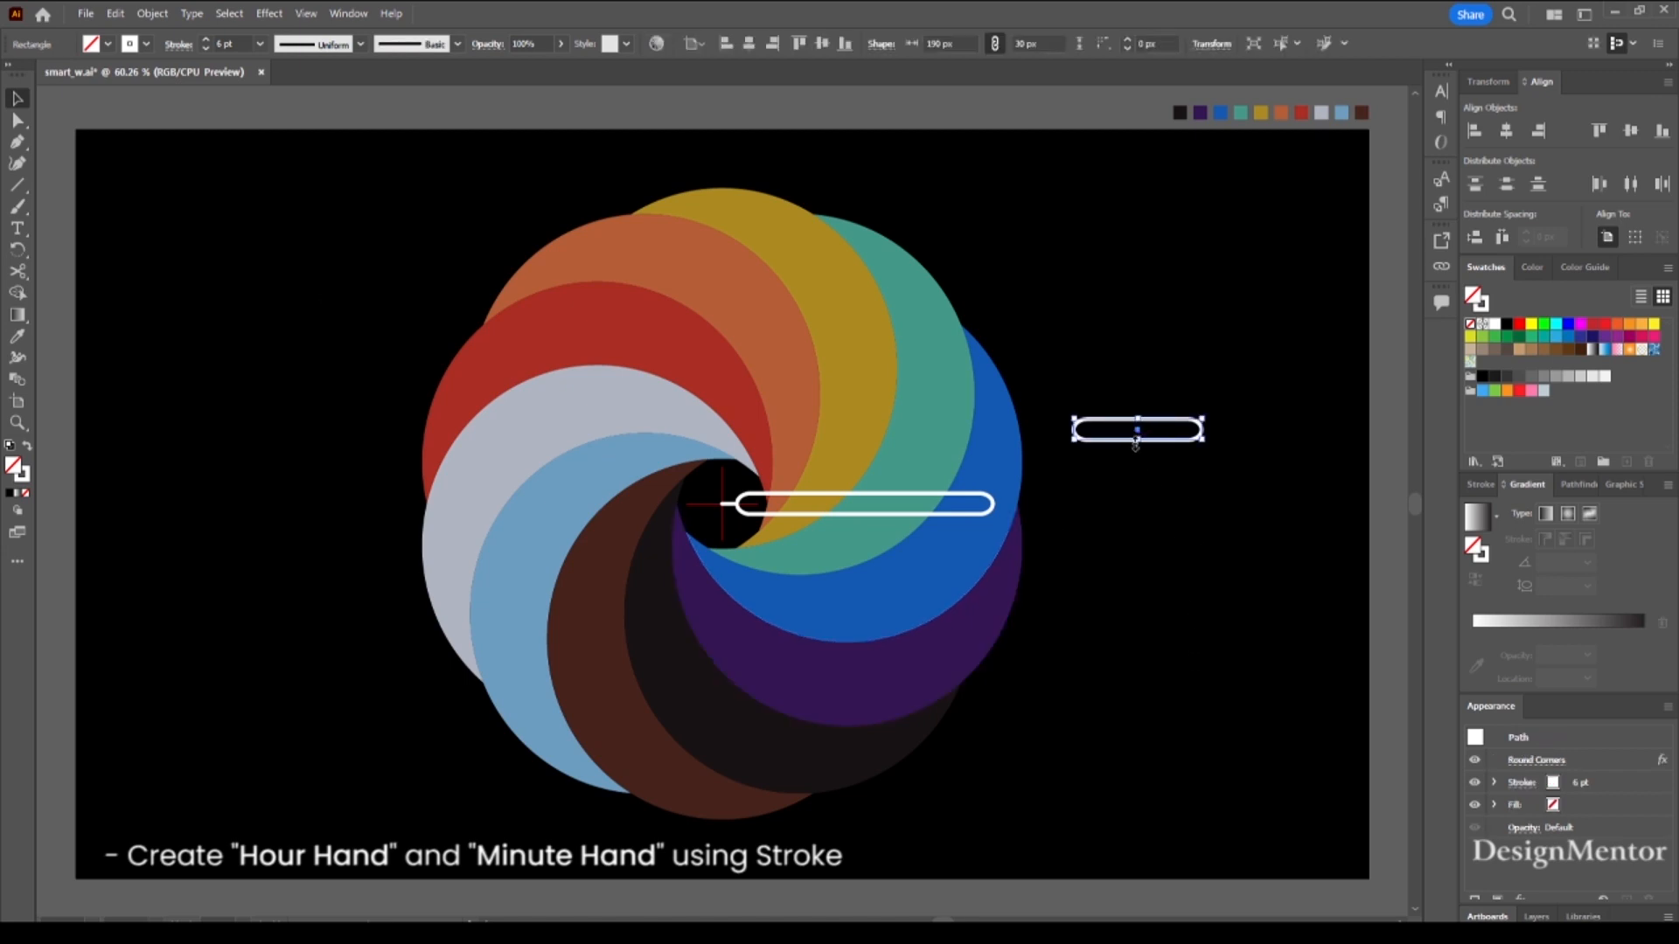
{"action": "left_click", "coordinate": [1475, 132]}
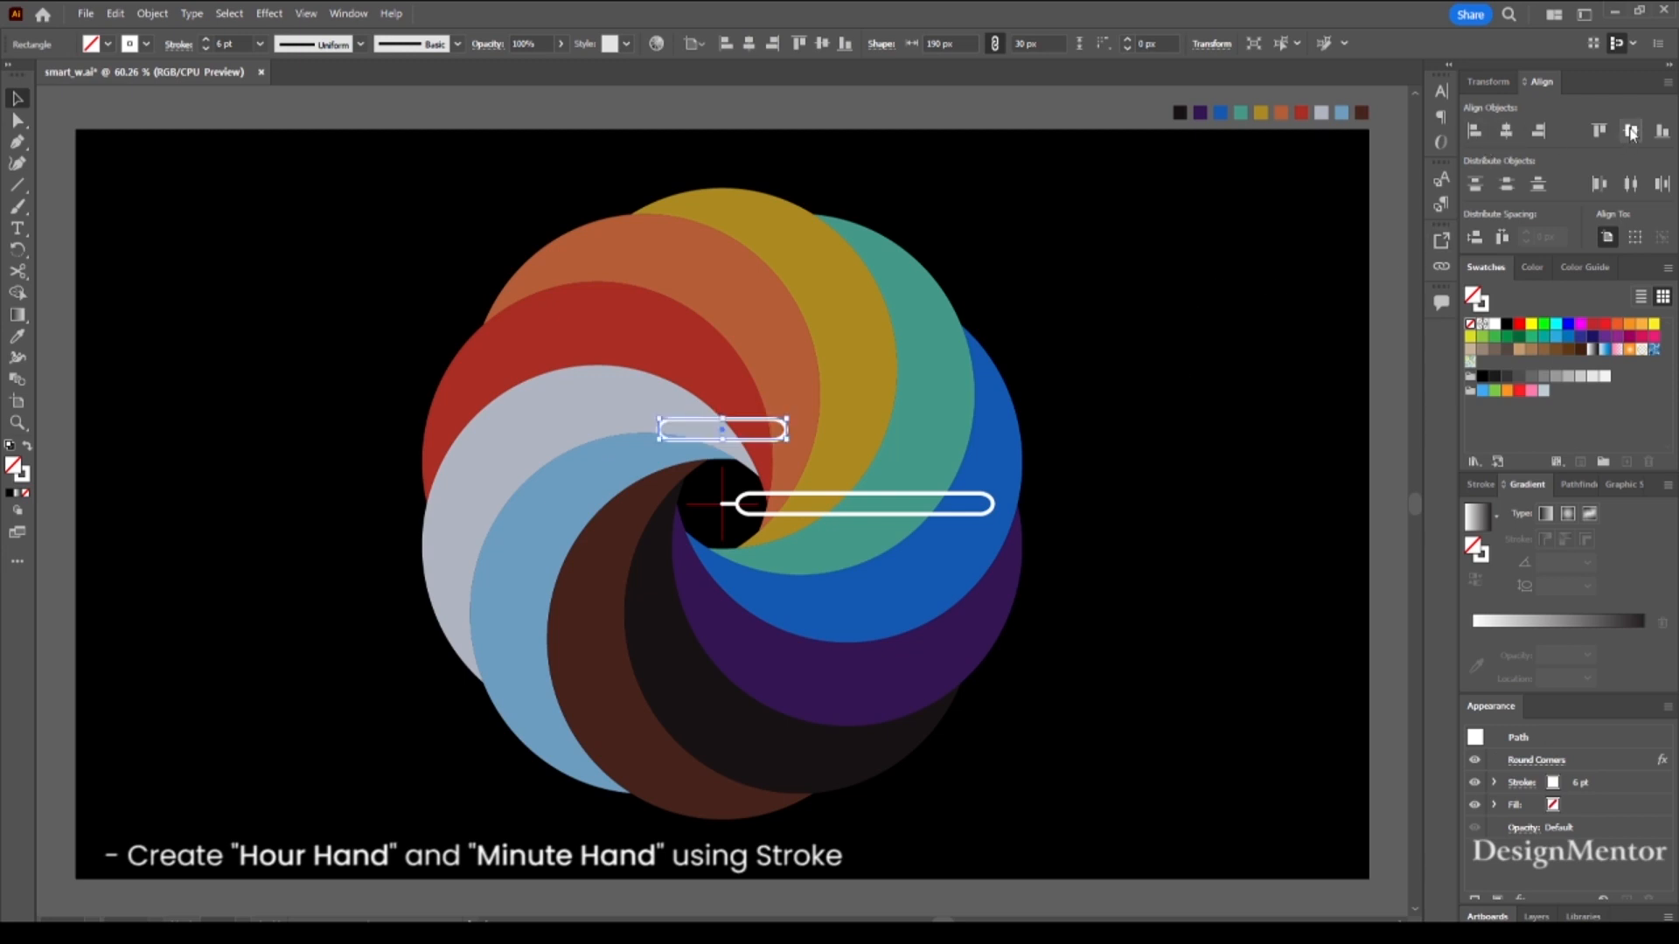
{"action": "left_click", "coordinate": [1630, 131]}
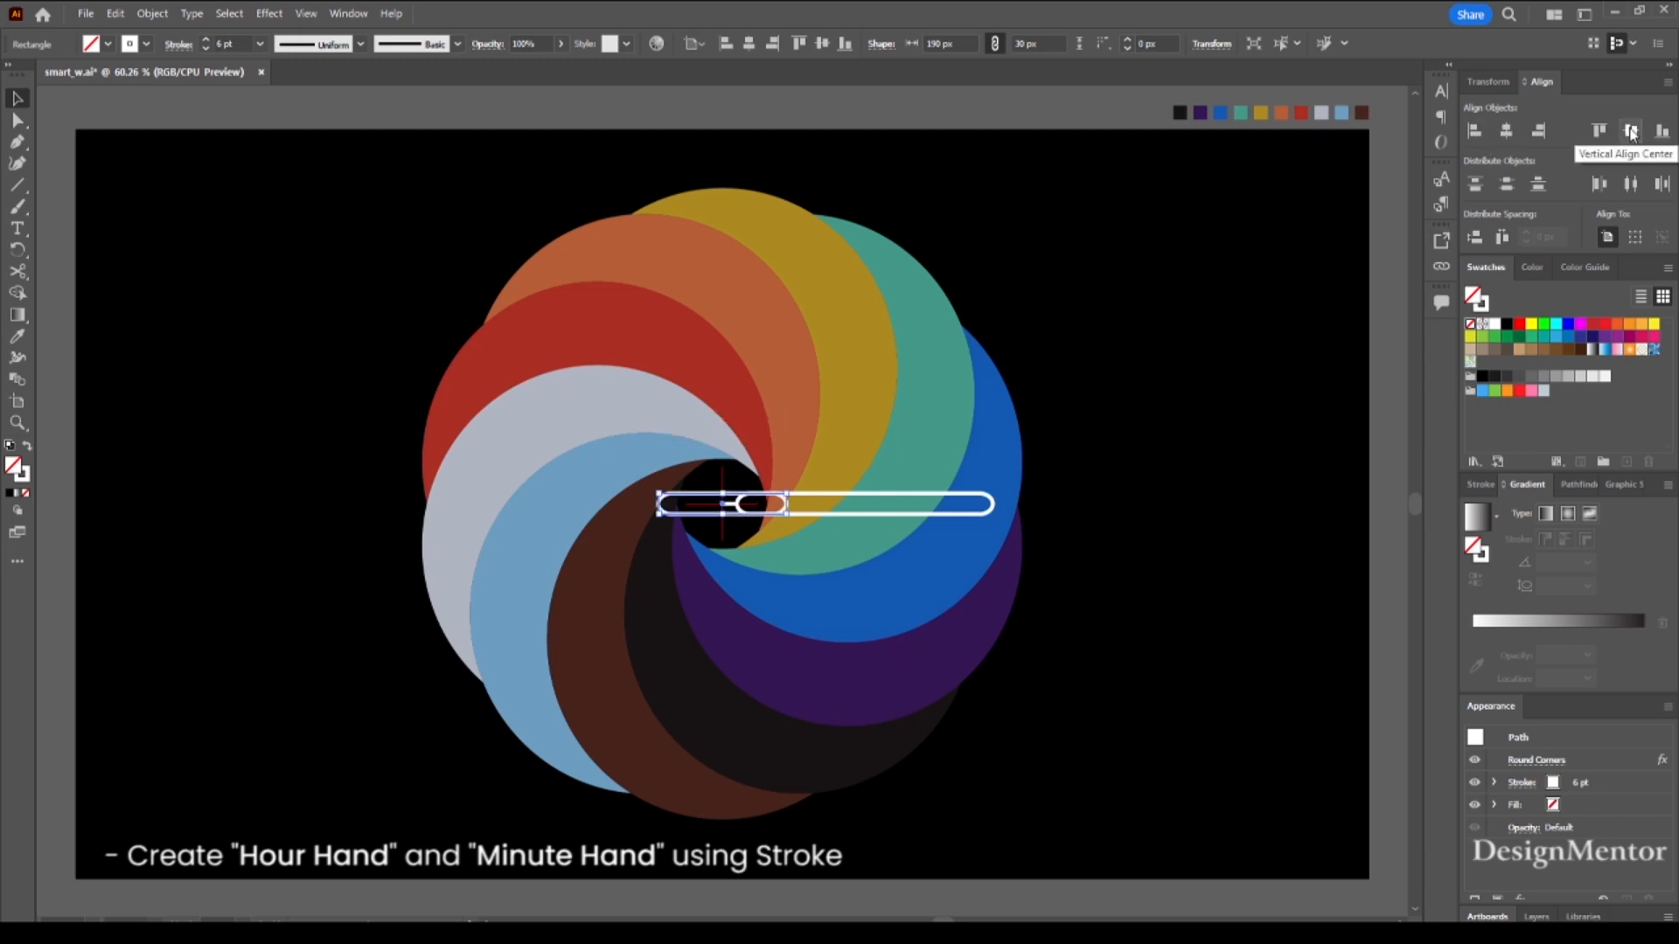
- Shift the short rounded rectangle right until its left end lines up with the long one's left end
{"action": "key", "text": "shift+Right"}
{"action": "key", "text": "shift+Right"}
{"action": "key", "text": "shift+Right"}
{"action": "key", "text": "shift+Right"}
{"action": "key", "text": "shift+Right"}
{"action": "key", "text": "shift+Right"}
{"action": "key", "text": "shift+Right"}
{"action": "key", "text": "shift+Right"}
{"action": "key", "text": "shift+Right"}
{"action": "key", "text": "shift+Right"}
{"action": "key", "text": "shift+Right"}
{"action": "key", "text": "shift+Right"}
{"action": "key", "text": "shift+Right"}
{"action": "key", "text": "shift+Right"}
{"action": "key", "text": "shift+Right"}
{"action": "key", "text": "shift+Right"}
{"action": "key", "text": "shift+Left"}
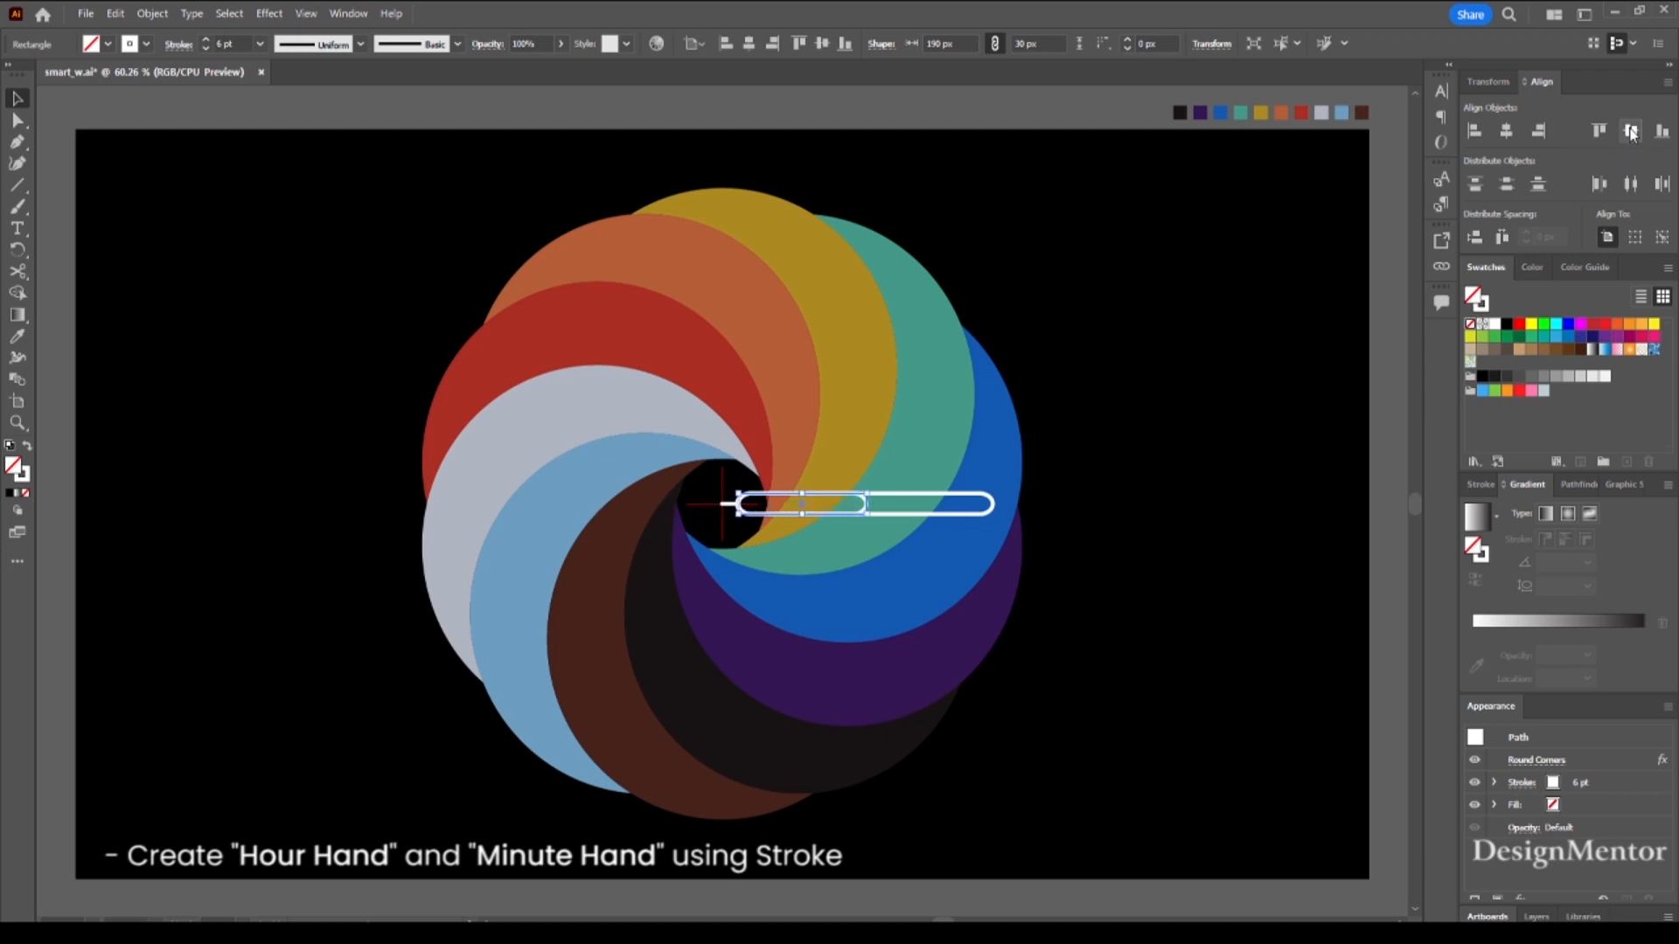
- Move the short rounded rectangle 50 px down so it sits just below the long one
{"action": "key", "text": "shift+Down"}
{"action": "key", "text": "shift+Down"}
{"action": "key", "text": "shift+Down"}
{"action": "key", "text": "shift+Down"}
{"action": "key", "text": "shift+Down"}
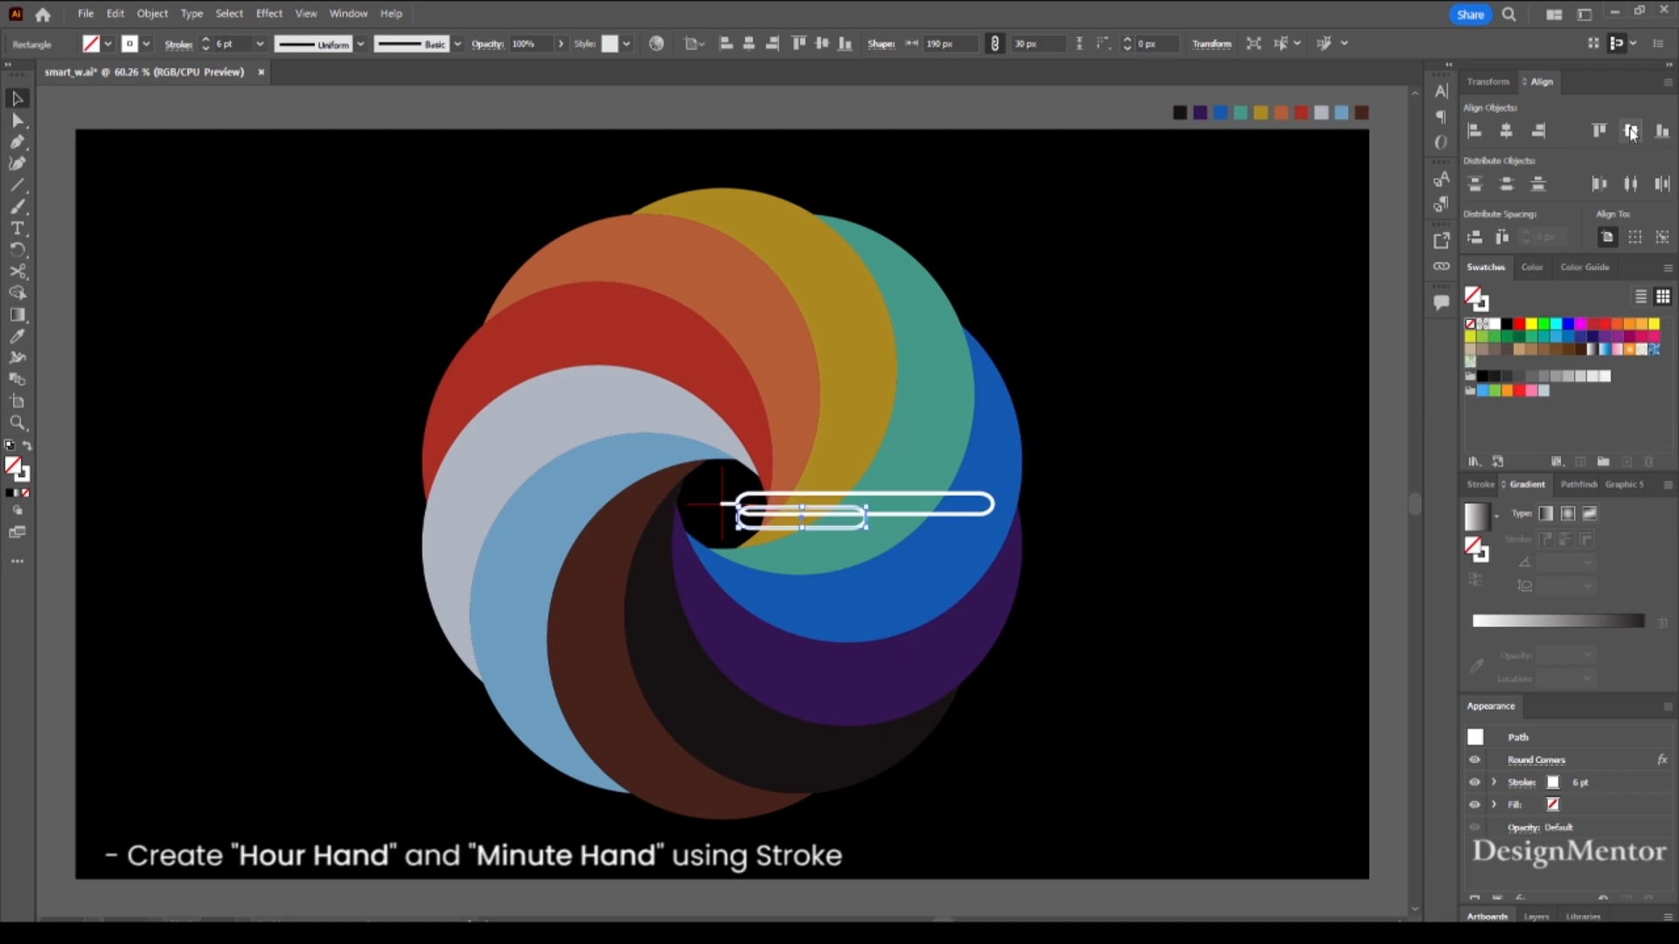
- Center the short rounded rectangle on the artboard and shift it left so it sits opposite the long one across the center
{"action": "left_click", "coordinate": [17, 184]}
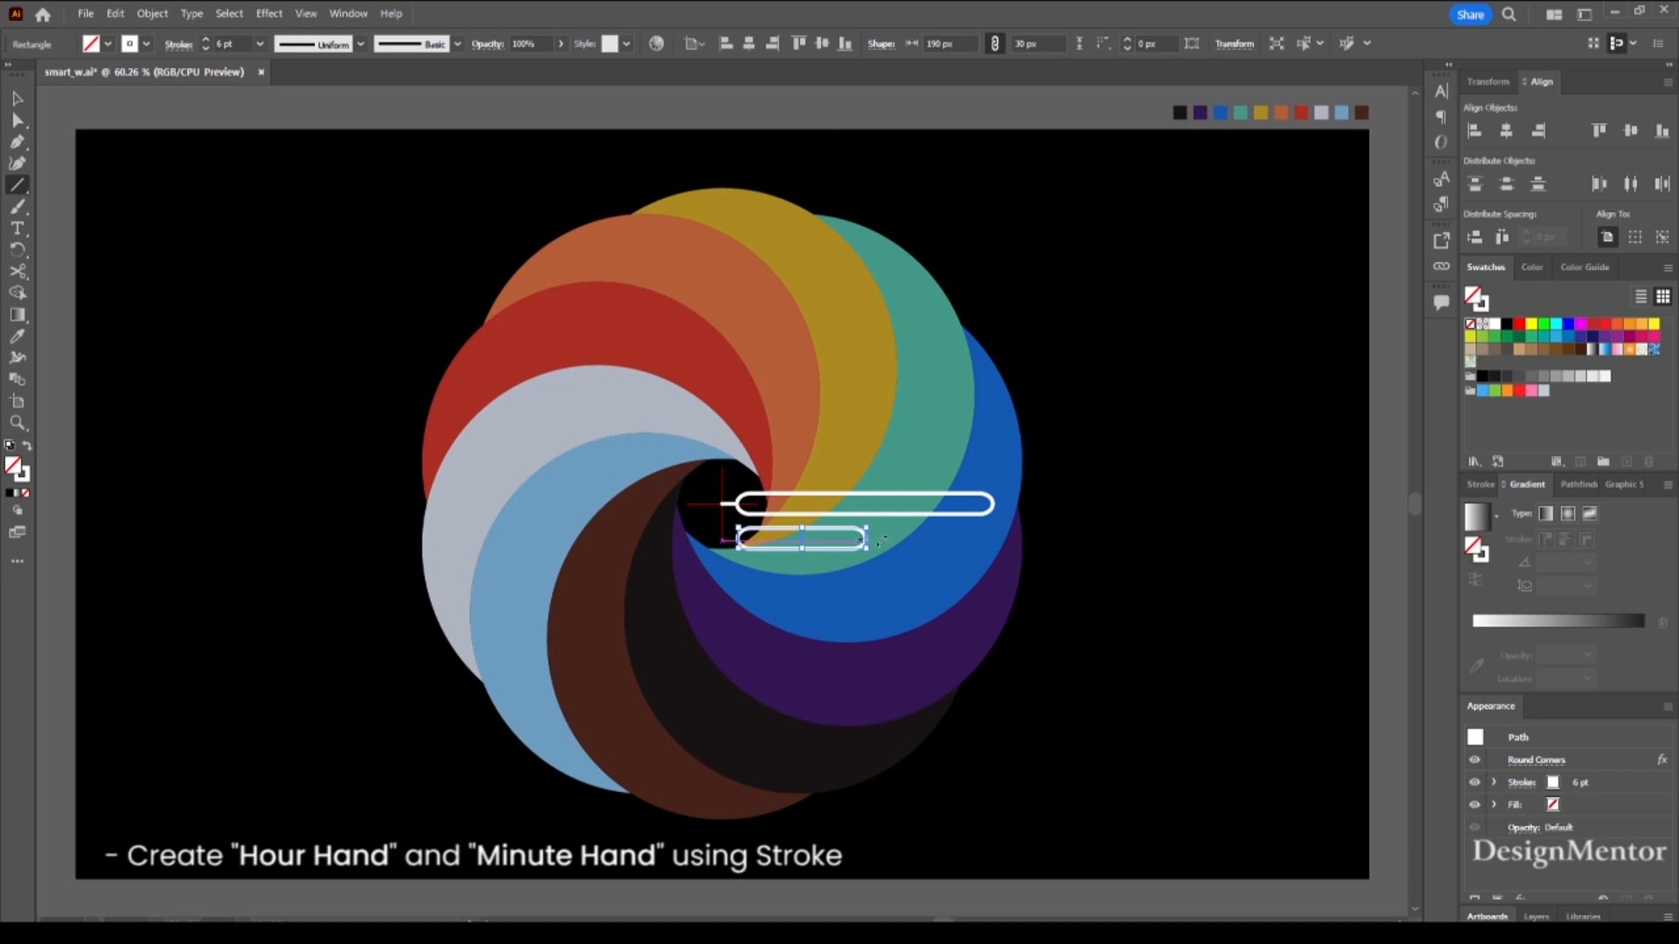
{"action": "left_click", "coordinate": [1507, 131]}
{"action": "left_click", "coordinate": [1628, 132]}
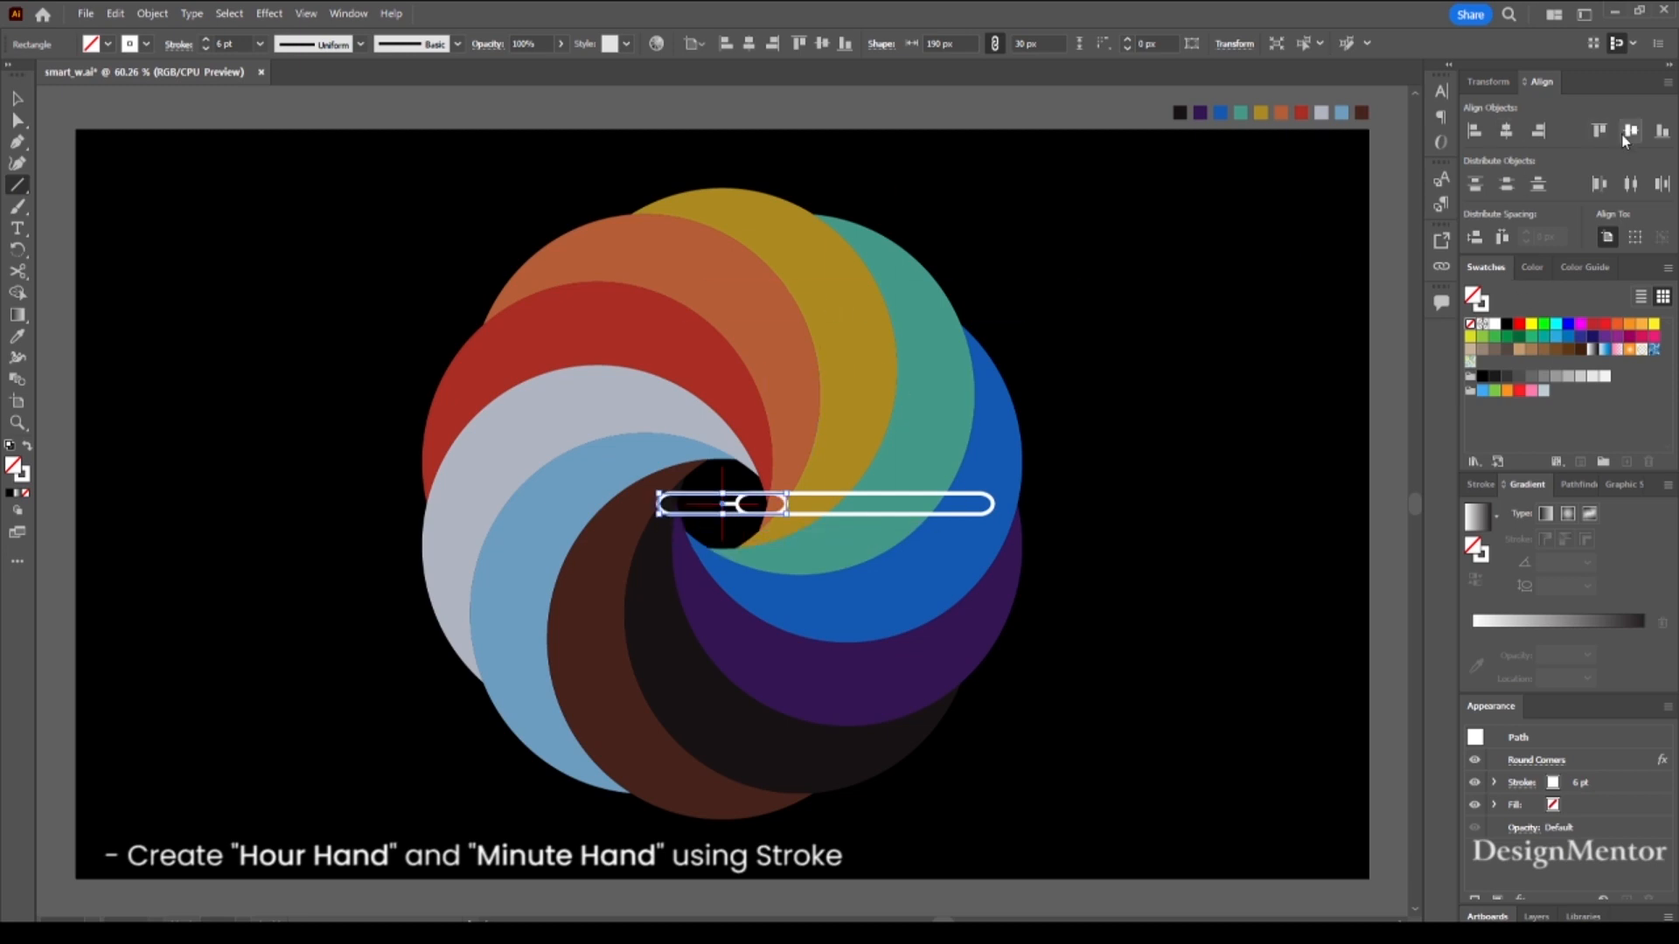
{"action": "key", "text": "shift+Left"}
{"action": "key", "text": "shift+Left"}
{"action": "key", "text": "shift+Left"}
{"action": "key", "text": "shift+Left"}
{"action": "key", "text": "shift+Left"}
{"action": "key", "text": "shift+Left"}
{"action": "key", "text": "shift+Left"}
{"action": "key", "text": "shift+Left"}
{"action": "key", "text": "shift+Left"}
{"action": "key", "text": "shift+Left"}
{"action": "key", "text": "shift+Left"}
{"action": "key", "text": "shift+Left"}
{"action": "key", "text": "shift+Left"}
{"action": "key", "text": "shift+Left"}
{"action": "key", "text": "shift+Left"}
{"action": "key", "text": "shift+Left"}
{"action": "key", "text": "shift+Left"}
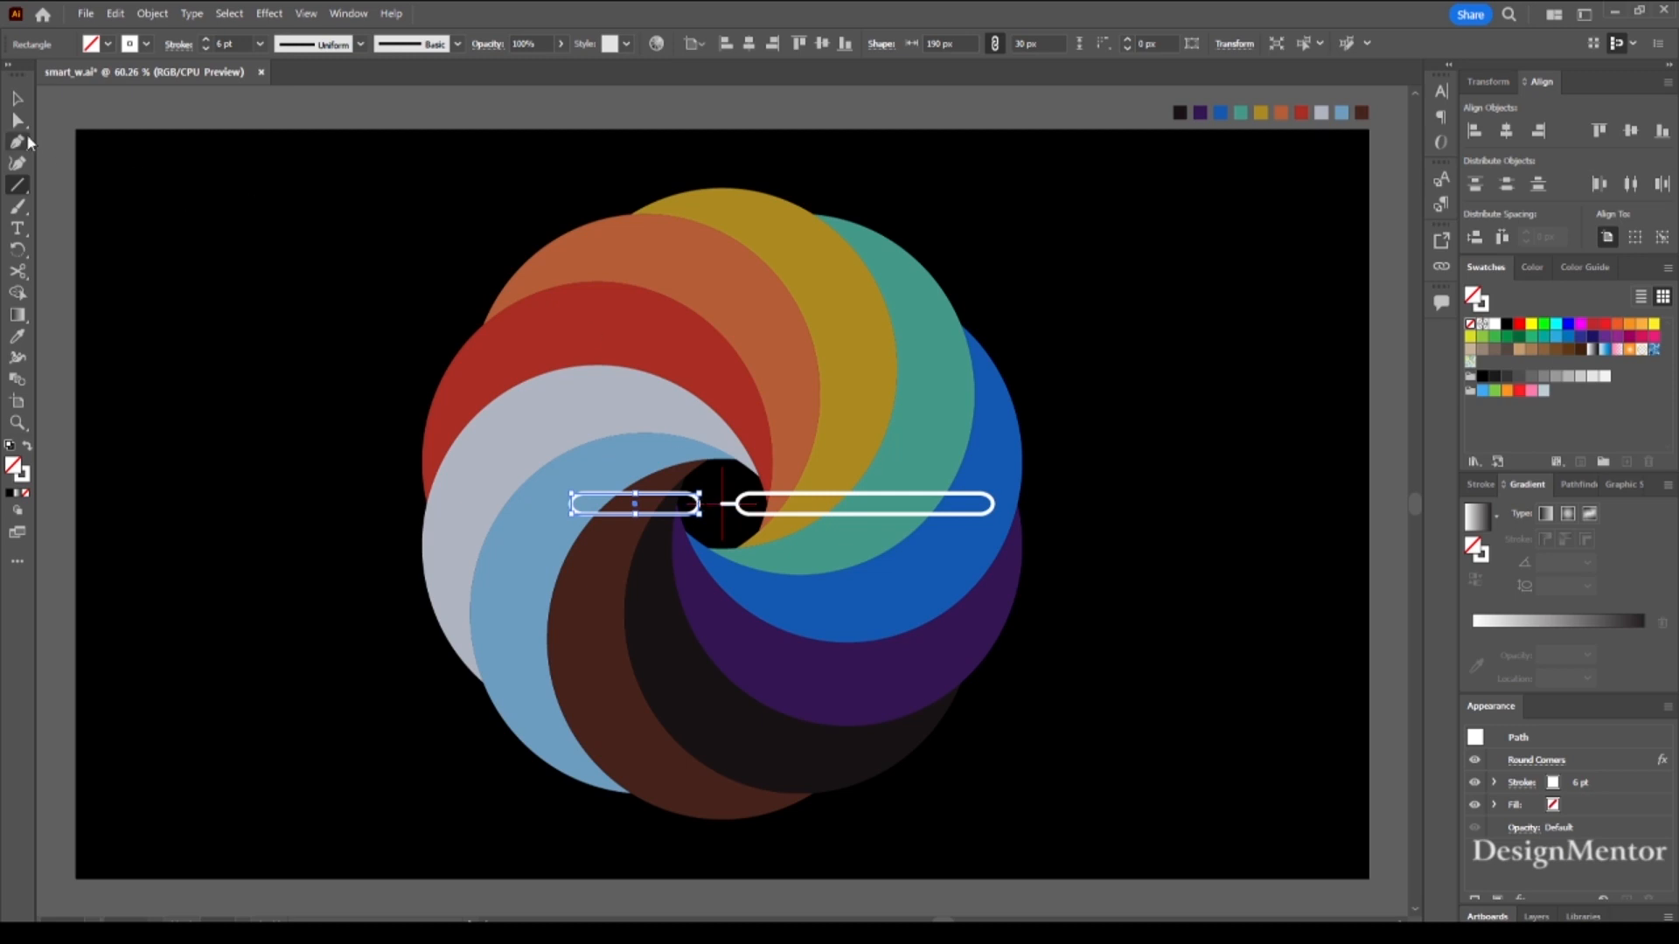
- Delete the red vertical guide line at the artboard's center
{"action": "left_click", "coordinate": [68, 112]}
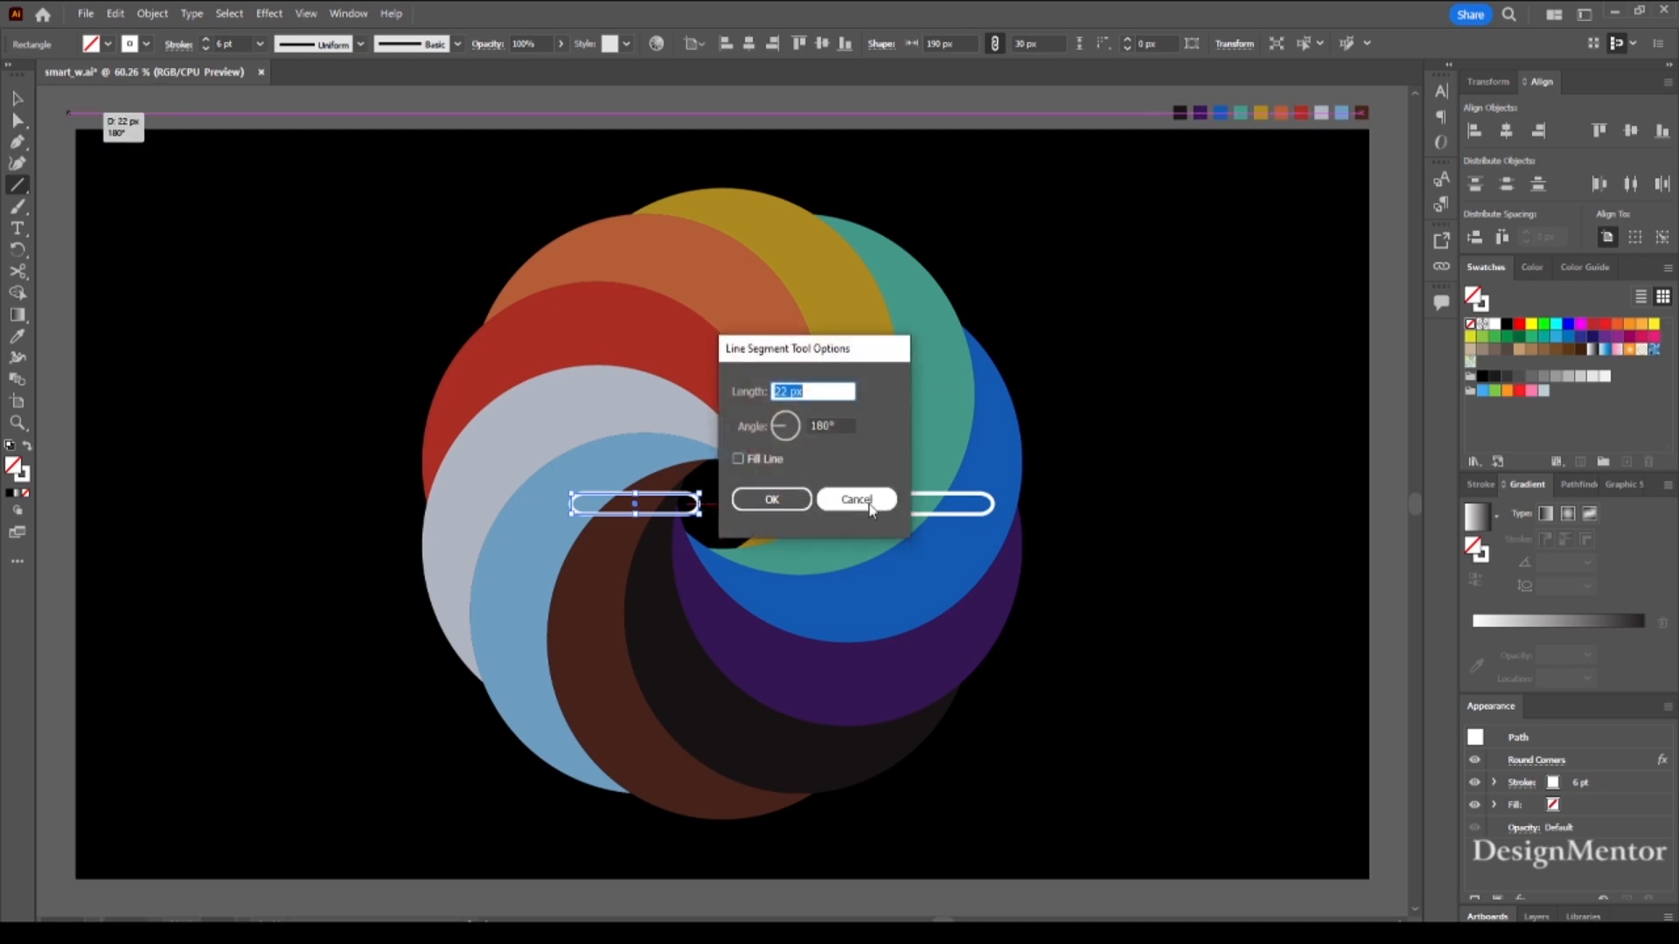
{"action": "left_click", "coordinate": [856, 500]}
{"action": "left_click", "coordinate": [18, 97]}
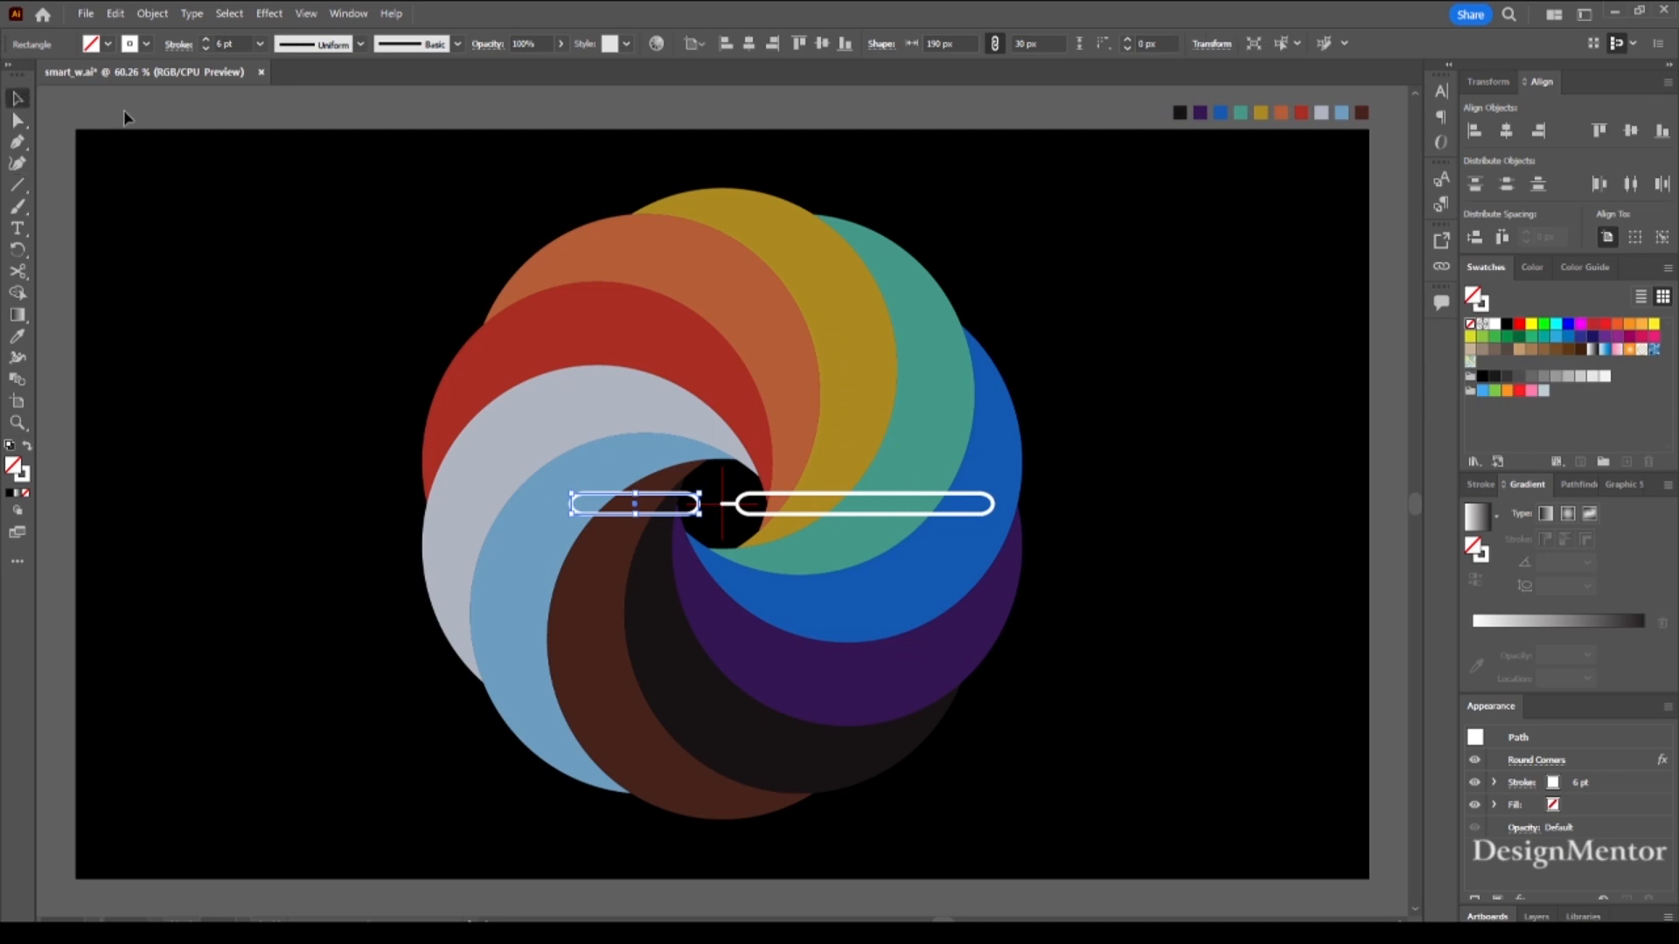
{"action": "left_click", "coordinate": [123, 113]}
{"action": "left_click", "coordinate": [721, 481]}
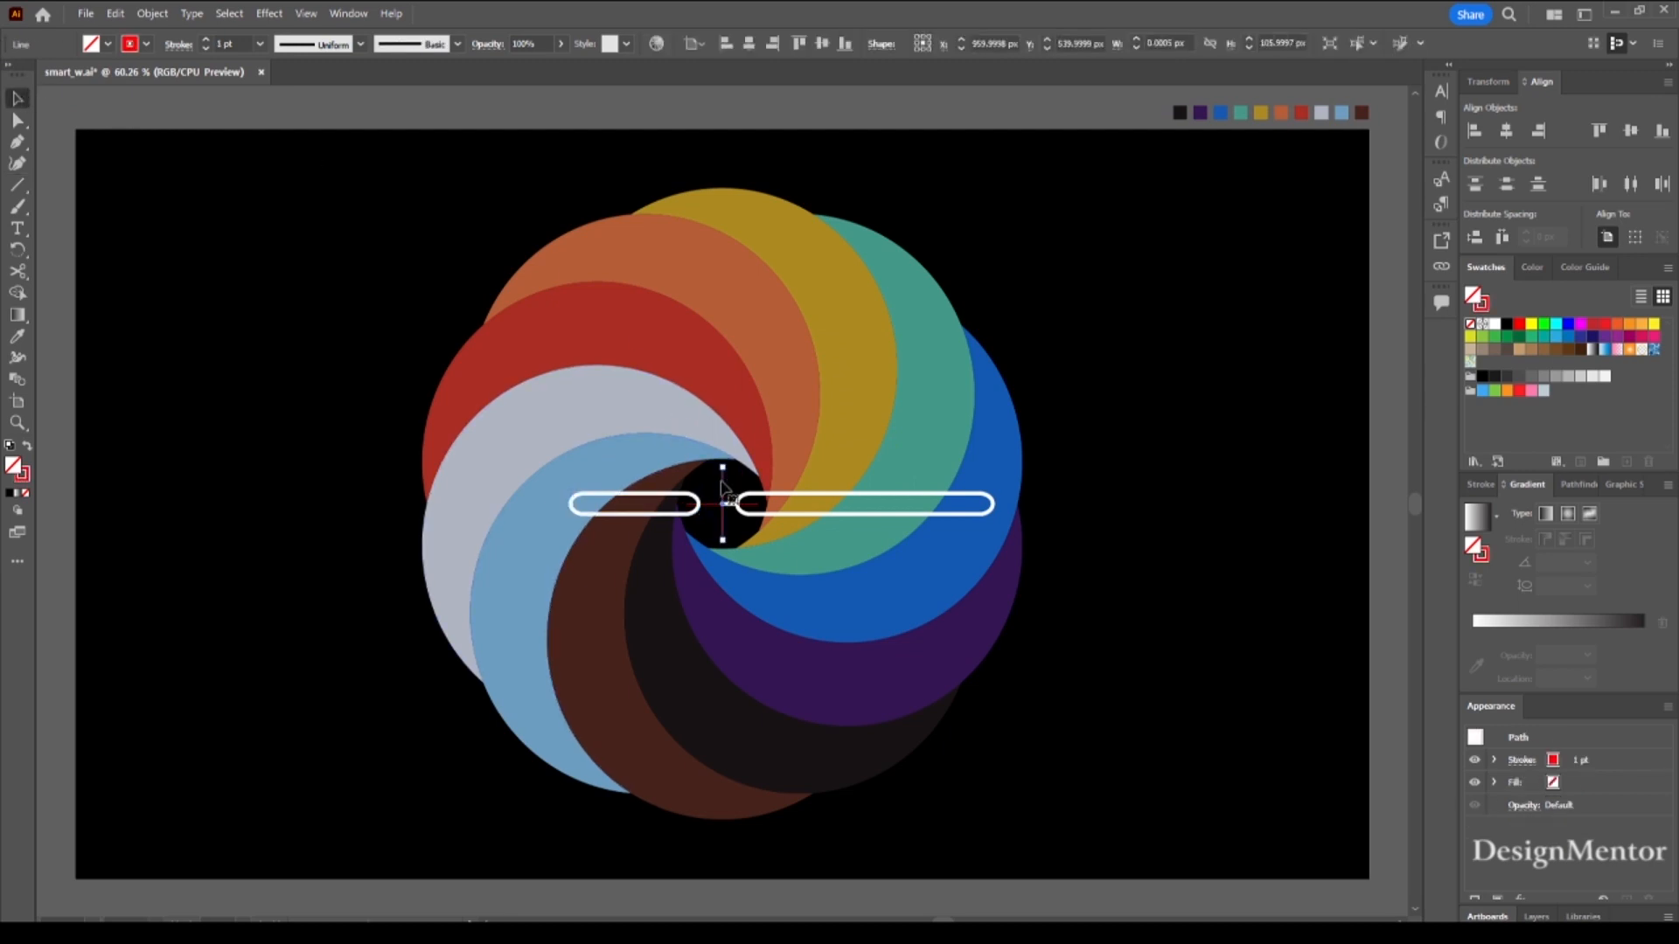
{"action": "key", "text": "Delete"}
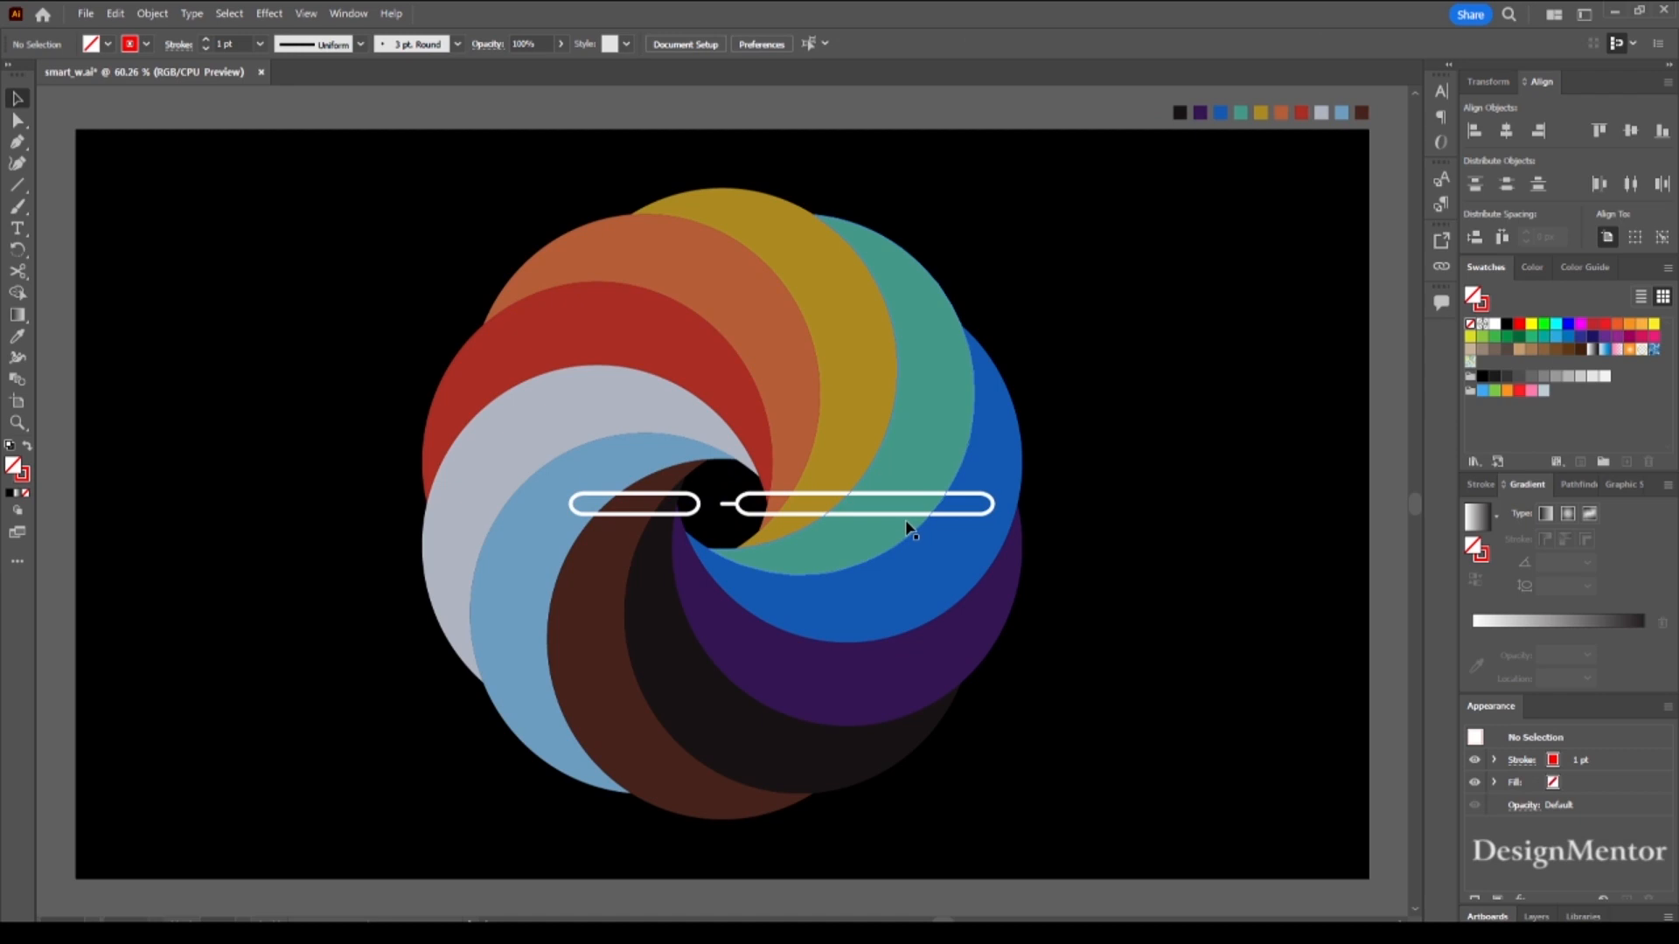
- Draw a 35 px horizontal line from the short rounded rectangle's right end to the center, with a white 6 pt stroke
{"action": "key", "text": "backslash"}
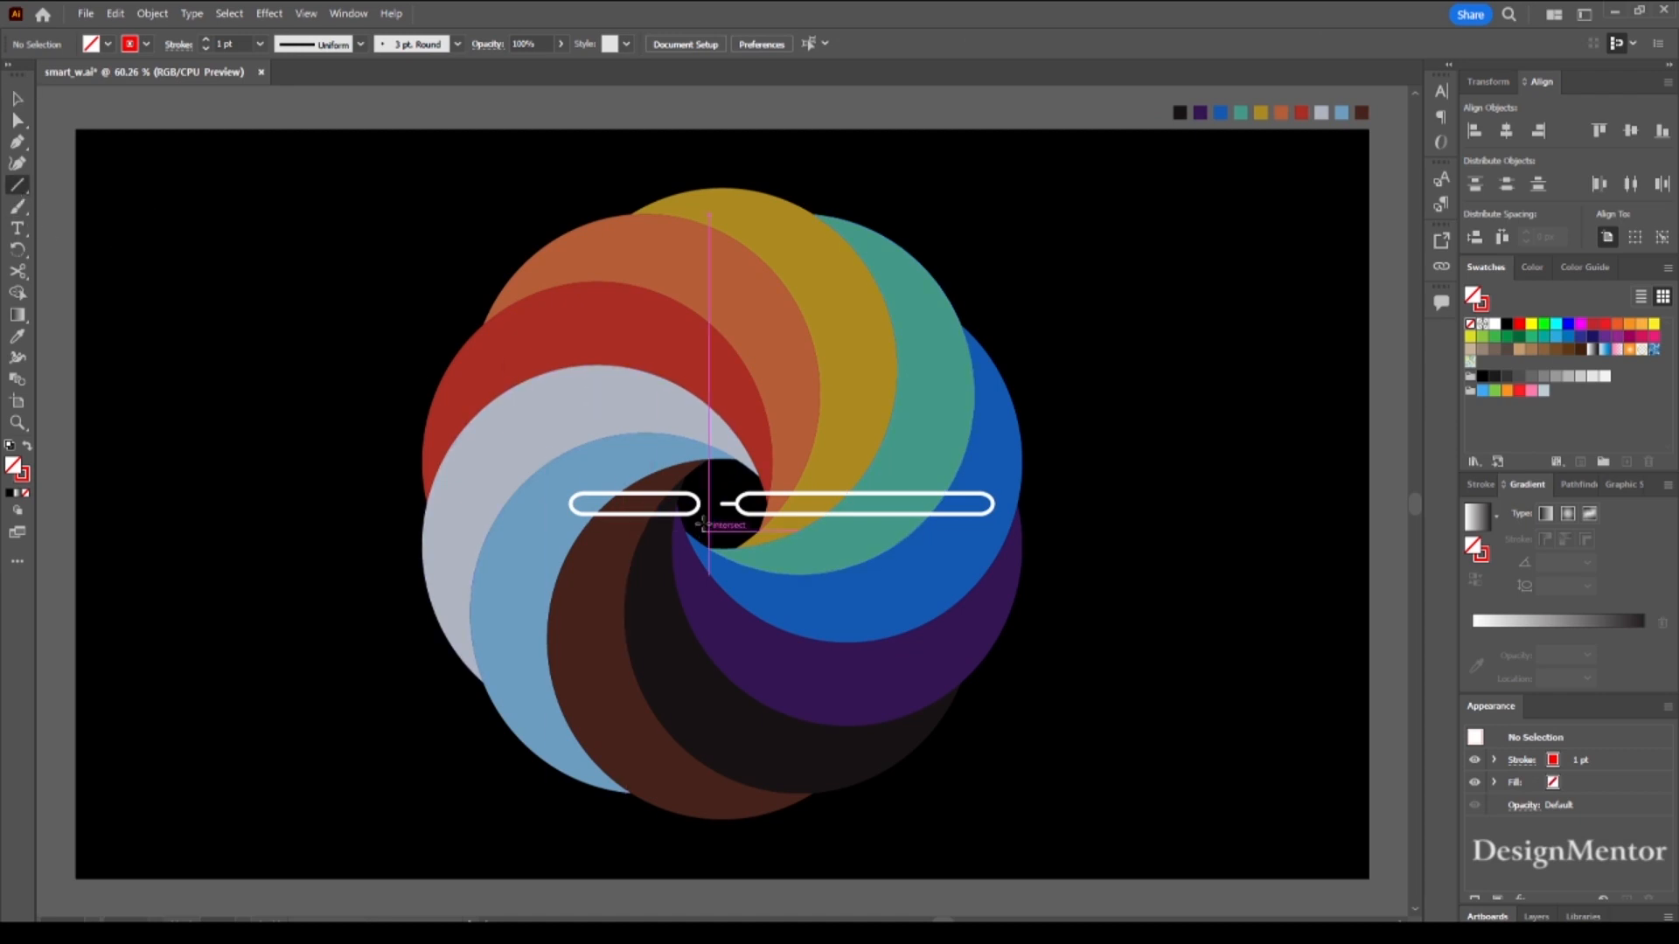
{"action": "left_click_drag", "start_coordinate": [700, 503], "coordinate": [718, 504]}
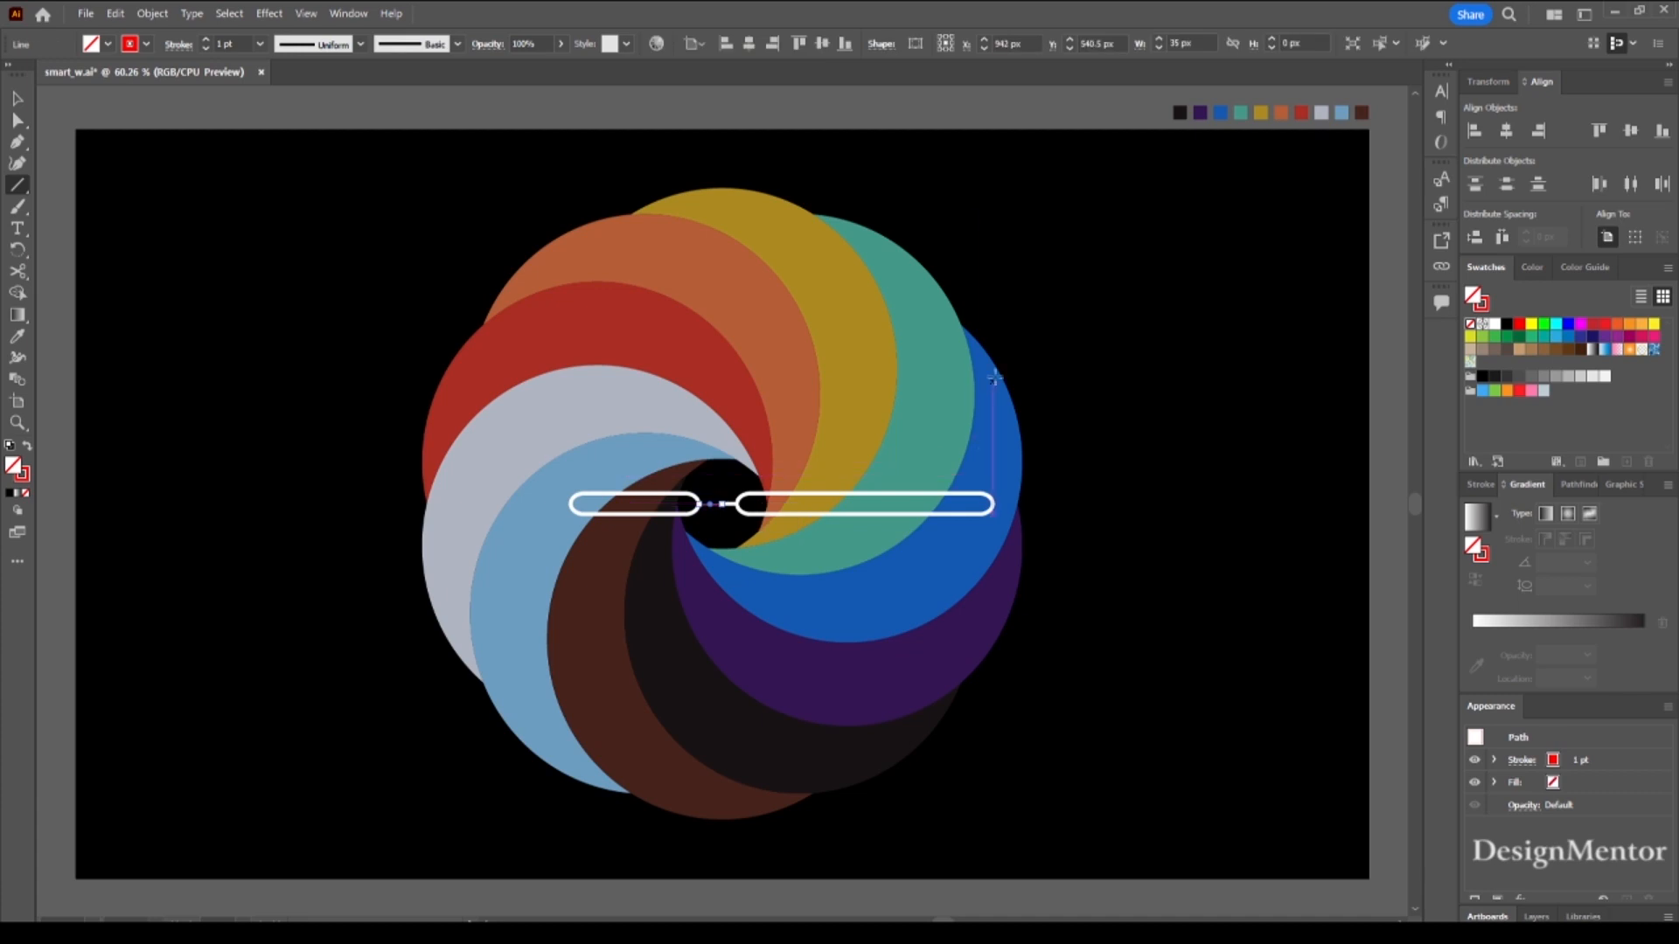
{"action": "left_click", "coordinate": [146, 44]}
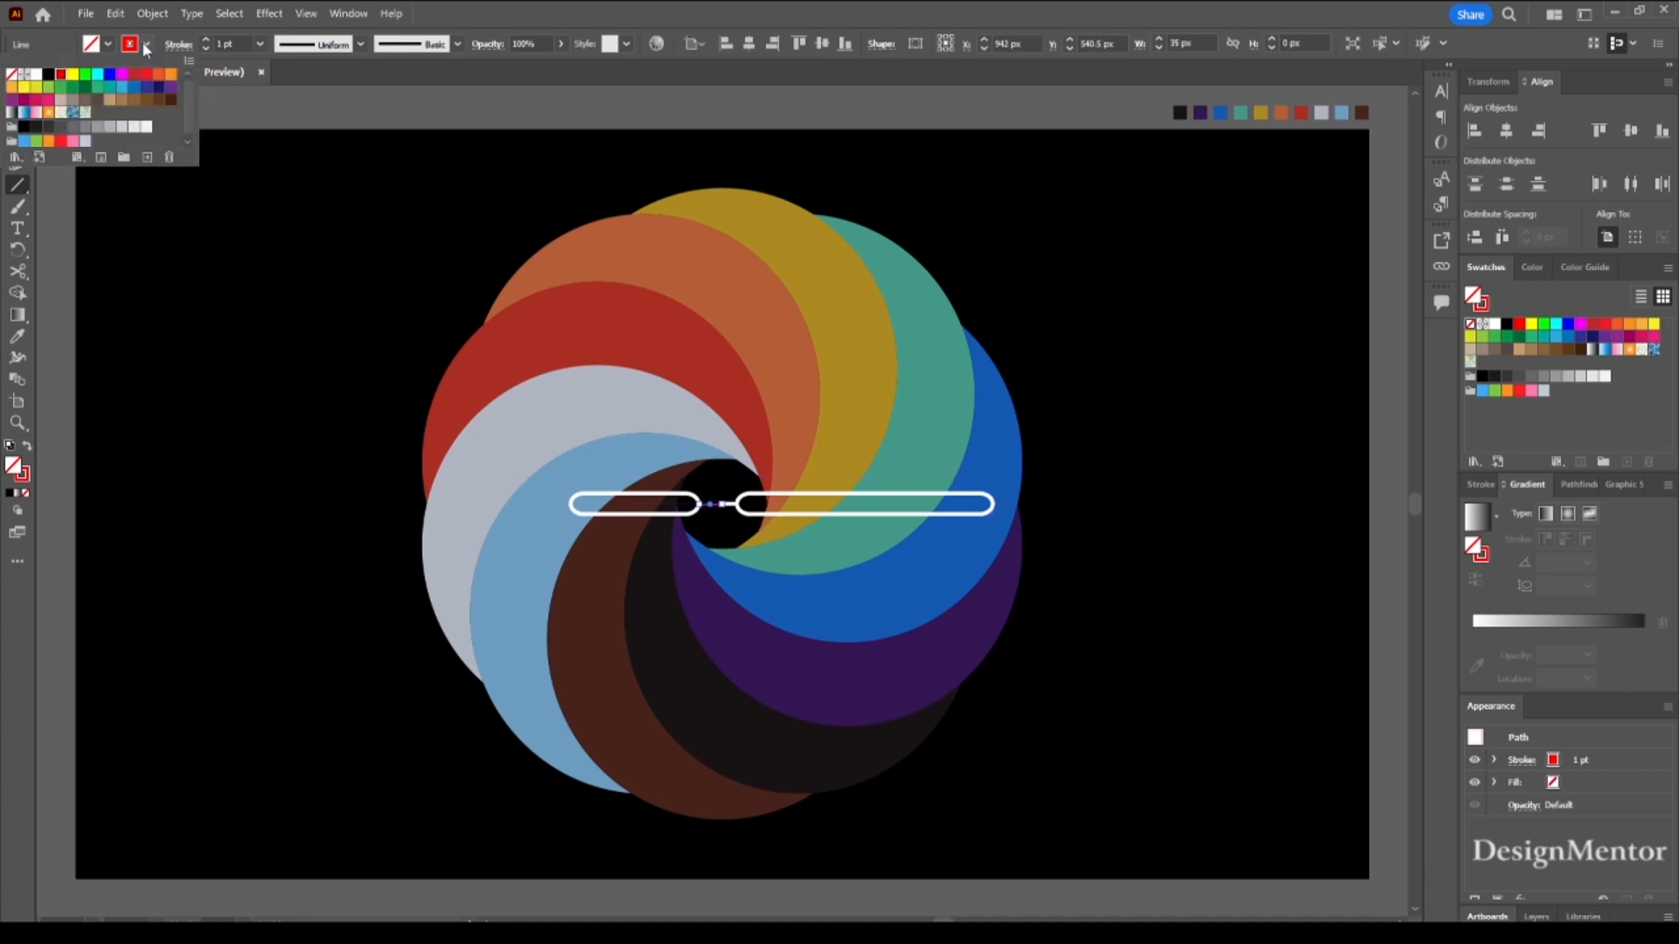
{"action": "left_click", "coordinate": [36, 75]}
{"action": "key", "text": "Escape"}
{"action": "left_click_drag", "start_coordinate": [242, 44], "coordinate": [177, 51]}
{"action": "type", "text": "6"}
{"action": "key", "text": "Return"}
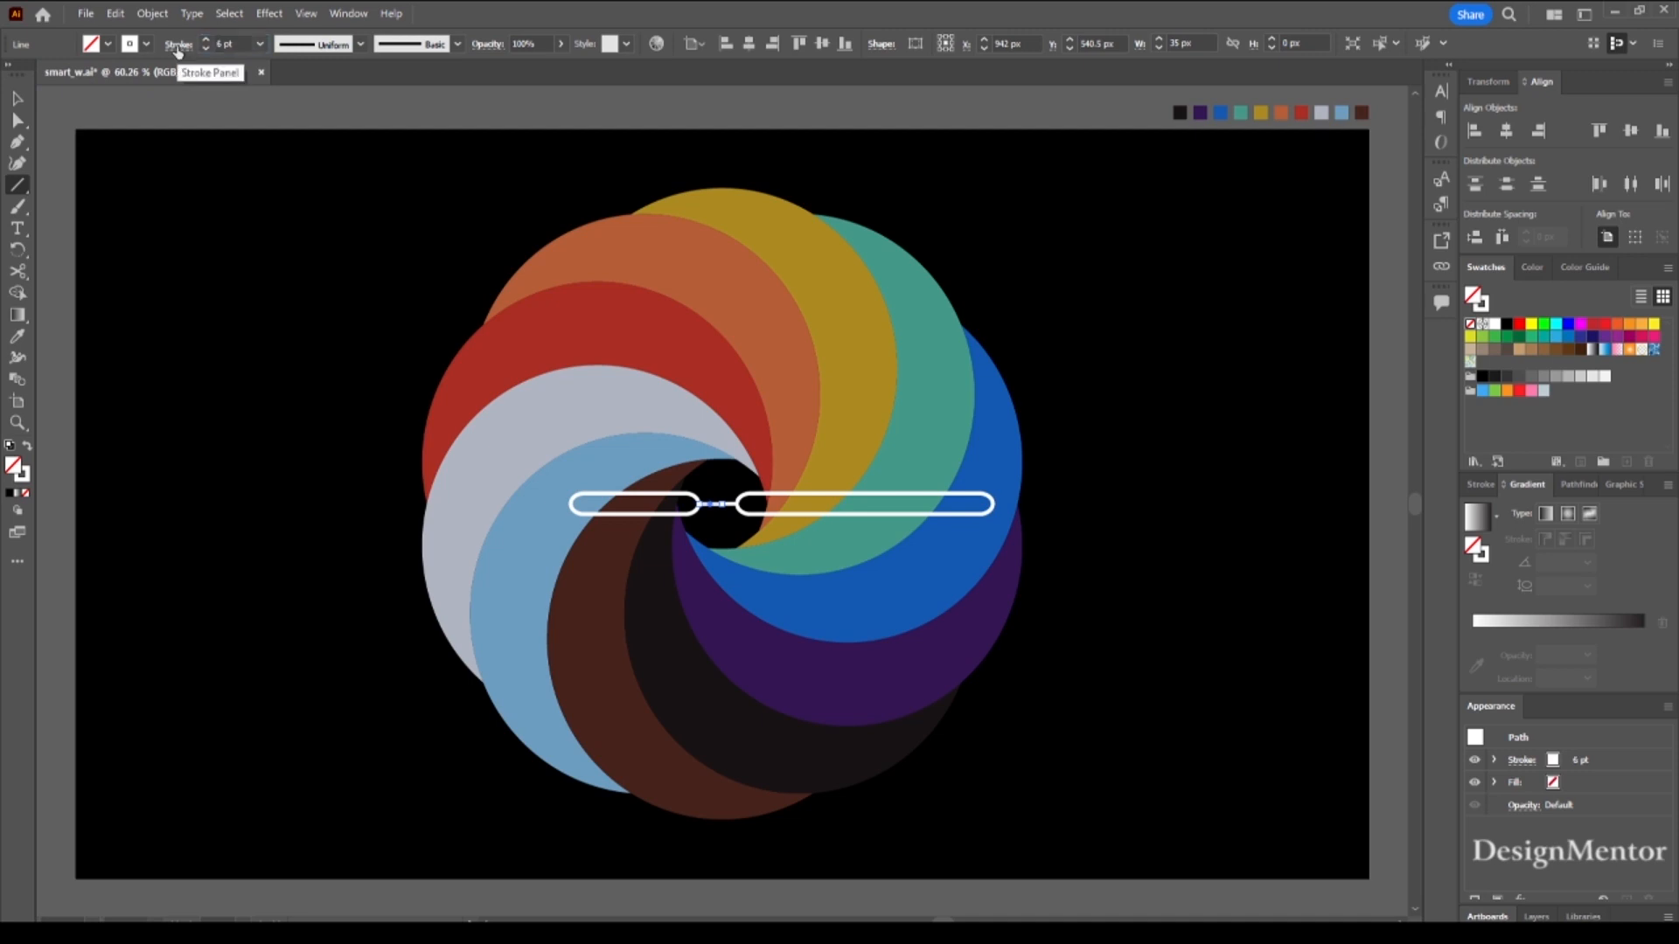
{"action": "key", "text": "v"}
{"action": "left_click", "coordinate": [145, 117]}
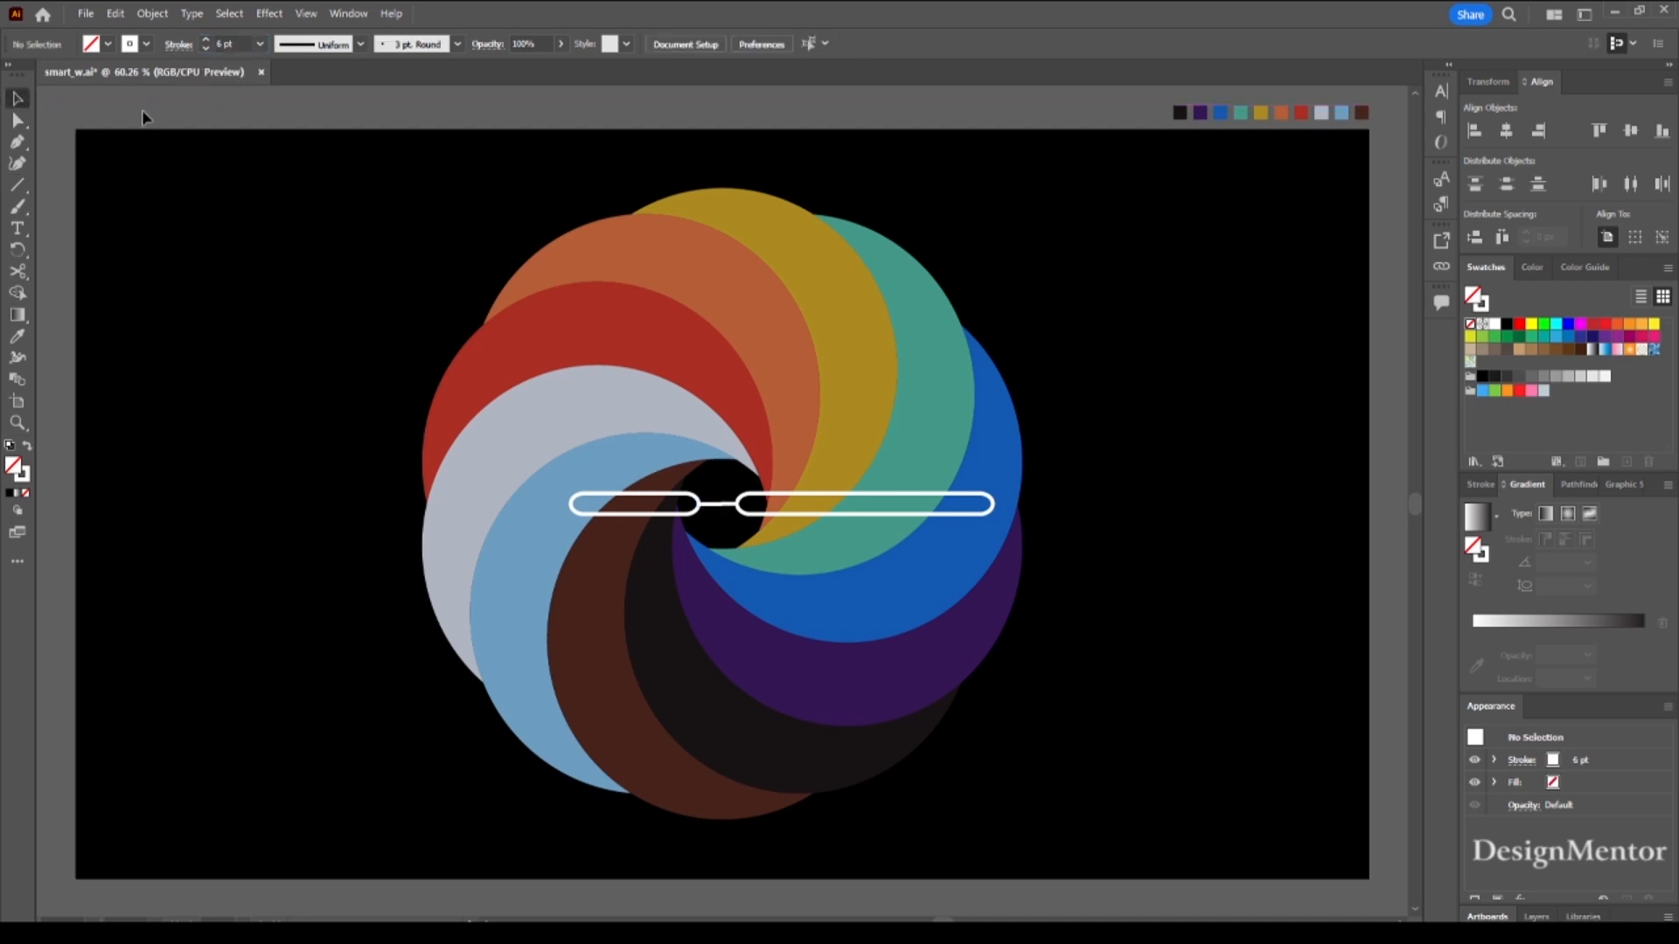
- Group the long rounded rectangle with its connector line
{"action": "left_click", "coordinate": [717, 504]}
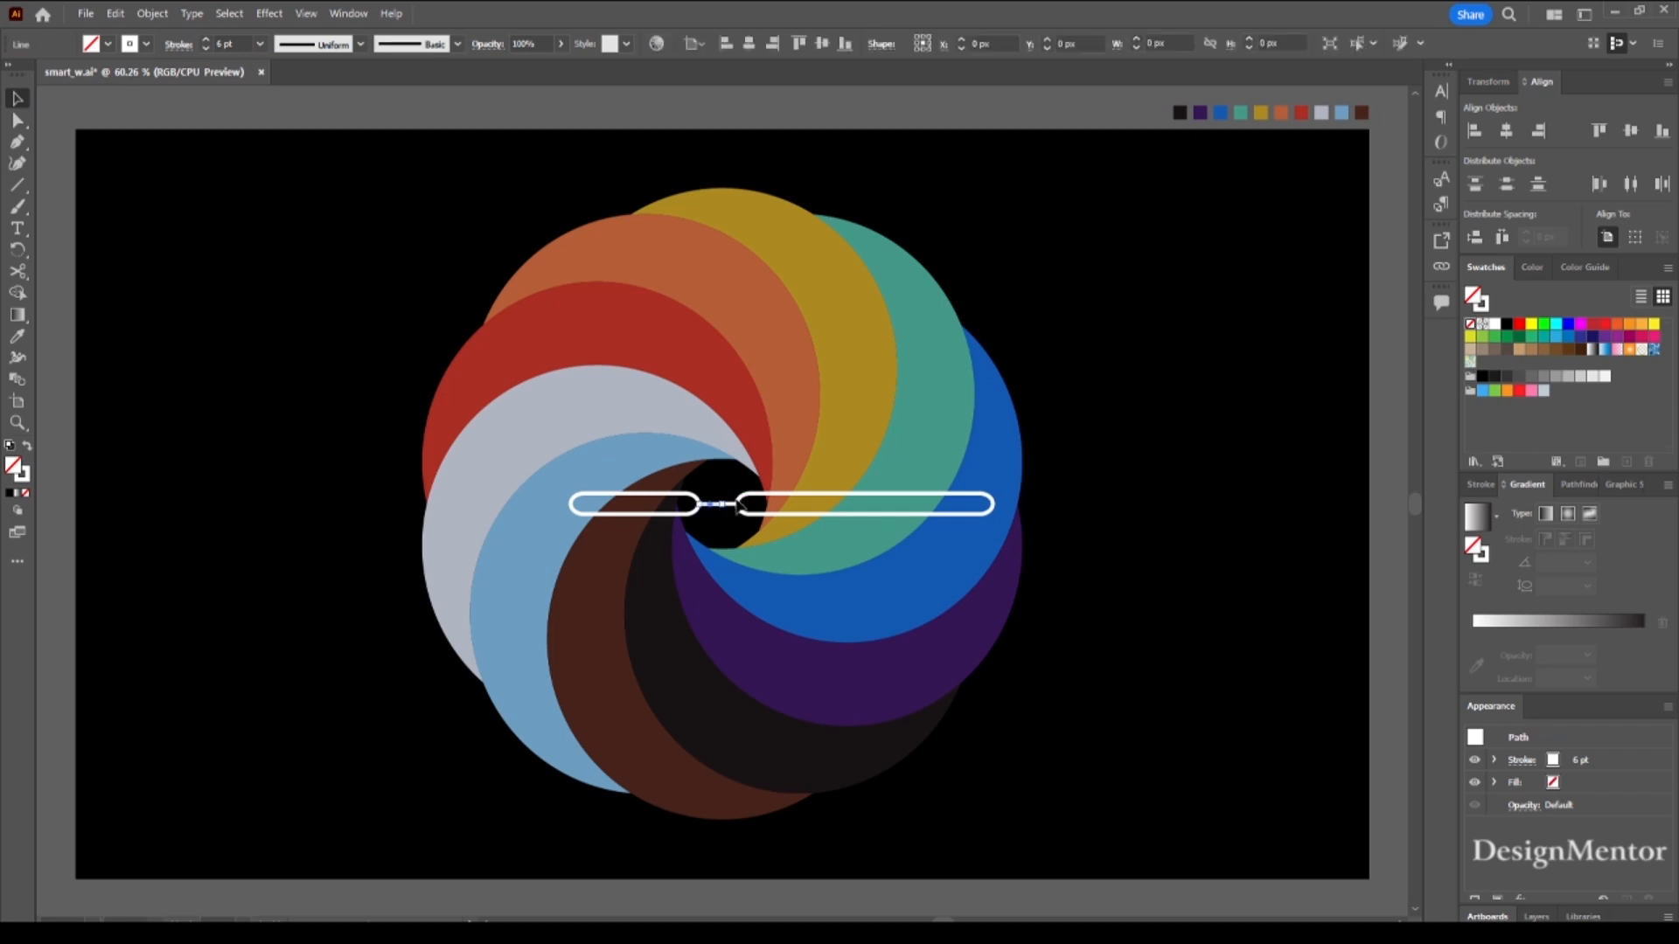
{"action": "left_click", "coordinate": [756, 505], "text": "shift"}
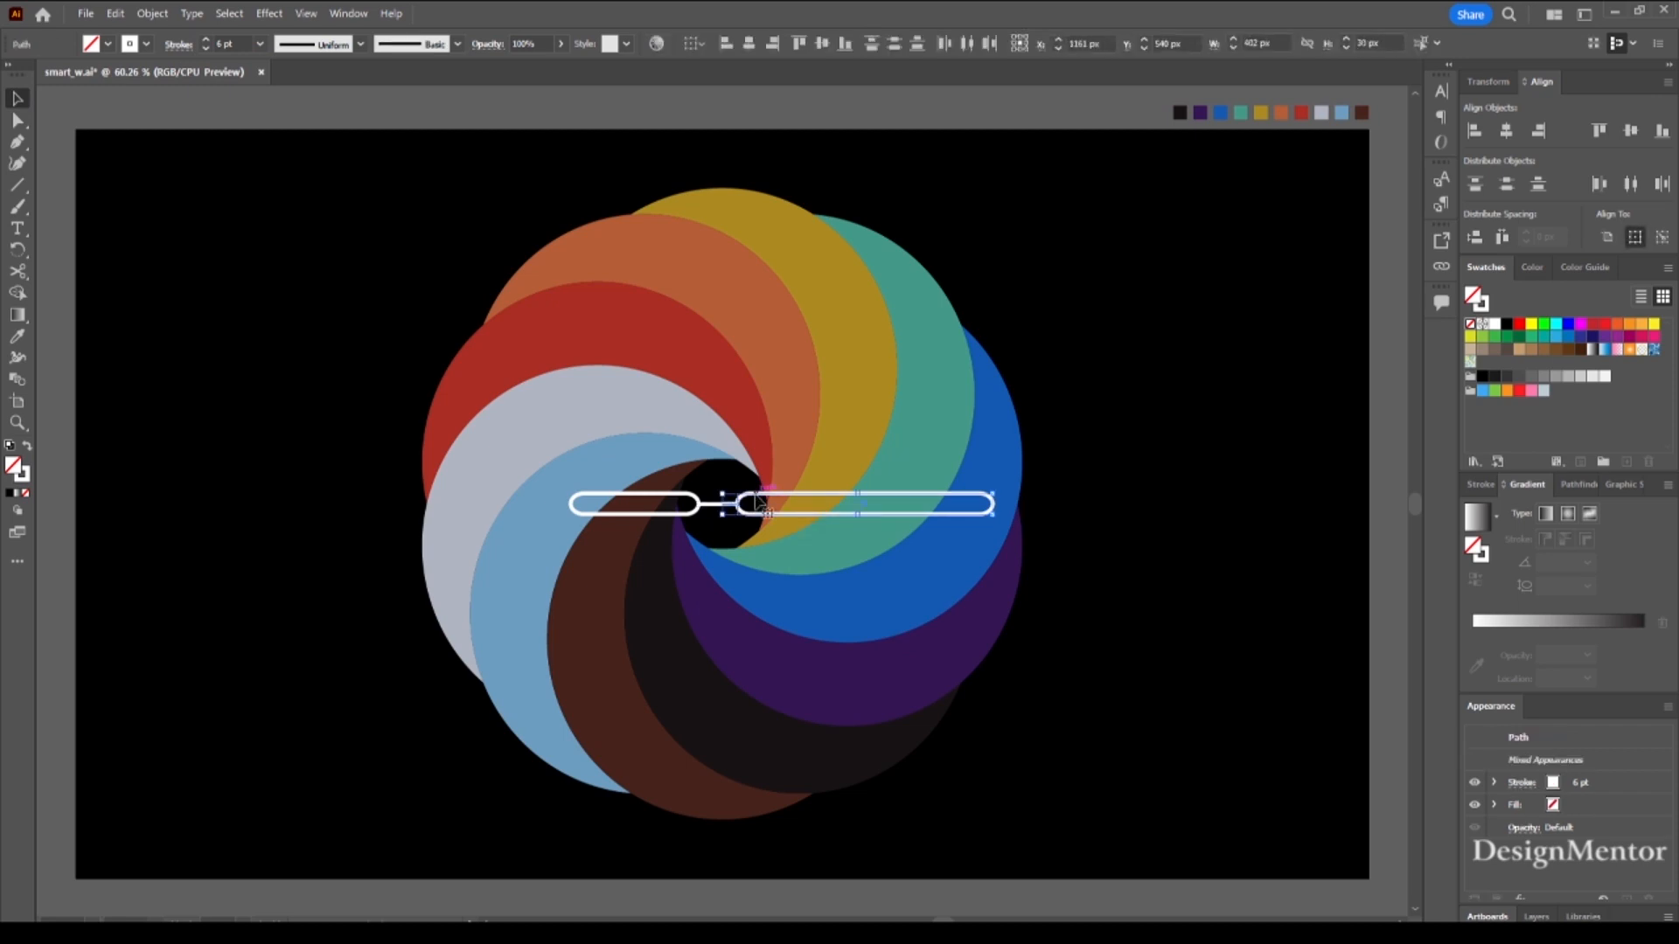
{"action": "right_click", "coordinate": [758, 502]}
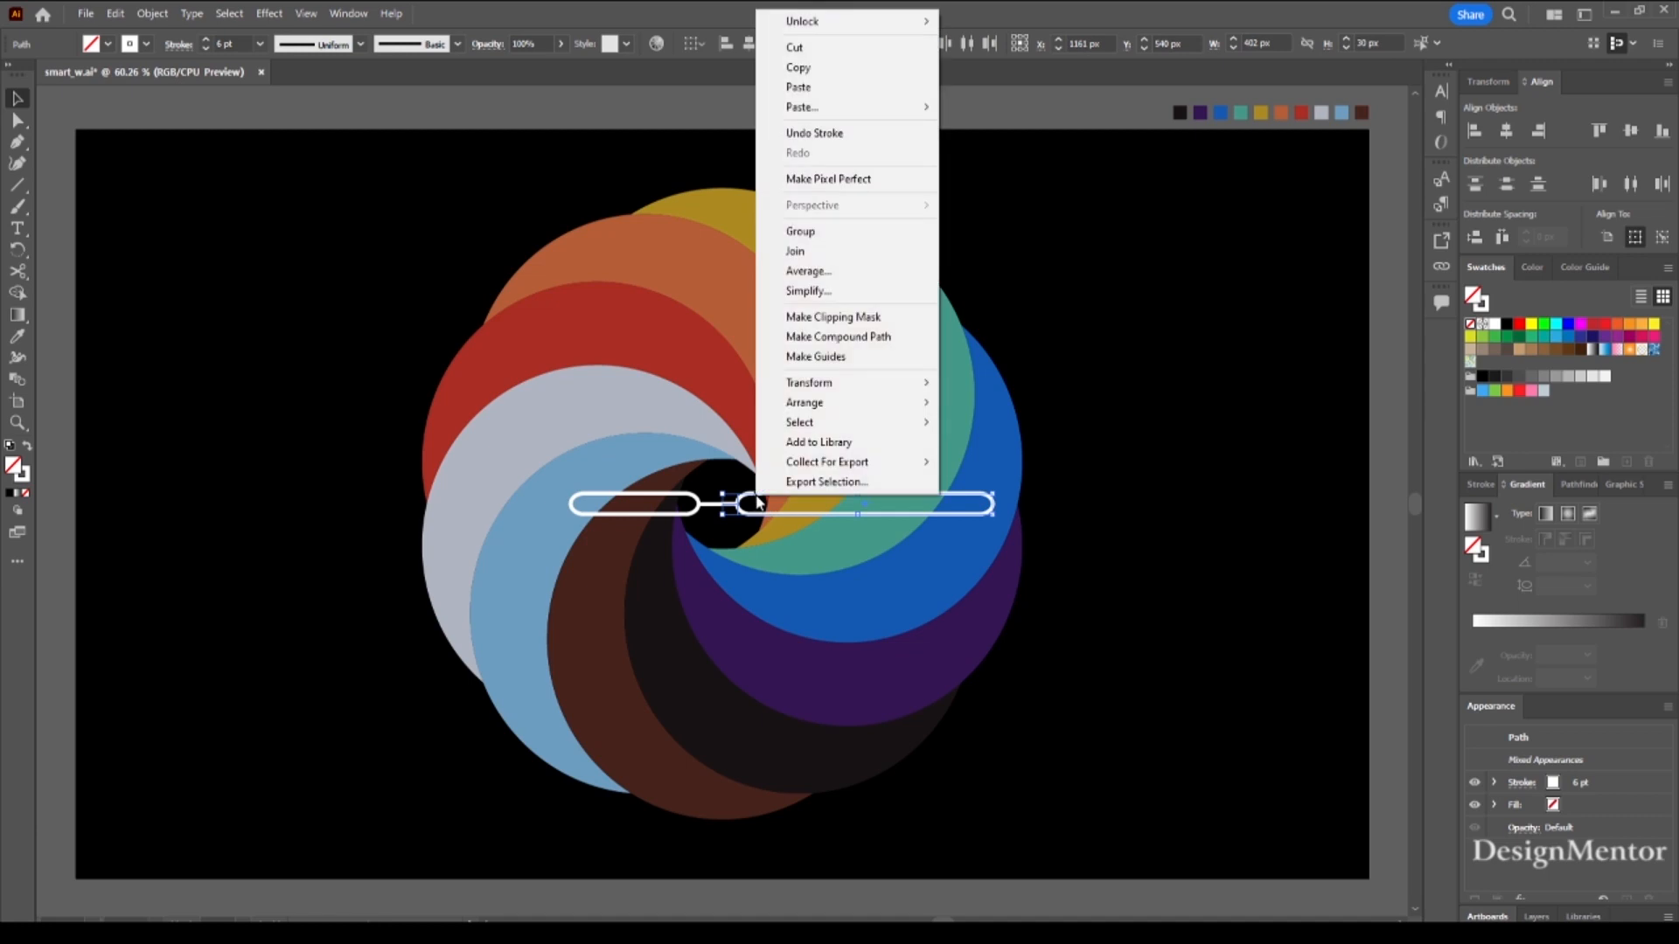
{"action": "left_click", "coordinate": [813, 252]}
{"action": "left_click", "coordinate": [837, 561]}
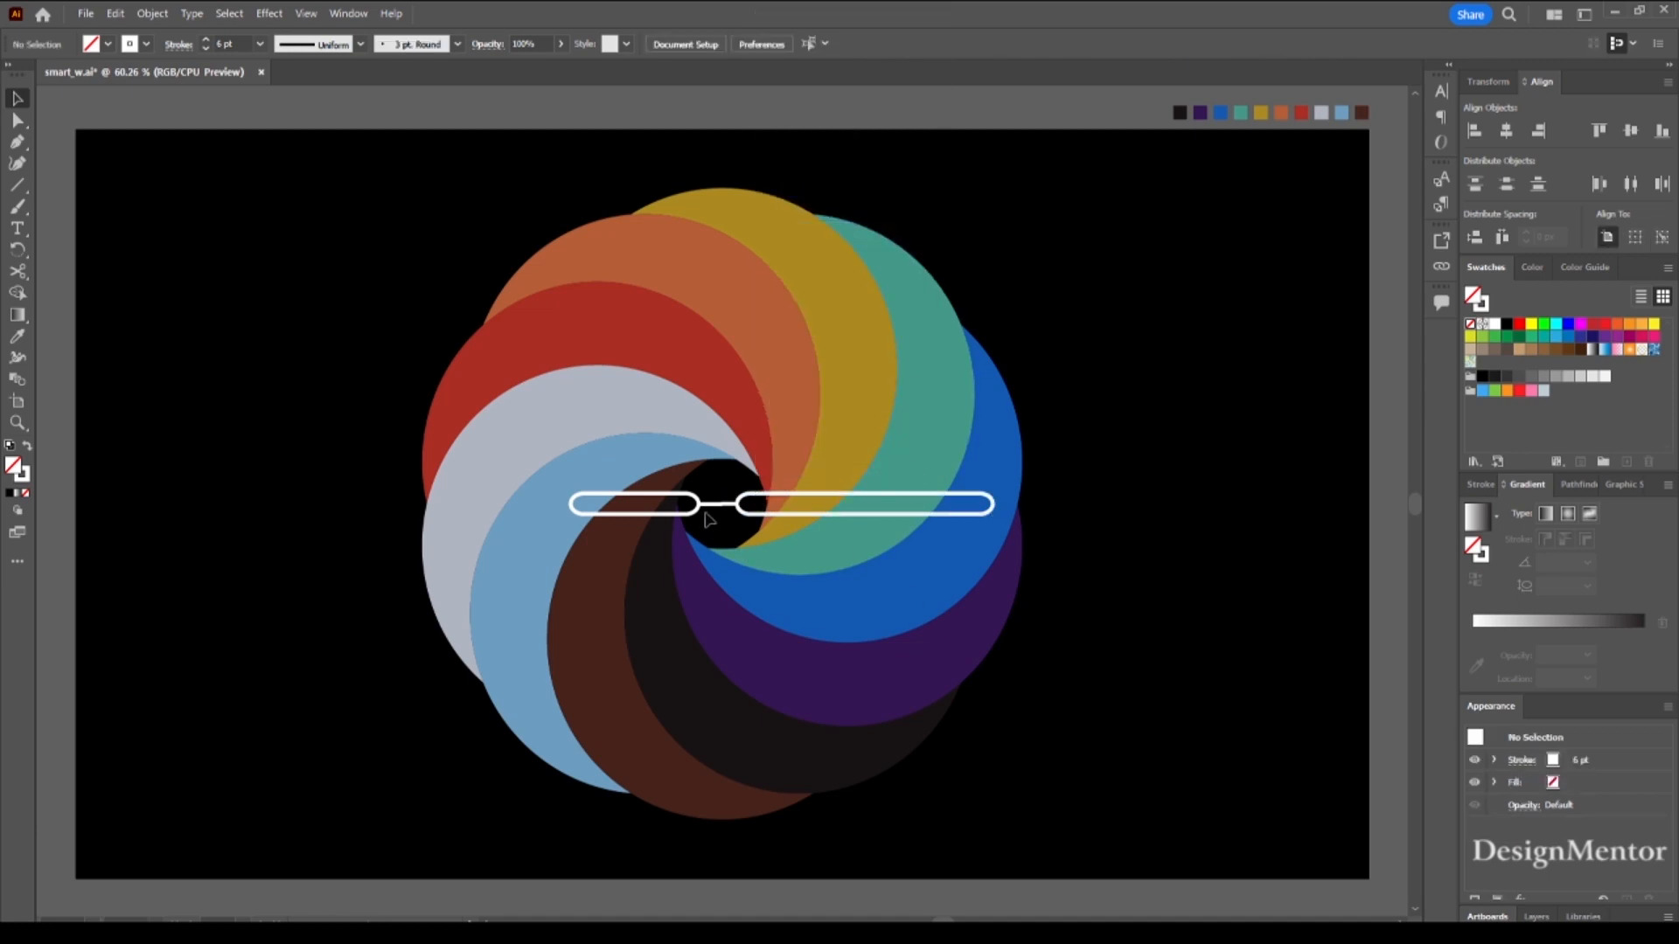
- Group the short rounded rectangle with its 35 px connector line
{"action": "left_click", "coordinate": [713, 505]}
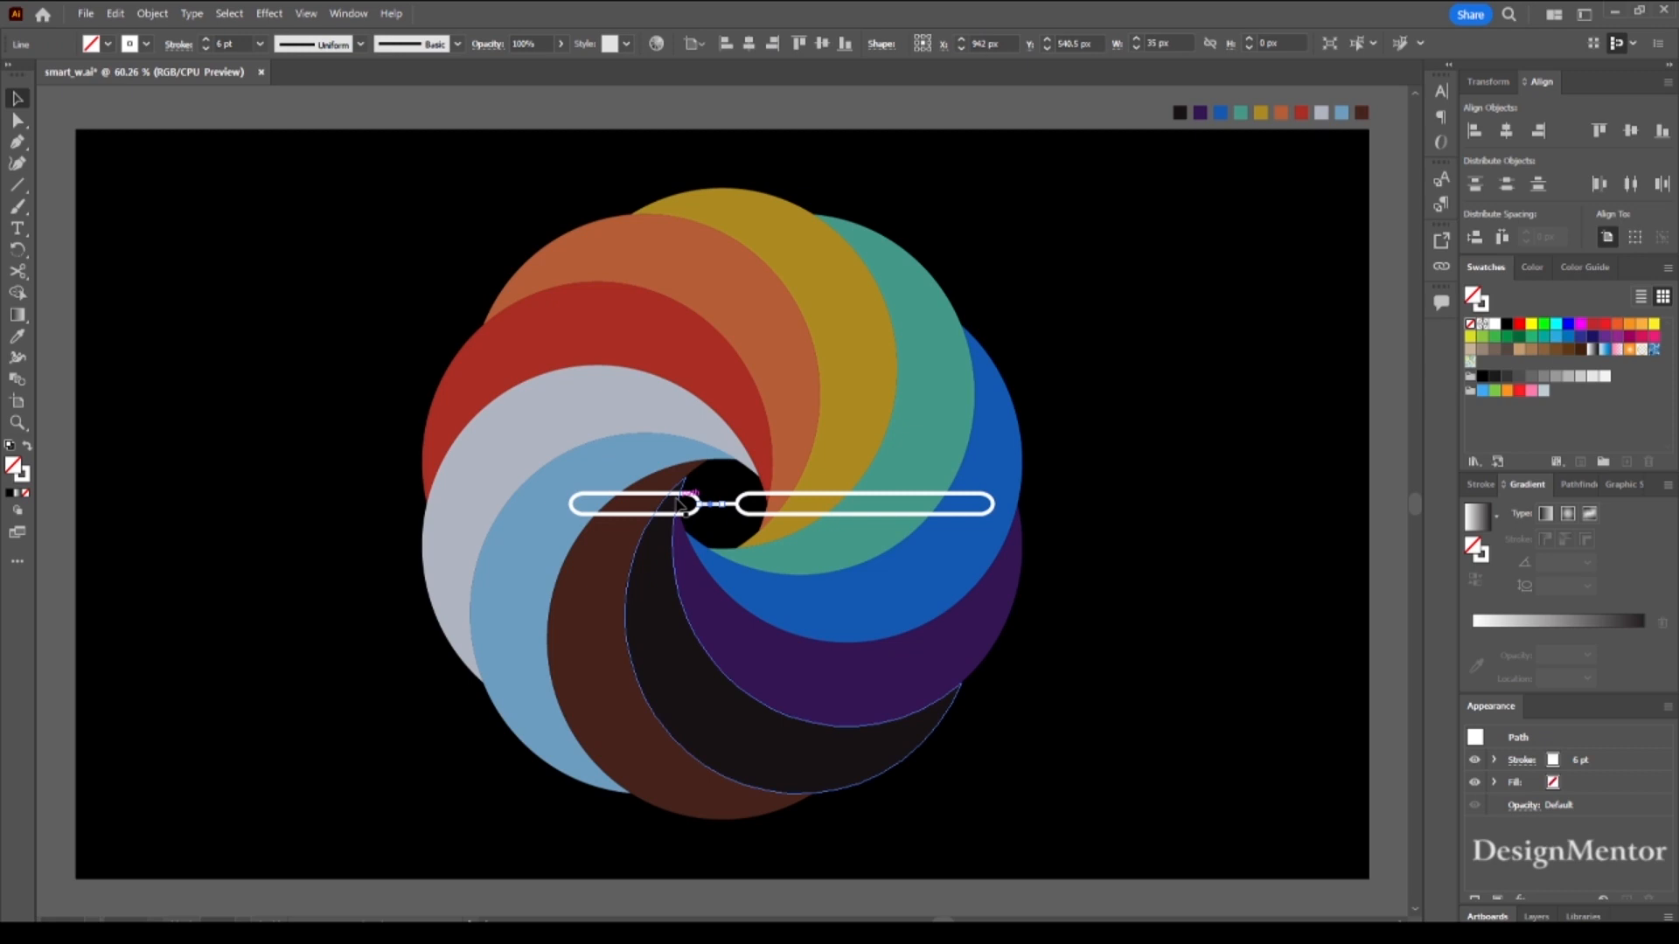
{"action": "left_click", "coordinate": [621, 495], "text": "shift"}
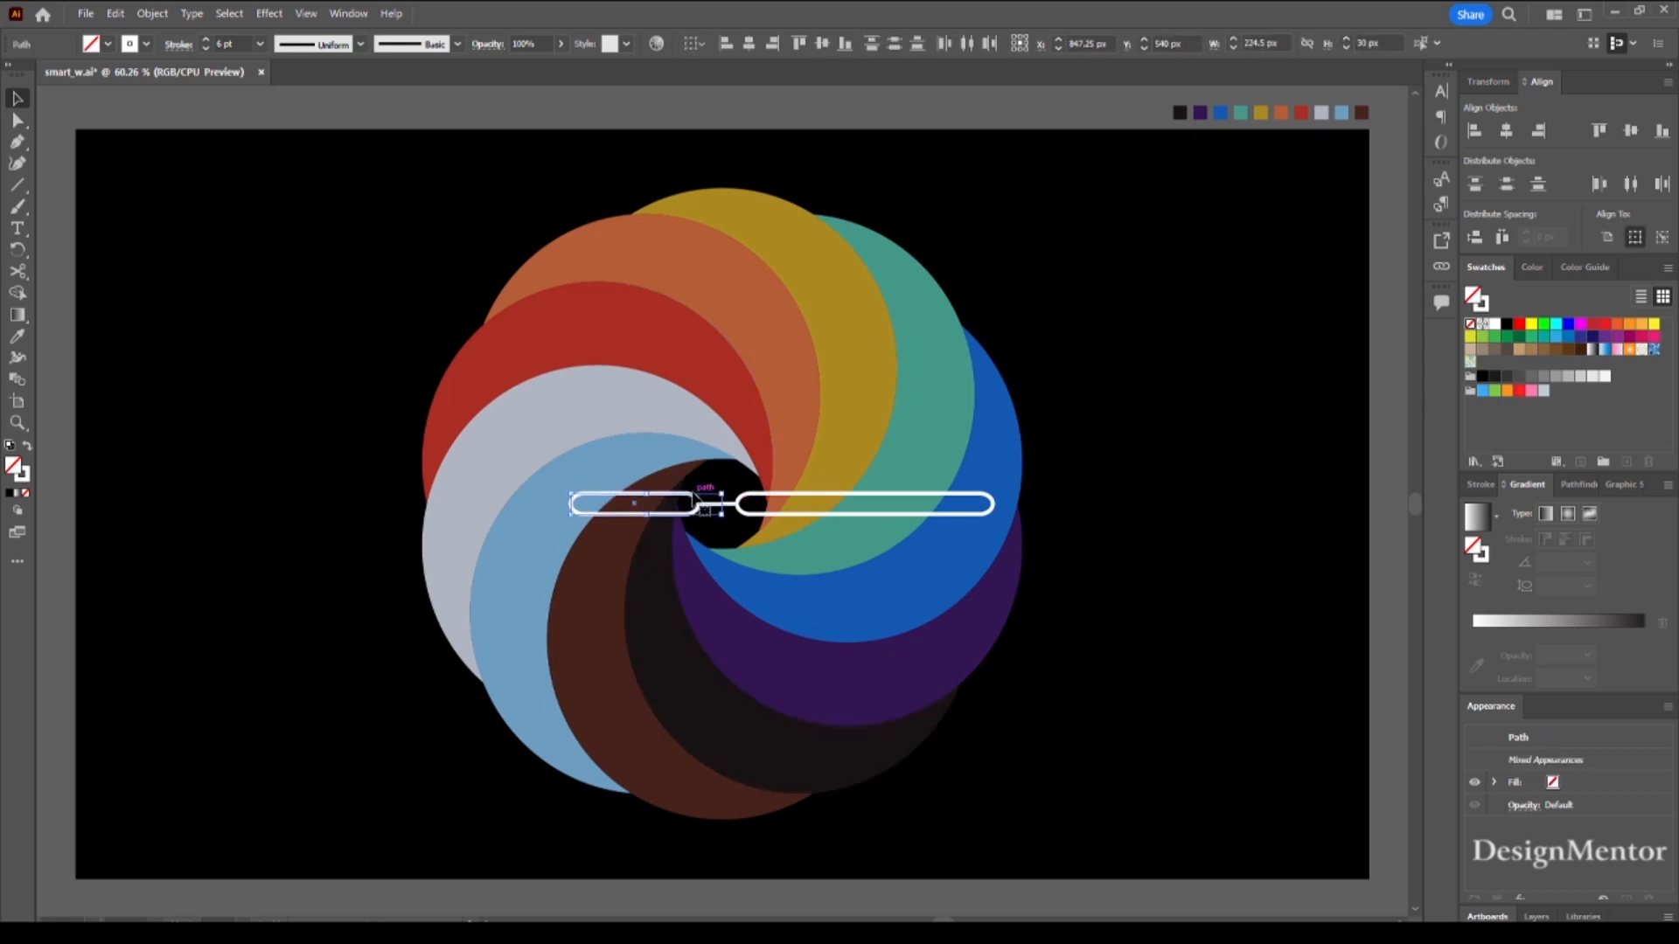
{"action": "left_click", "coordinate": [149, 13]}
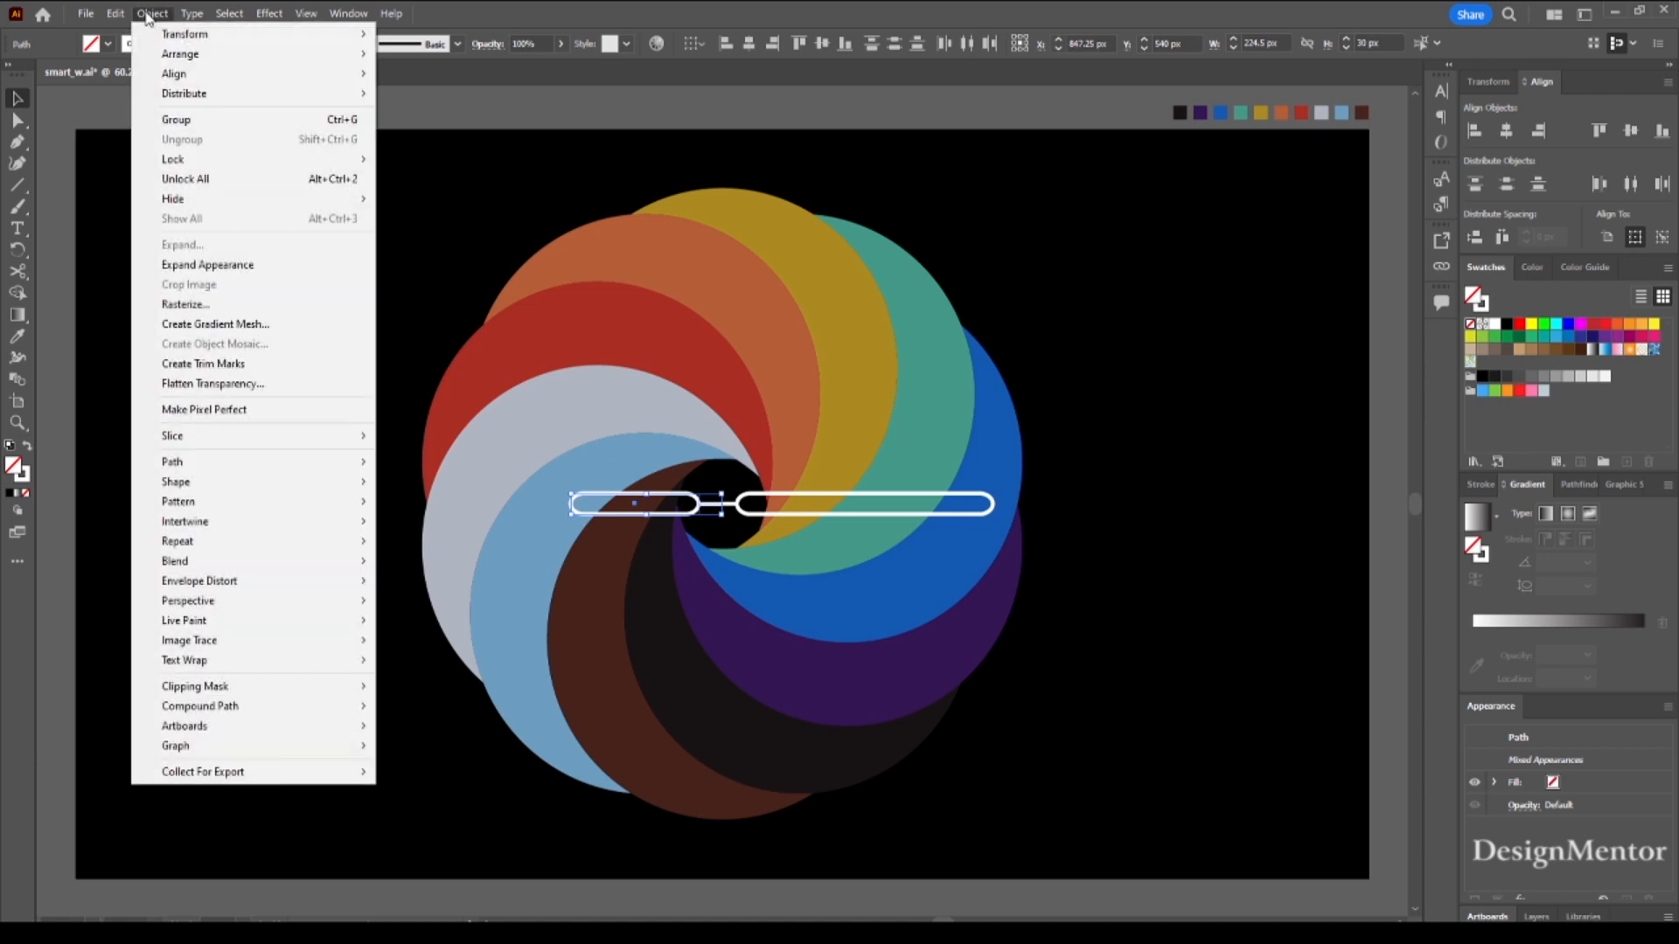
{"action": "left_click", "coordinate": [176, 119]}
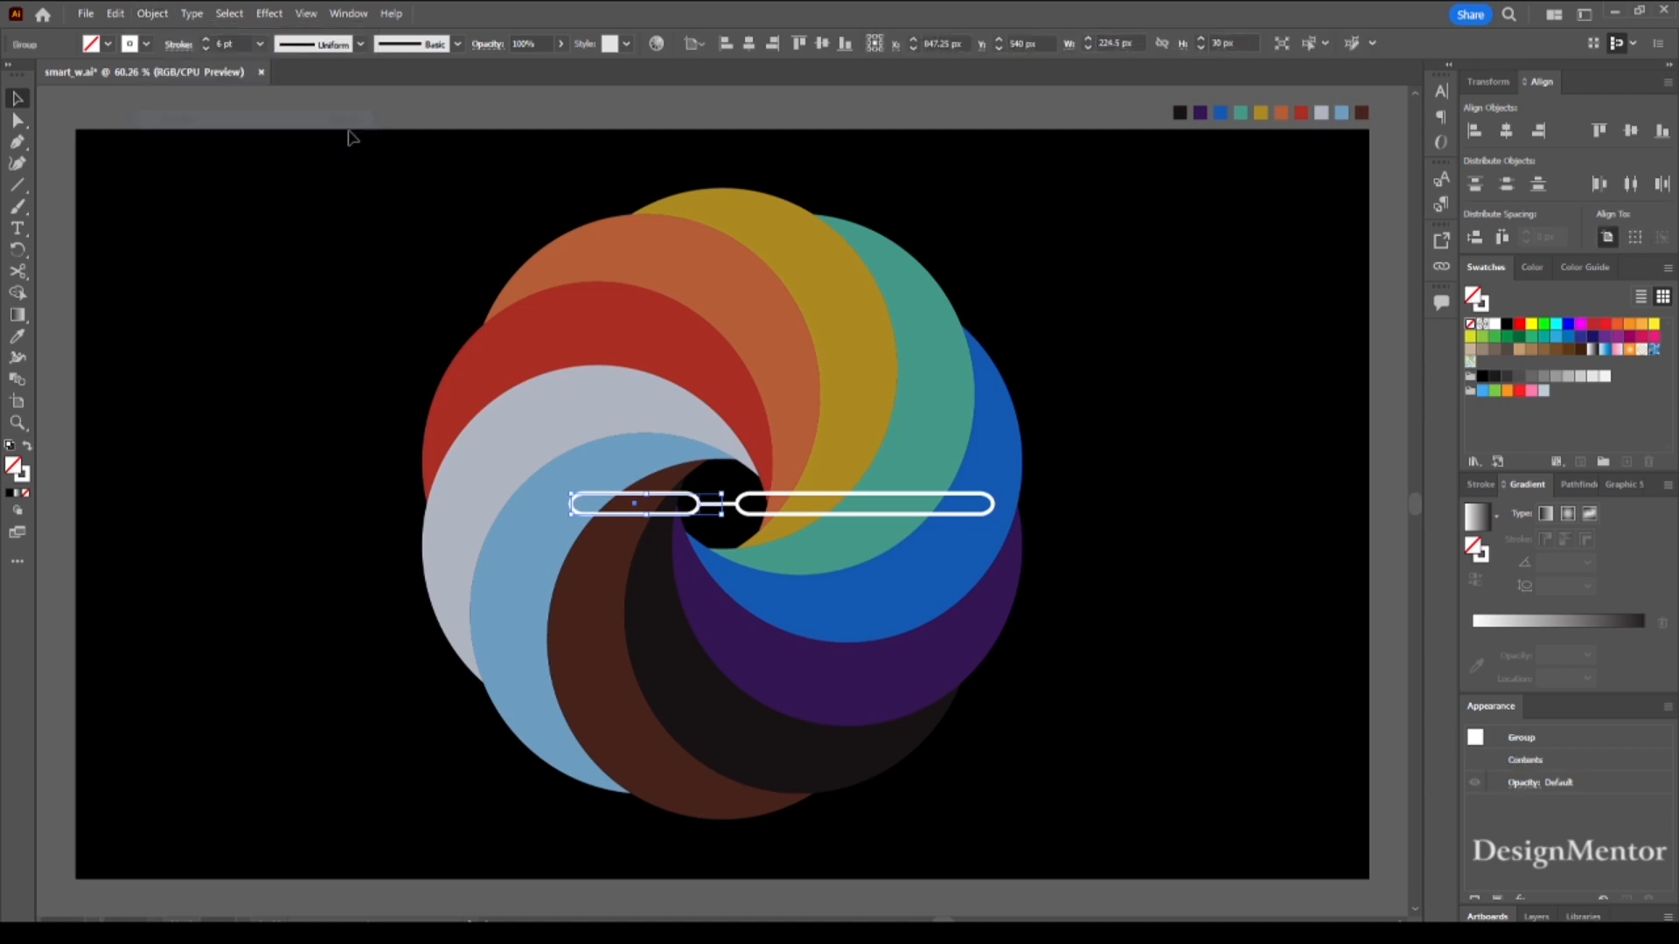
- Center the short hand group on the artboard and move it left until its connector line meets the long hand's line
{"action": "left_click", "coordinate": [1505, 131]}
{"action": "key", "text": "shift+Left"}
{"action": "key", "text": "shift+Left"}
{"action": "key", "text": "shift+Left"}
{"action": "key", "text": "shift+Left"}
{"action": "key", "text": "shift+Left"}
{"action": "key", "text": "shift+Left"}
{"action": "key", "text": "shift+Left"}
{"action": "key", "text": "shift+Left"}
{"action": "key", "text": "shift+Left"}
{"action": "key", "text": "shift+Left"}
{"action": "key", "text": "shift+Left"}
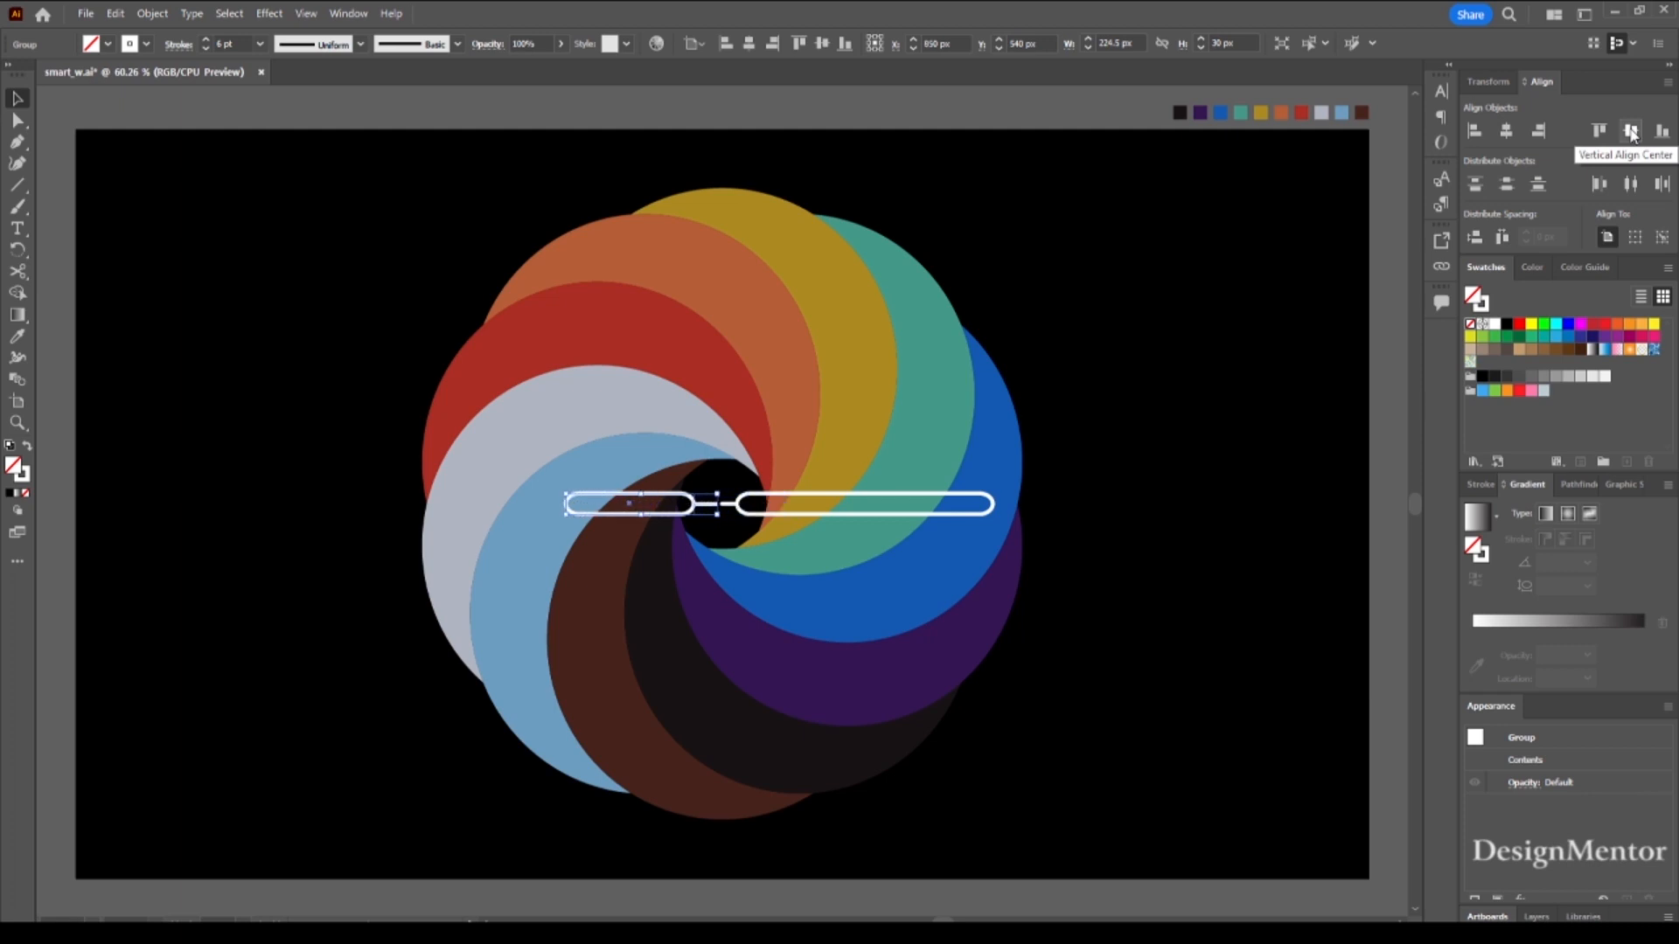
{"action": "key", "text": "Right"}
{"action": "key", "text": "Right"}
{"action": "key", "text": "Right"}
{"action": "key", "text": "Right"}
{"action": "left_click", "coordinate": [1293, 514]}
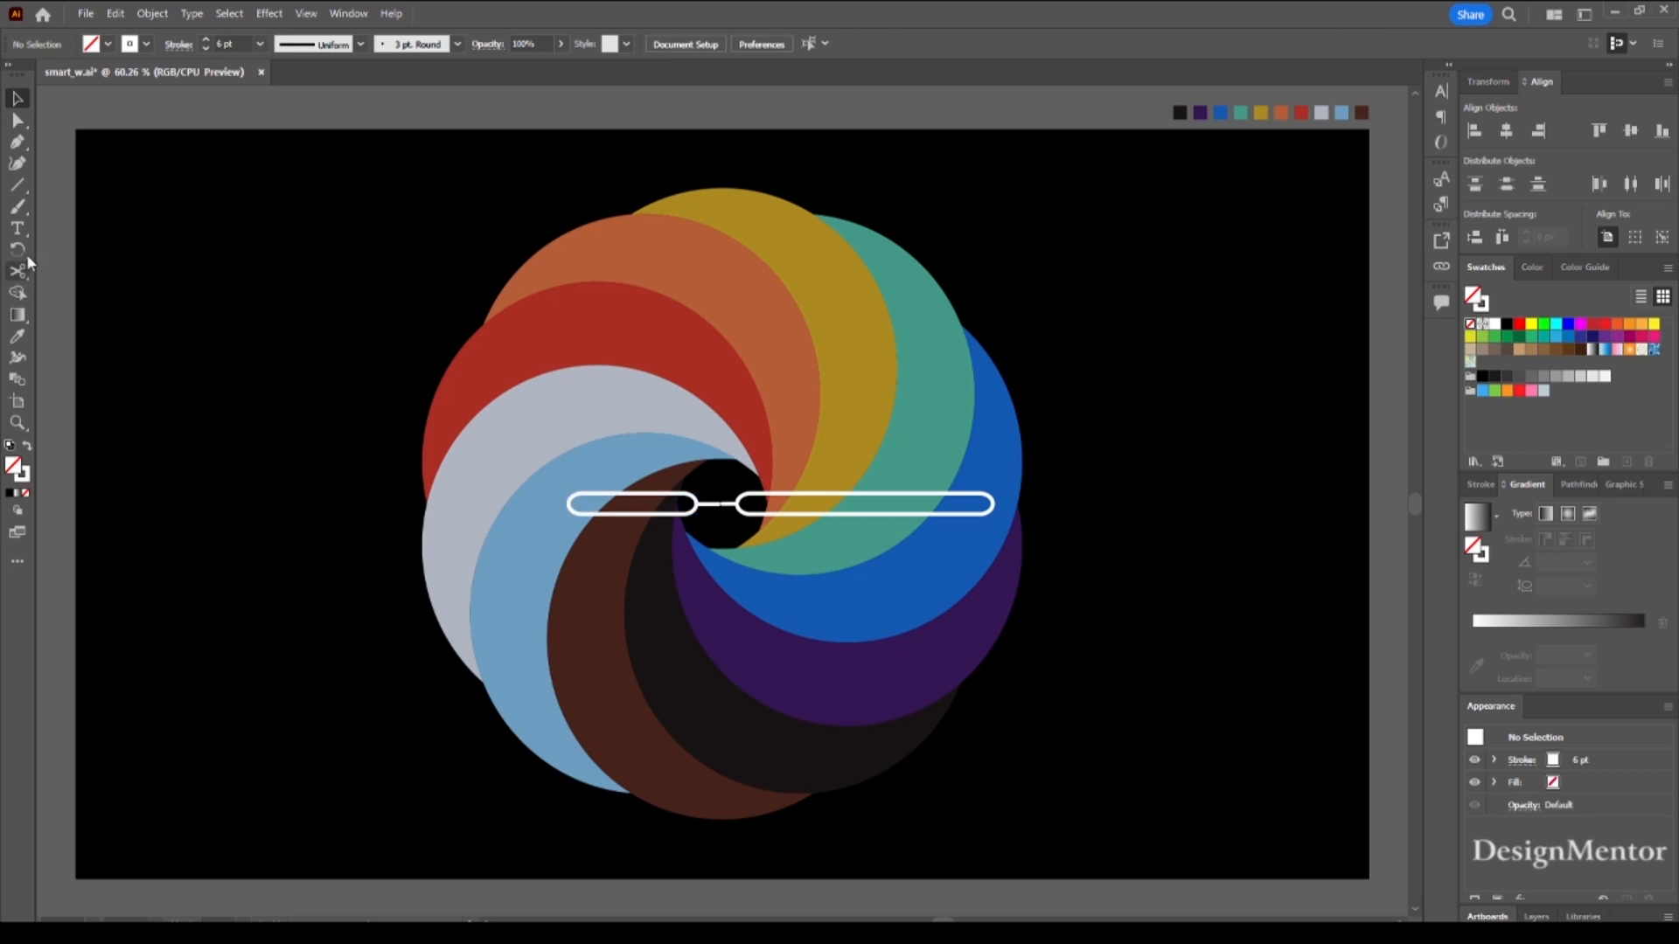
- Create a 50 x 50 px circle with a near-white fill and no stroke
{"action": "left_click_drag", "start_coordinate": [19, 184], "coordinate": [85, 208]}
{"action": "left_click", "coordinate": [307, 385]}
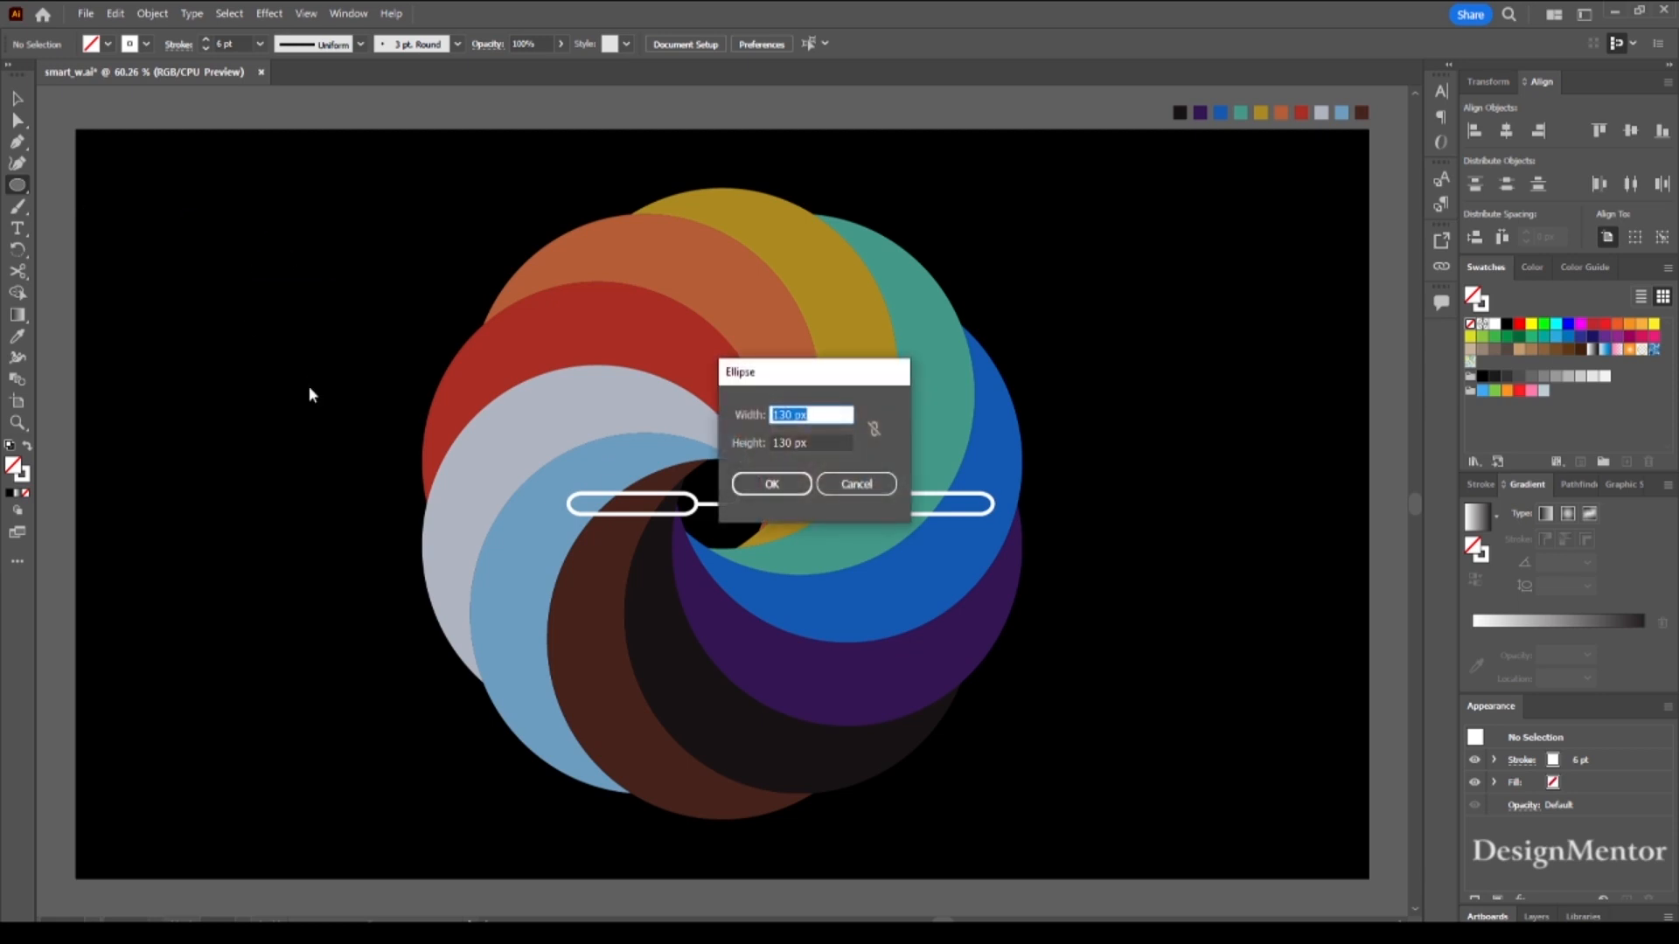
{"action": "left_click", "coordinate": [851, 489]}
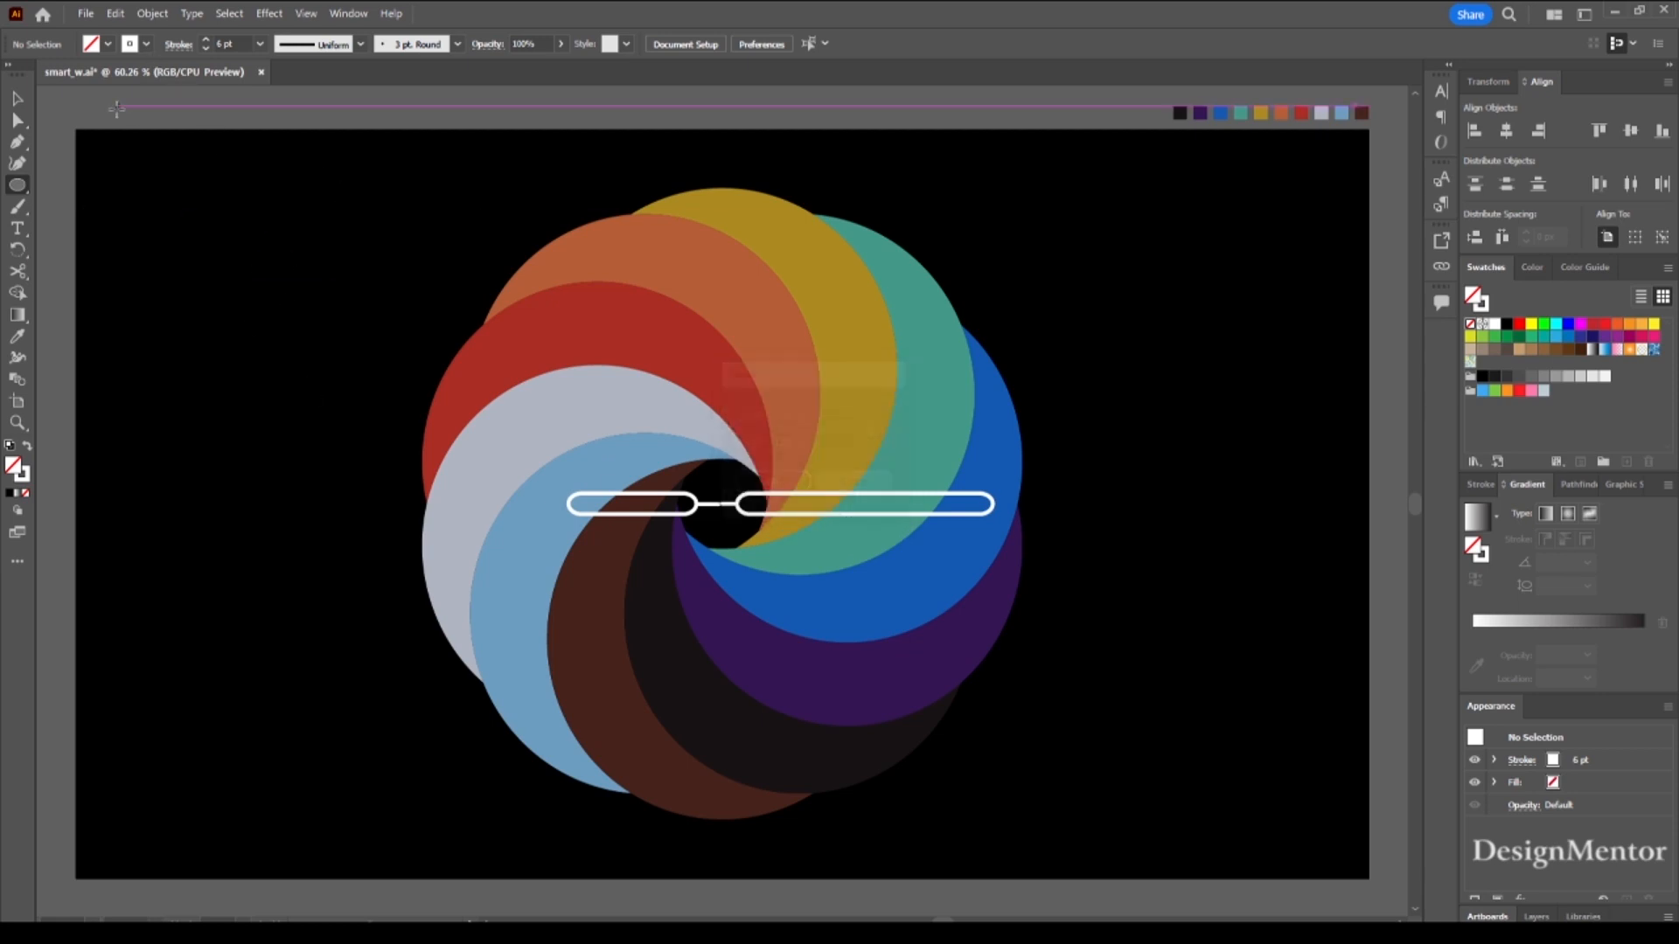
{"action": "left_click", "coordinate": [146, 43]}
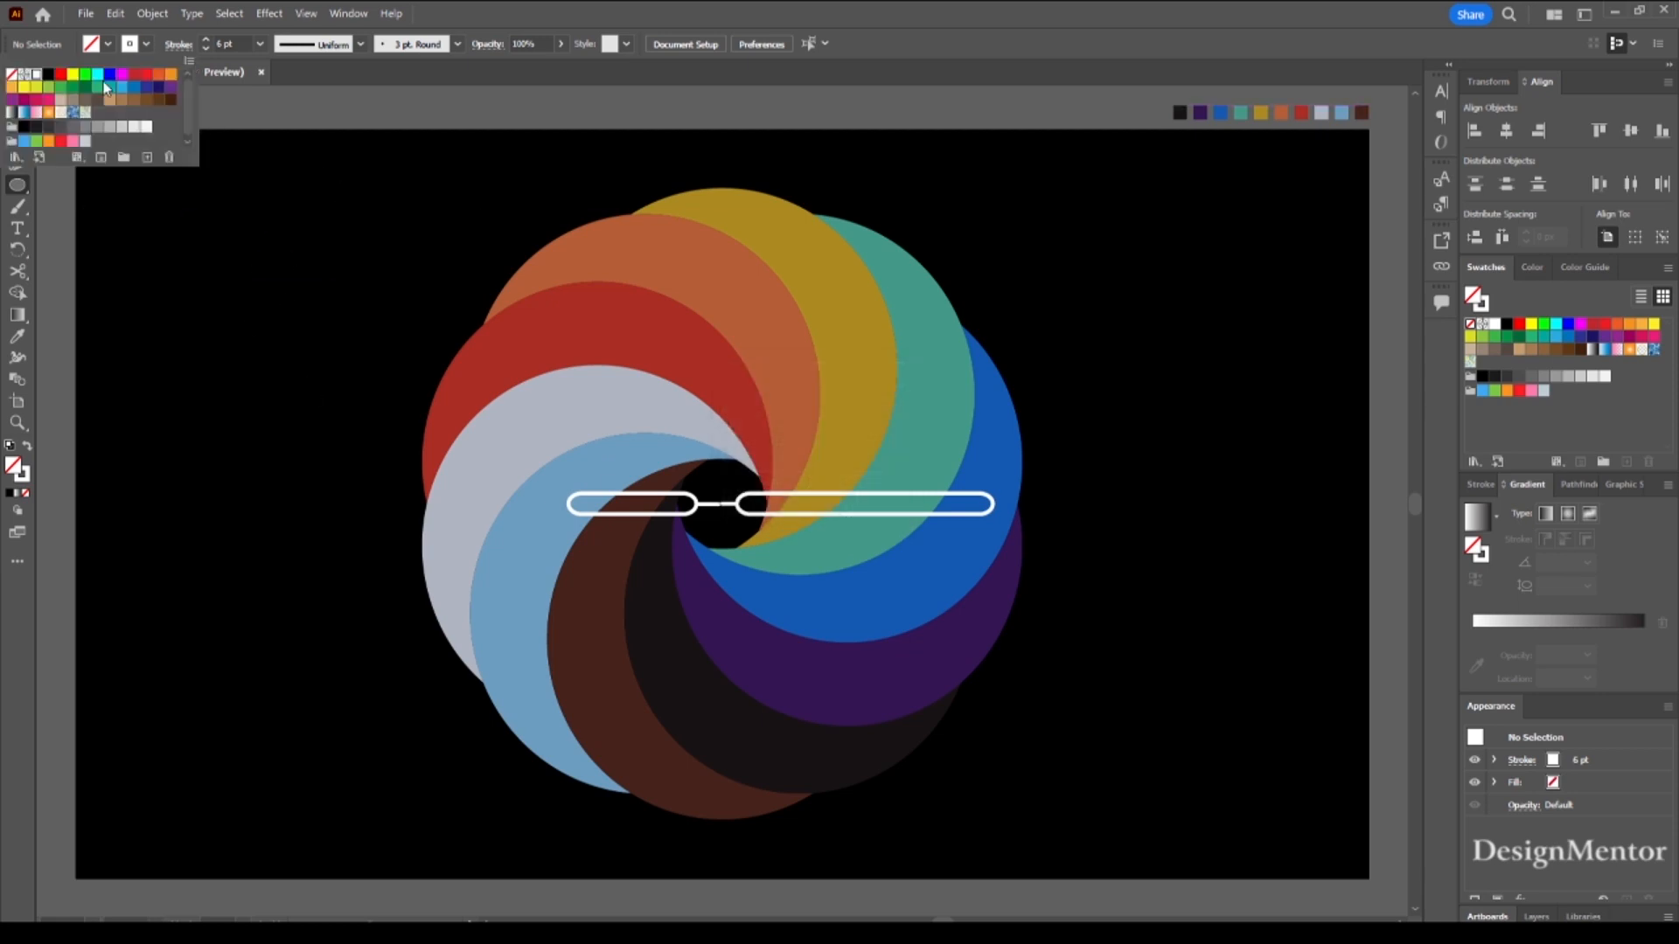
{"action": "left_click", "coordinate": [12, 74]}
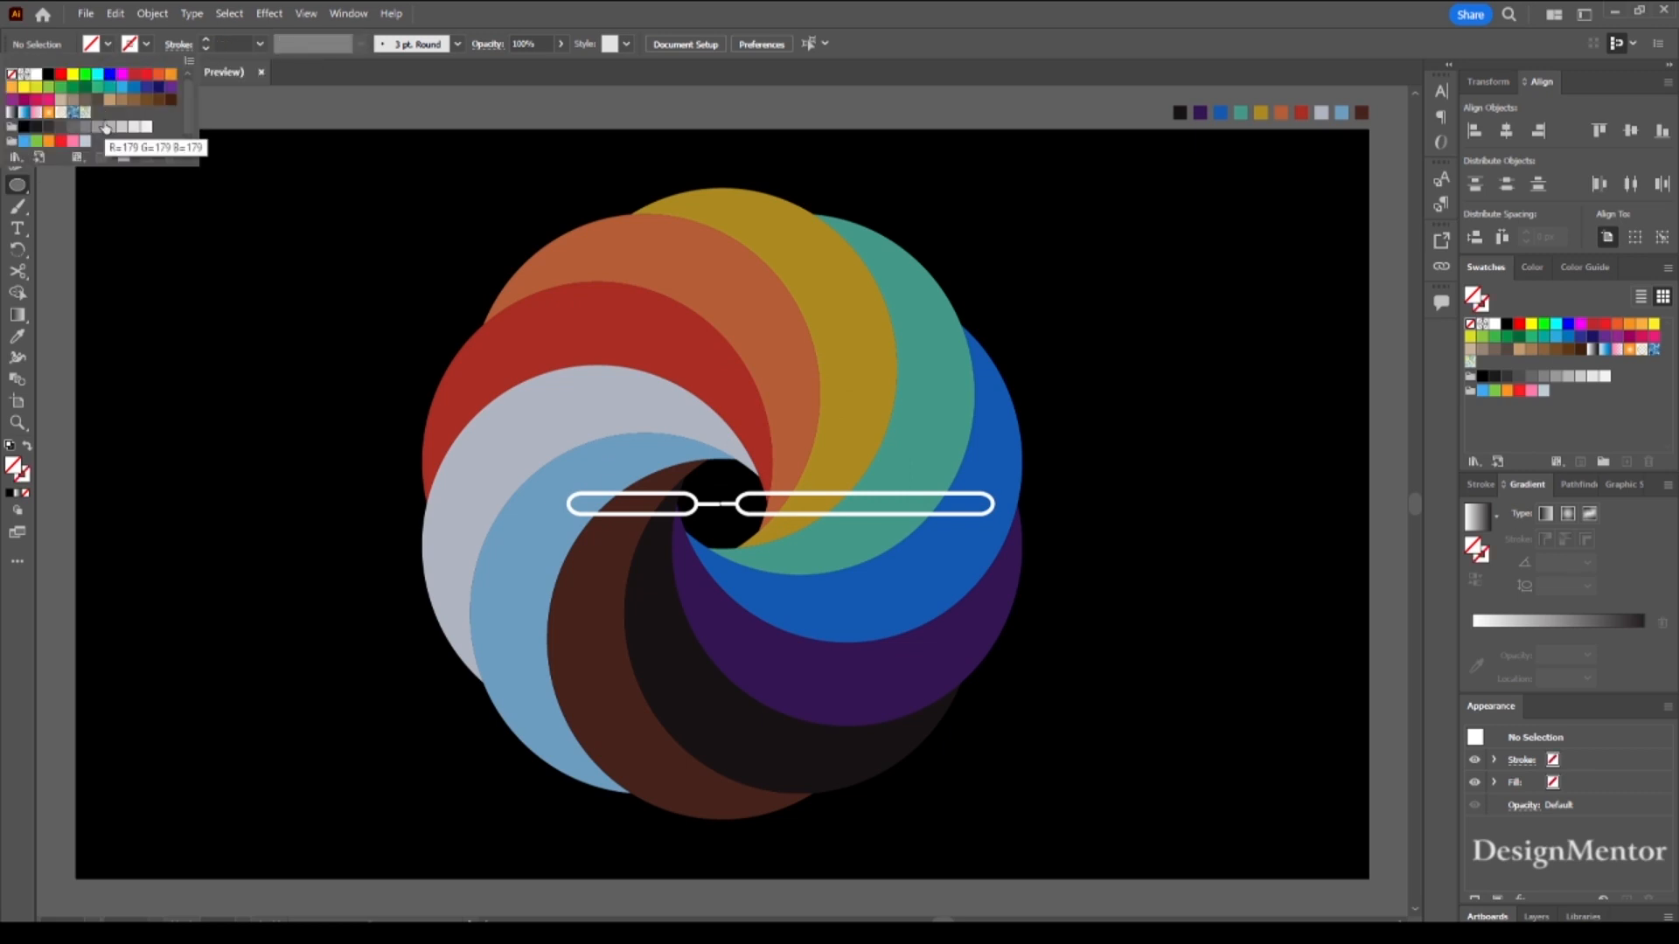
{"action": "left_click", "coordinate": [144, 128]}
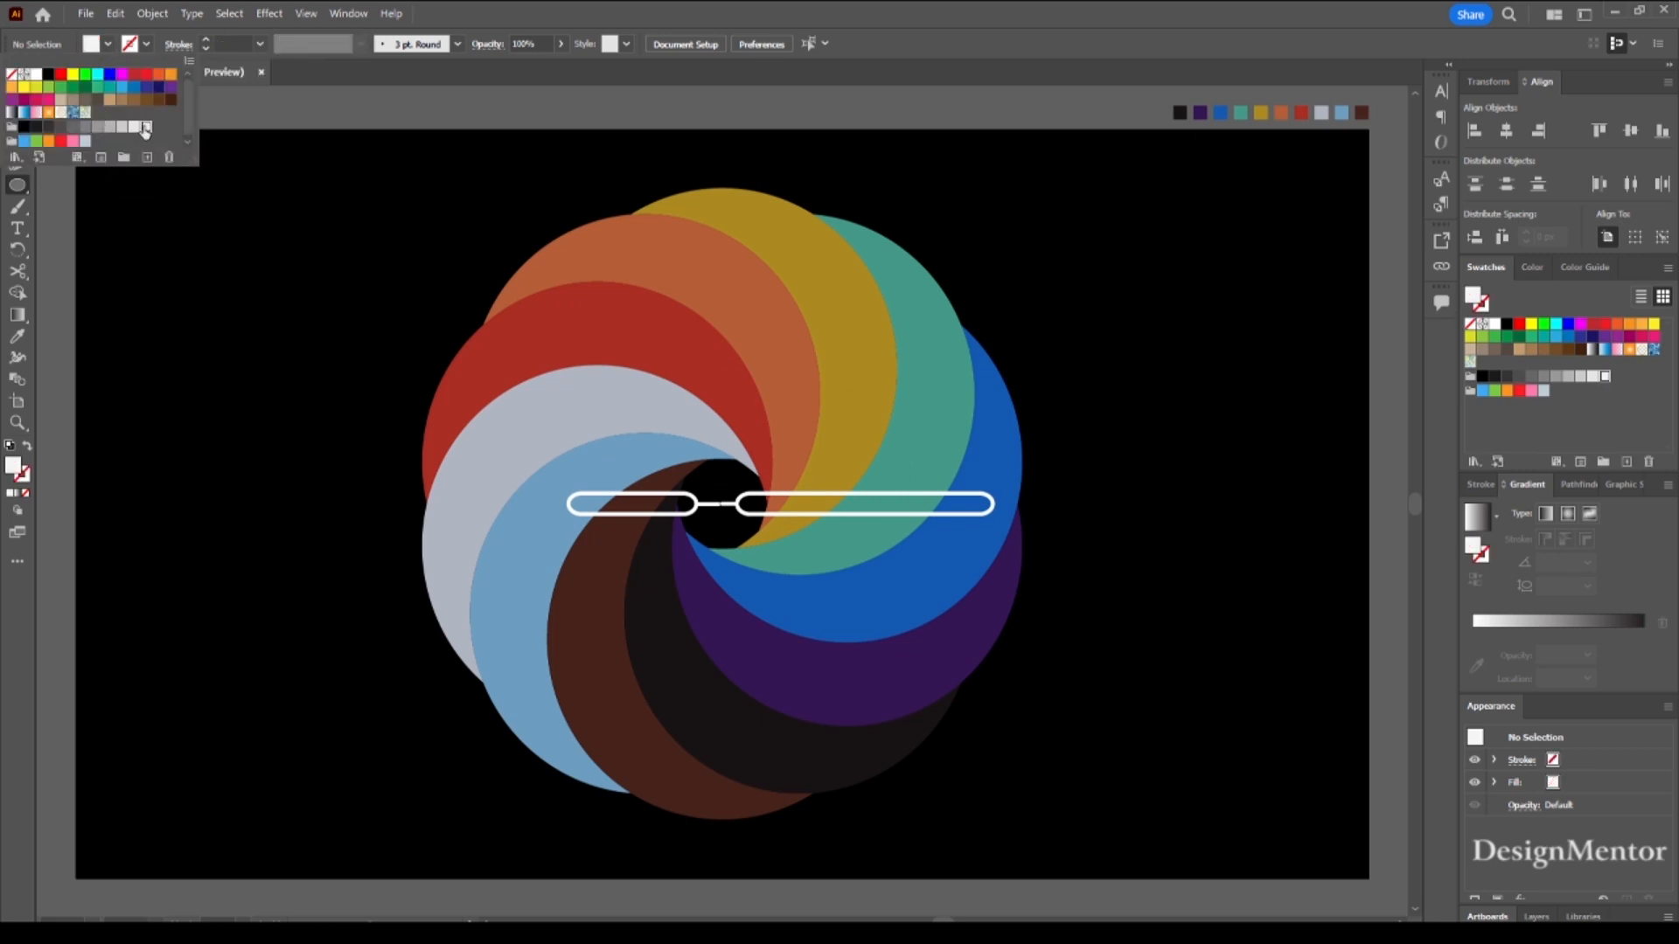
{"action": "left_click", "coordinate": [275, 325]}
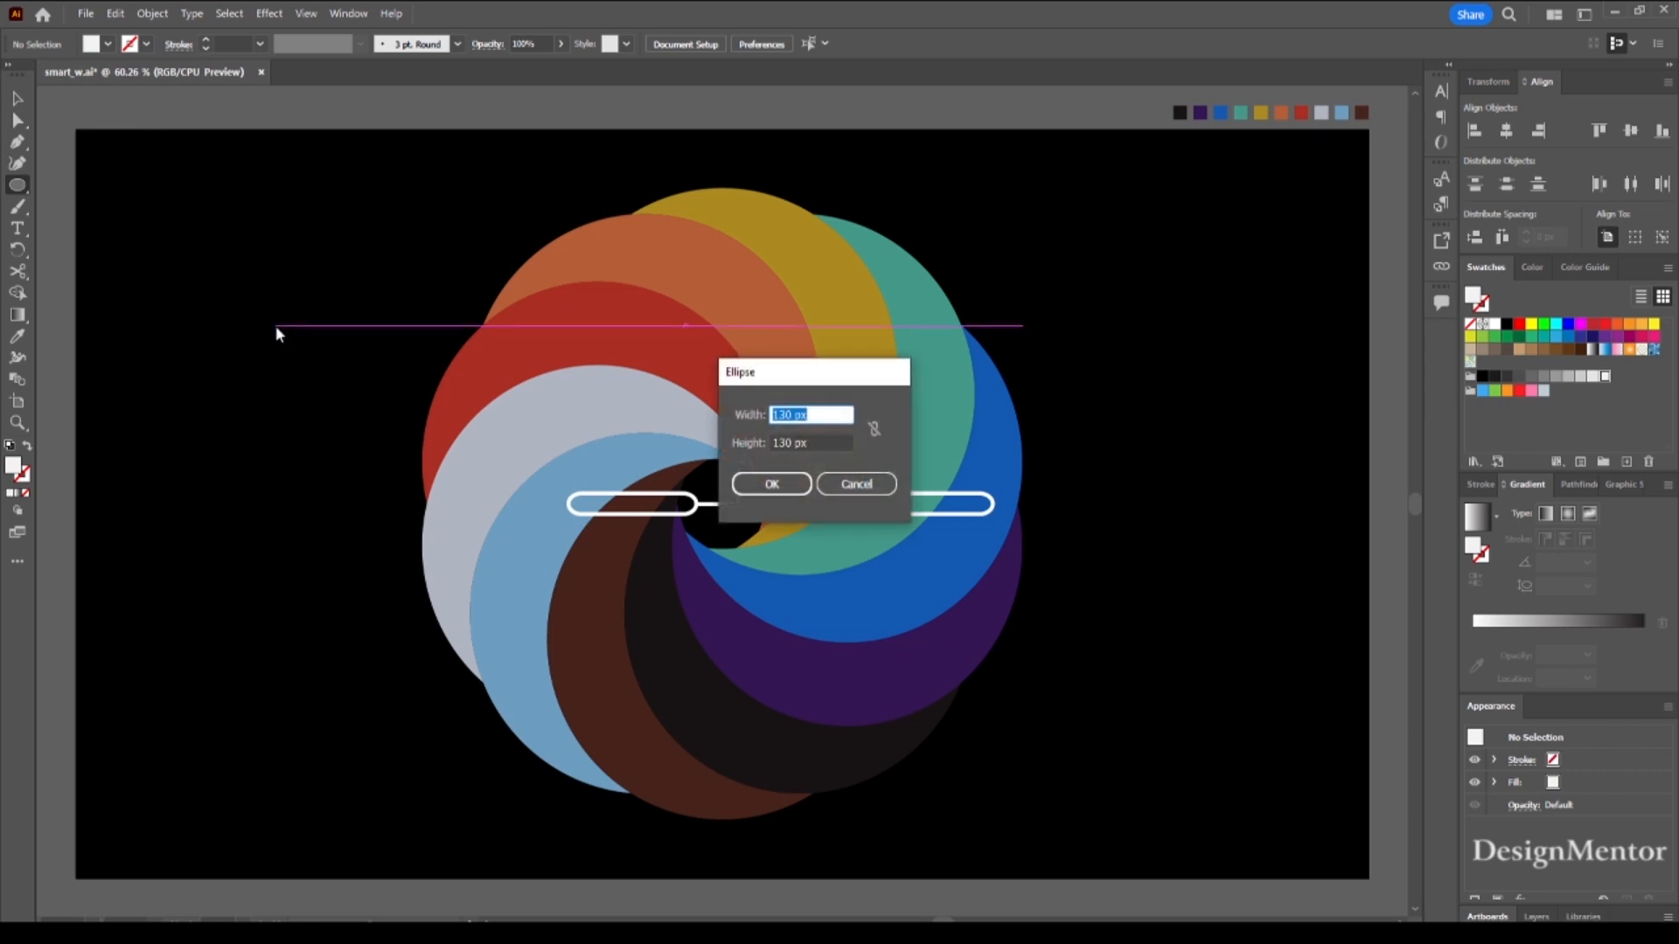
{"action": "type", "text": "50"}
{"action": "key", "text": "Tab"}
{"action": "type", "text": "50"}
{"action": "key", "text": "Return"}
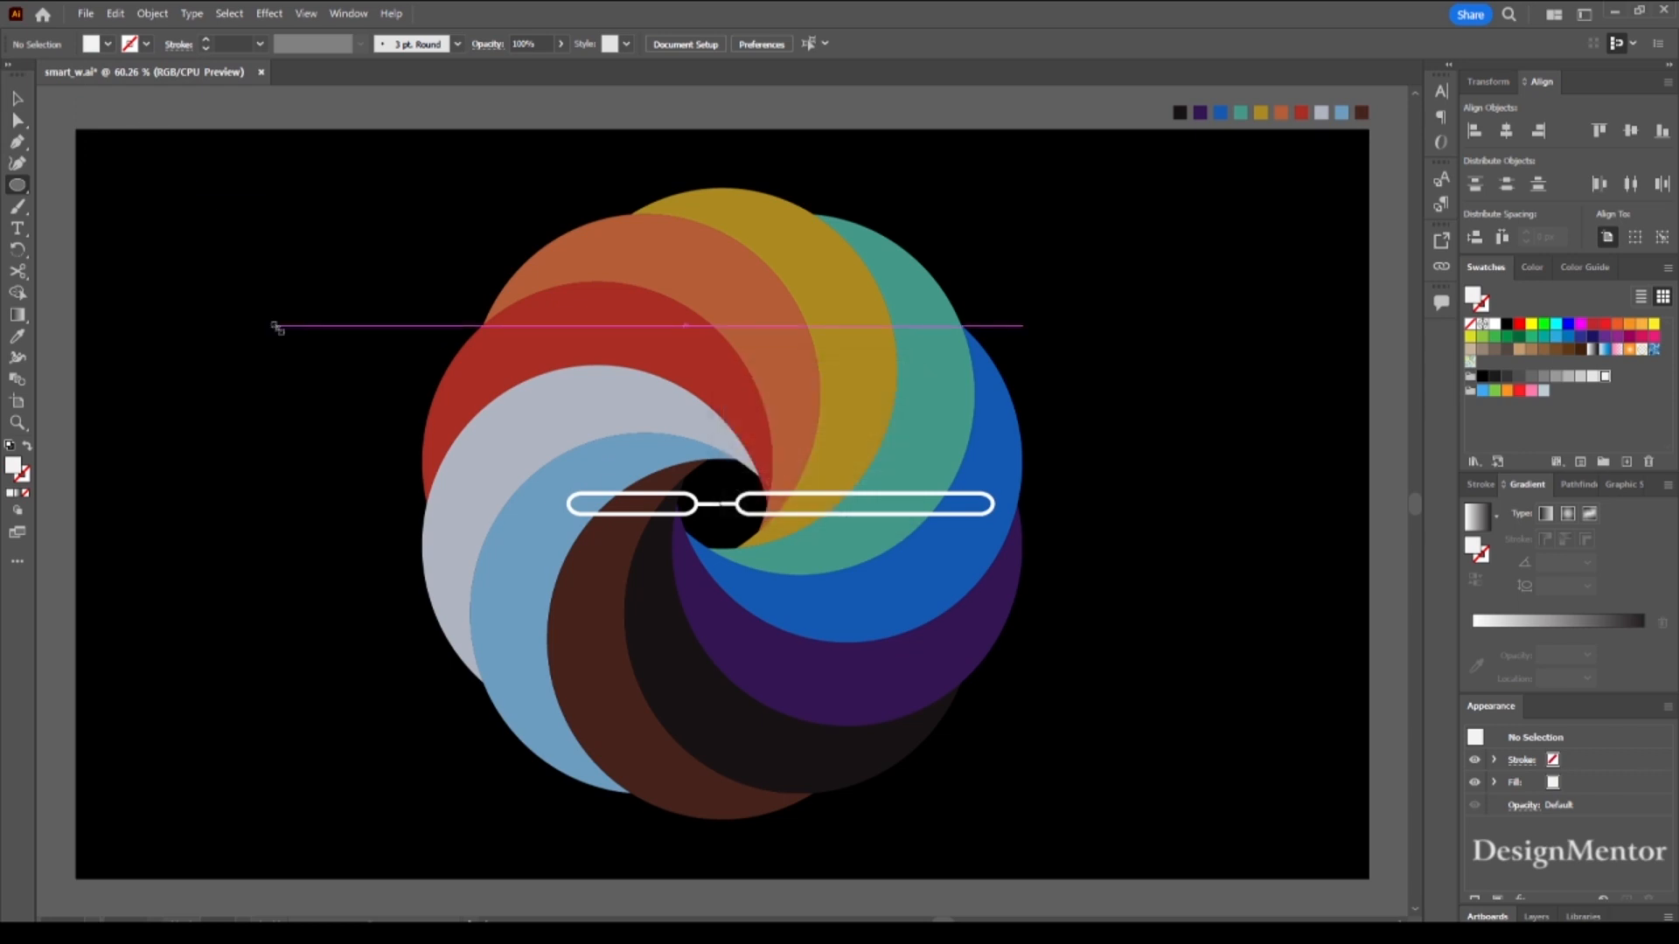
- Center the 50 px circle horizontally and vertically on the artboard as the hub of the hands
{"action": "left_click", "coordinate": [1506, 132]}
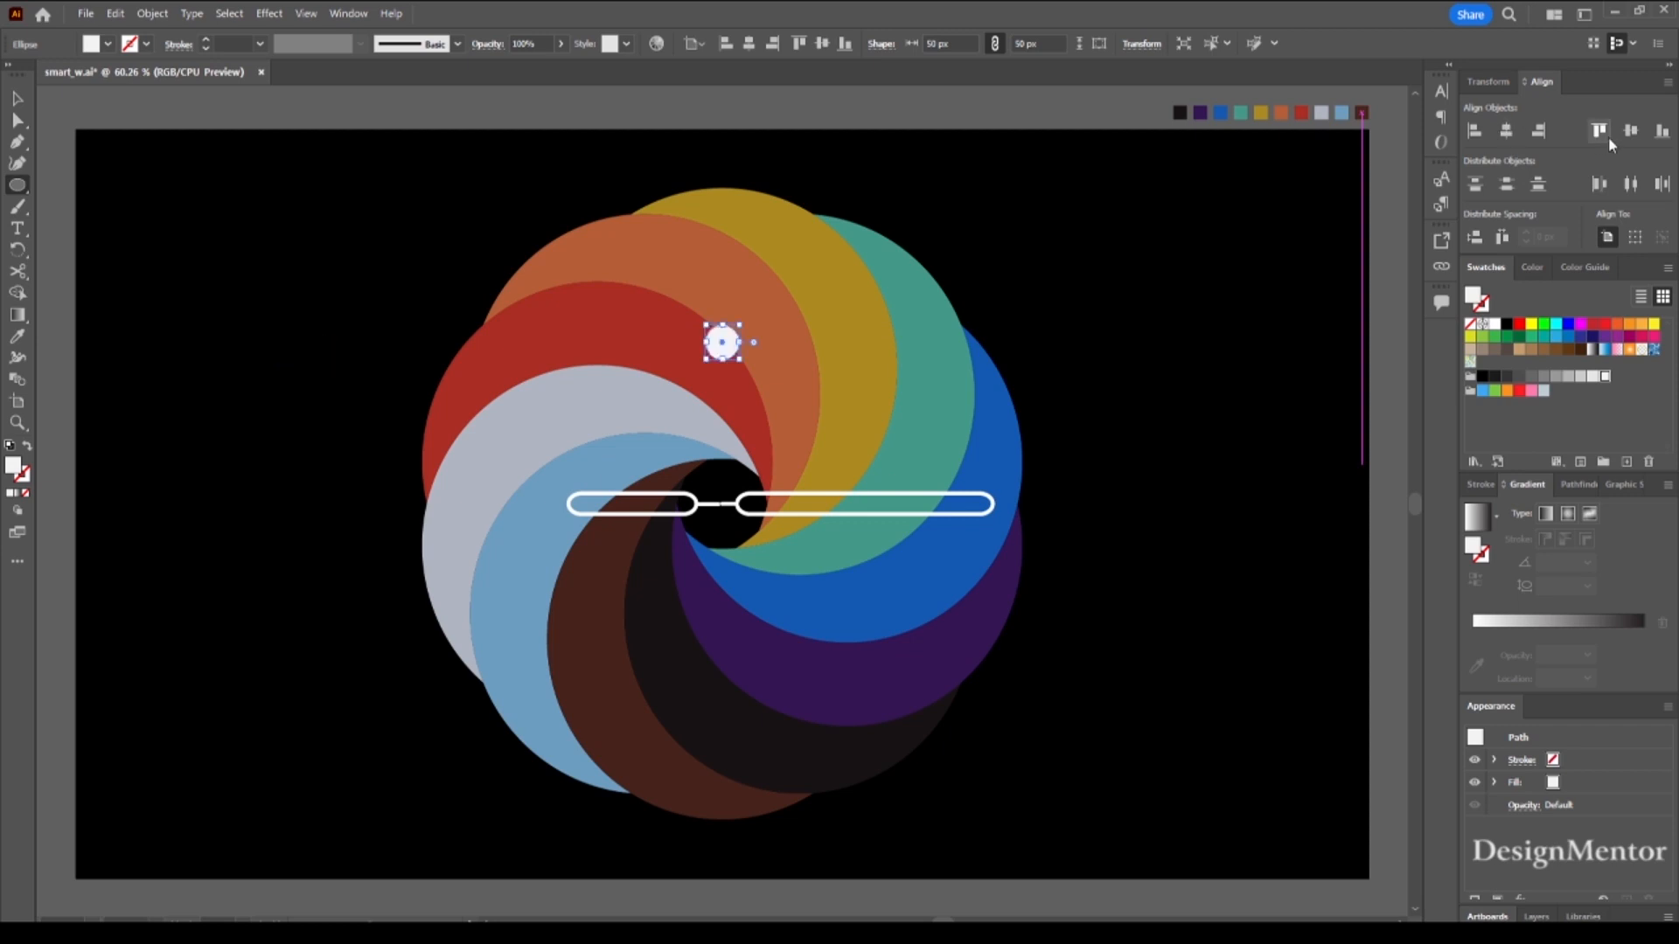
{"action": "left_click", "coordinate": [1628, 131]}
{"action": "left_click", "coordinate": [17, 99]}
{"action": "left_click", "coordinate": [256, 109]}
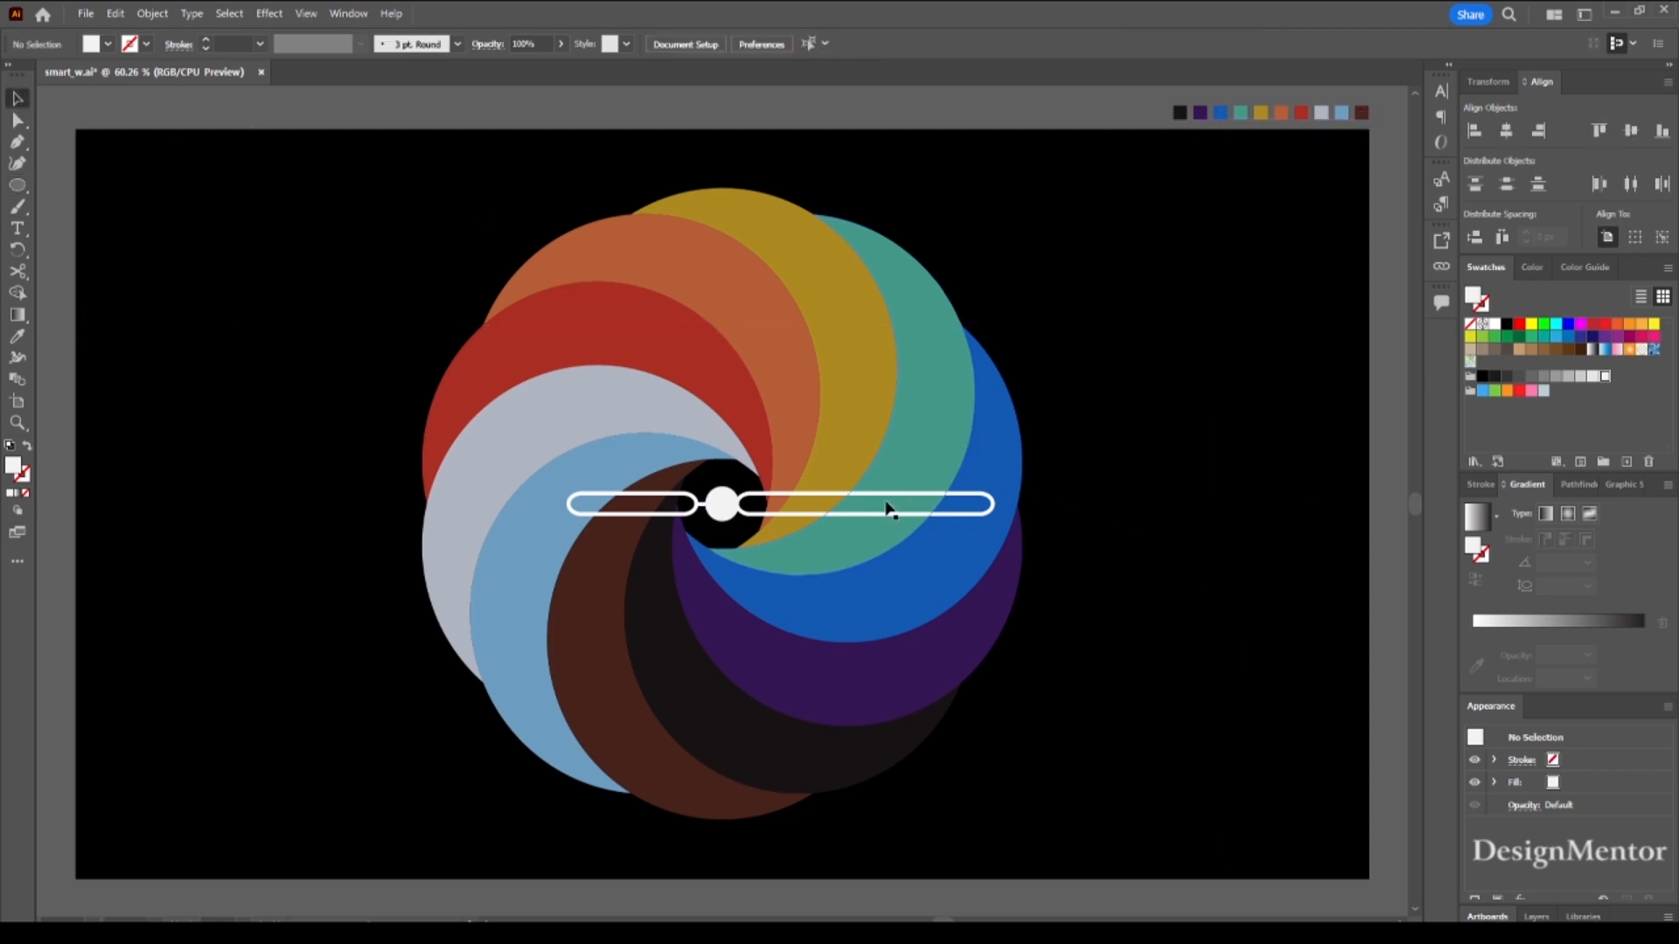
- Move the long hand 20 px right and the short hand about 20 px left, away from the central circle
{"action": "left_click", "coordinate": [899, 494]}
{"action": "key", "text": "shift+Right"}
{"action": "key", "text": "shift+Right"}
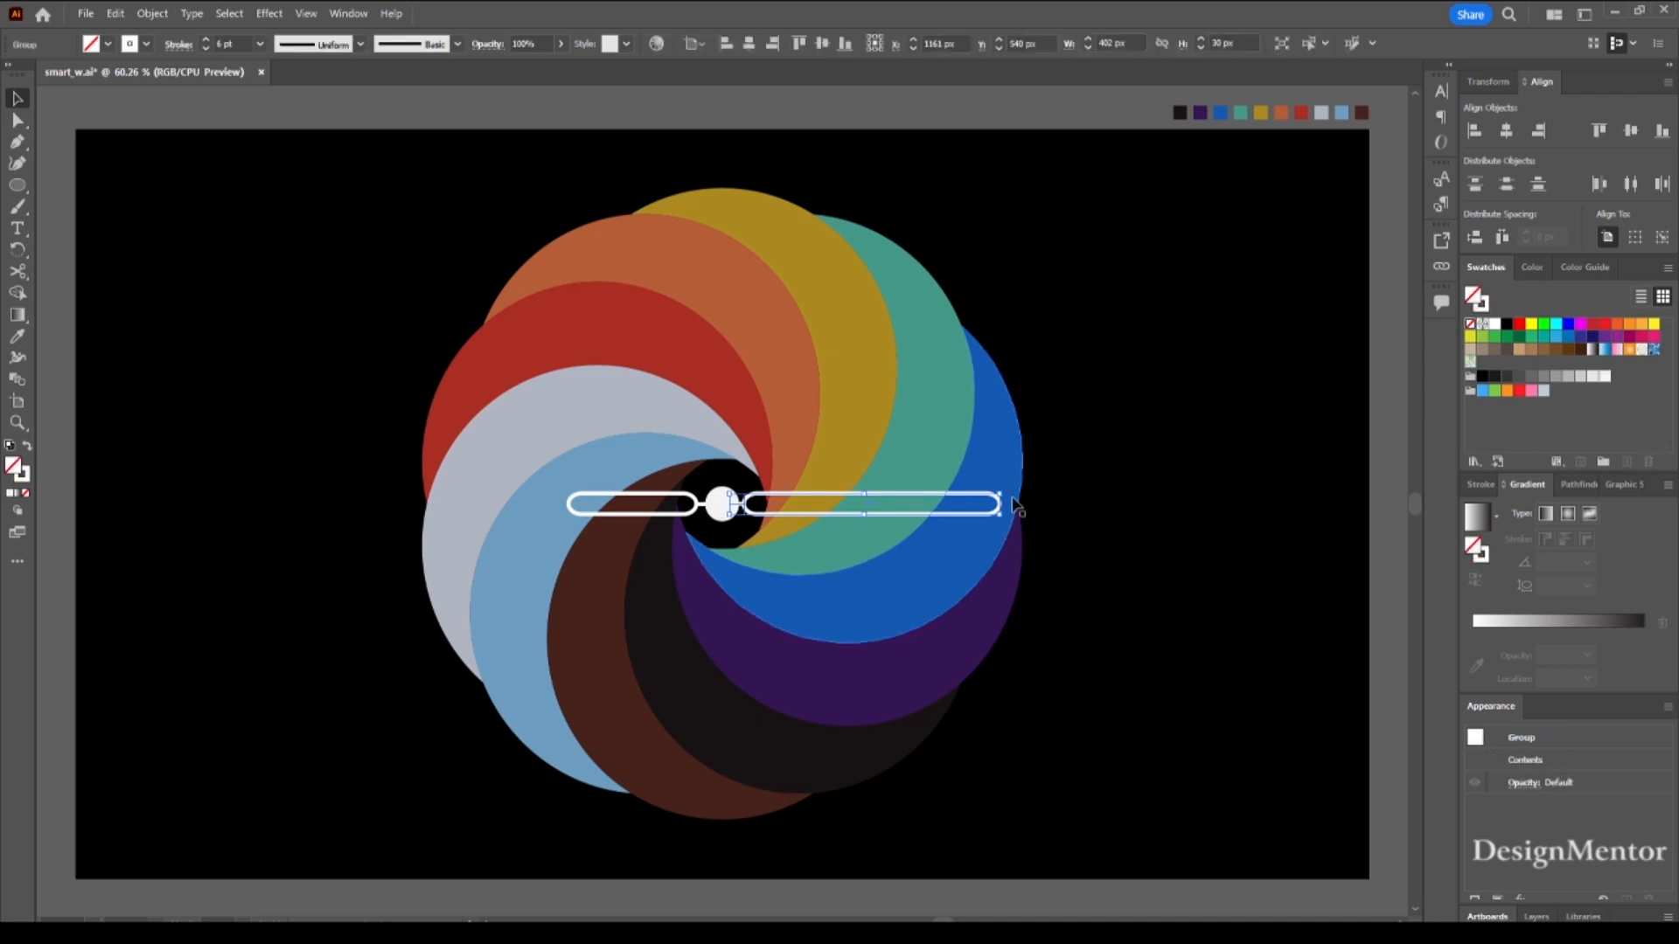
{"action": "left_click", "coordinate": [650, 495]}
{"action": "key", "text": "shift+Left"}
{"action": "key", "text": "shift+Left"}
{"action": "key", "text": "shift+Left"}
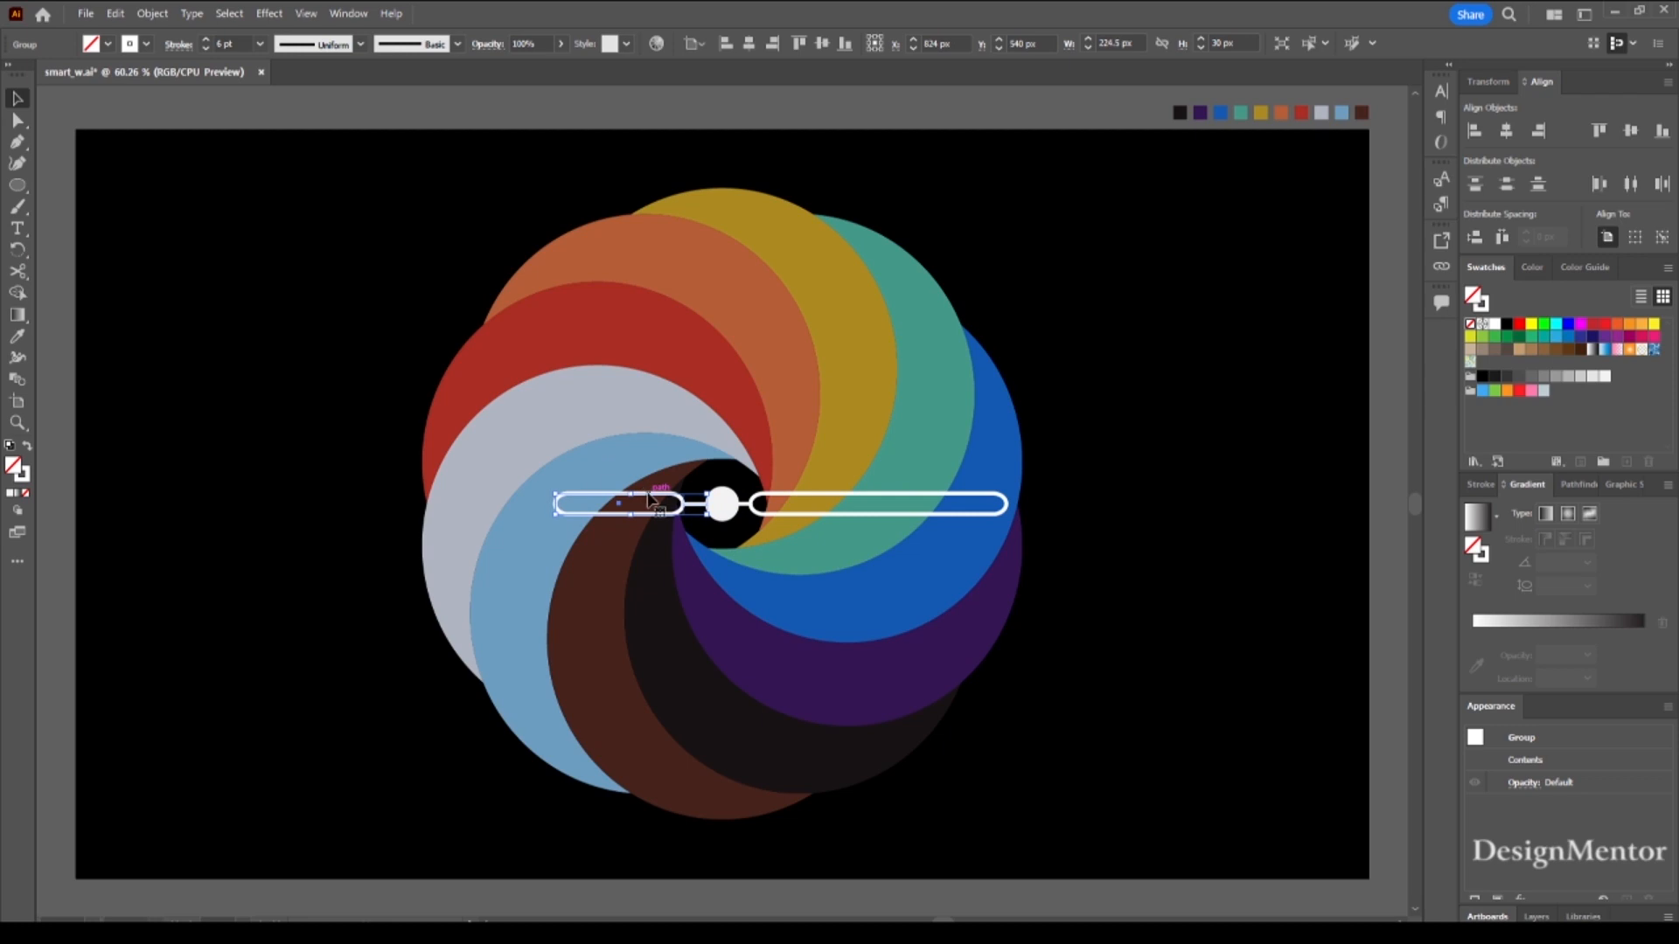
- Rotate the long hand 45° clockwise so its outer end points down-right, and move it down beside the hub
{"action": "left_click", "coordinate": [845, 496]}
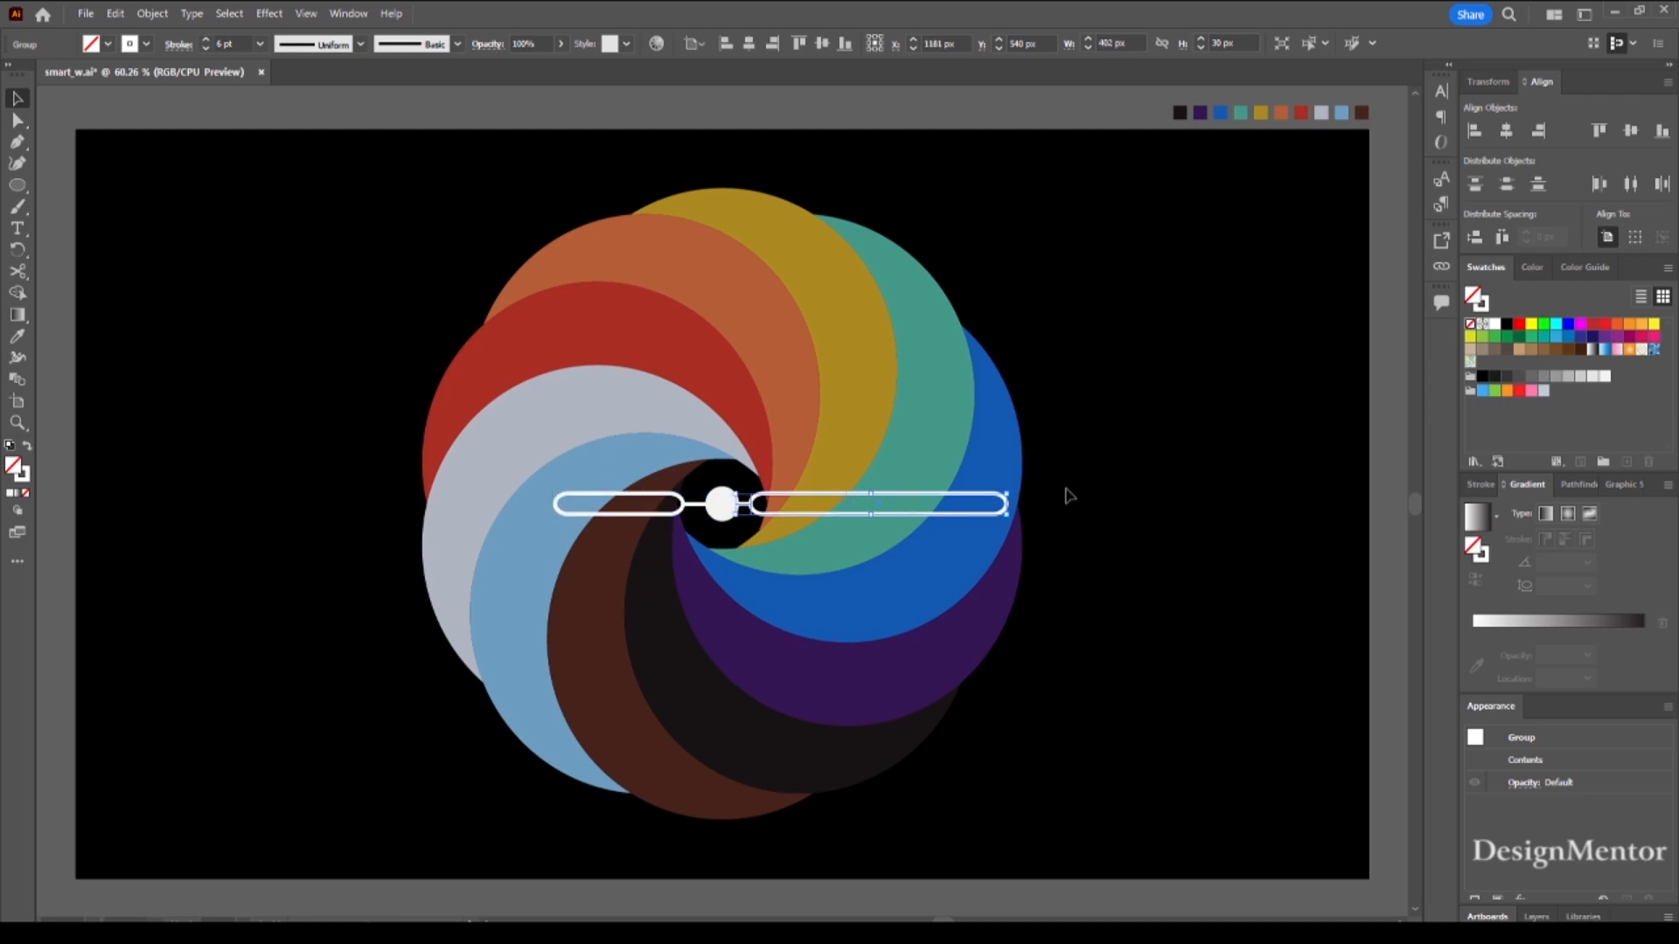
{"action": "left_click_drag", "start_coordinate": [1012, 493], "coordinate": [1020, 584]}
{"action": "key", "text": "shift+Down"}
{"action": "key", "text": "shift+Down"}
{"action": "key", "text": "shift+Down"}
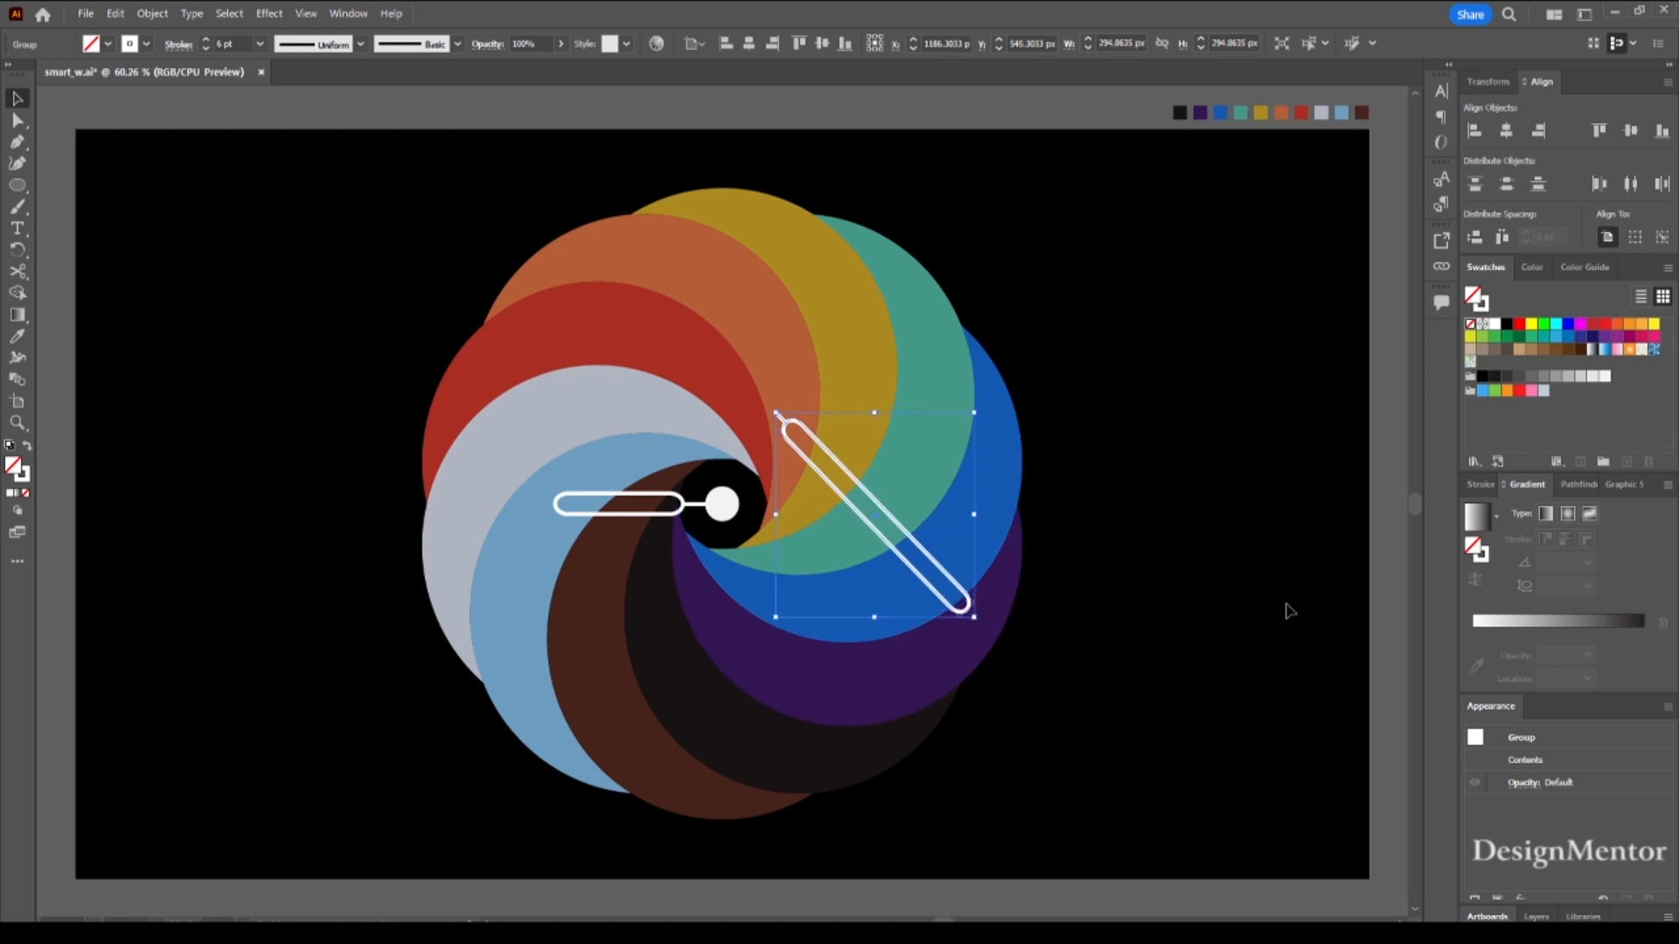
{"action": "key", "text": "shift+Down"}
{"action": "key", "text": "shift+Down"}
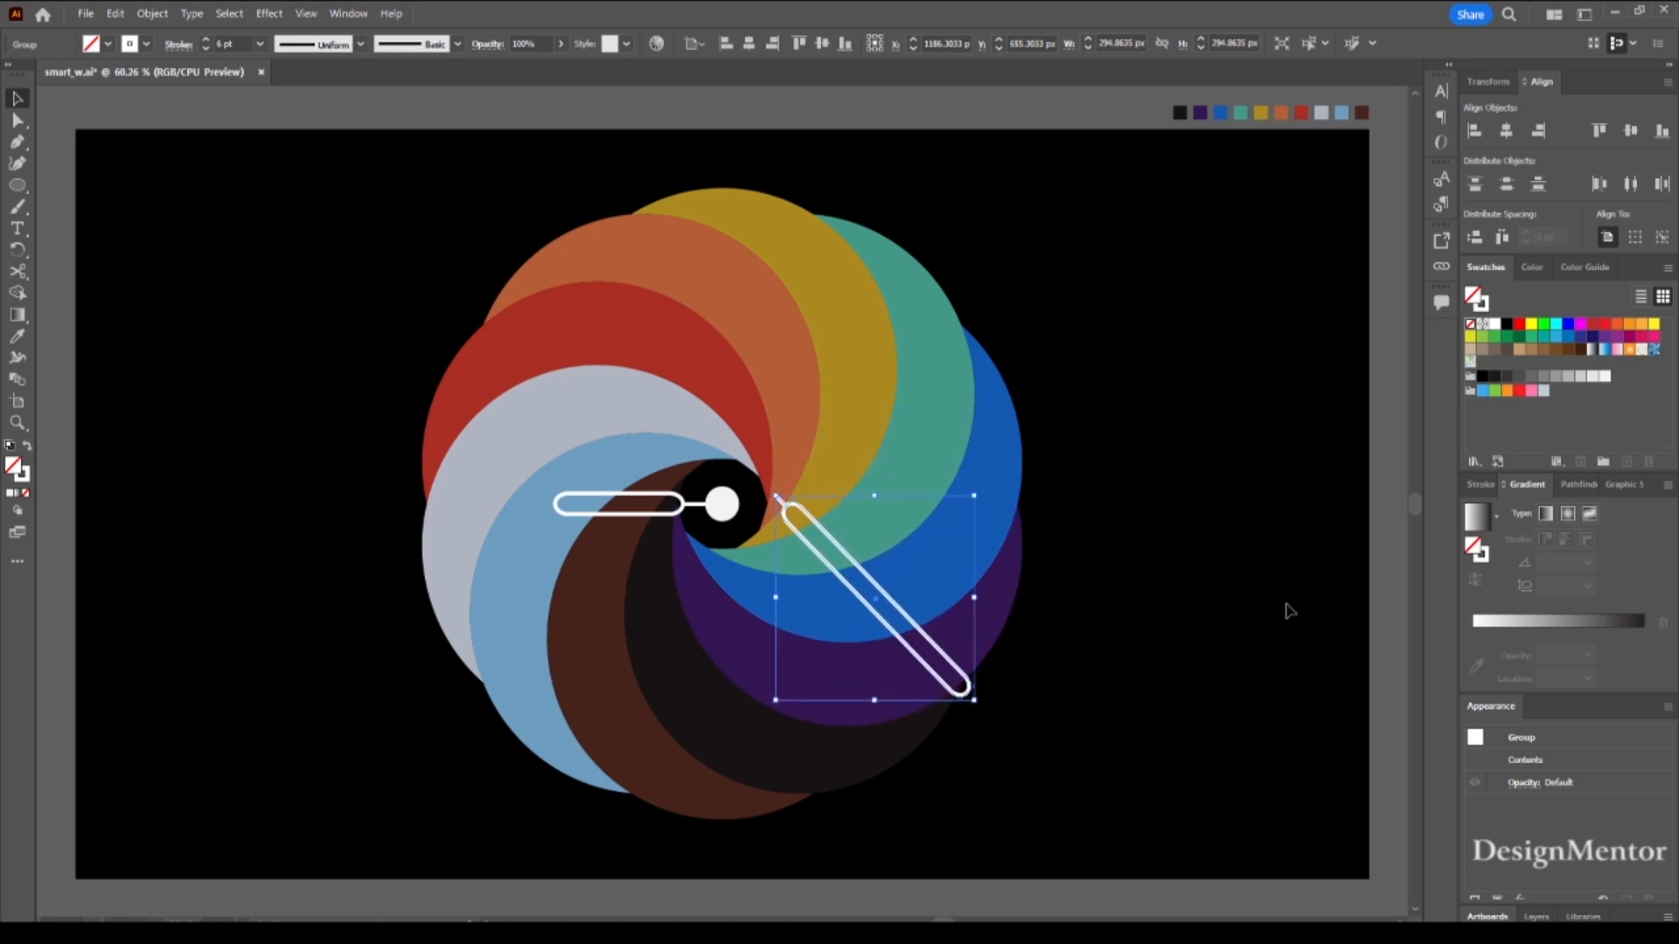
- Center the long hand horizontally on the artboard and move it 120 px right
{"action": "left_click", "coordinate": [1505, 131]}
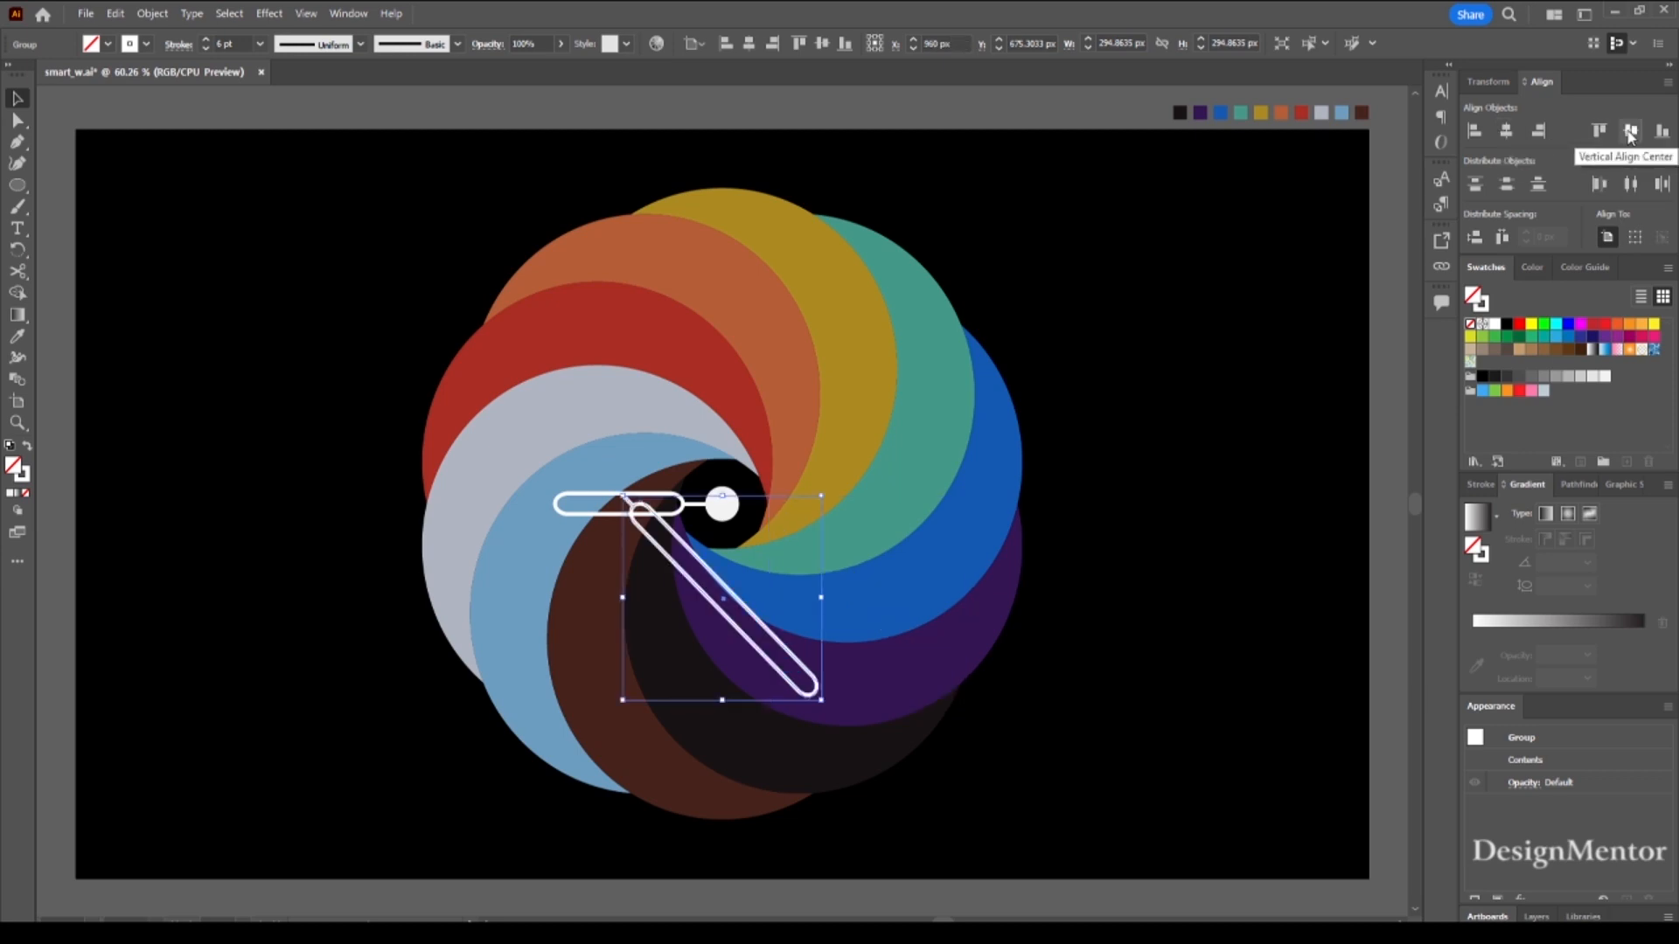
{"action": "key", "text": "shift+Right"}
{"action": "key", "text": "shift+Right"}
{"action": "key", "text": "shift+Right"}
{"action": "key", "text": "shift+Right"}
{"action": "key", "text": "shift+Right"}
{"action": "key", "text": "shift+Right"}
{"action": "key", "text": "shift+Right"}
{"action": "key", "text": "shift+Right"}
{"action": "key", "text": "shift+Right"}
{"action": "key", "text": "shift+Right"}
{"action": "key", "text": "shift+Right"}
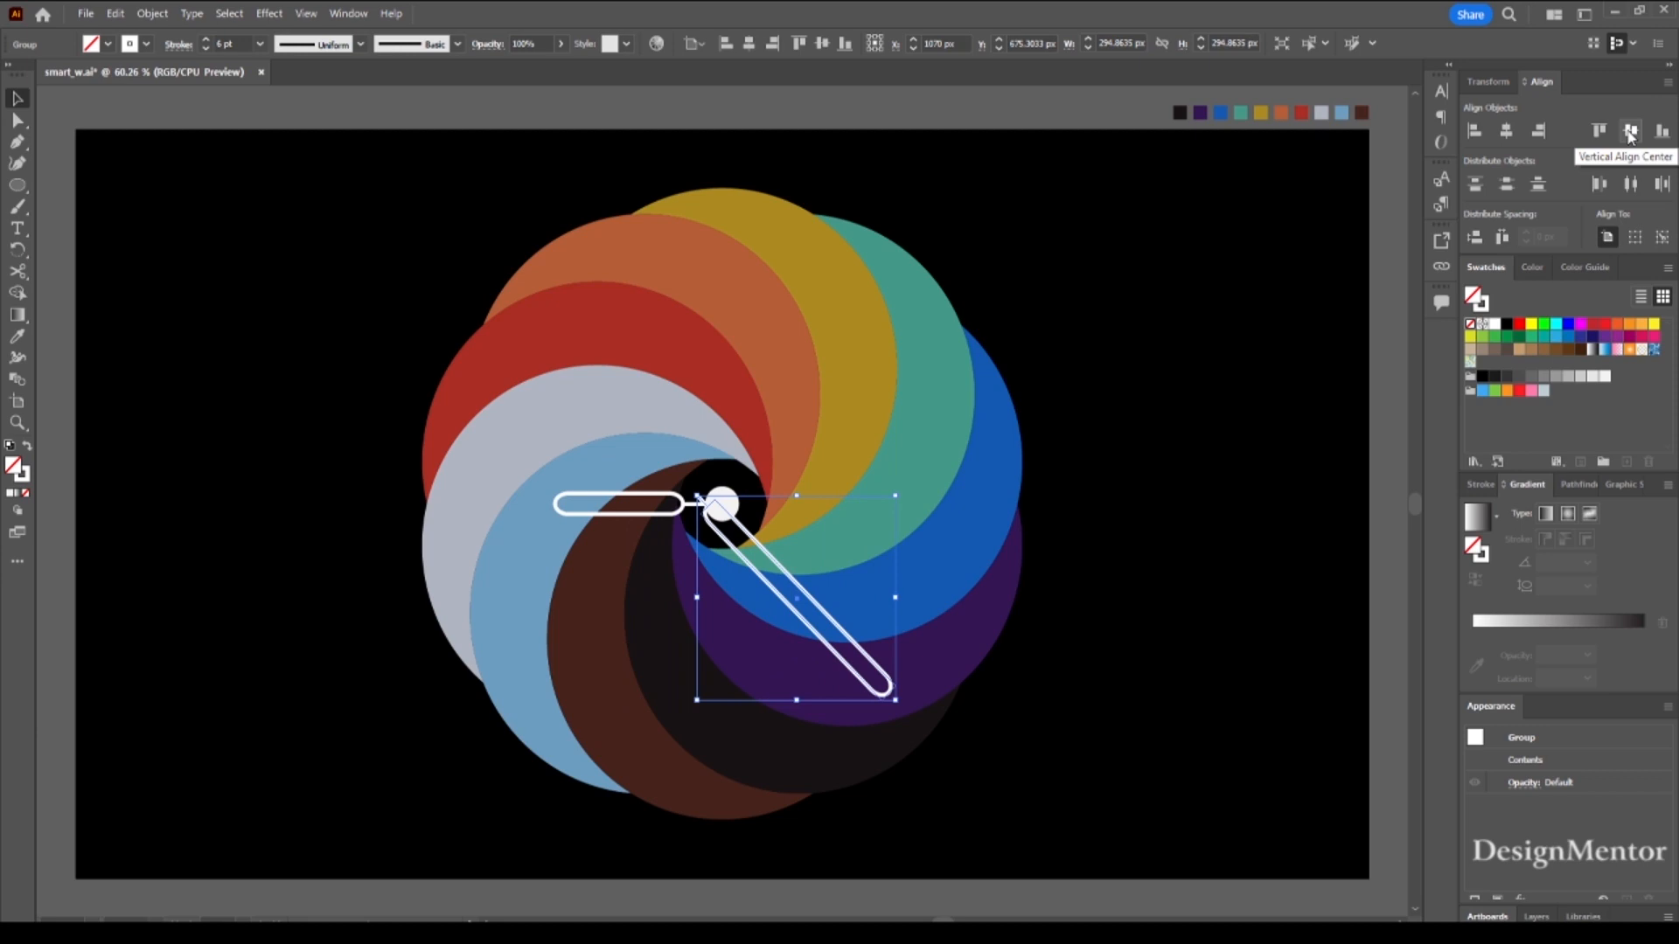
{"action": "key", "text": "shift+Right"}
- Center the long hand vertically, then move it down and right to X 1120, Y 707 px so its connector meets the hub
{"action": "left_click", "coordinate": [1629, 133]}
{"action": "key", "text": "shift+Down"}
{"action": "key", "text": "shift+Down"}
{"action": "key", "text": "shift+Down"}
{"action": "key", "text": "shift+Down"}
{"action": "key", "text": "shift+Down"}
{"action": "key", "text": "shift+Down"}
{"action": "key", "text": "shift+Down"}
{"action": "key", "text": "shift+Down"}
{"action": "key", "text": "shift+Down"}
{"action": "key", "text": "shift+Down"}
{"action": "key", "text": "shift+Down"}
{"action": "key", "text": "shift+Down"}
{"action": "key", "text": "shift+Down"}
{"action": "key", "text": "shift+Down"}
{"action": "key", "text": "shift+Down"}
{"action": "key", "text": "shift+Down"}
{"action": "key", "text": "shift+Down"}
{"action": "key", "text": "shift+Right"}
{"action": "key", "text": "shift+Right"}
{"action": "key", "text": "shift+Right"}
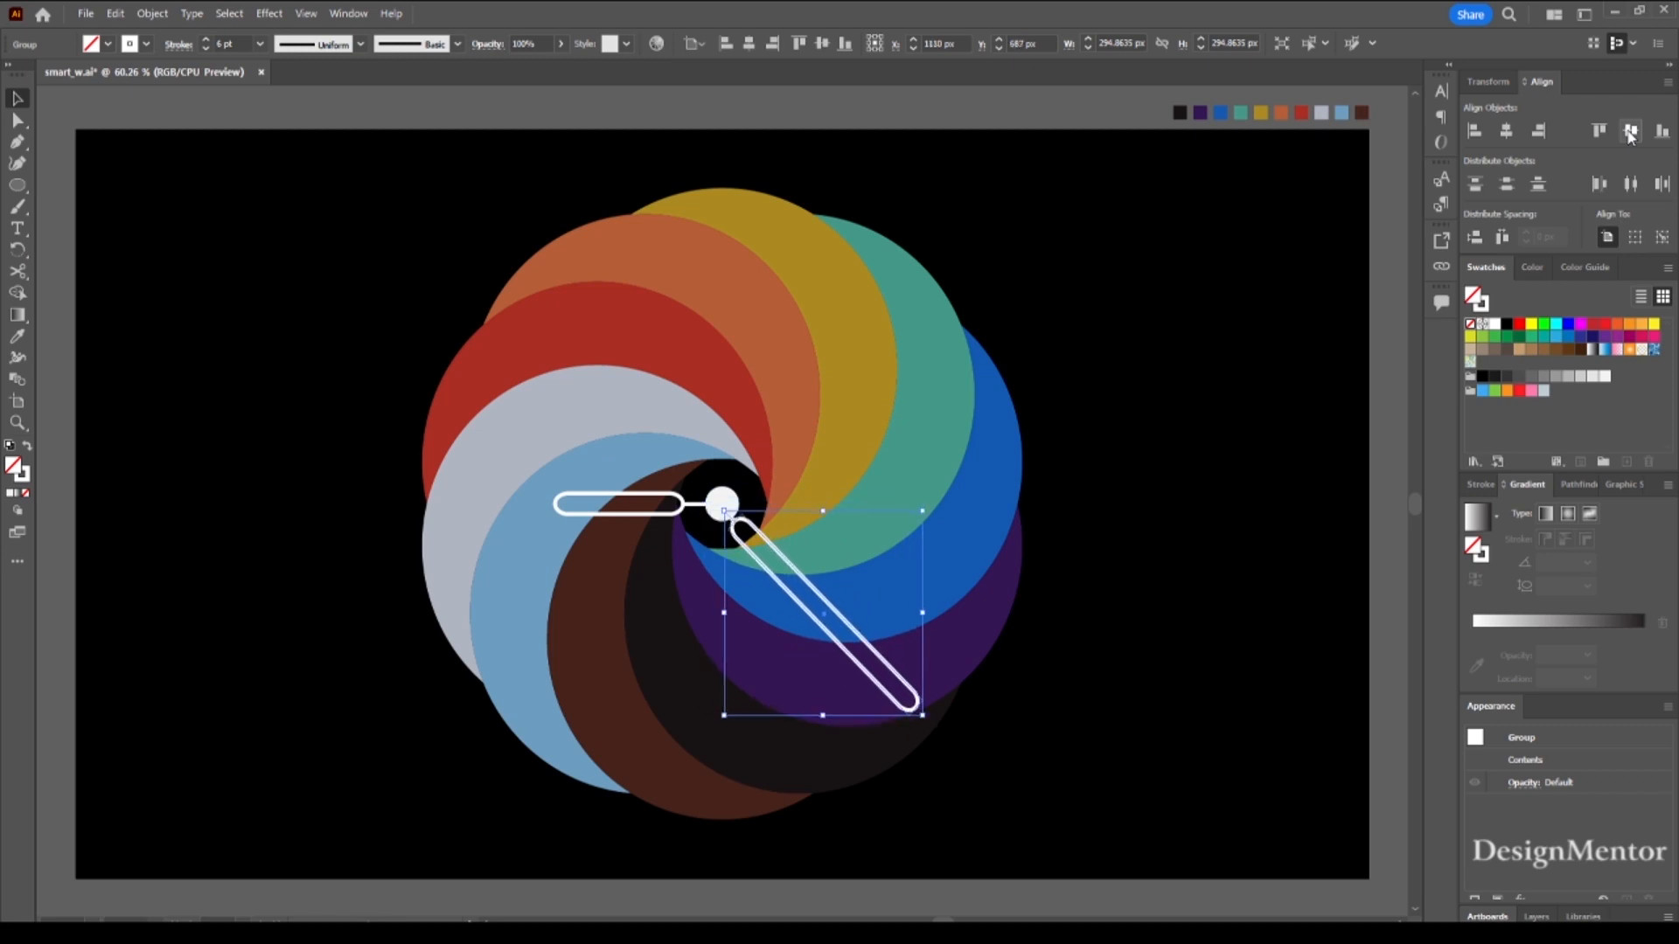
{"action": "key", "text": "shift+Down"}
{"action": "key", "text": "shift+Right"}
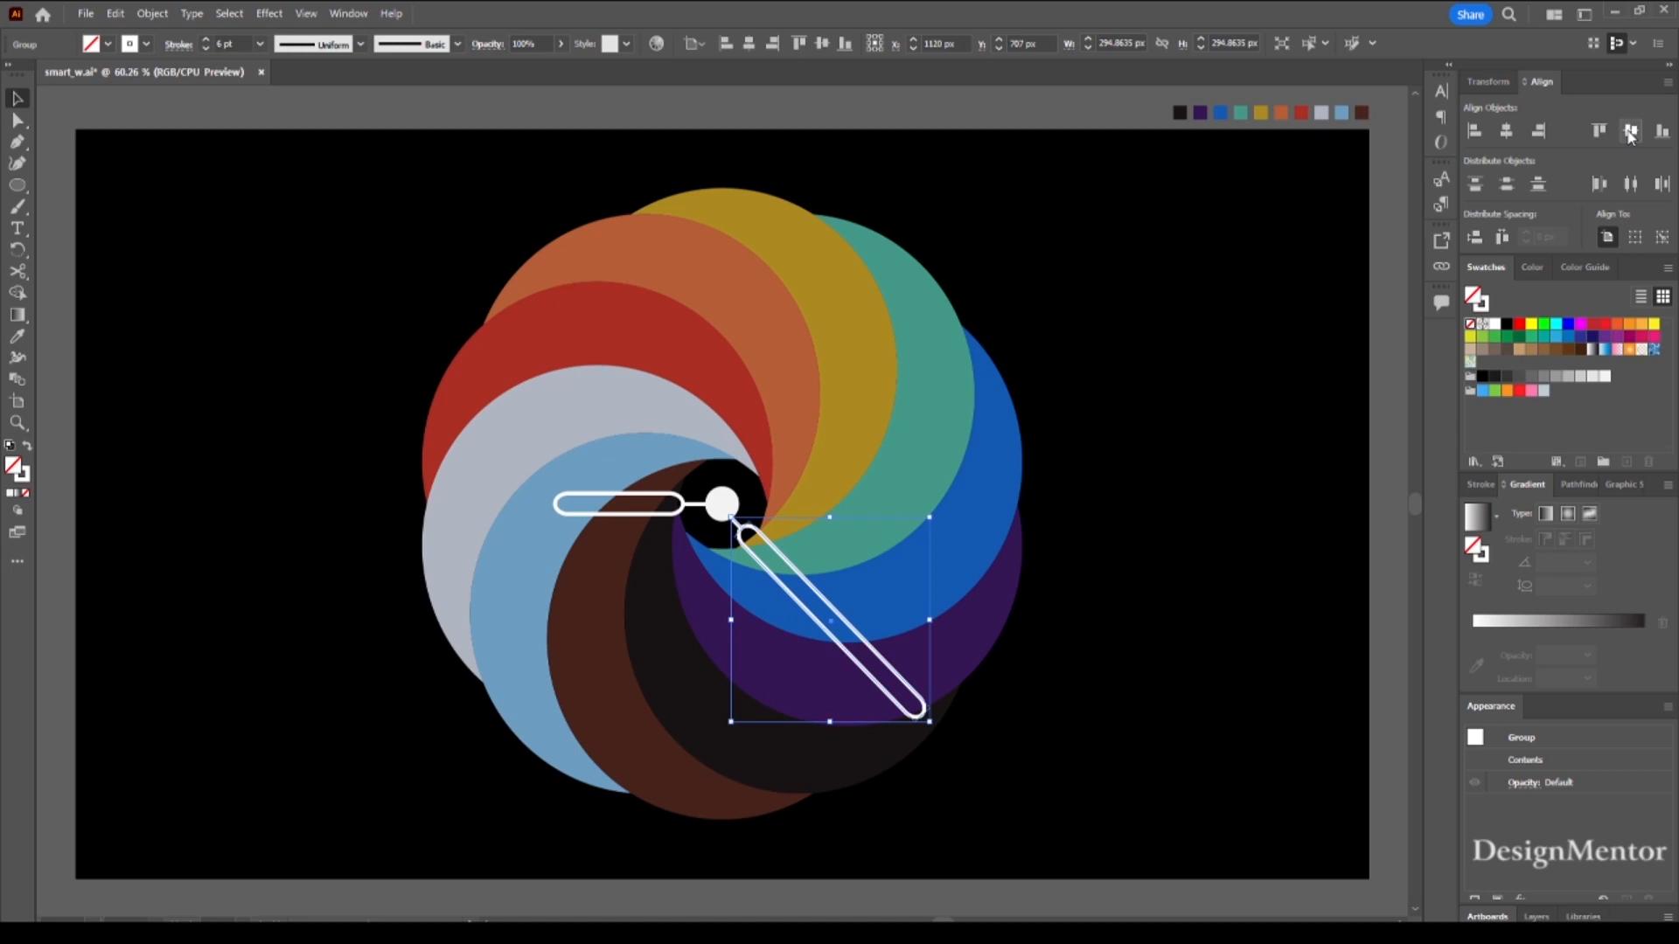
{"action": "left_click", "coordinate": [1287, 668]}
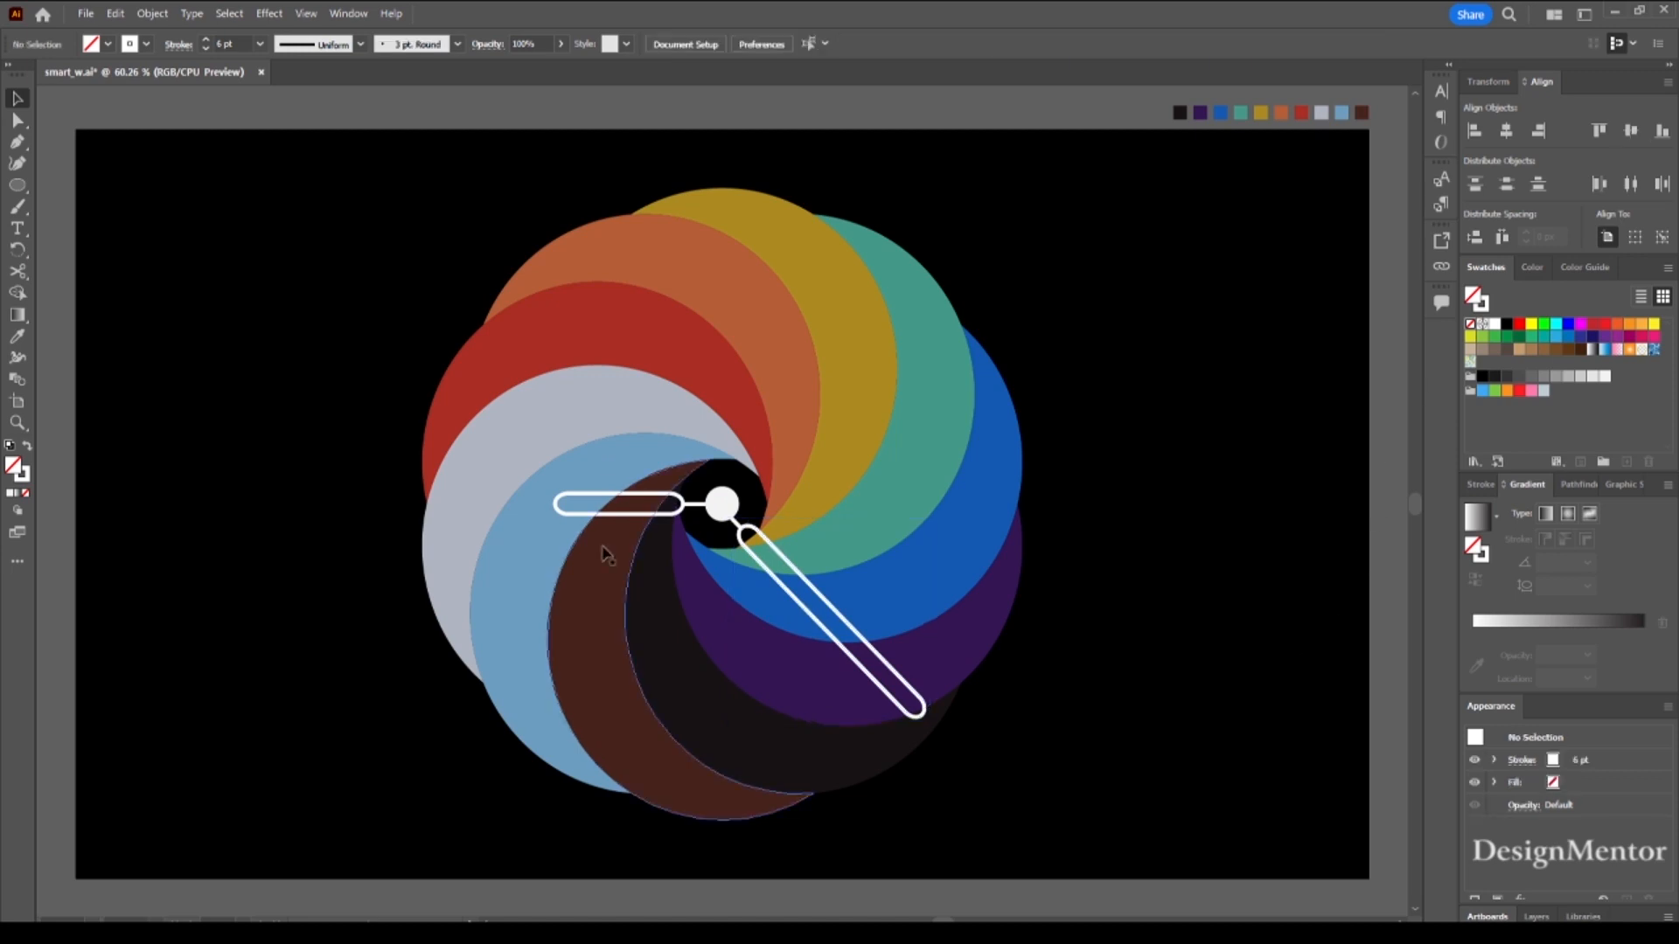
- Rotate the short hand 45° counterclockwise so its outer end points down-left, and center it on the artboard
{"action": "left_click", "coordinate": [556, 515]}
{"action": "left_click_drag", "start_coordinate": [546, 487], "coordinate": [548, 544]}
{"action": "left_click", "coordinate": [1505, 131]}
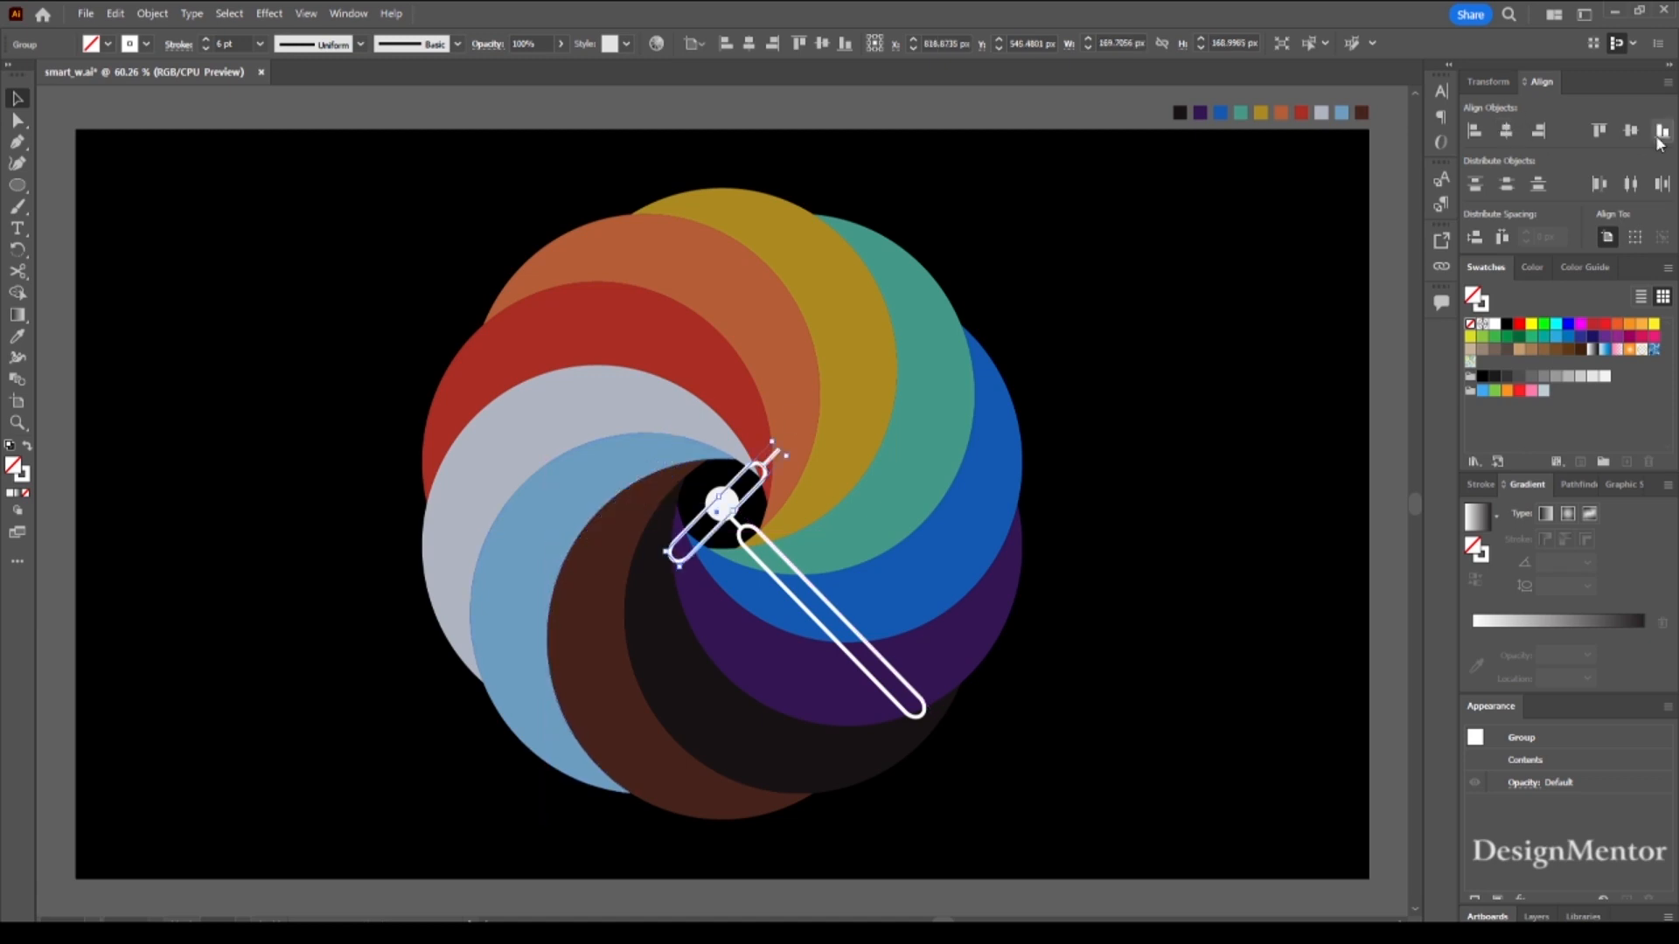
{"action": "left_click", "coordinate": [1628, 132]}
- Move the short hand down and left to X 860, Y 630 px so its connector meets the hub
{"action": "key", "text": "shift+Down"}
{"action": "key", "text": "shift+Down"}
{"action": "key", "text": "shift+Down"}
{"action": "key", "text": "shift+Down"}
{"action": "key", "text": "shift+Down"}
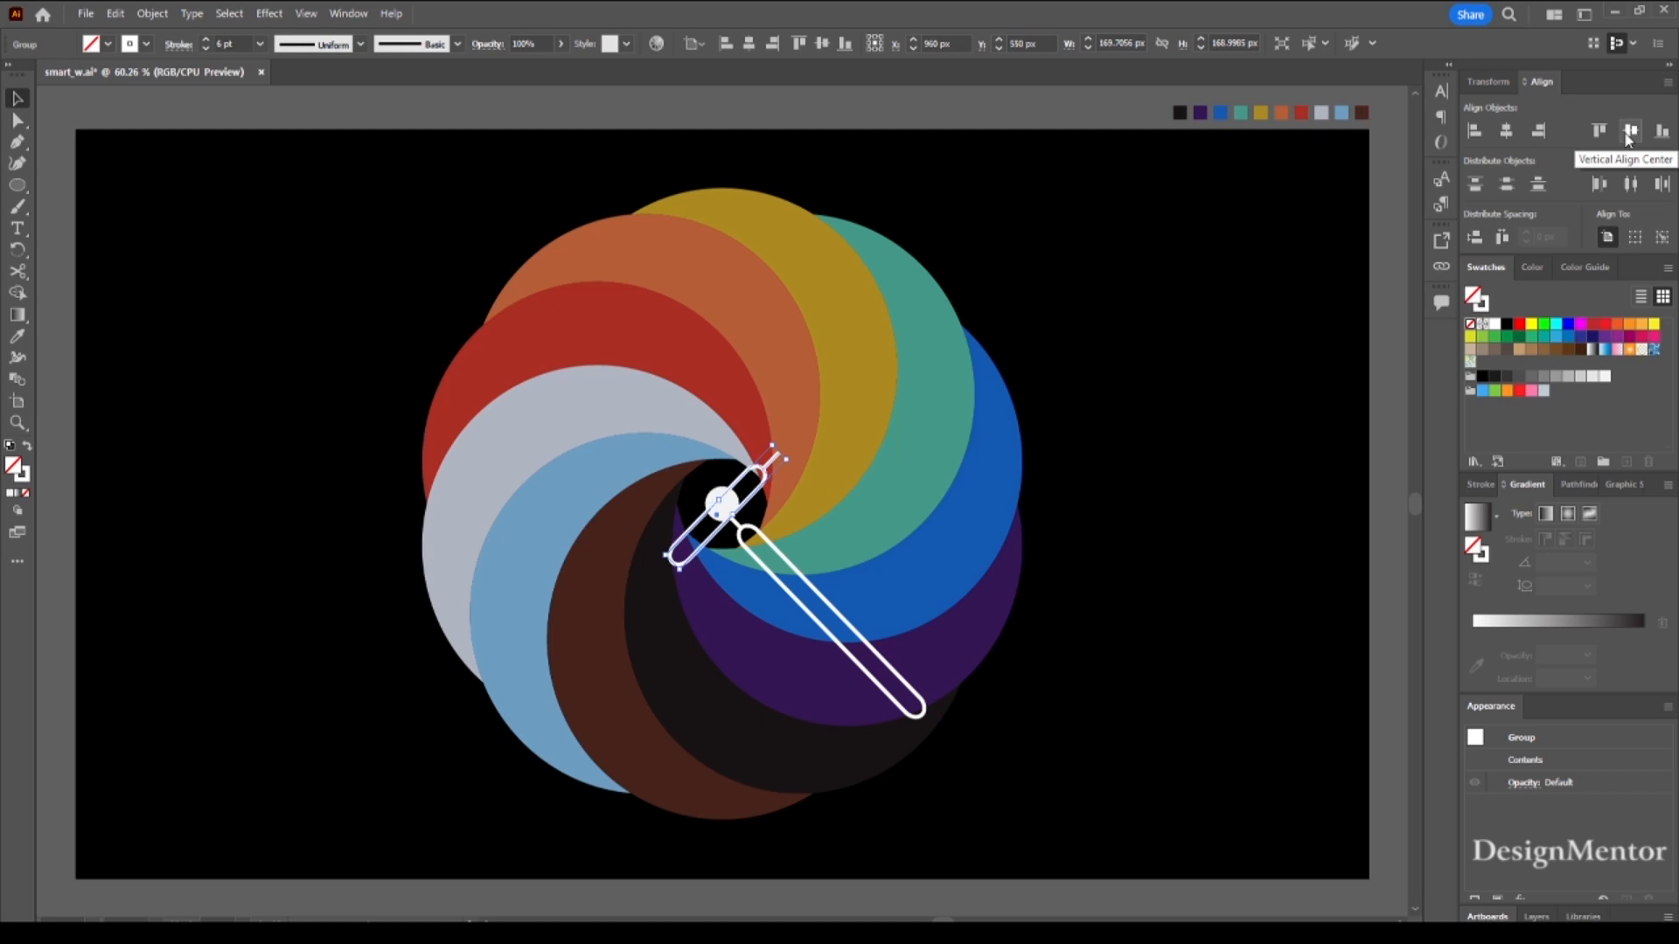
{"action": "key", "text": "shift+Left"}
{"action": "key", "text": "shift+Left"}
{"action": "key", "text": "shift+Left"}
{"action": "key", "text": "shift+Left"}
{"action": "key", "text": "shift+Left"}
{"action": "key", "text": "shift+Left"}
{"action": "key", "text": "shift+Left"}
{"action": "key", "text": "shift+Left"}
{"action": "key", "text": "shift+Left"}
{"action": "key", "text": "shift+Down"}
{"action": "key", "text": "shift+Down"}
{"action": "key", "text": "shift+Down"}
{"action": "key", "text": "shift+Left"}
{"action": "key", "text": "shift+Left"}
{"action": "key", "text": "shift+Left"}
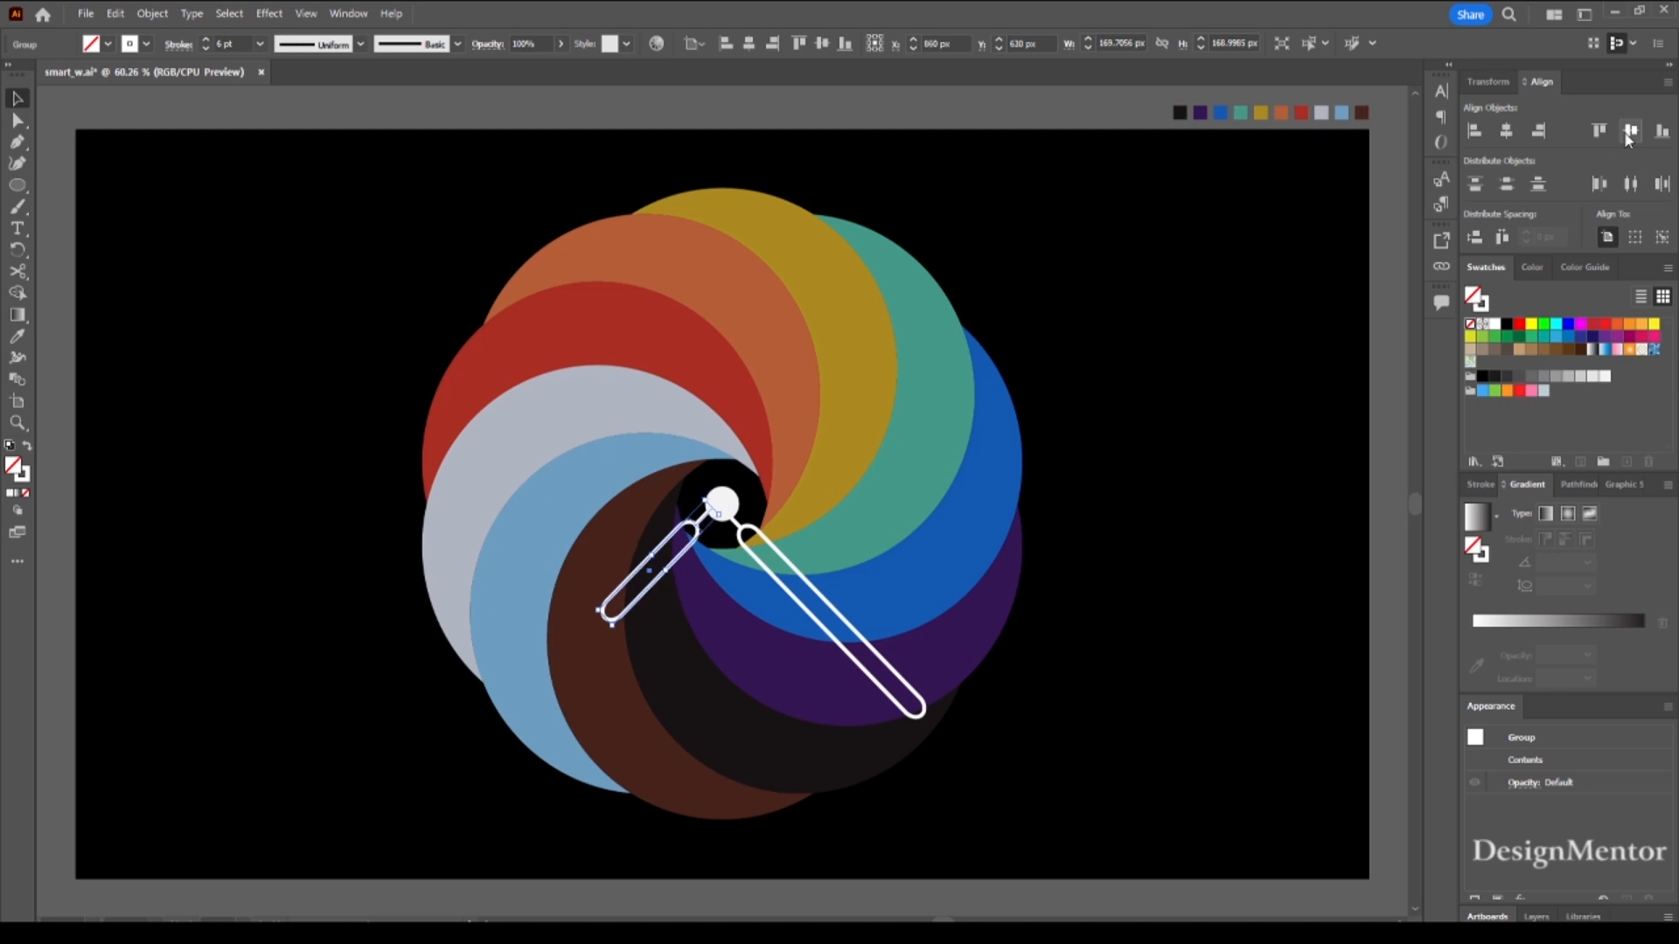
{"action": "left_click", "coordinate": [1625, 133]}
{"action": "left_click", "coordinate": [1177, 657]}
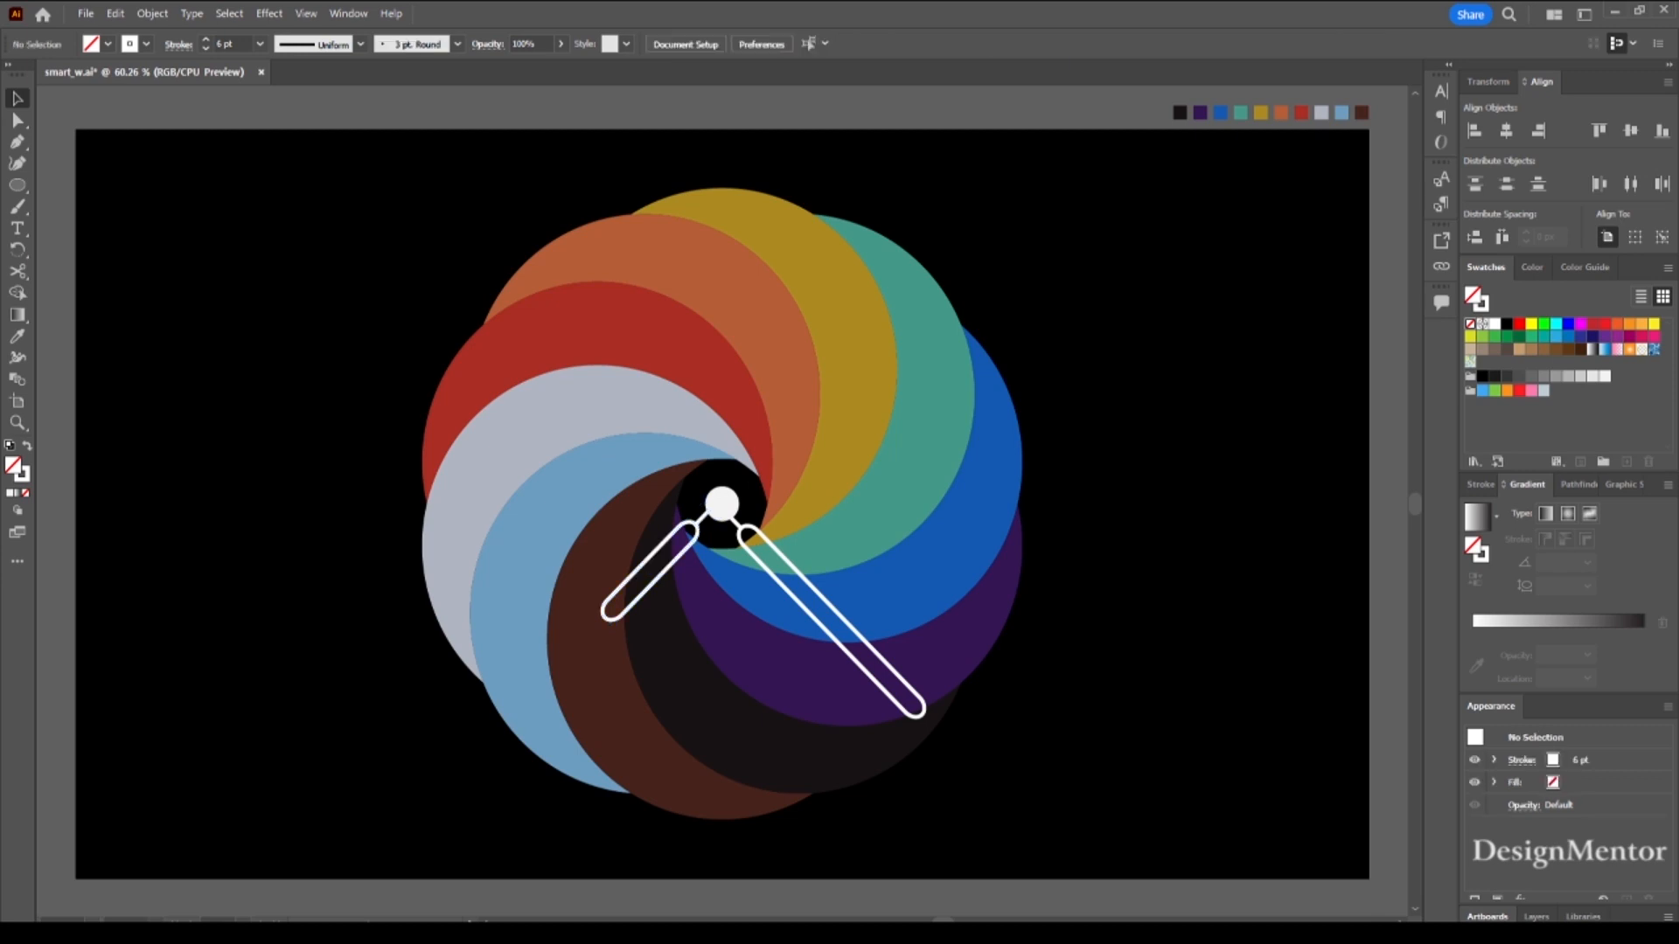
- Apply a Multiply drop shadow with 75% opacity, 5 px X and Y offsets and 5 px blur to the long hand
{"action": "left_click", "coordinate": [741, 535]}
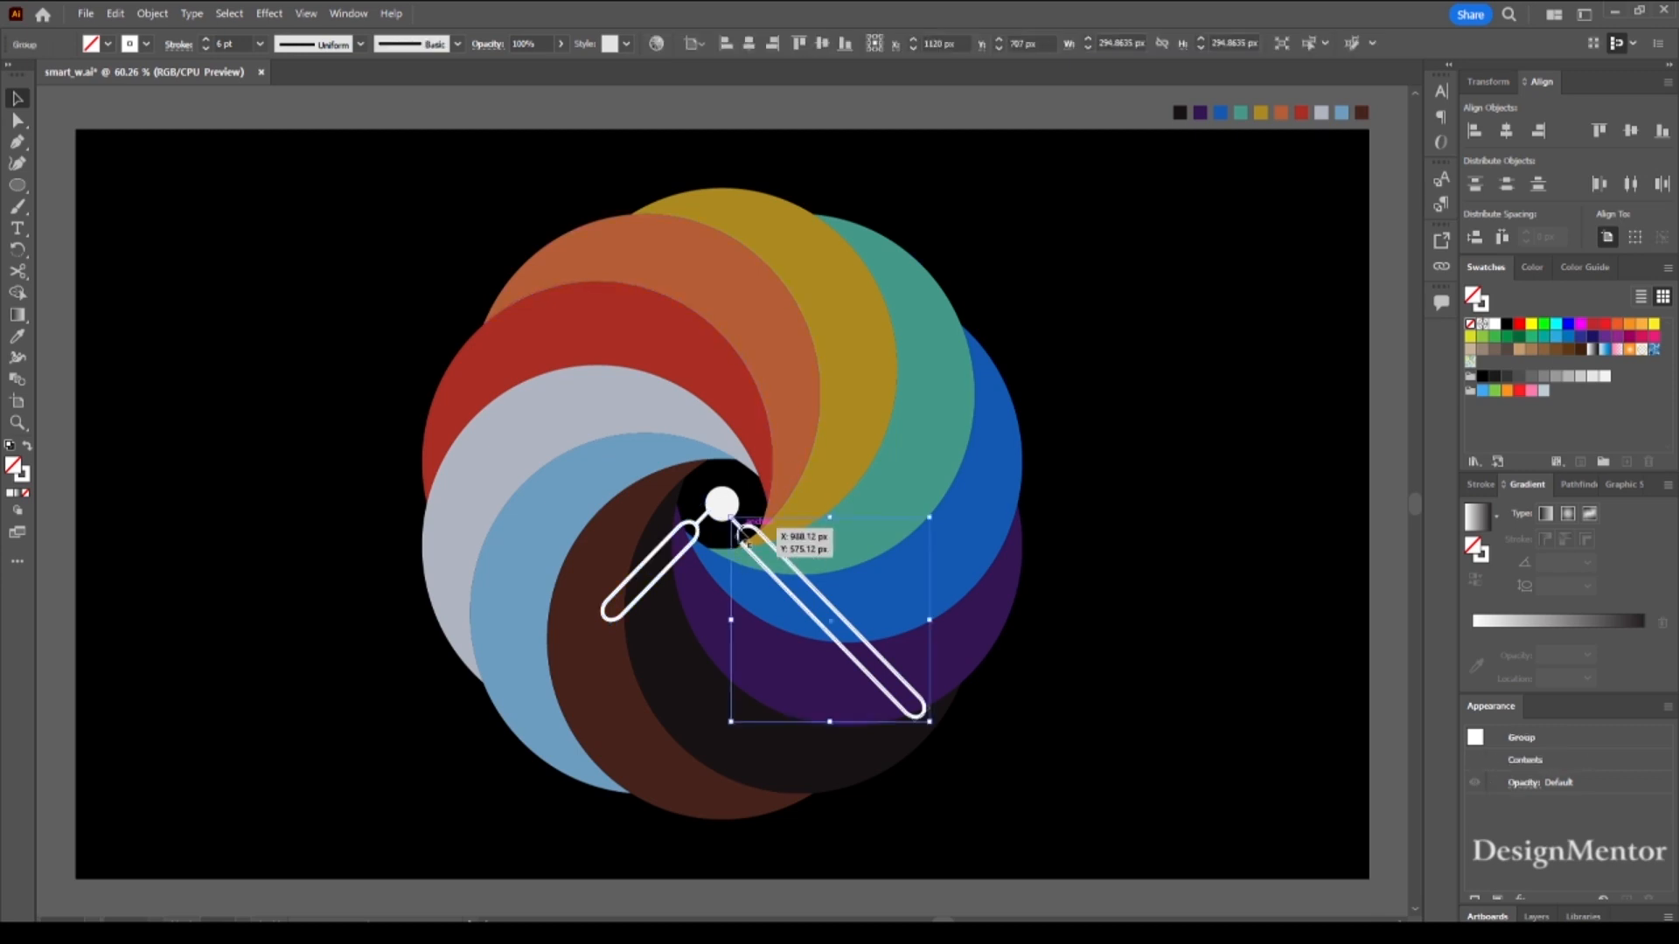
{"action": "left_click", "coordinate": [269, 13]}
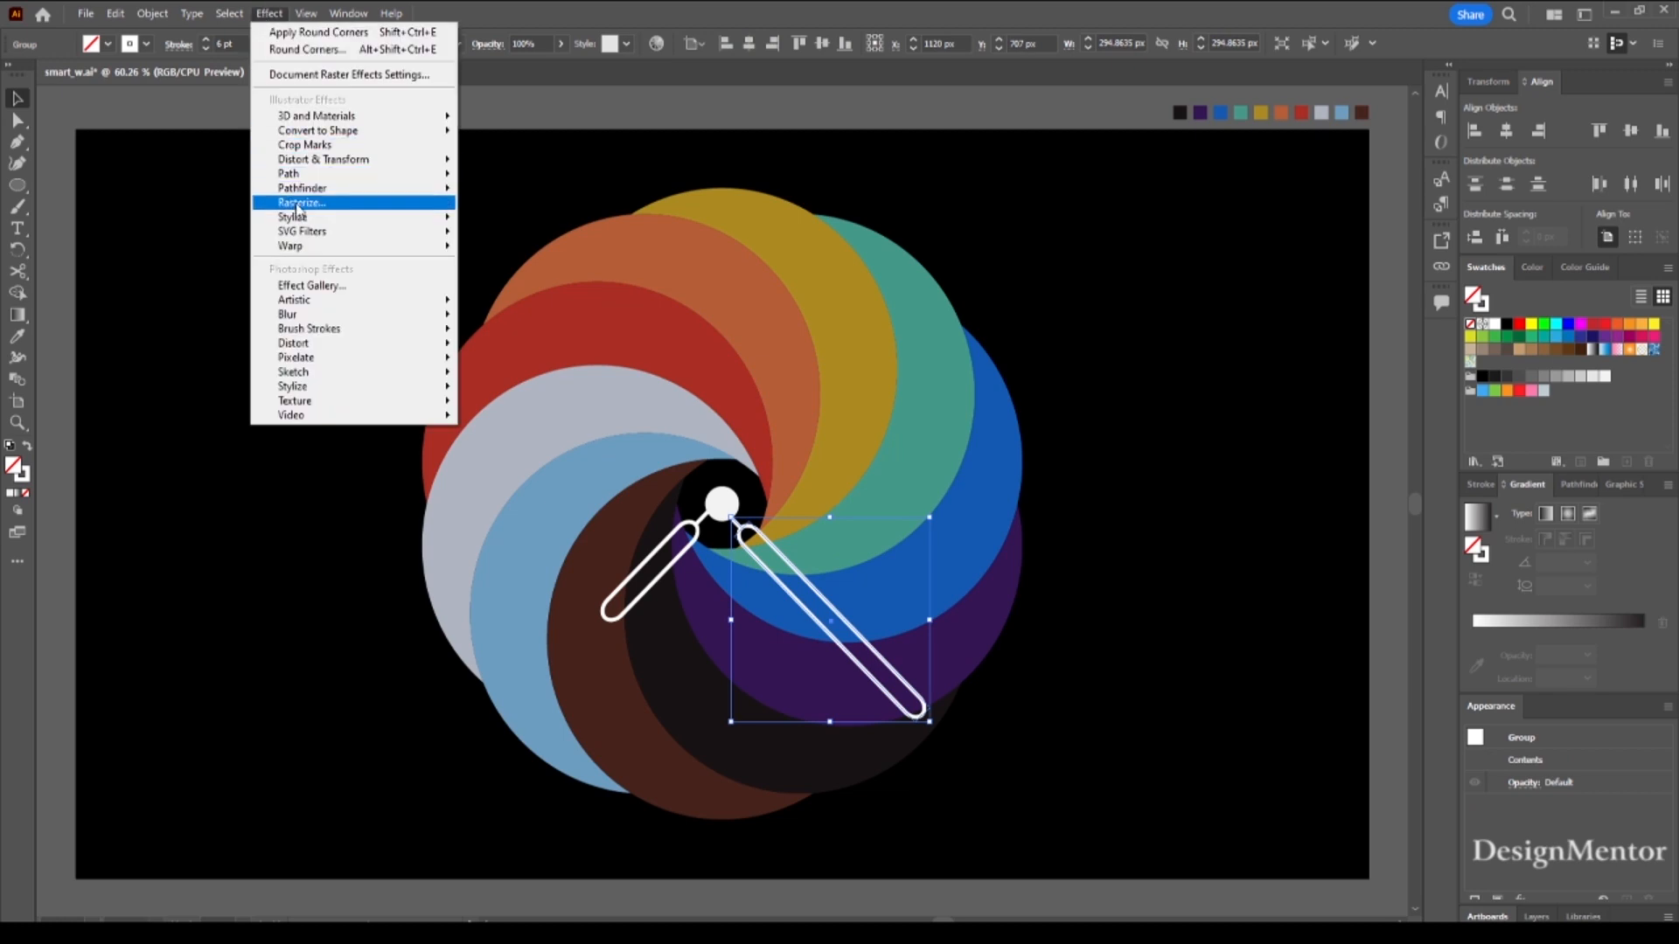
{"action": "mouse_move", "coordinate": [298, 217]}
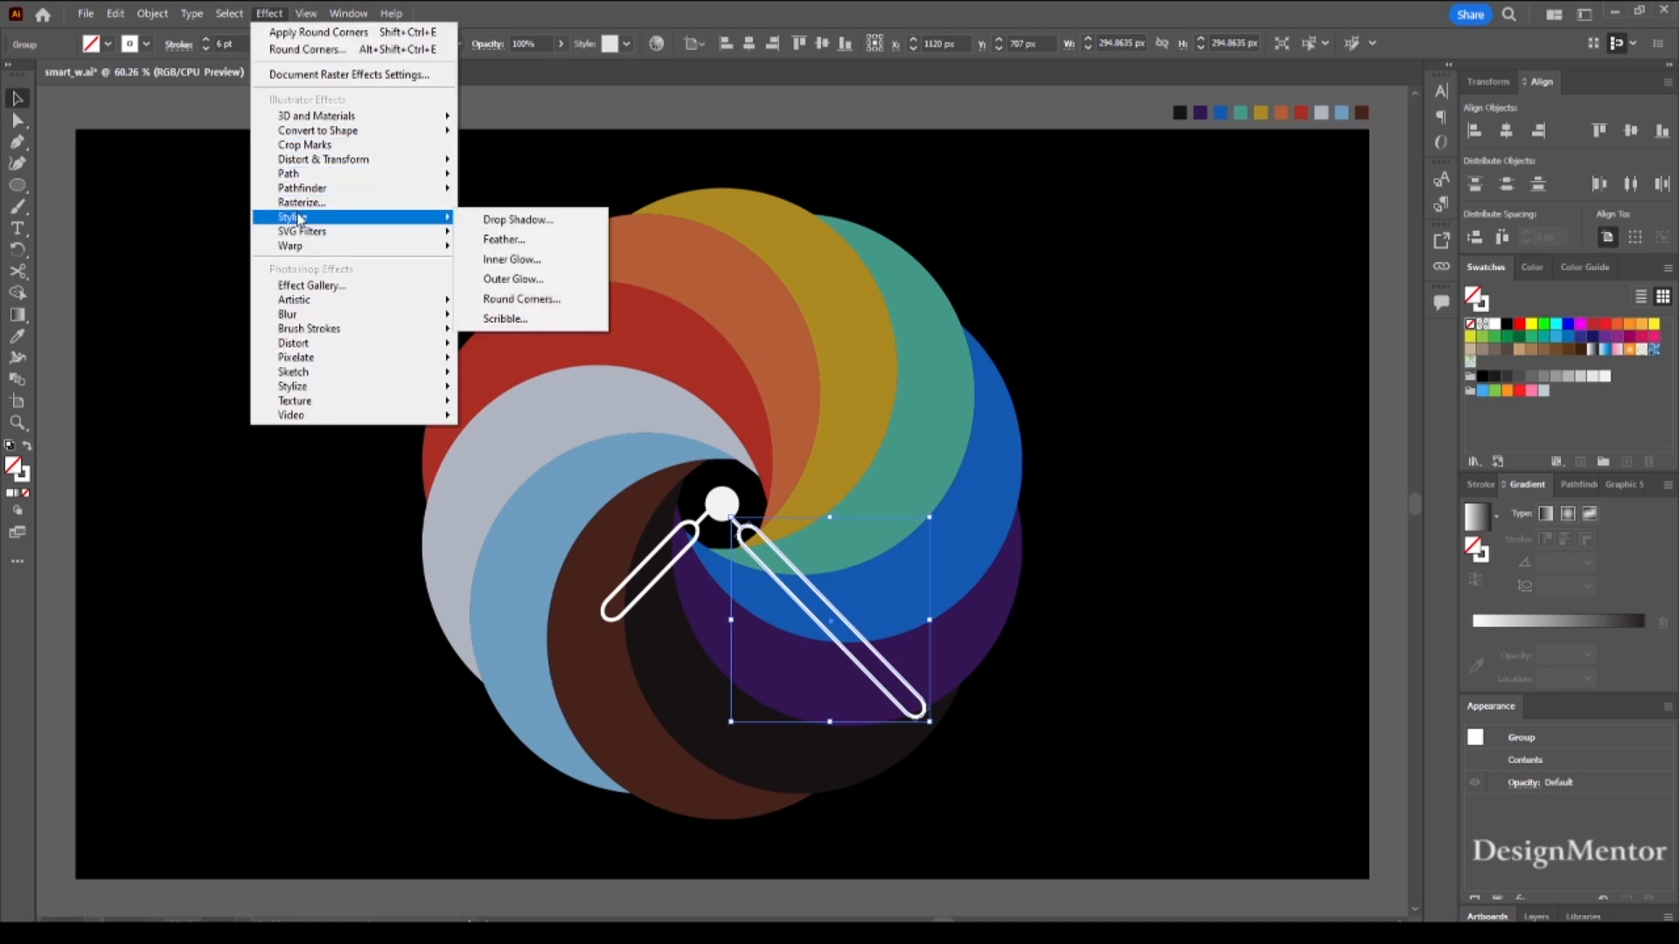
{"action": "left_click", "coordinate": [547, 222]}
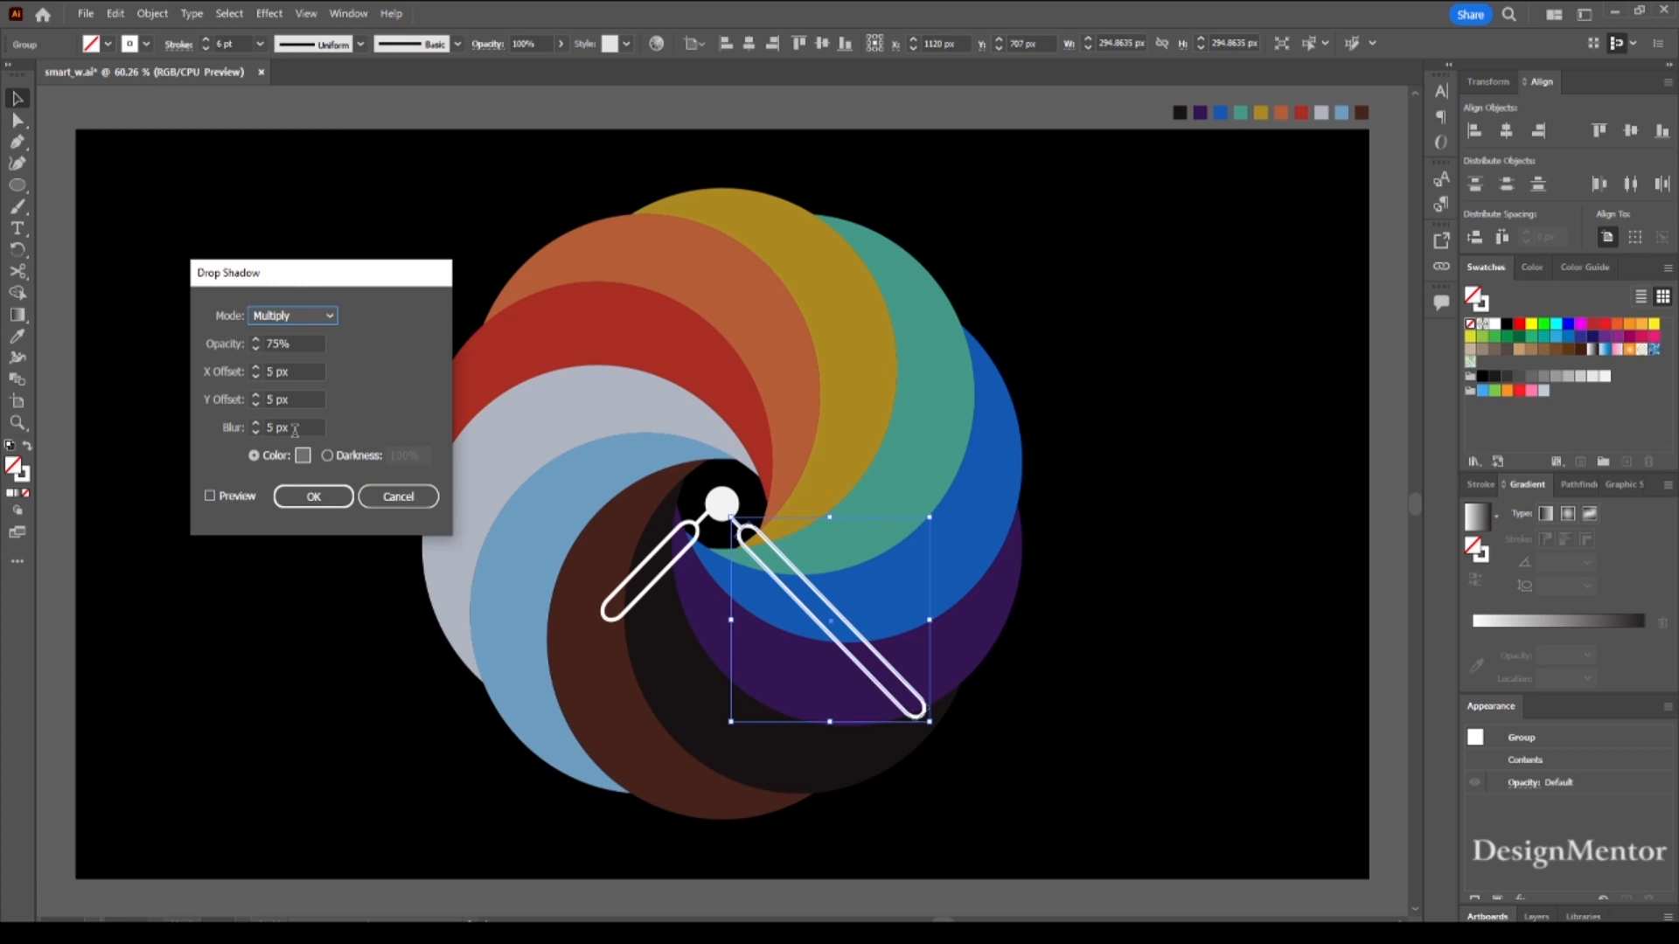
{"action": "left_click", "coordinate": [211, 496]}
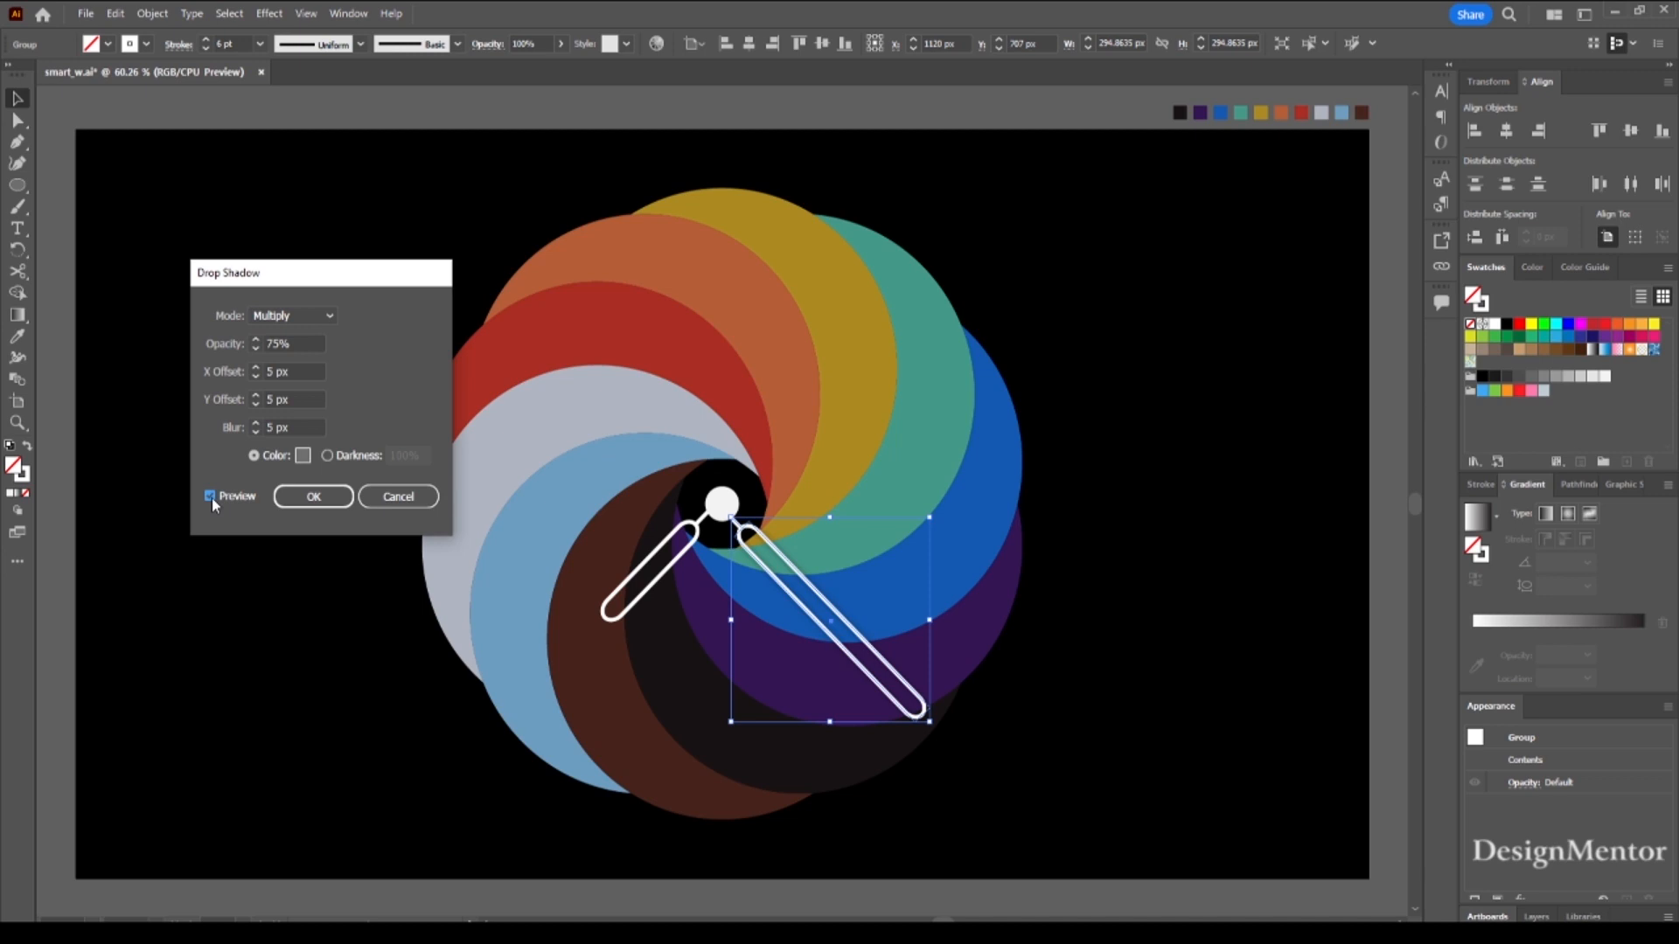
{"action": "left_click", "coordinate": [313, 496]}
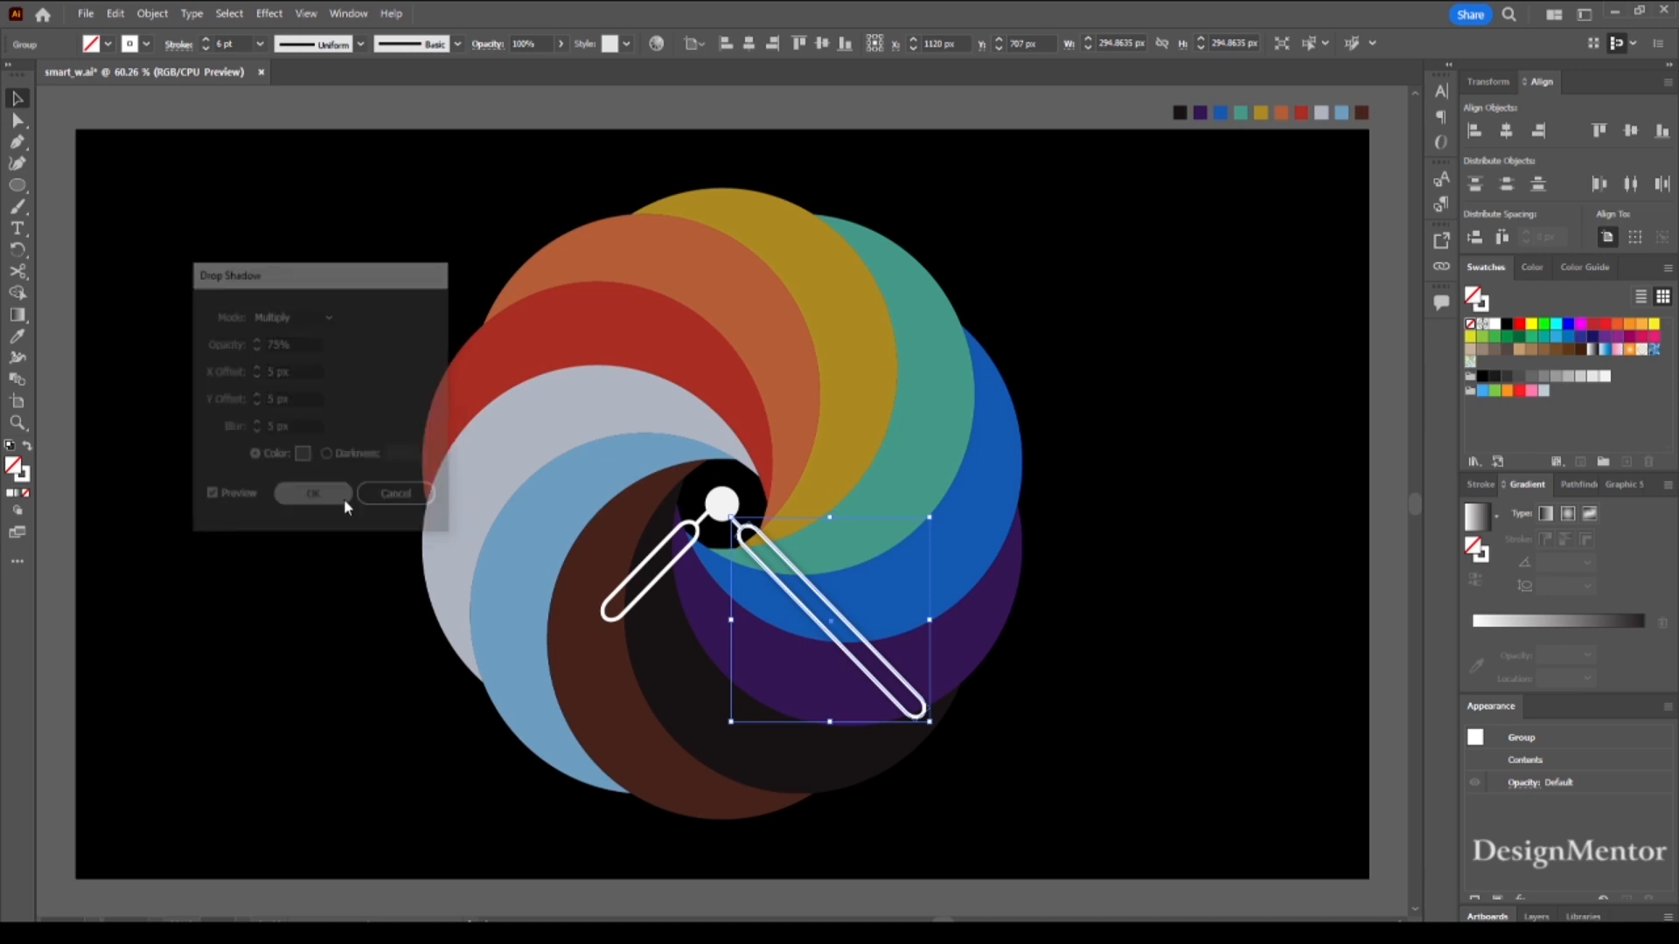
- Apply the same drop shadow effect to the short hand, keeping its settings
{"action": "left_click", "coordinate": [633, 584]}
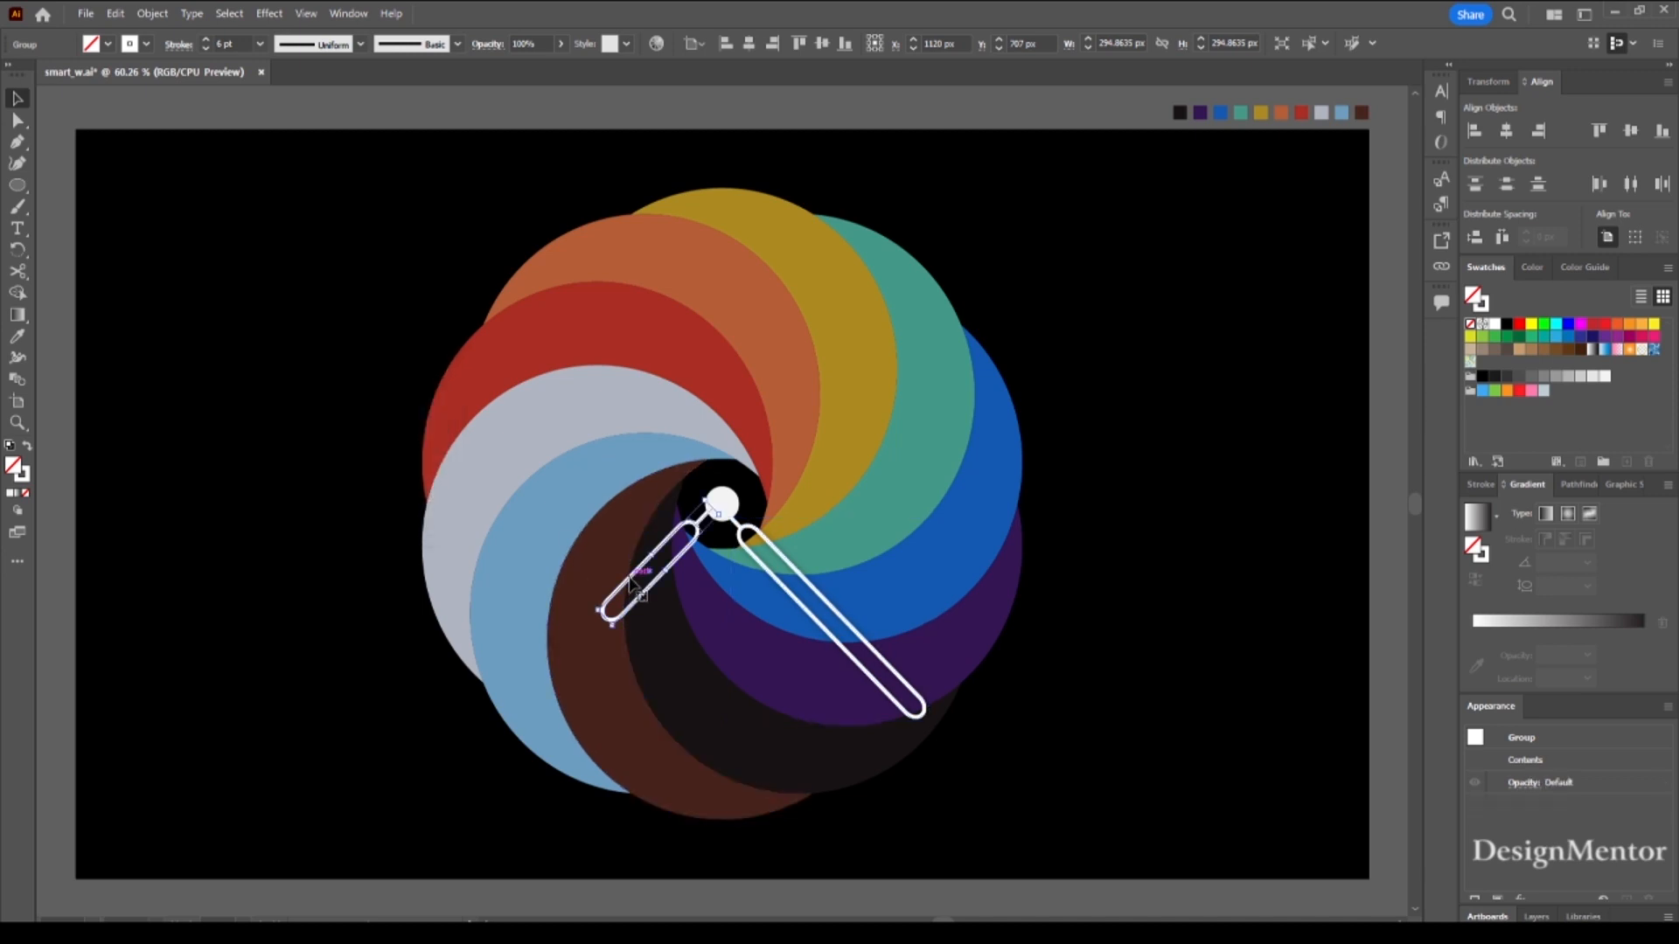
{"action": "left_click", "coordinate": [220, 15]}
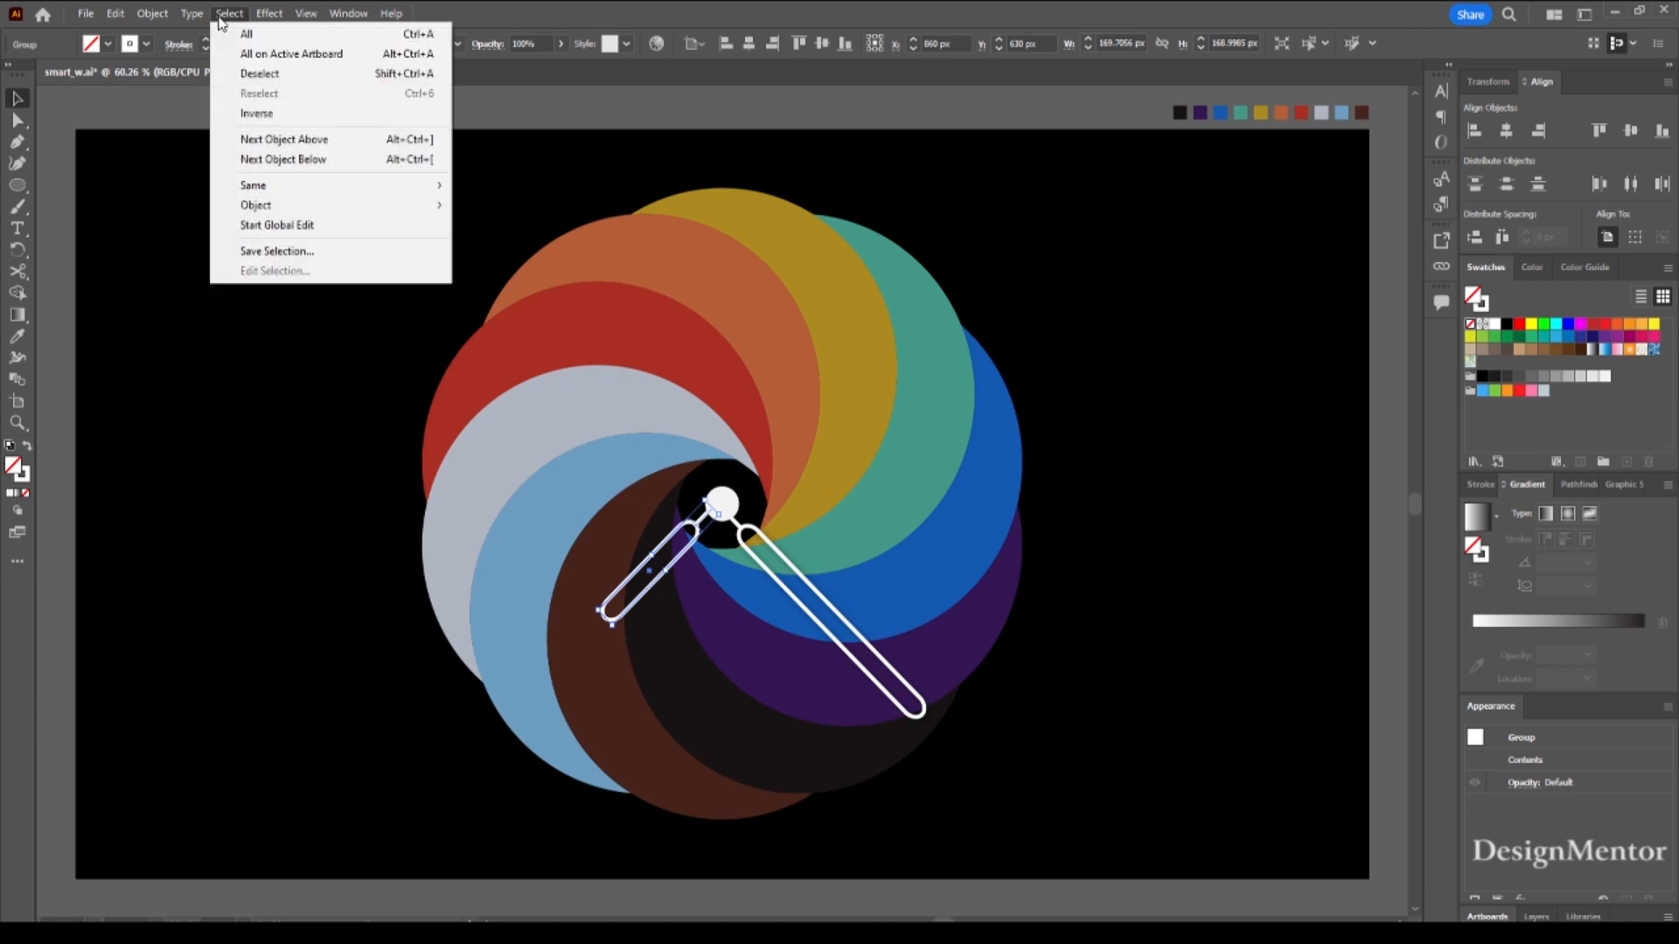
{"action": "mouse_move", "coordinate": [269, 13]}
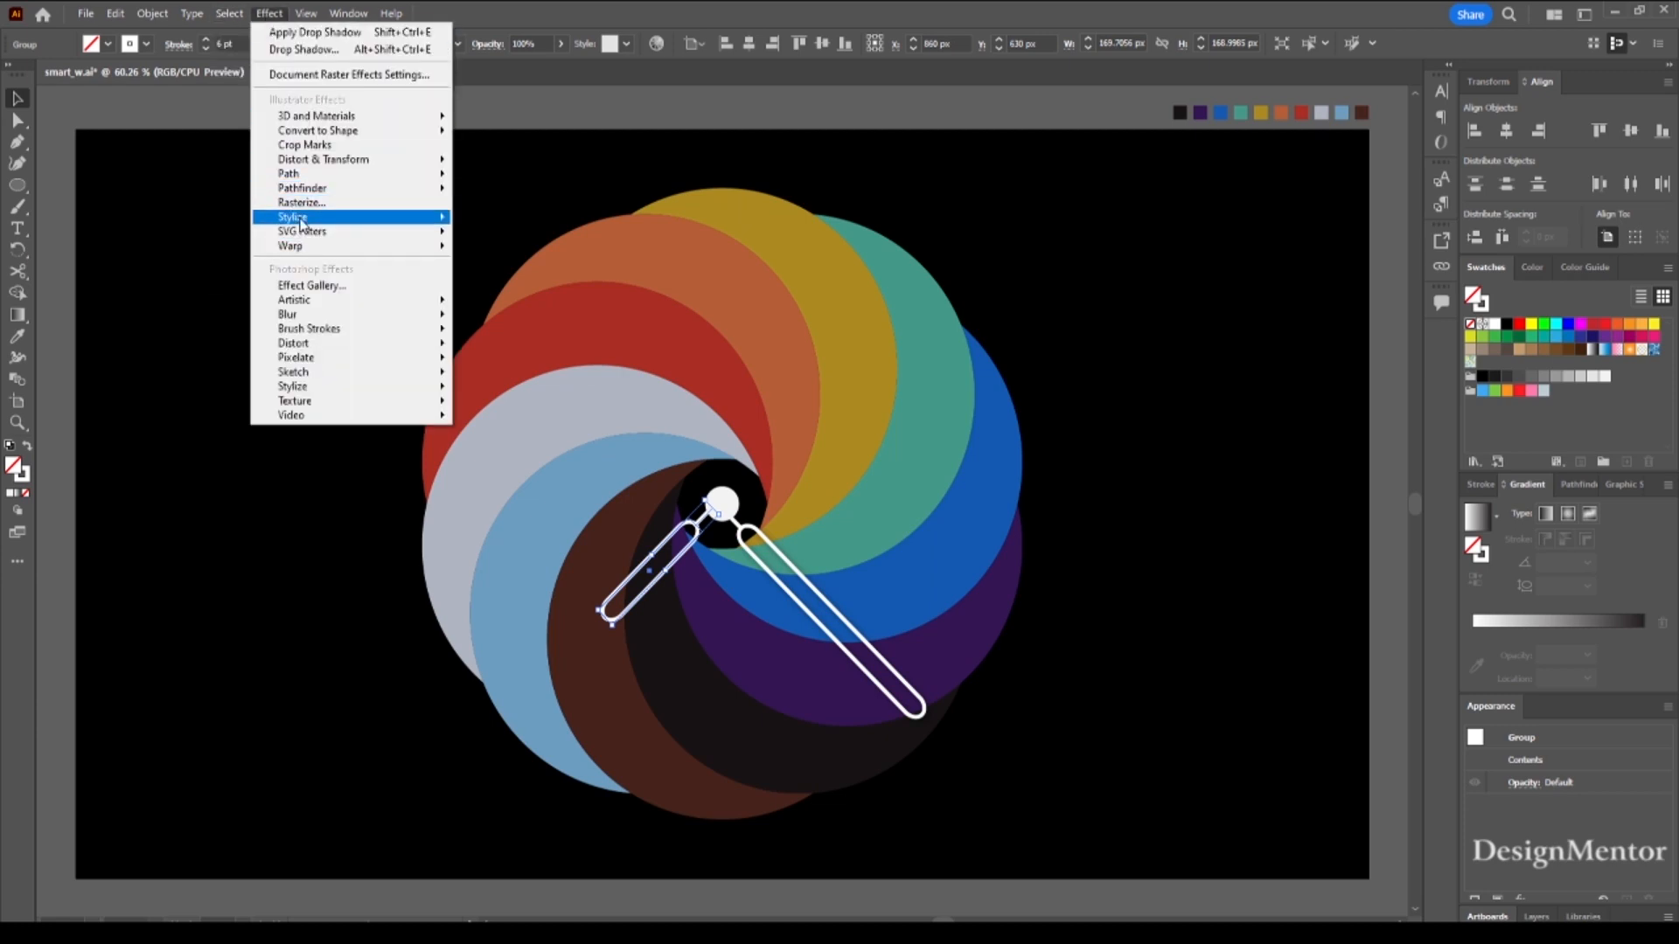
{"action": "mouse_move", "coordinate": [300, 226]}
{"action": "left_click", "coordinate": [505, 221]}
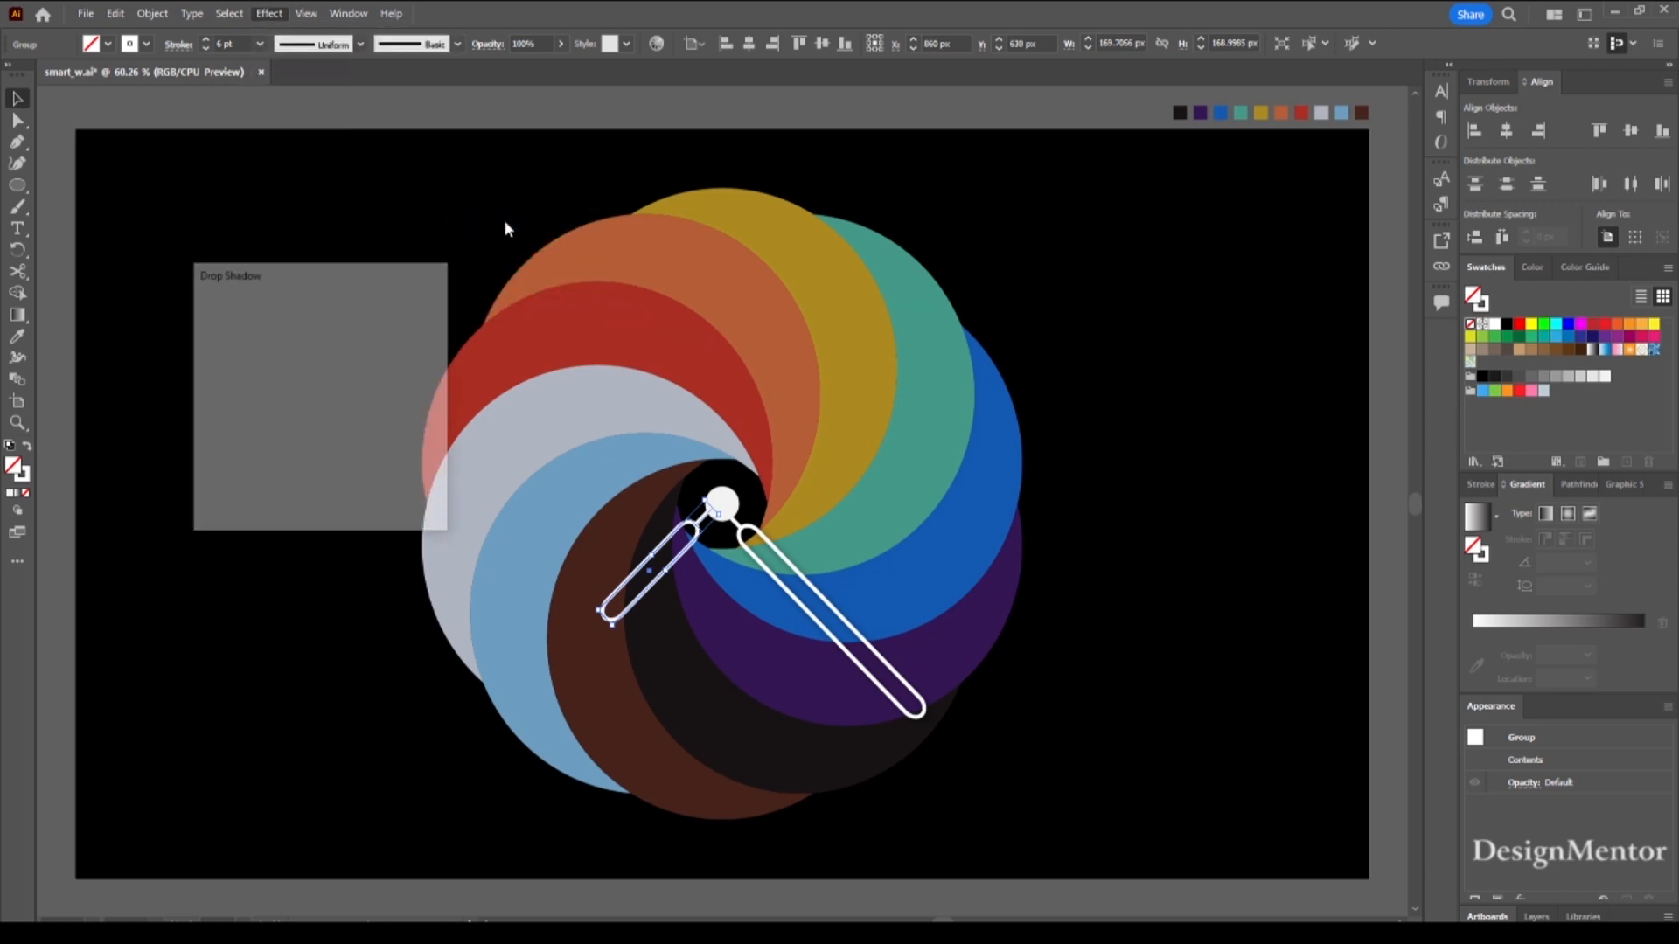
{"action": "left_click", "coordinate": [308, 496]}
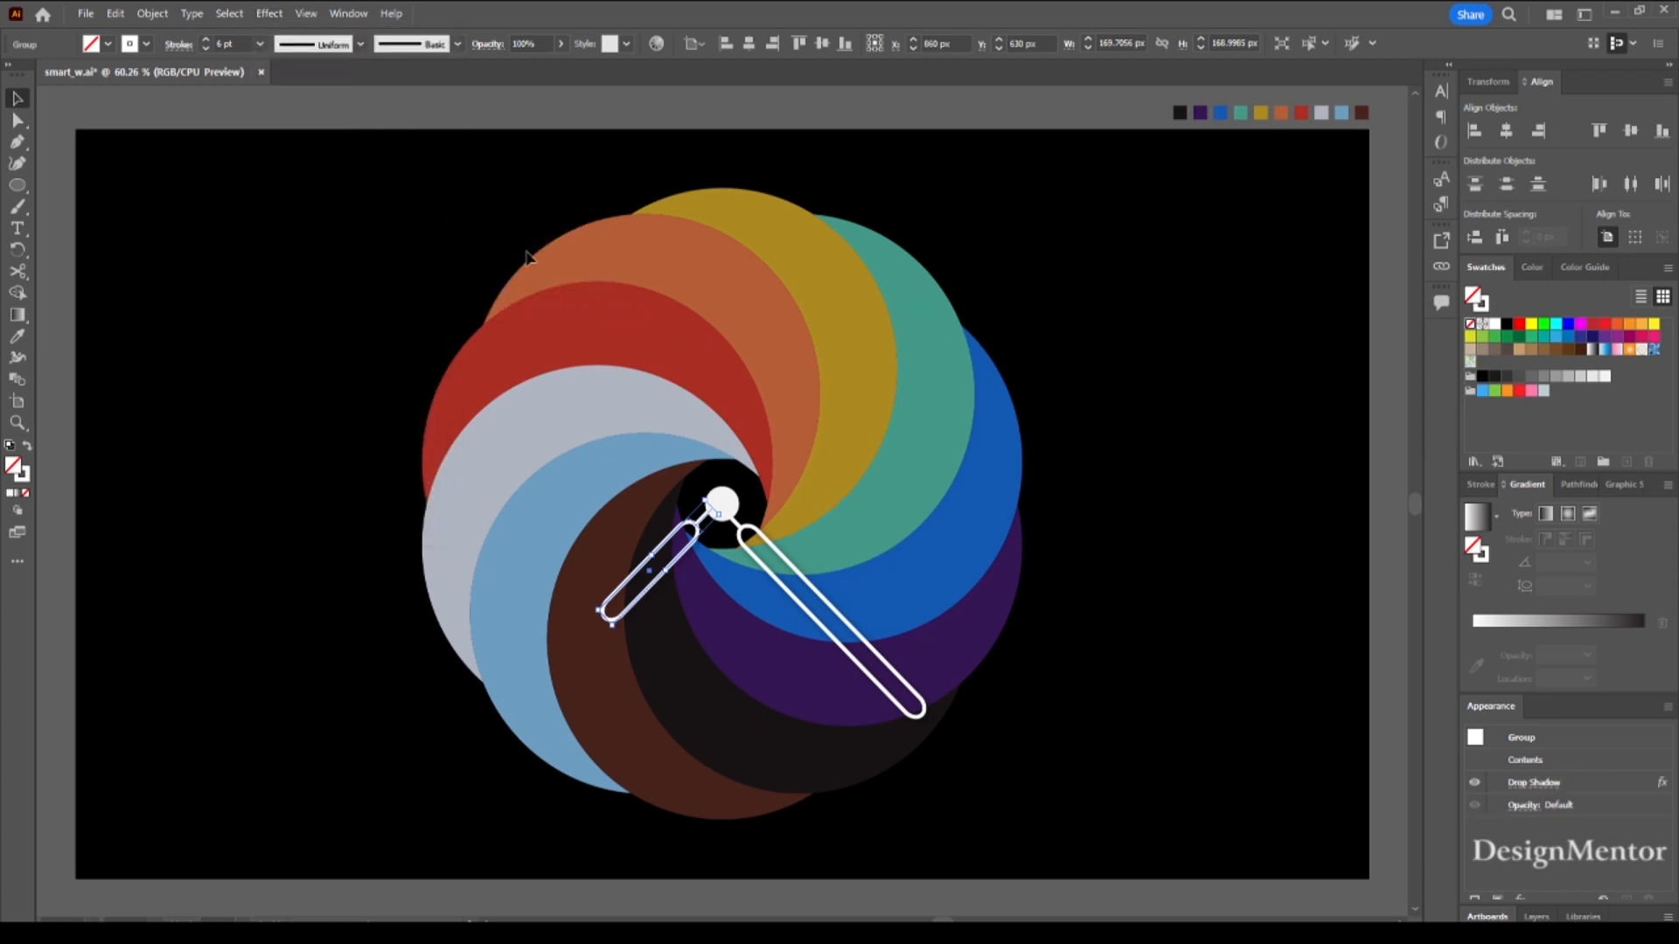
{"action": "left_click", "coordinate": [552, 103]}
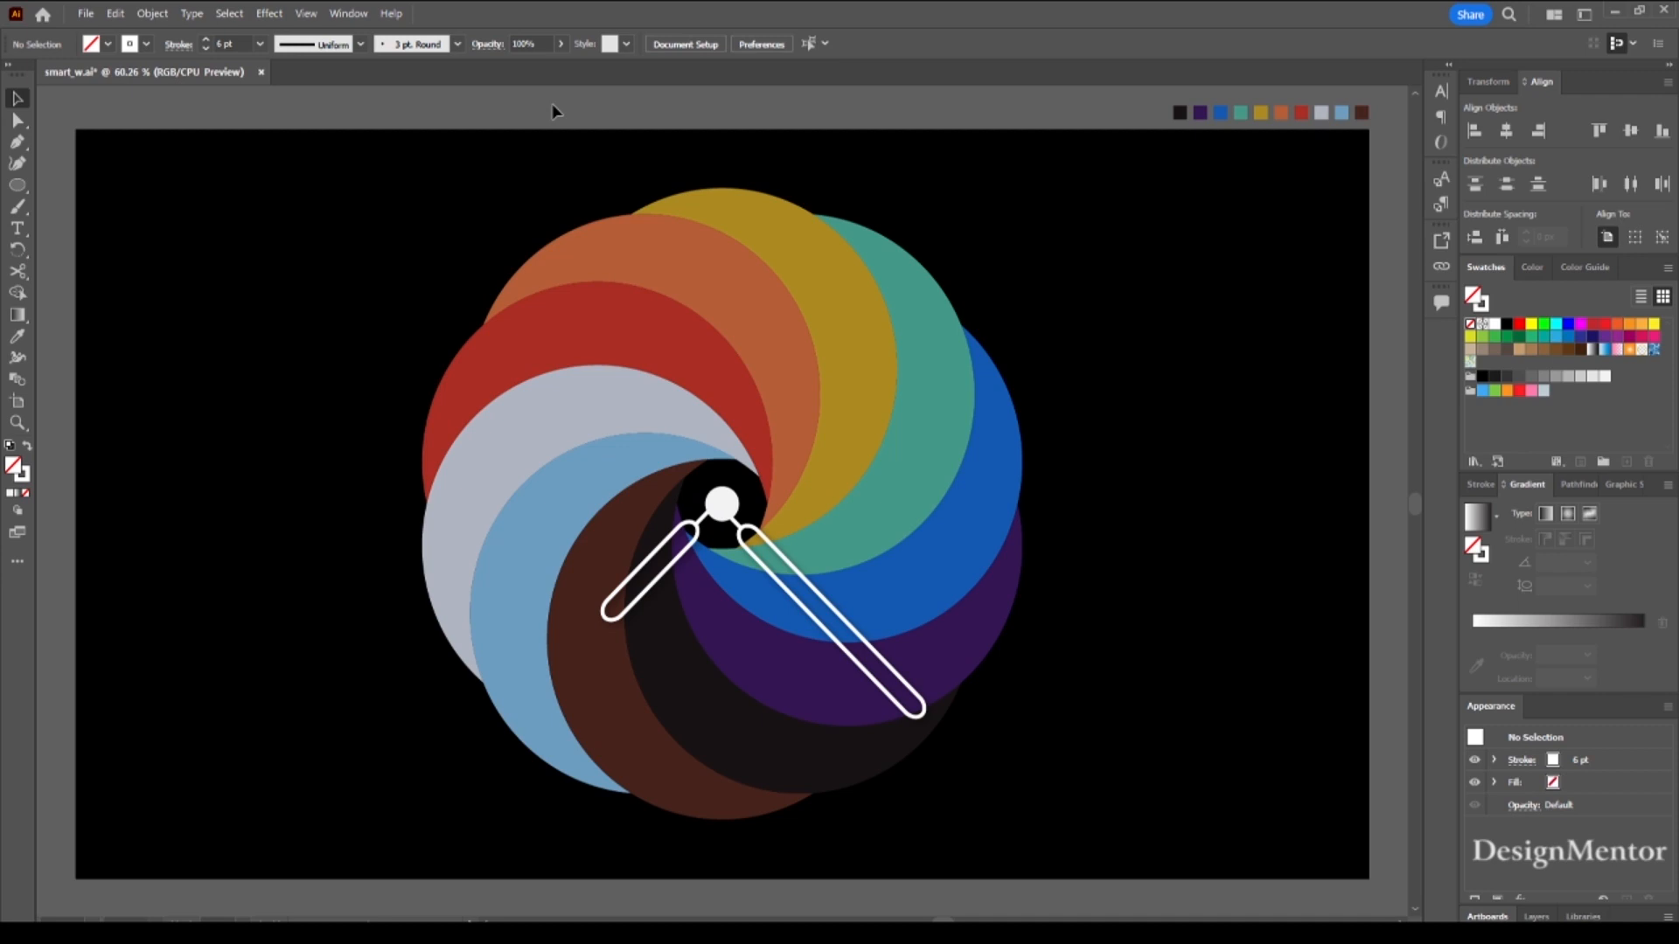
- Bring the central hub circle in front of the two hands
{"action": "left_click", "coordinate": [722, 503]}
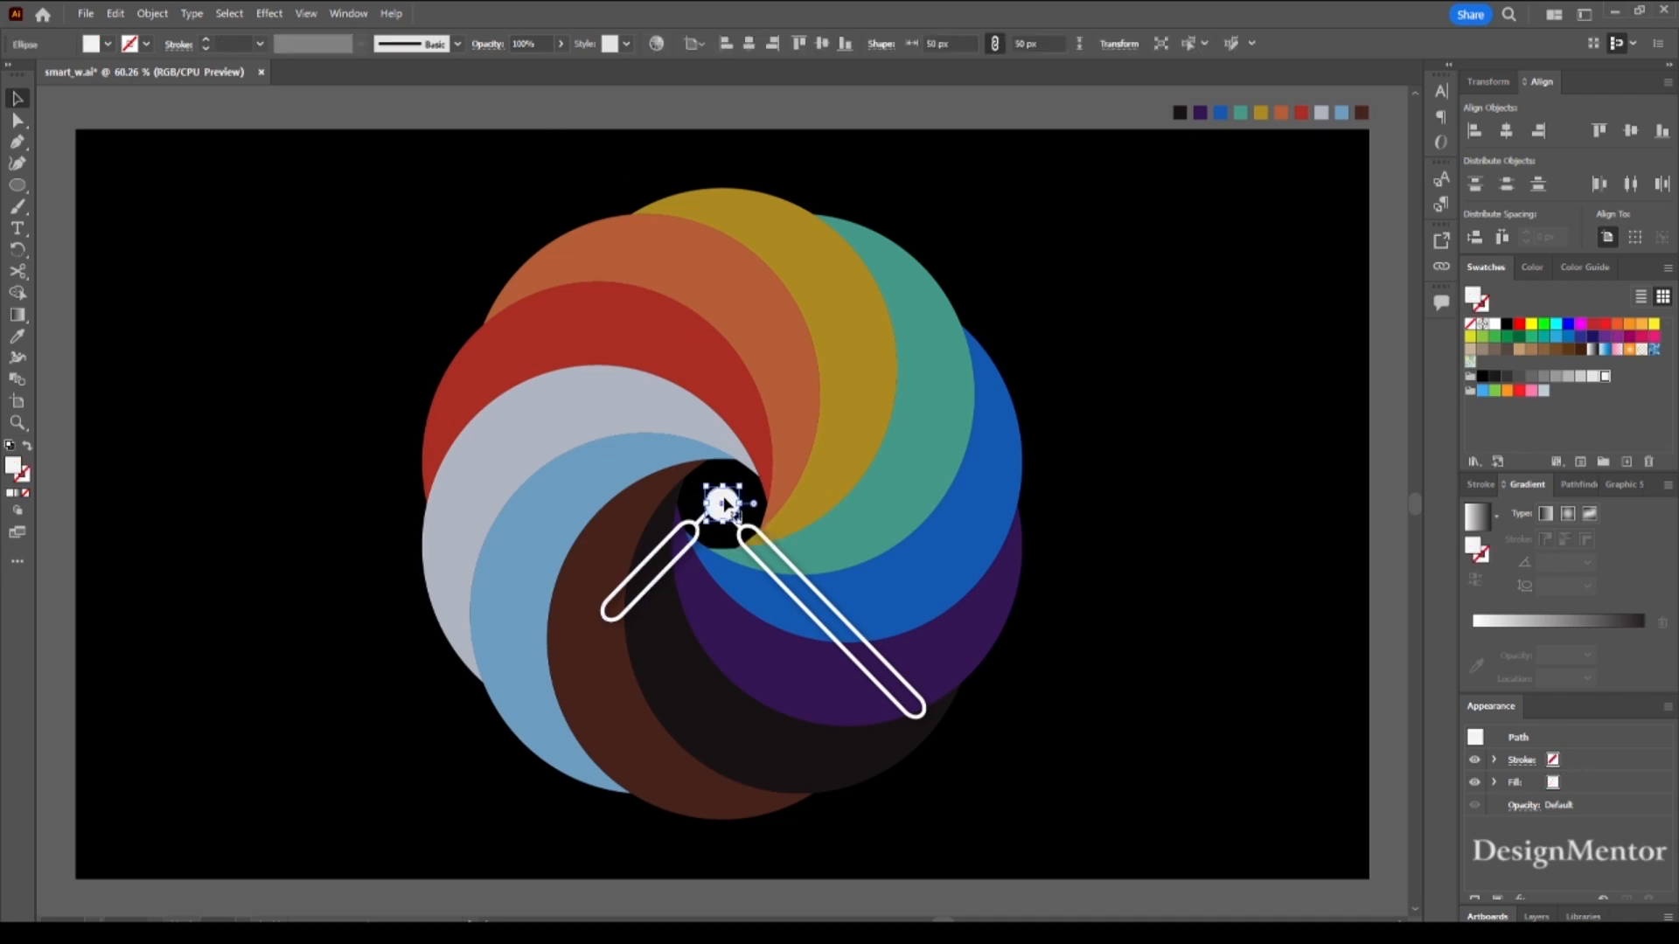
{"action": "right_click", "coordinate": [723, 500]}
{"action": "mouse_move", "coordinate": [799, 867]}
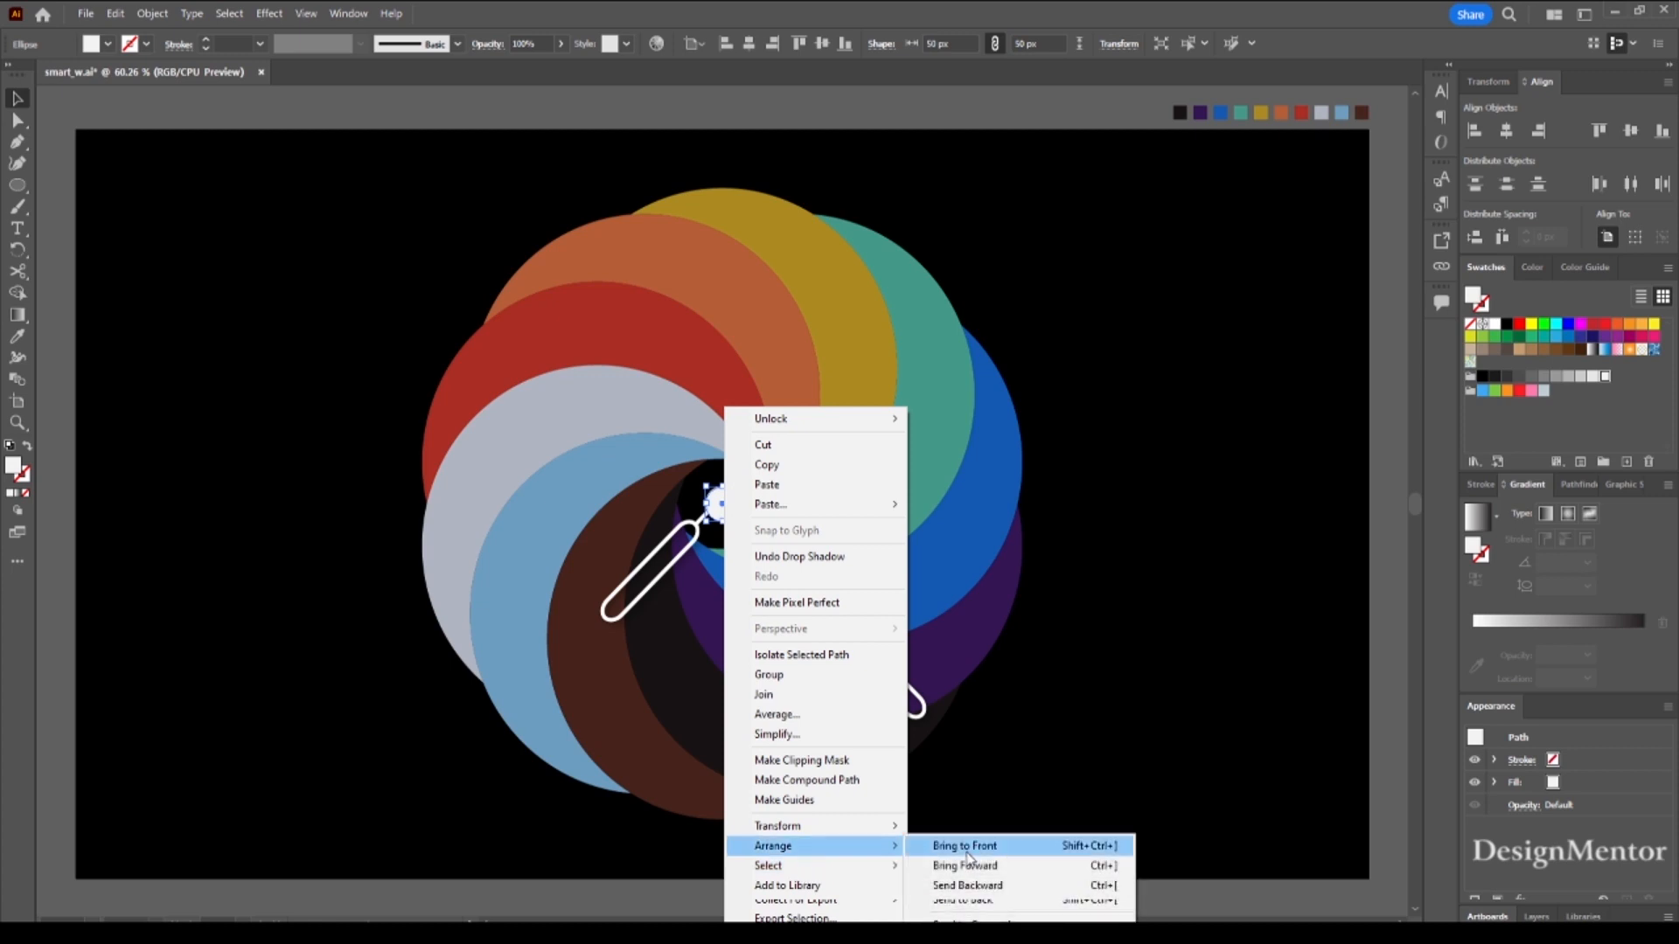
{"action": "left_click", "coordinate": [962, 846]}
{"action": "left_click", "coordinate": [805, 113]}
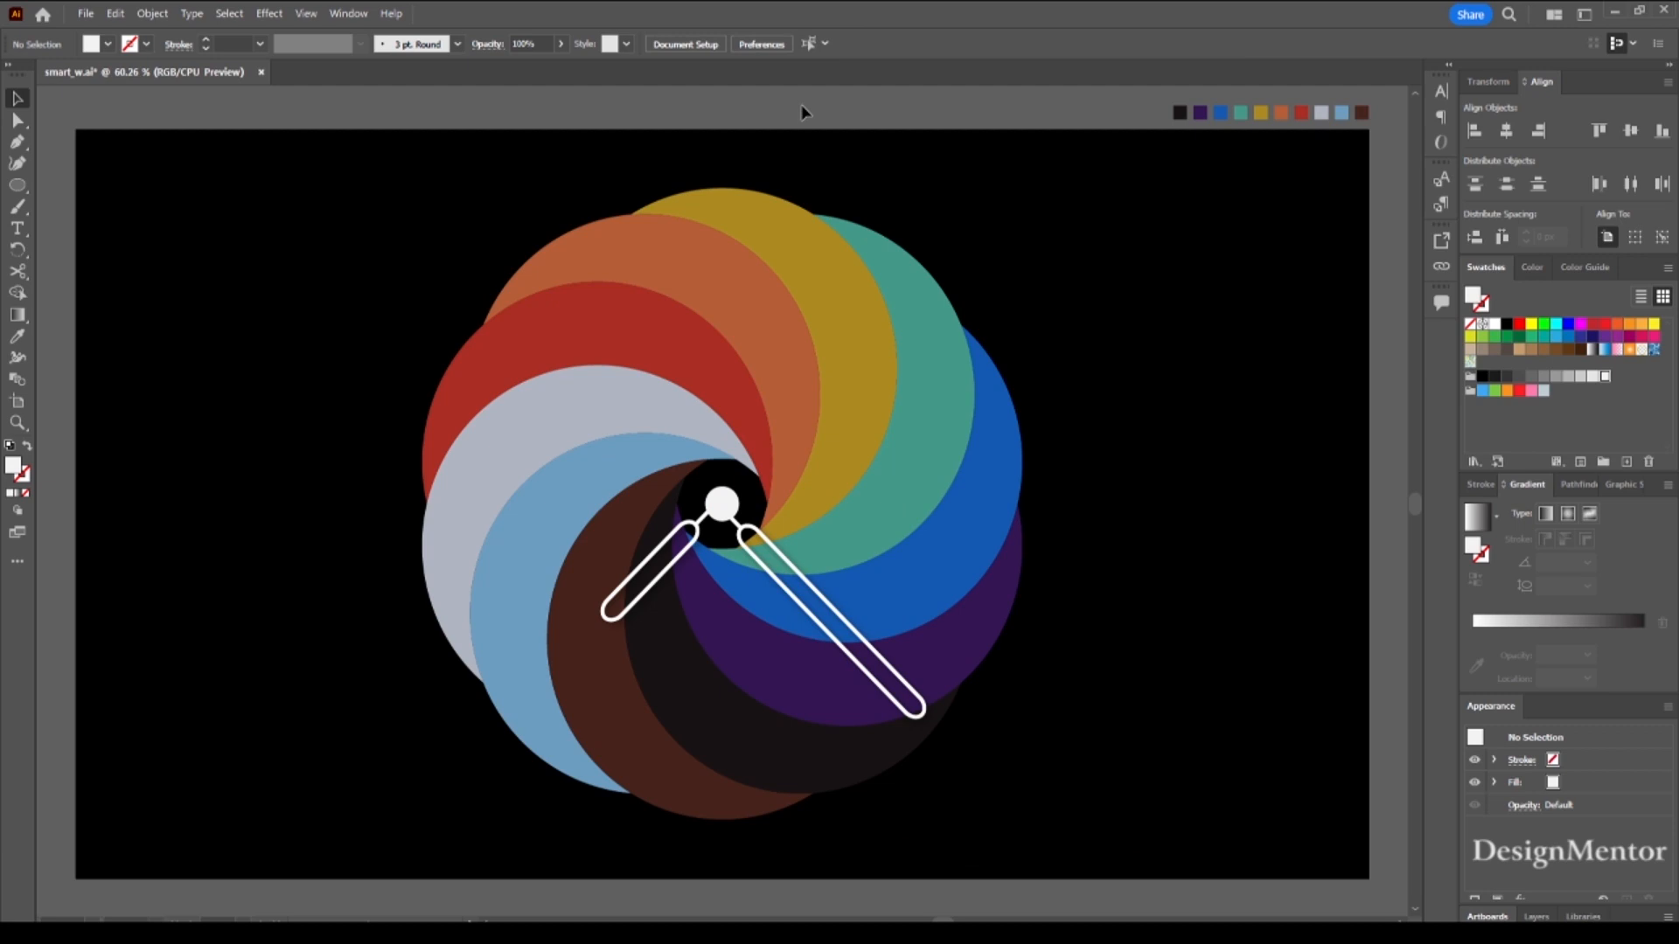
- Try the long hand 10 px higher and 10 px further right
{"action": "left_click", "coordinate": [752, 532]}
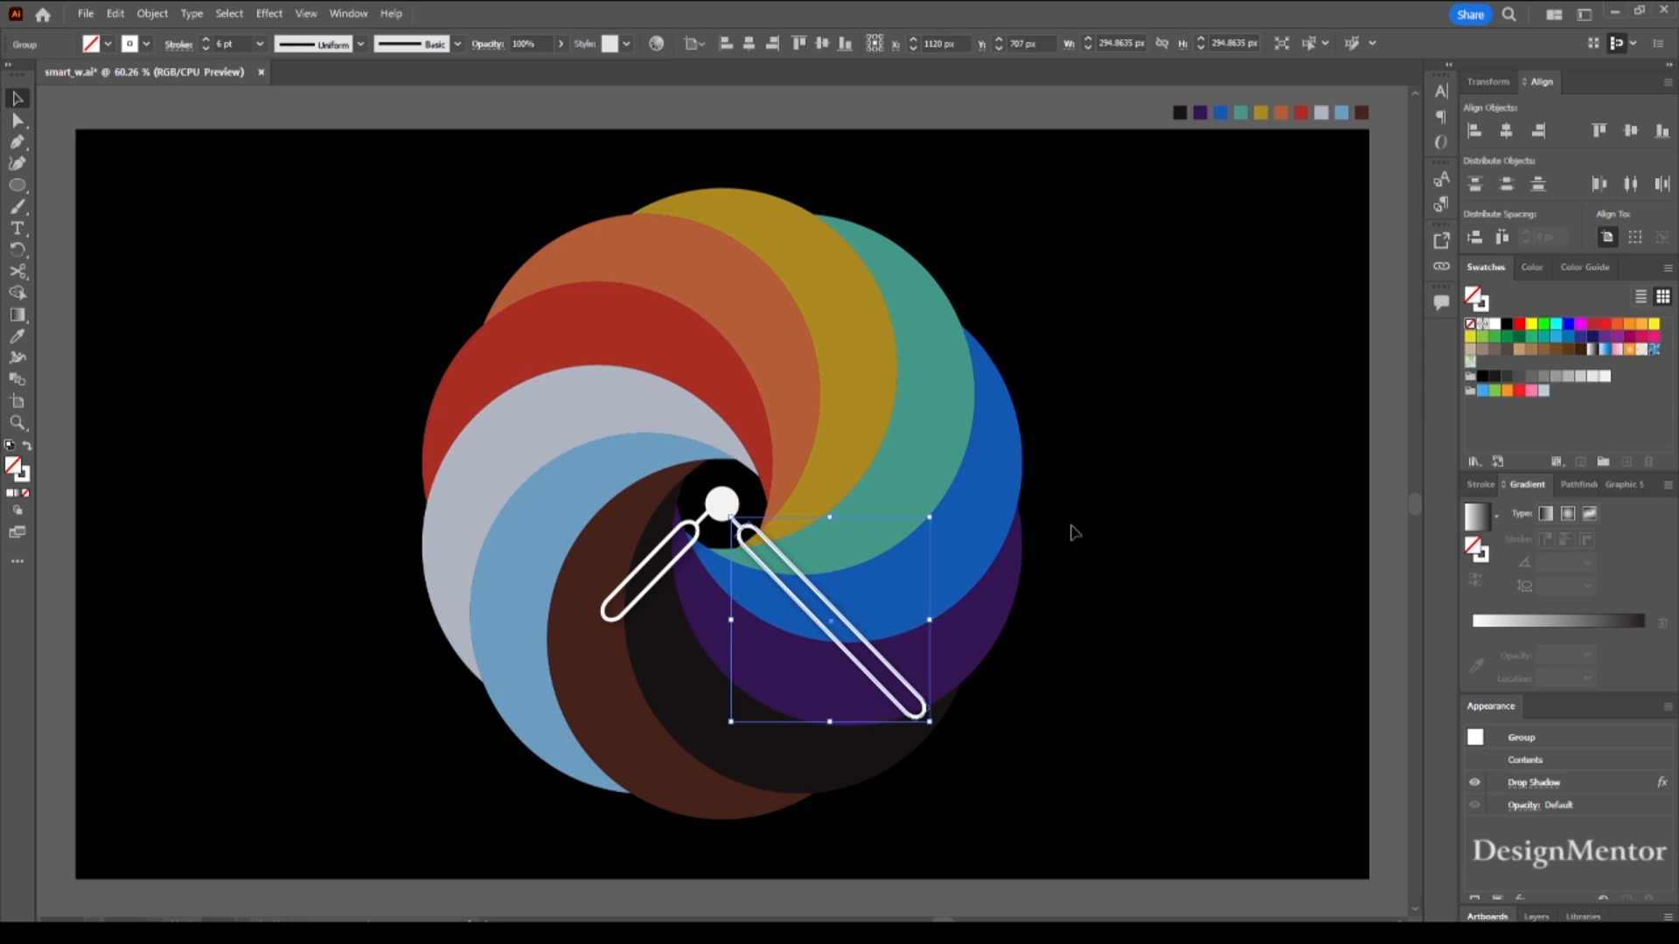
{"action": "key", "text": "shift+Up"}
{"action": "key", "text": "shift+Right"}
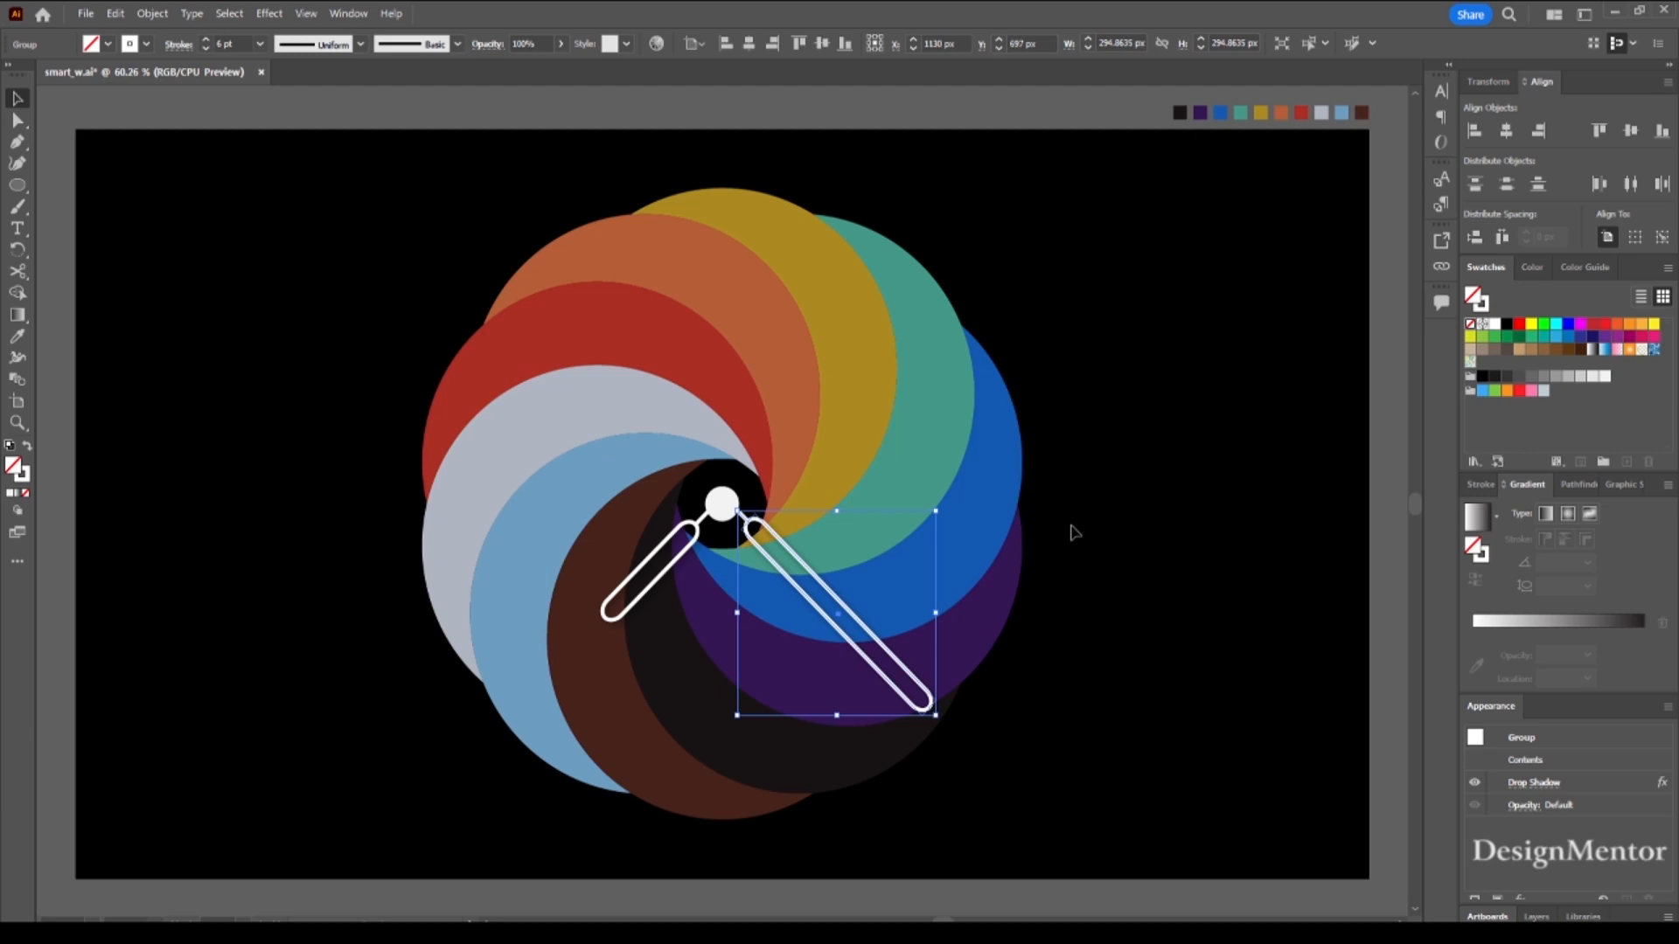
{"action": "left_click", "coordinate": [1074, 533]}
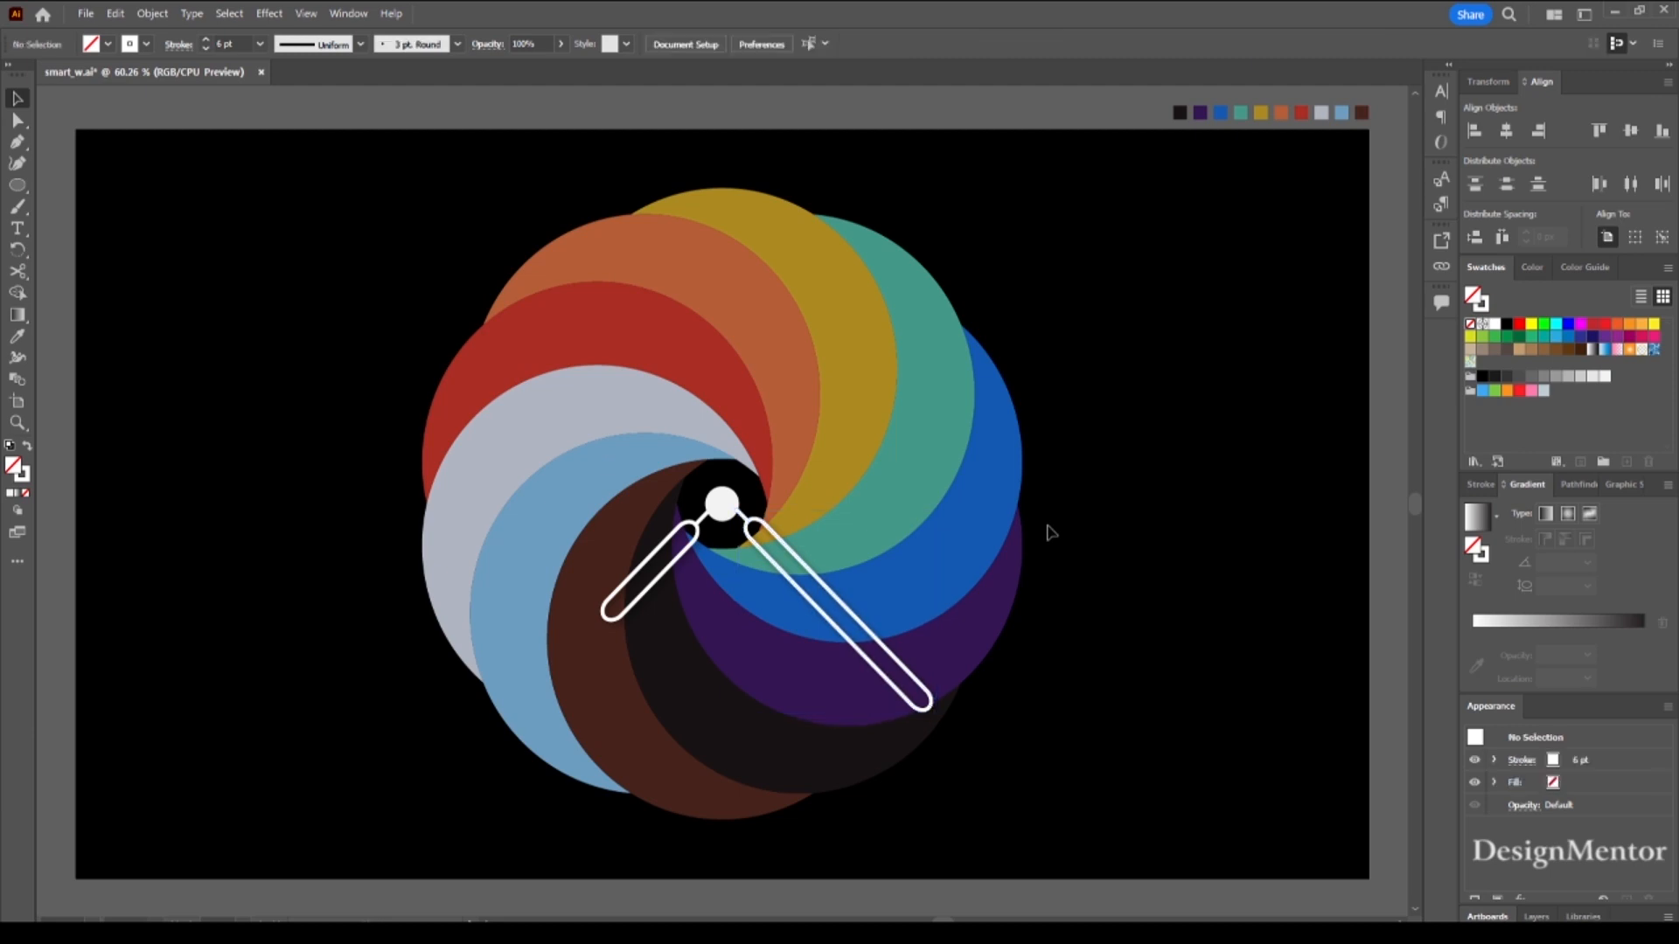
- Change the central hub circle's fill to pure white
{"action": "left_click", "coordinate": [717, 507]}
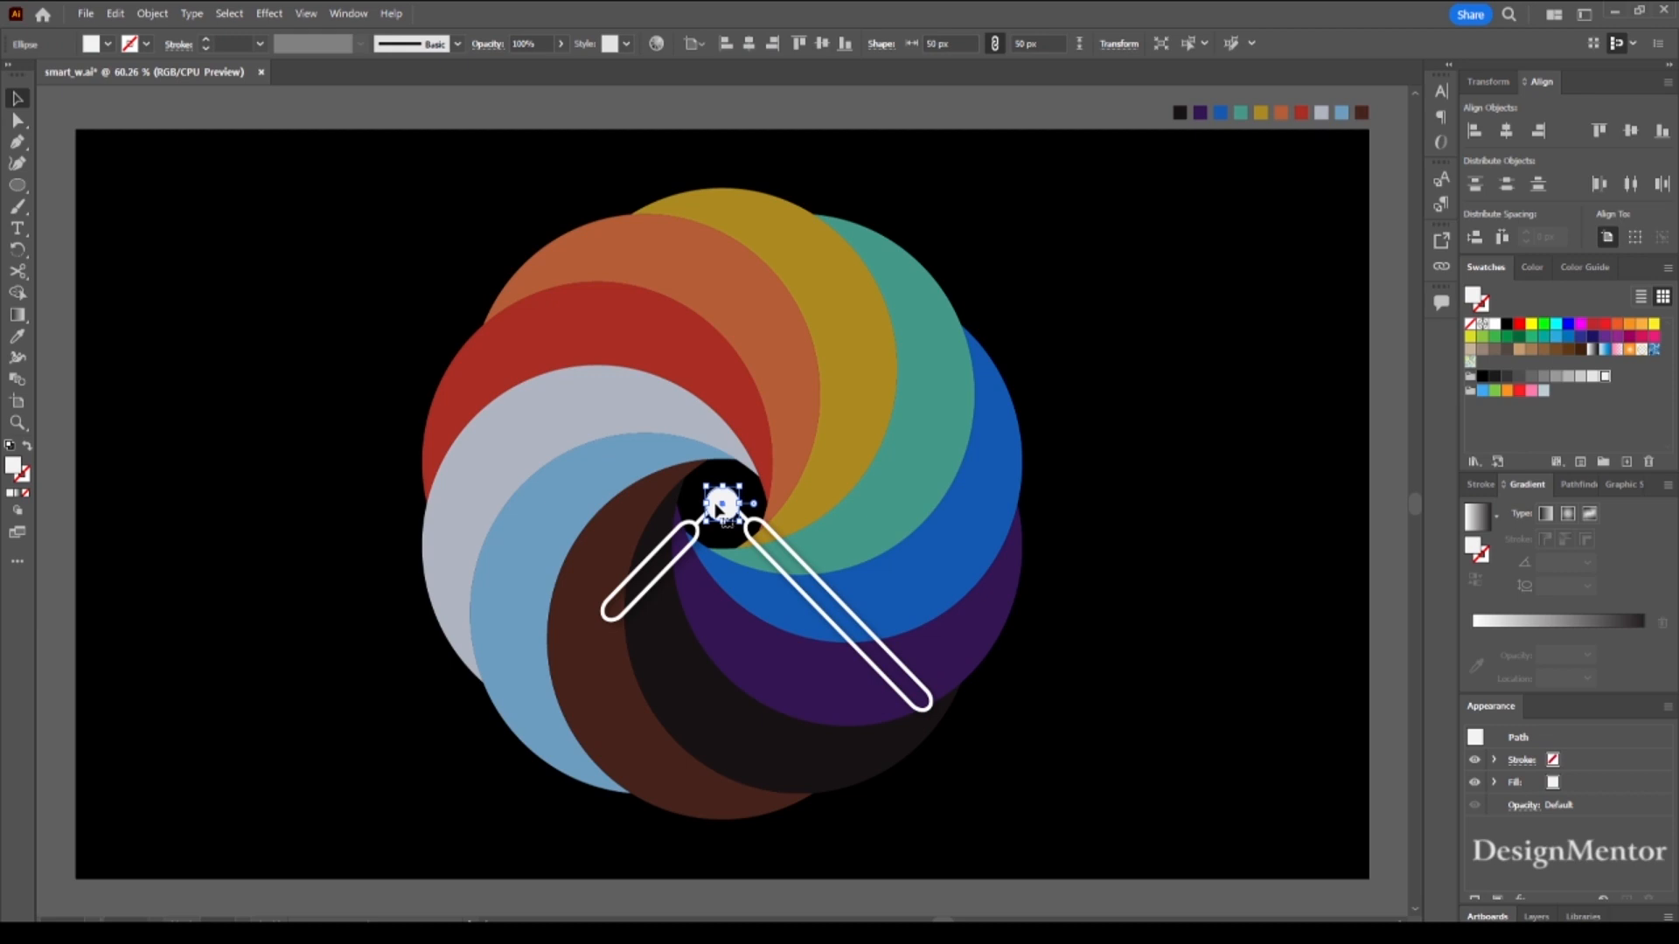
{"action": "left_click", "coordinate": [108, 43]}
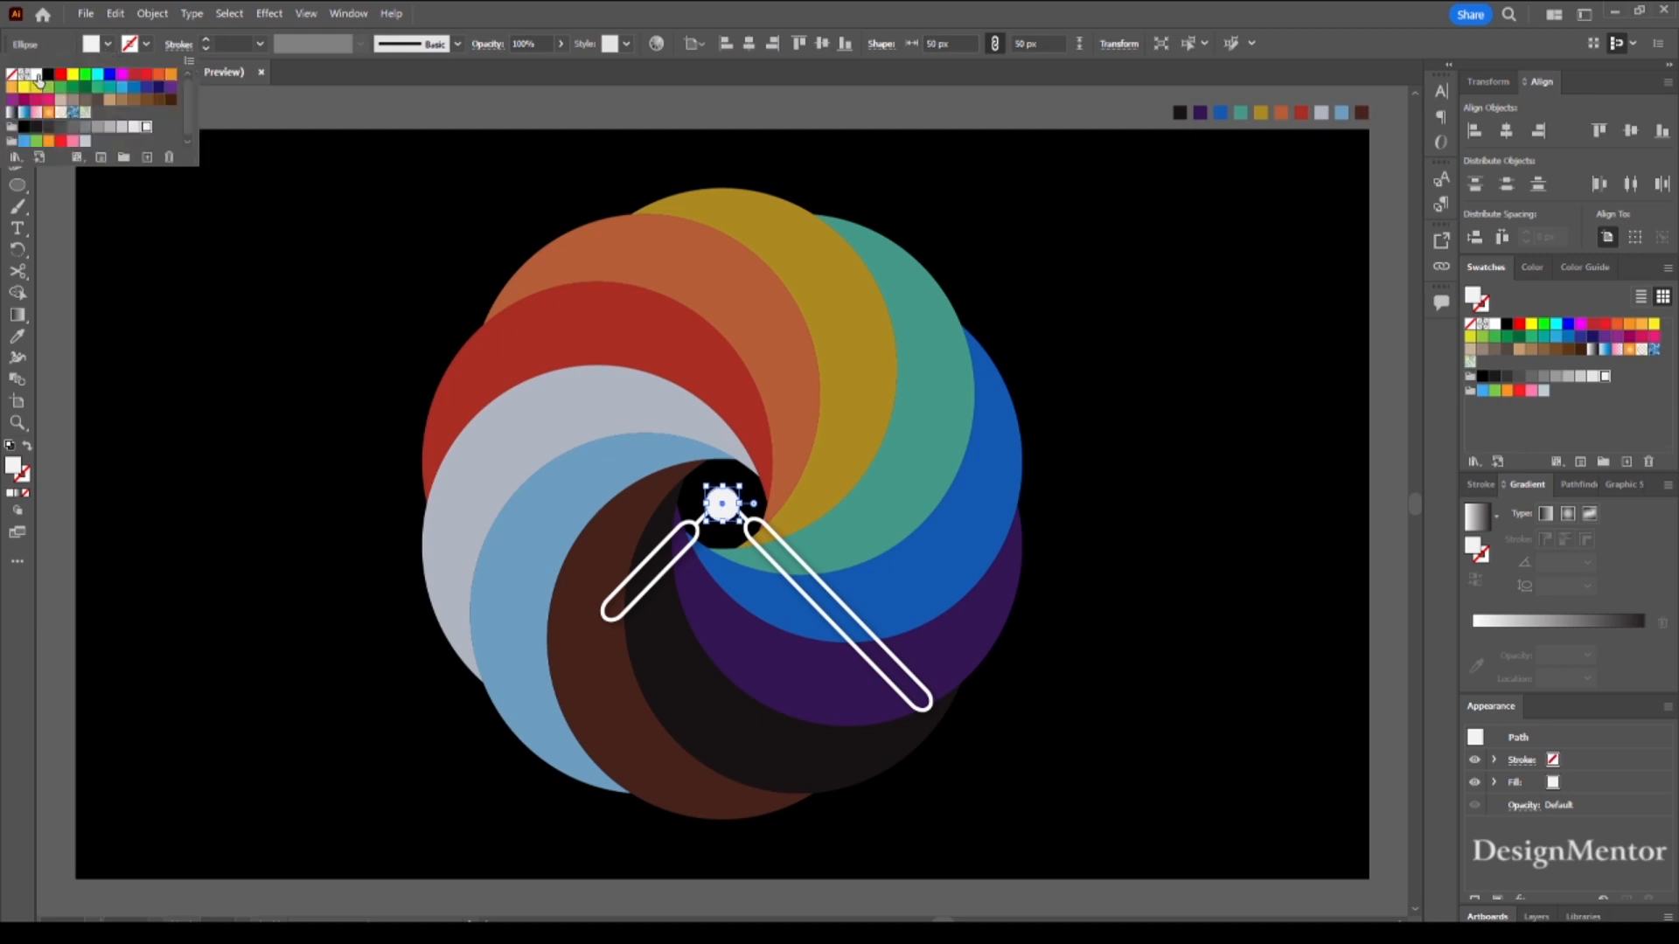
{"action": "left_click", "coordinate": [37, 77]}
{"action": "left_click", "coordinate": [411, 96]}
{"action": "left_click", "coordinate": [400, 110]}
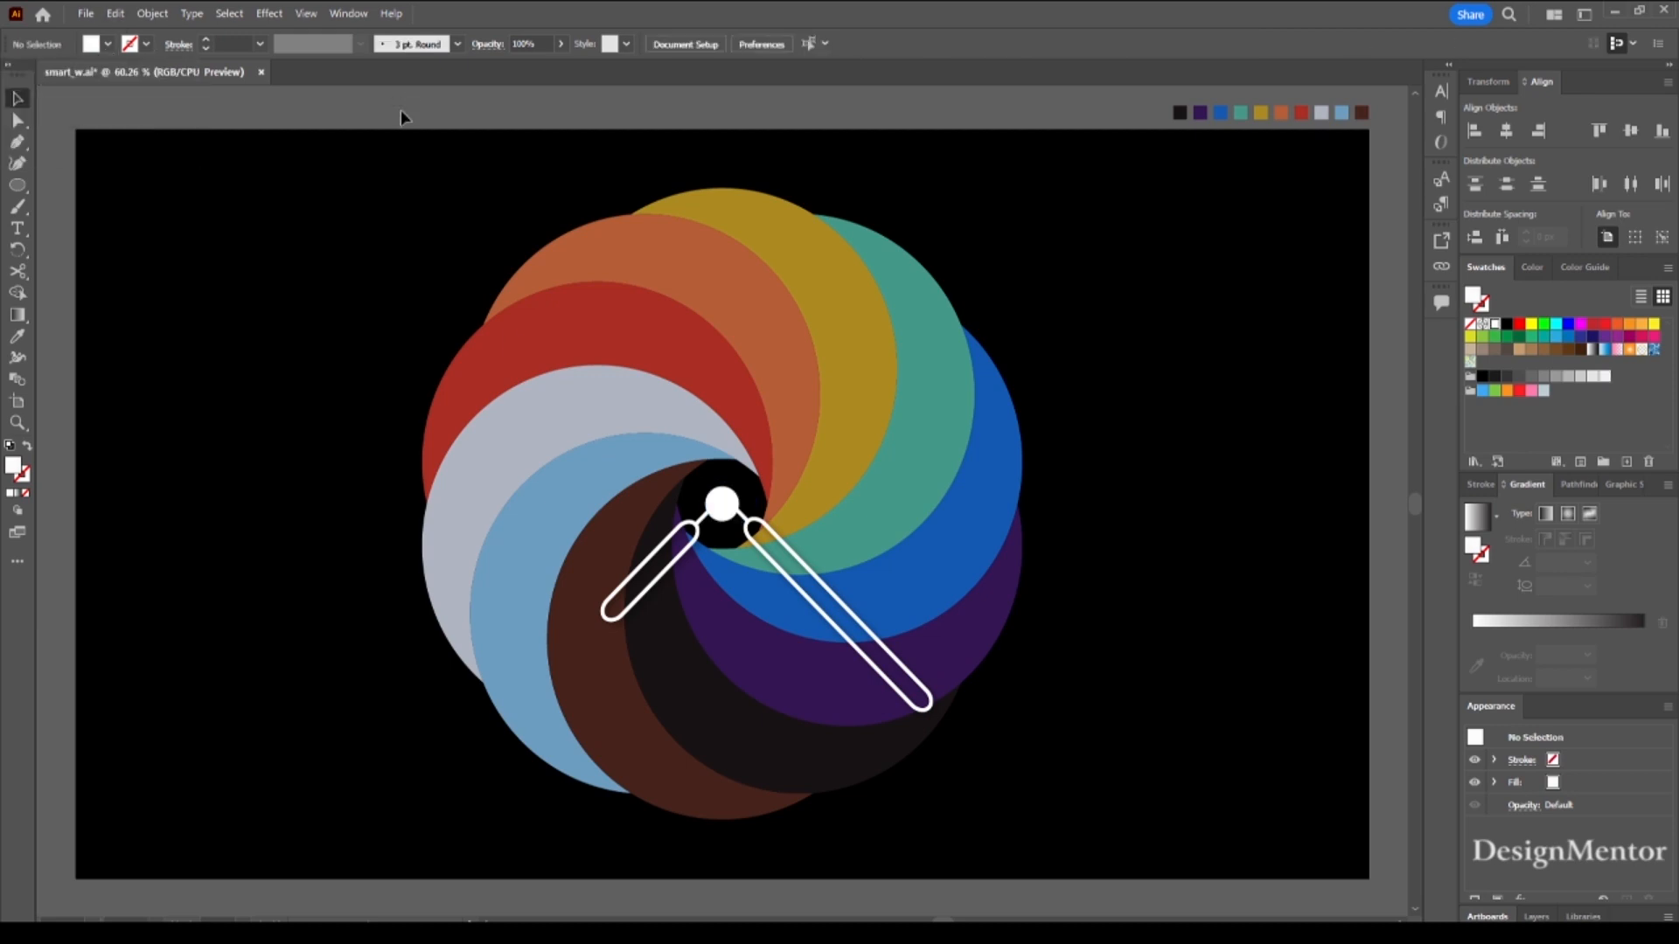
- Move the long hand back to X 1120, Y 707 px, 10 px down and 10 px left
{"action": "left_click", "coordinate": [749, 533]}
{"action": "key", "text": "shift+Down"}
{"action": "key", "text": "shift+Left"}
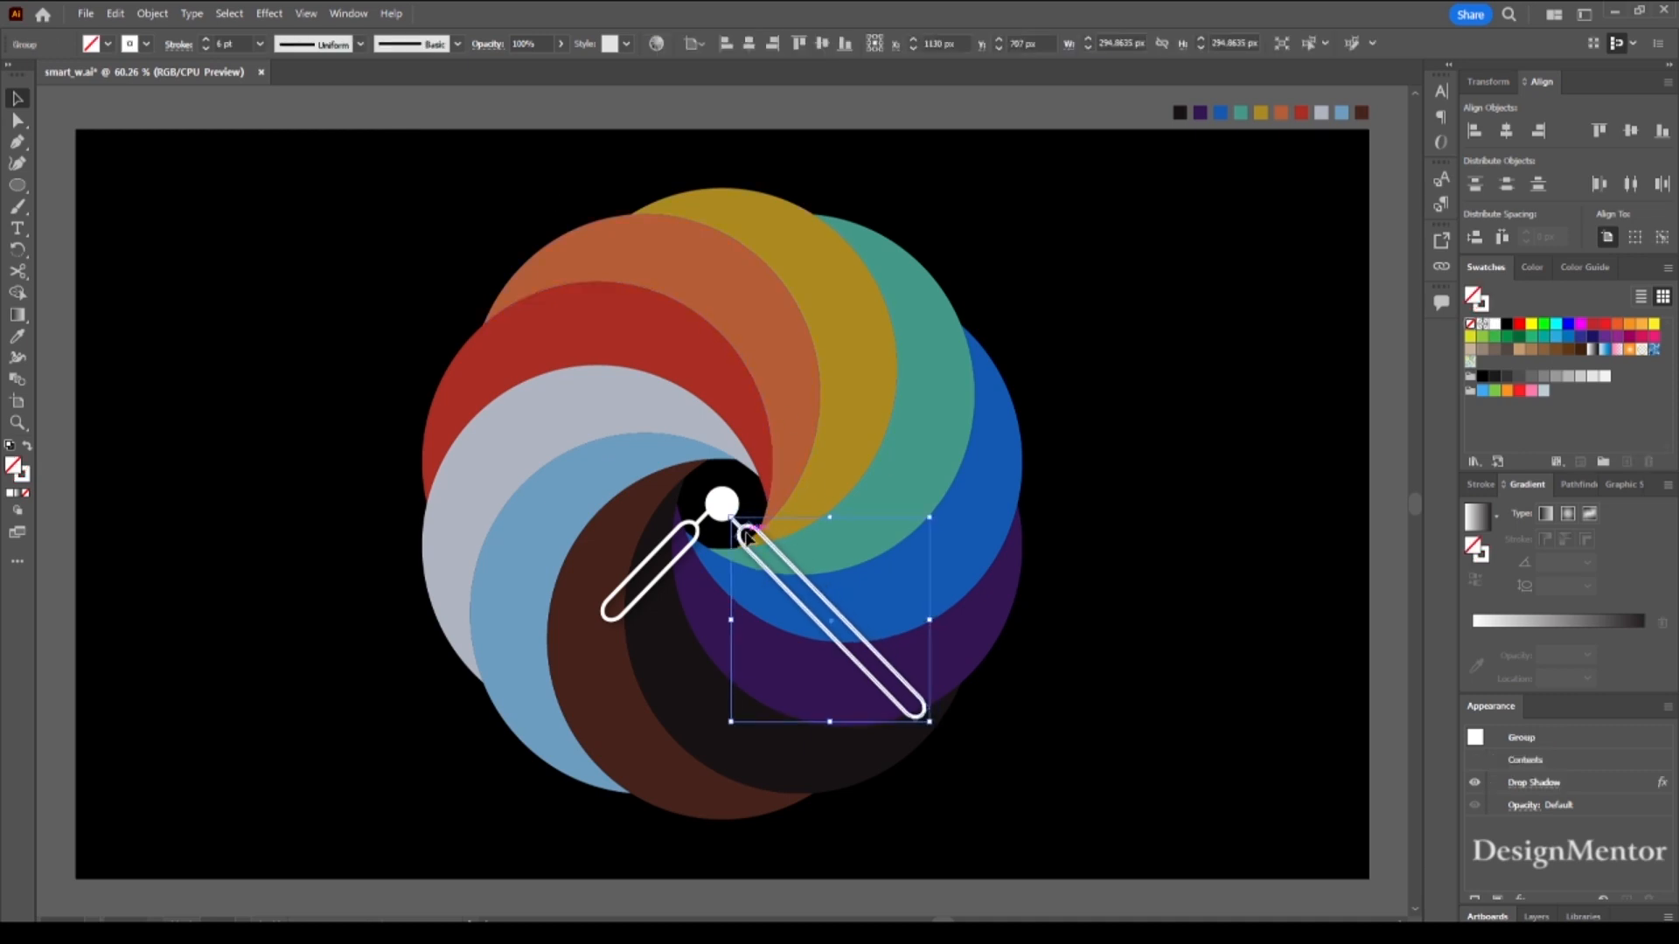
{"action": "key", "text": "shift+Right"}
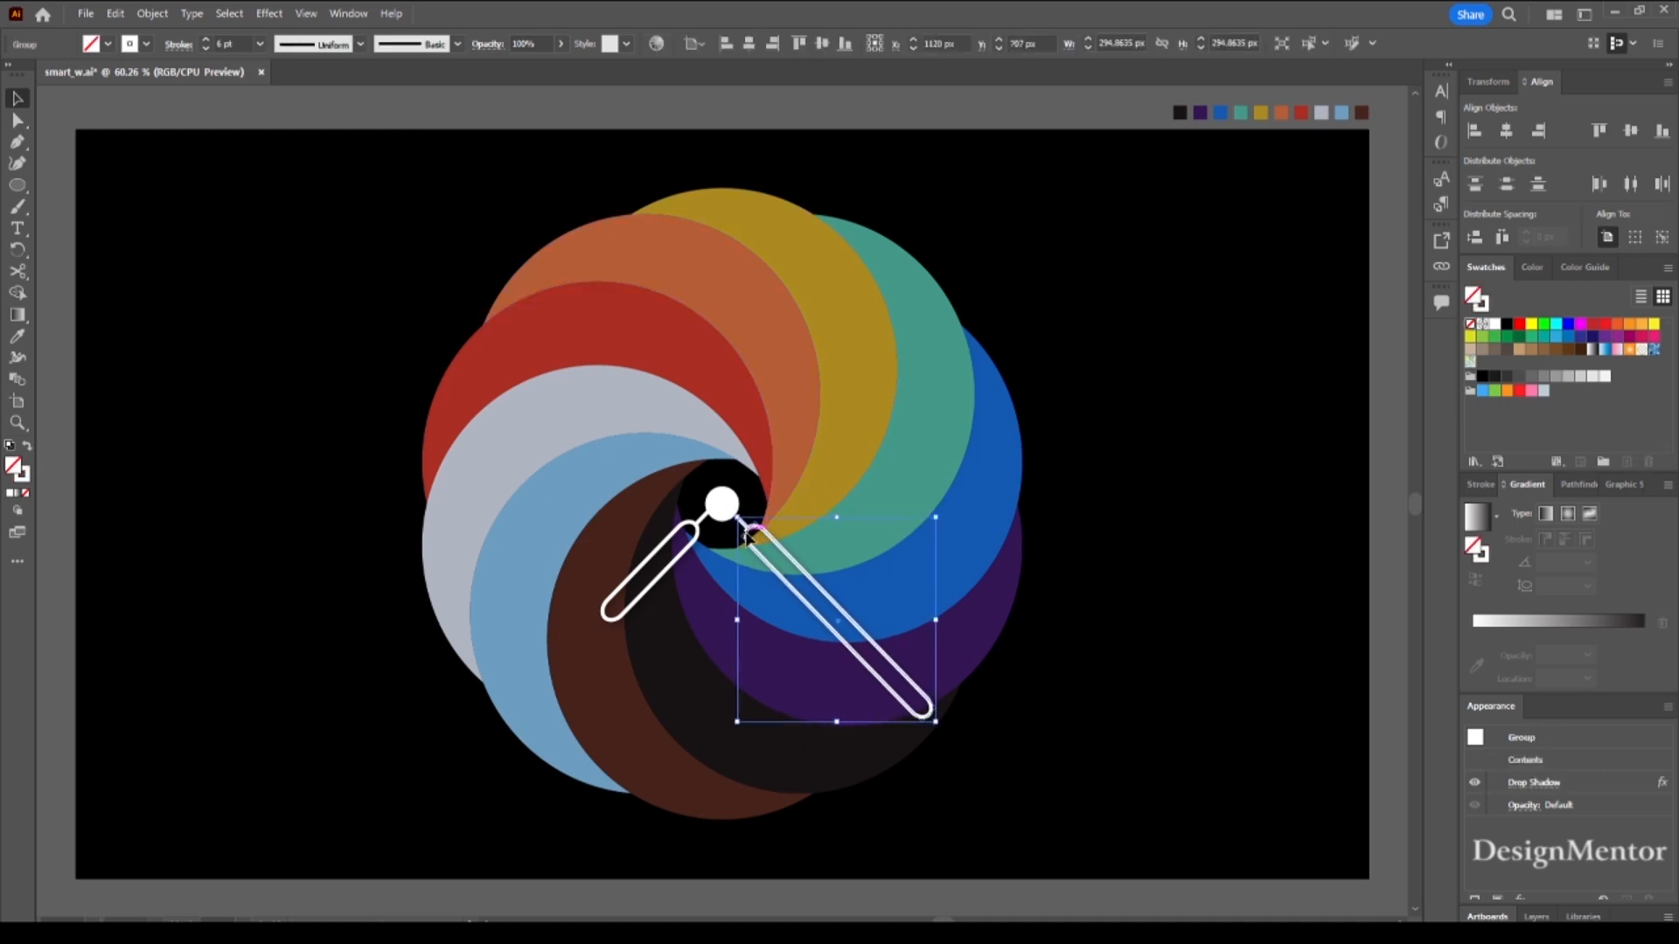
{"action": "key", "text": "shift+Left"}
{"action": "key", "text": "shift+Right"}
{"action": "key", "text": "shift+Left"}
{"action": "left_click", "coordinate": [1117, 694]}
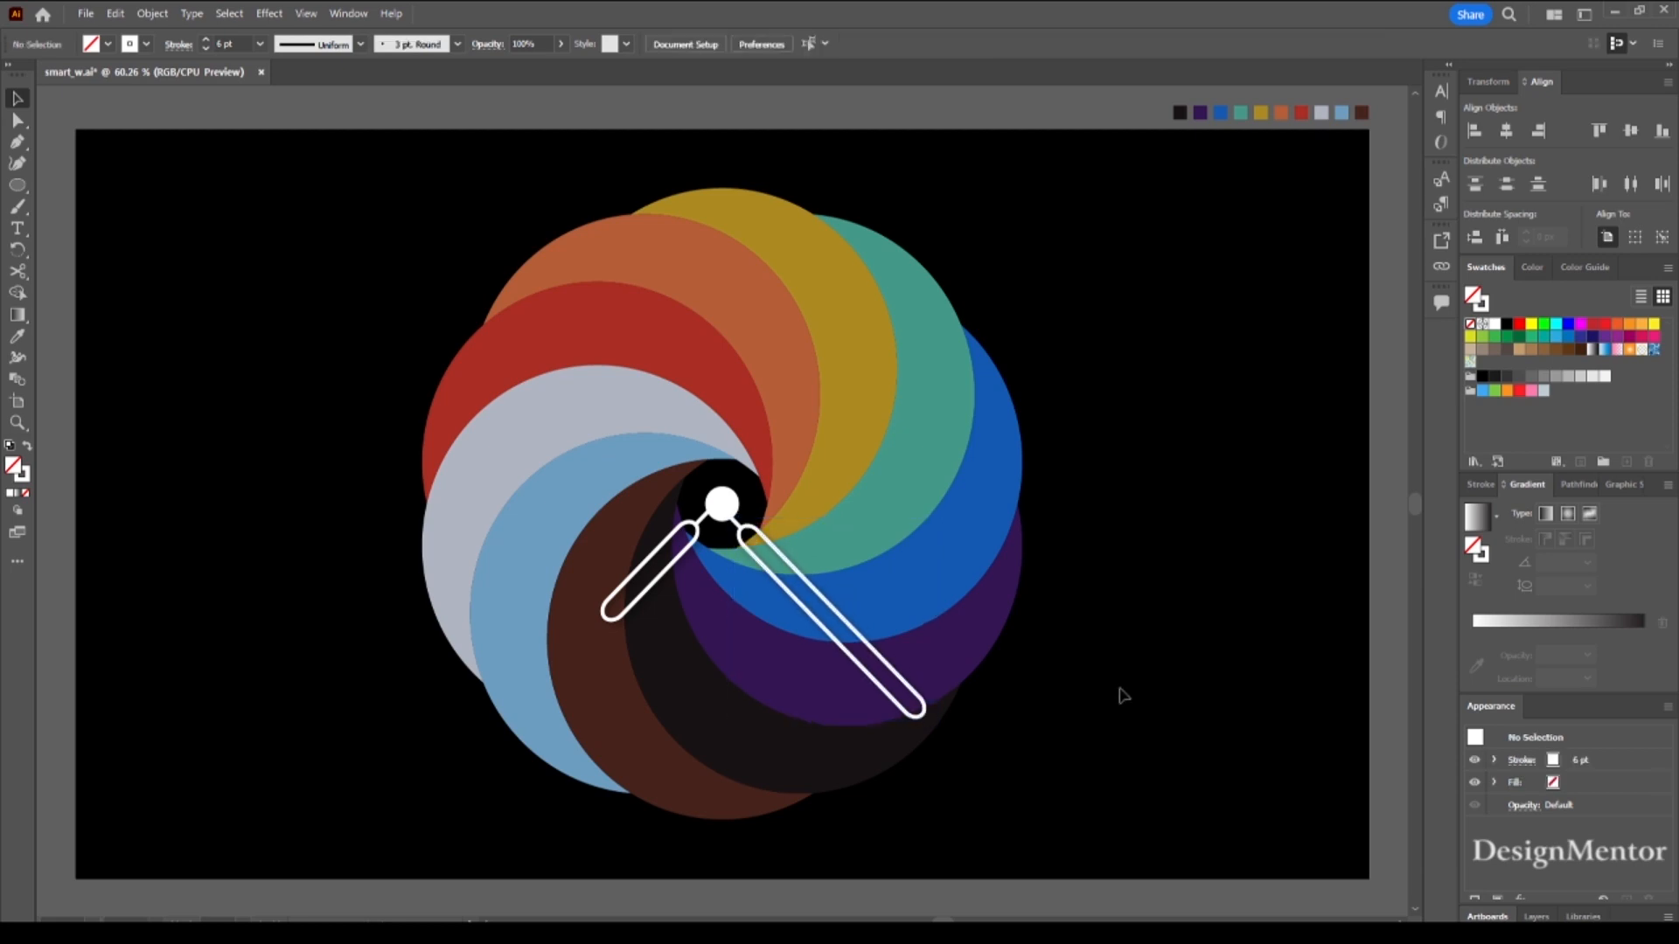
- Move the short hand 10 px right and 10 px down, to X 870, Y 640 px
{"action": "left_click", "coordinate": [710, 522]}
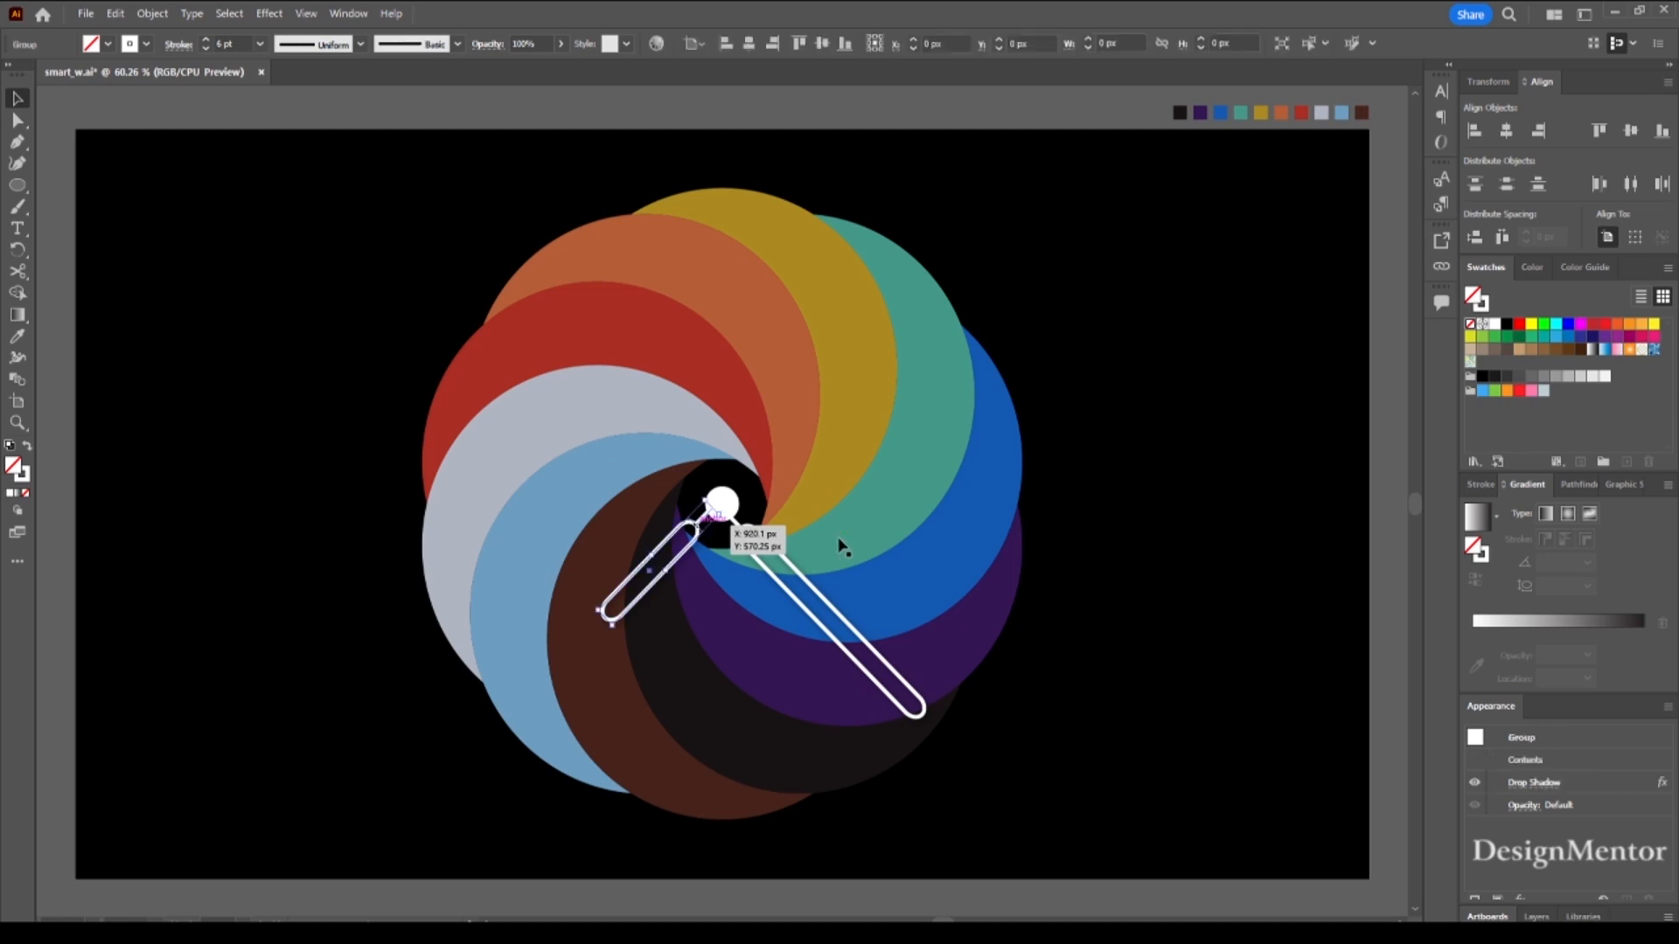
{"action": "key", "text": "shift+Right"}
{"action": "key", "text": "shift+Down"}
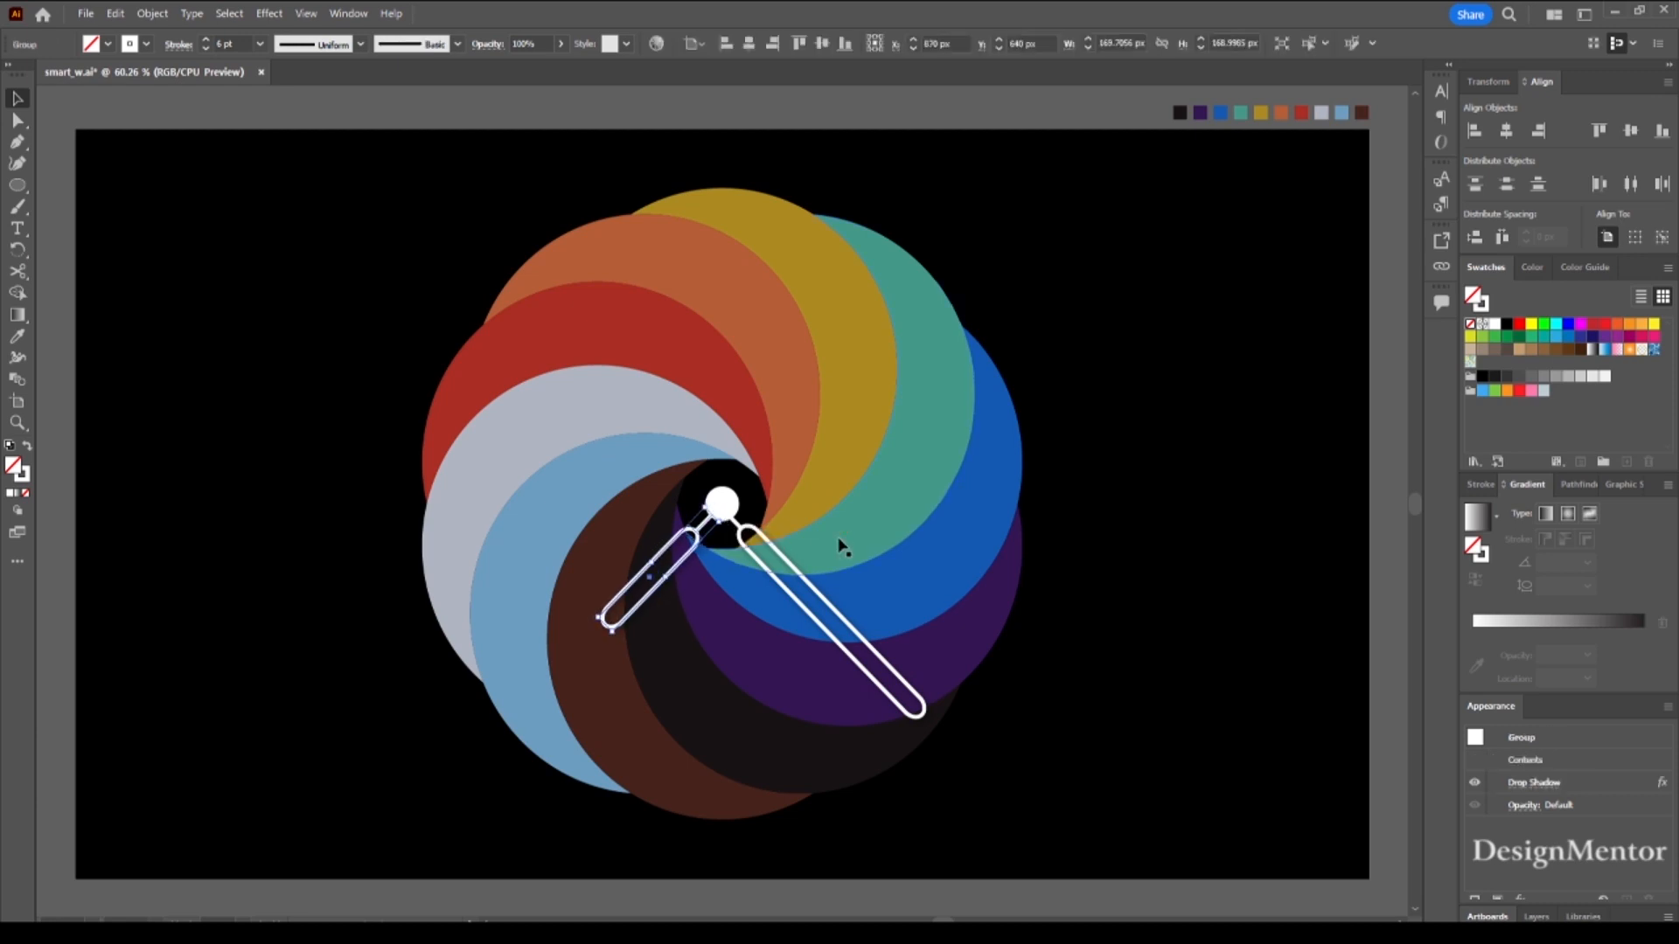
{"action": "left_click", "coordinate": [1268, 667]}
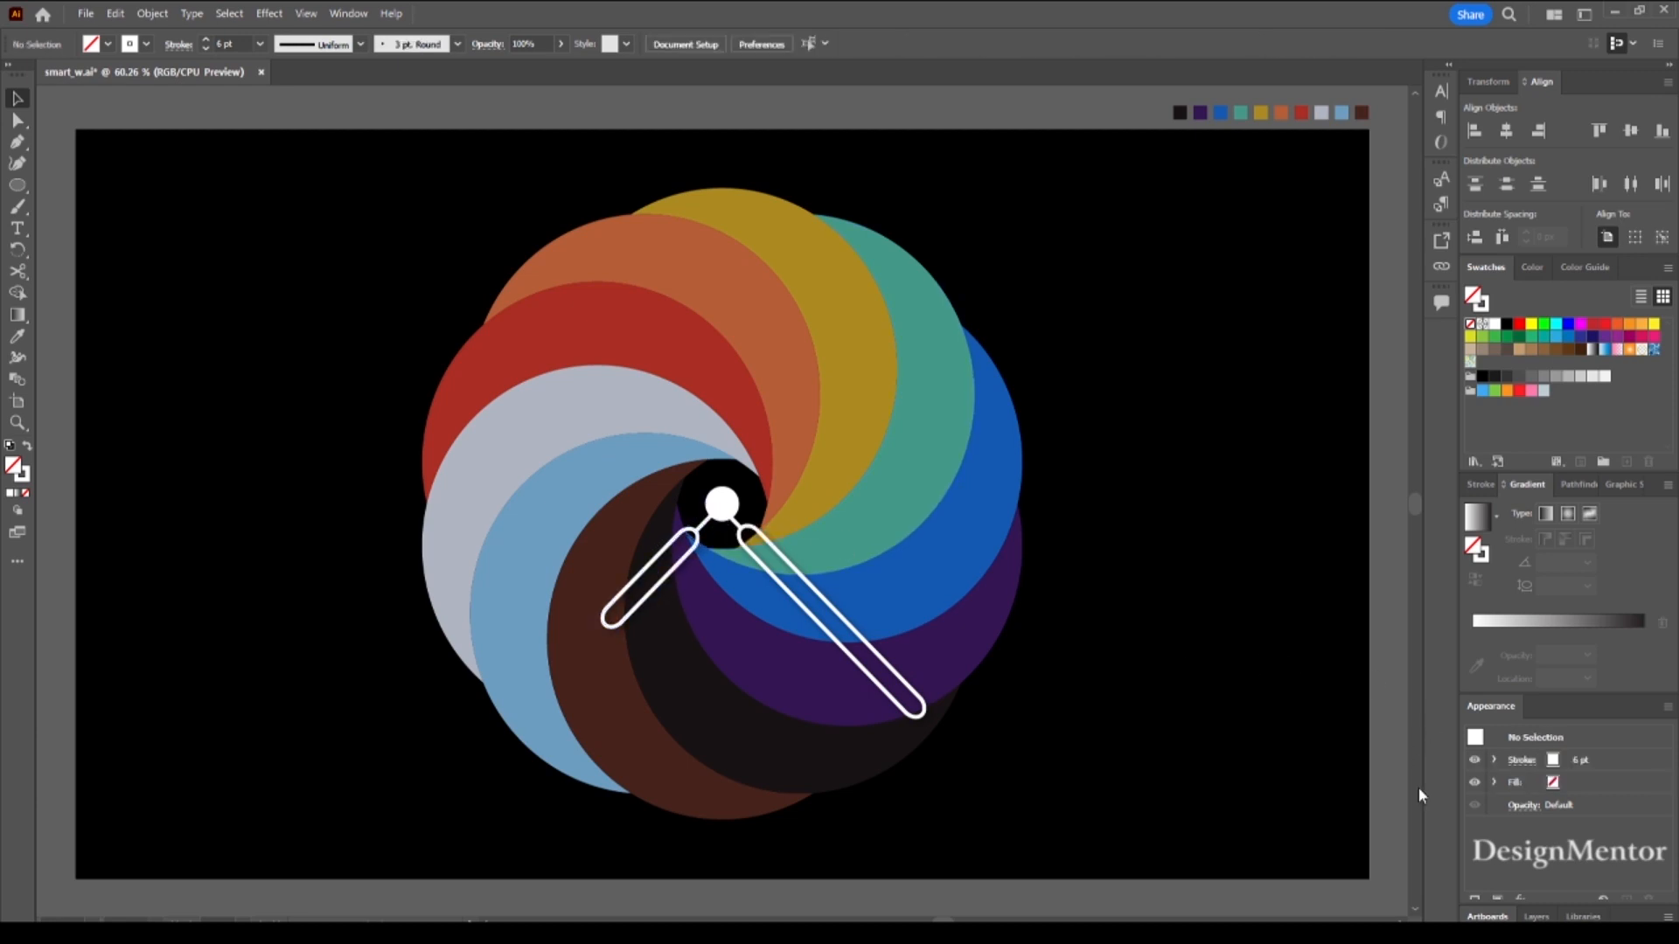